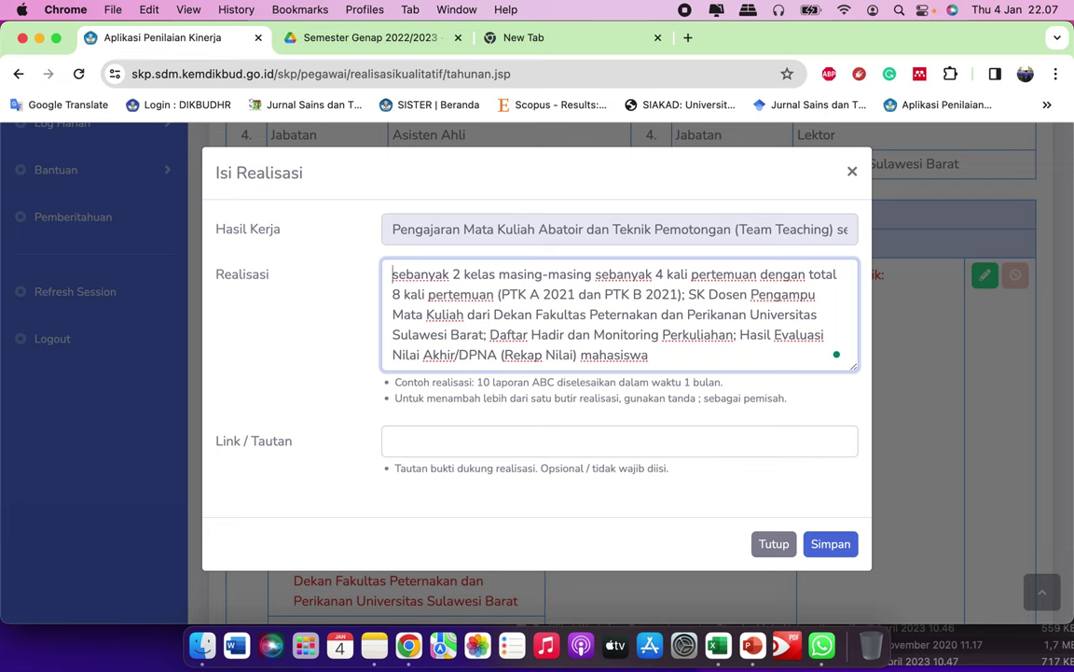
Step: Capitalise the opening word of the realisation text to 'Sebanyak'
click(399, 274)
key(BackSpace)
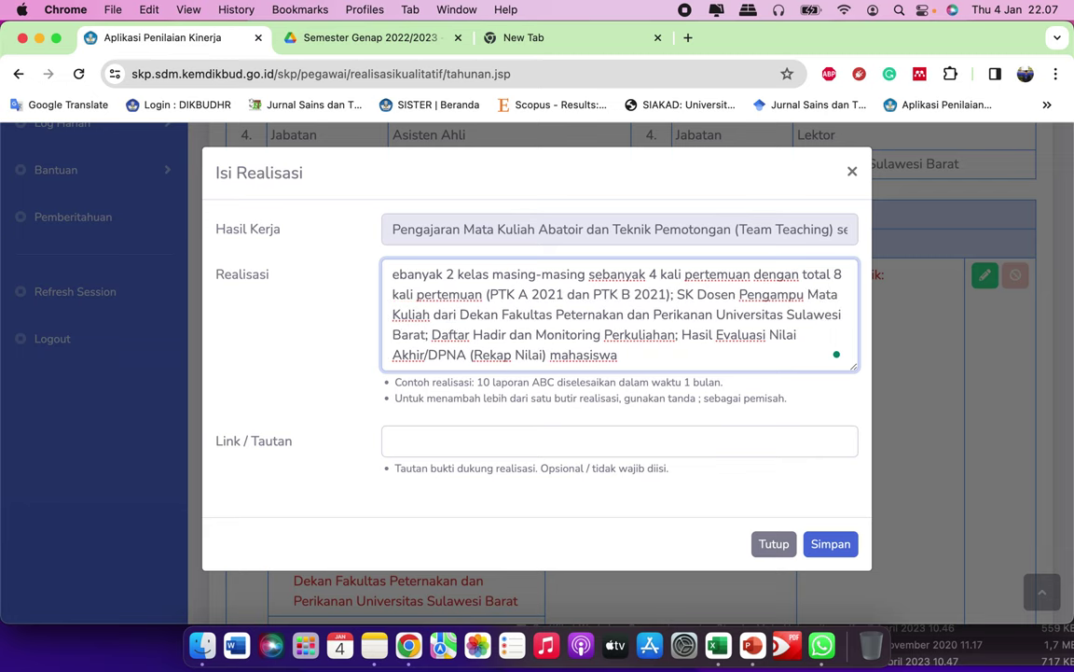
text(S)
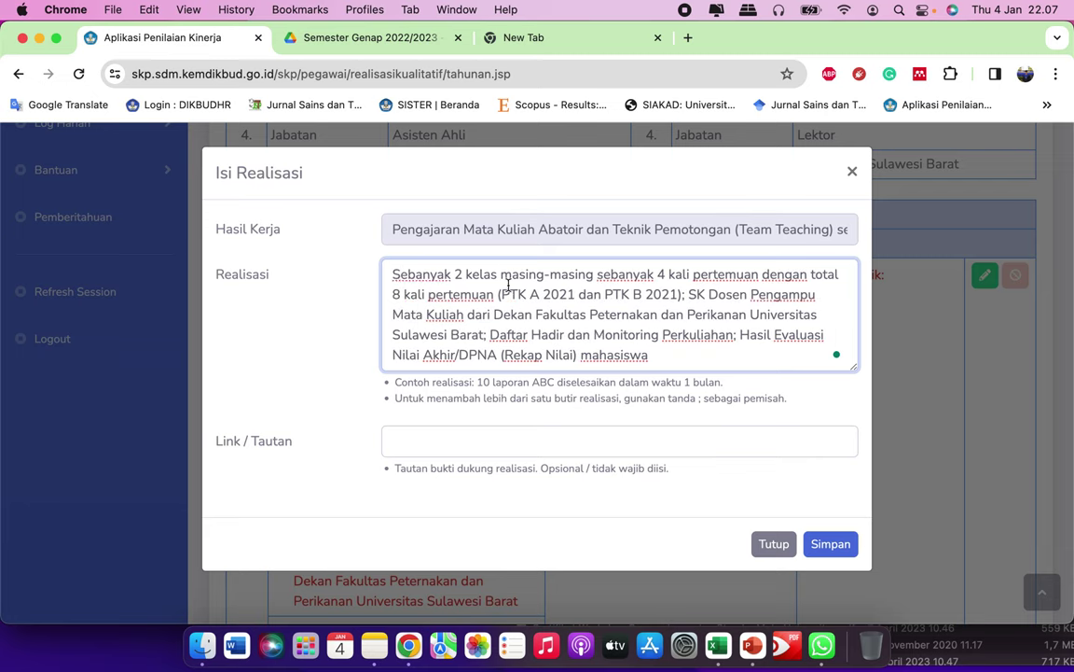
Step: Move 'PTK A 2021 dan PTK B 2021' into brackets after '2 kelas' and remove the empty brackets
drag(501, 295, 678, 292)
key(super+c)
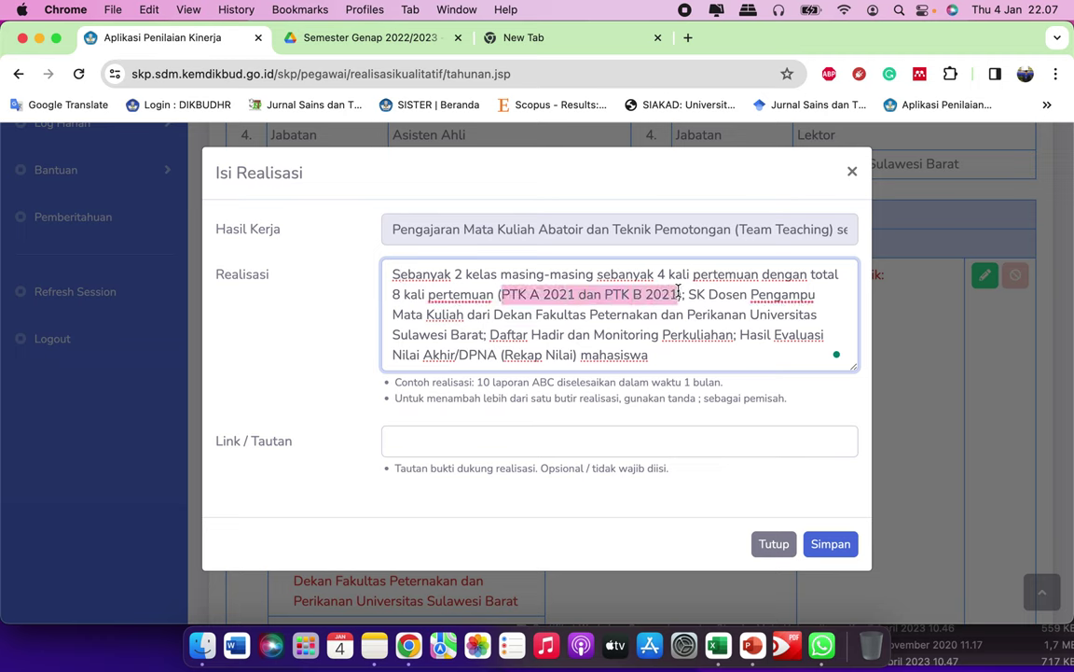
key(BackSpace)
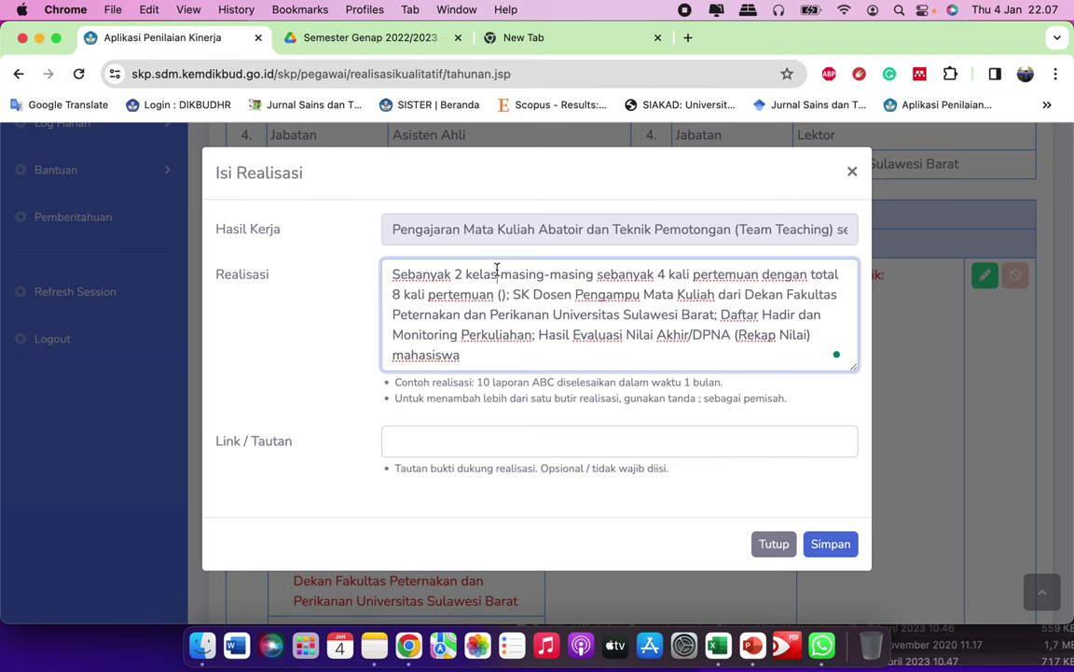
click(498, 275)
key(super+v)
key(alt+Left)
key(alt+Left)
key(alt+Left)
key(alt+Left)
key(alt+Left)
key(alt+Left)
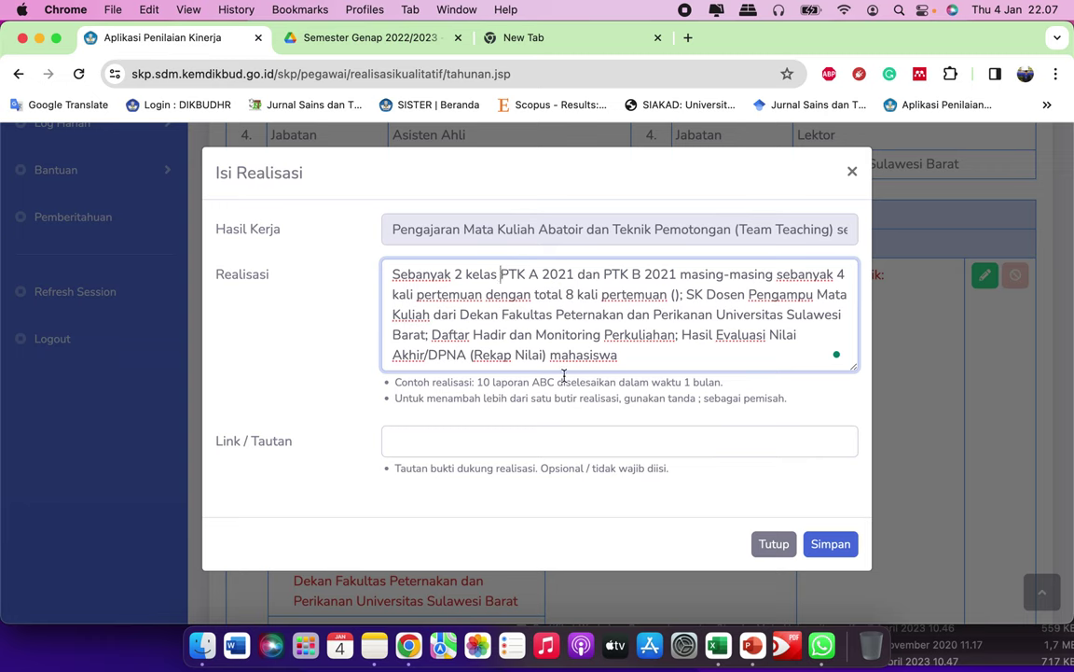
text(()
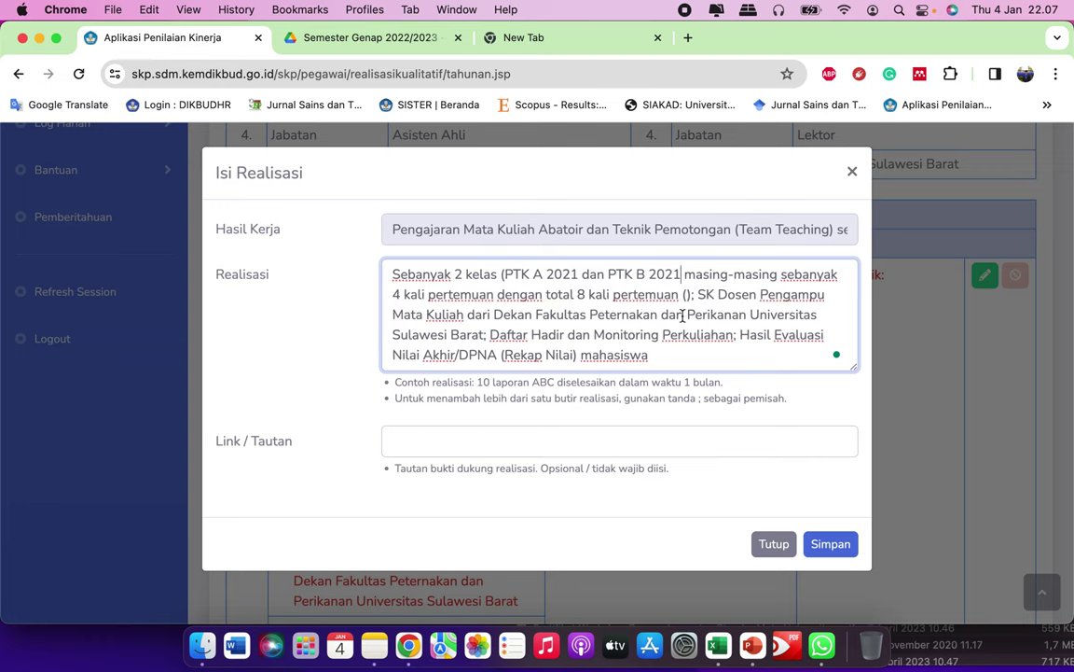
text())
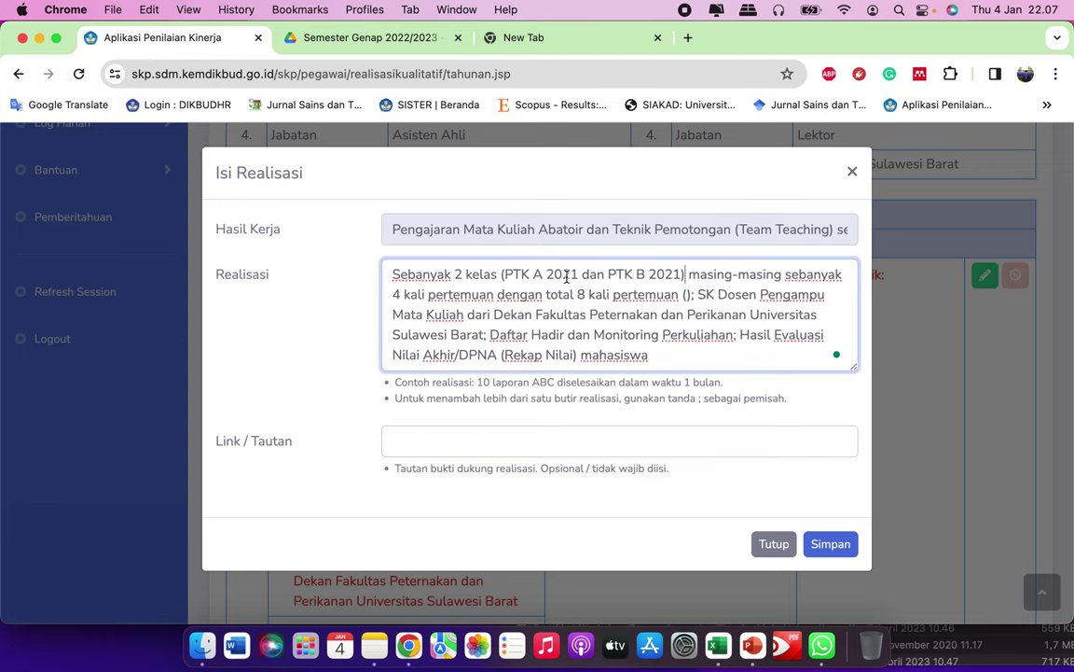
key(Down)
key(BackSpace)
key(BackSpace)
key(BackSpace)
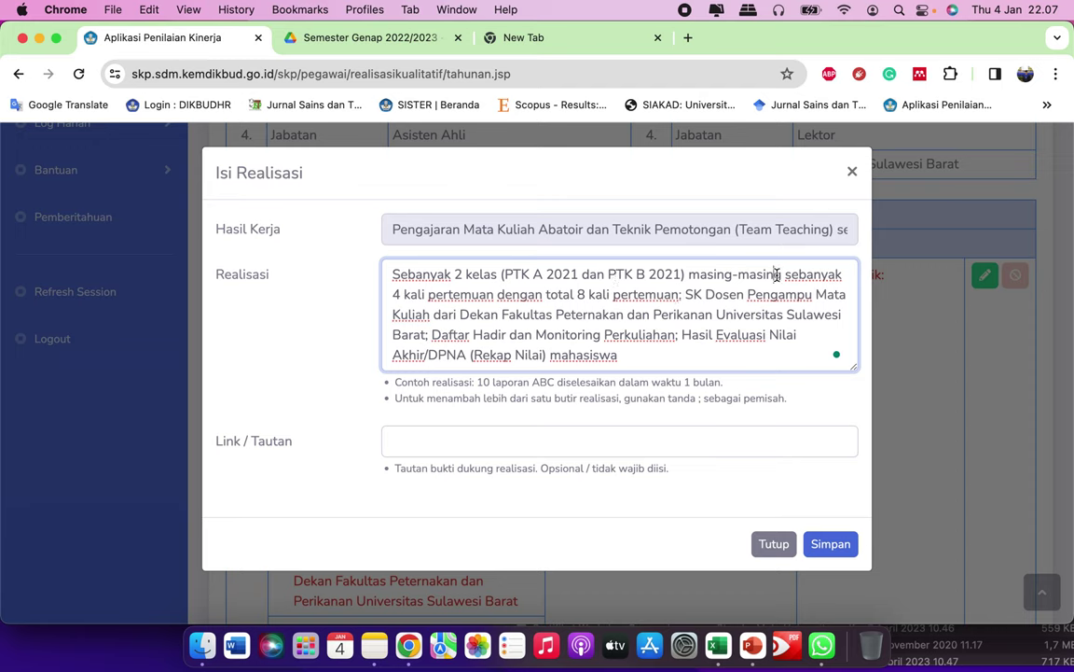
click(399, 295)
Step: Add 'diselesaikan selama 4 minggu' after the last 'pertemuan'
click(681, 294)
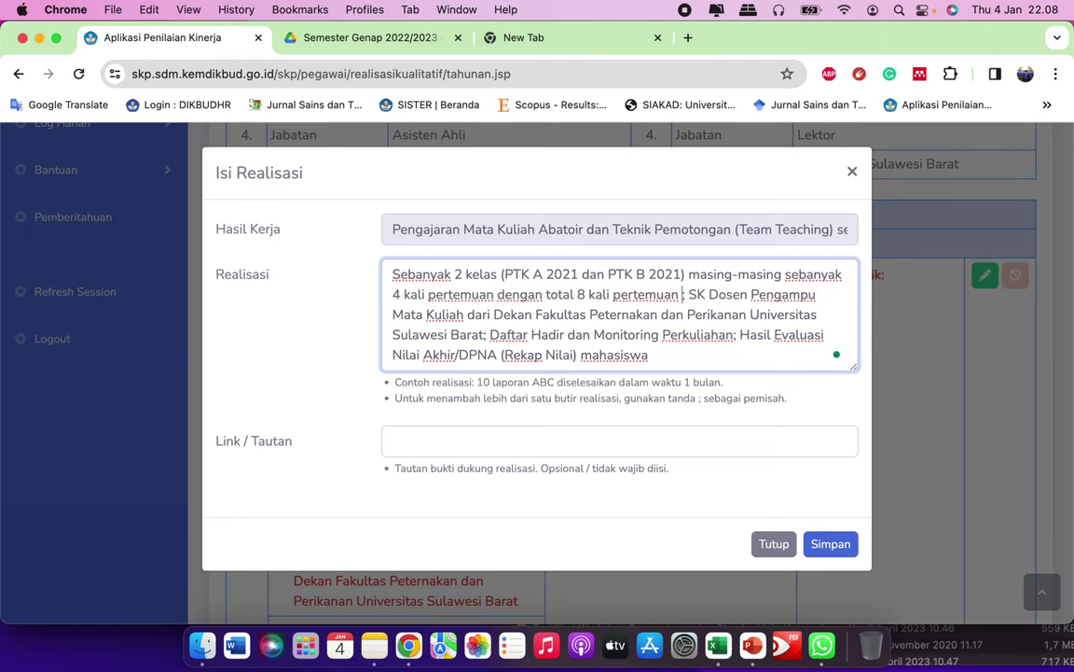
text(diselesai)
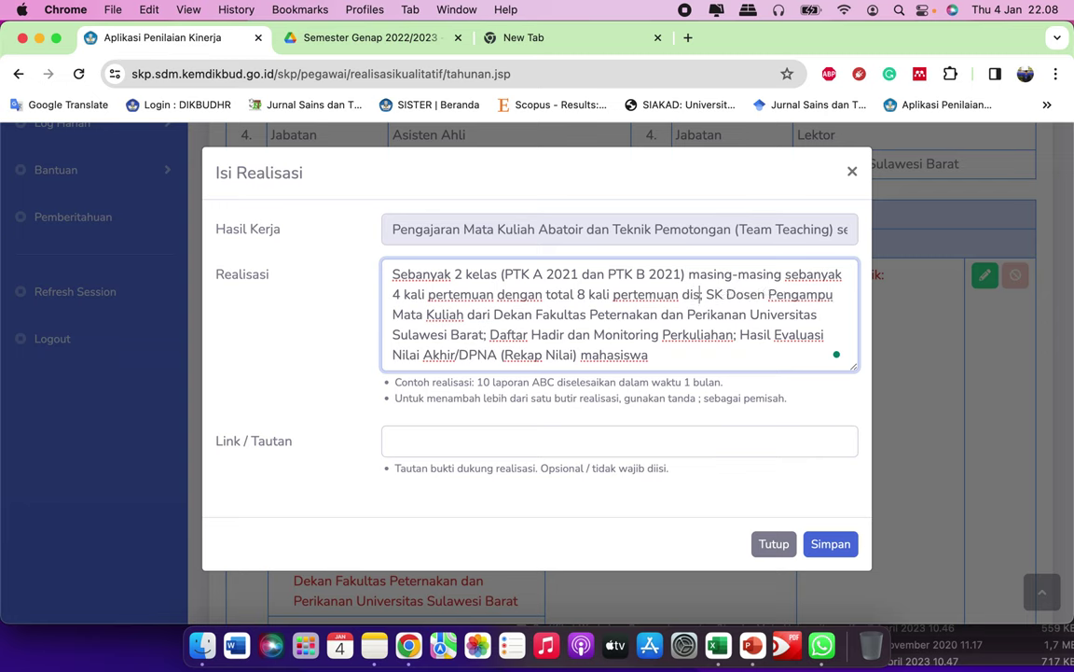
text(kan )
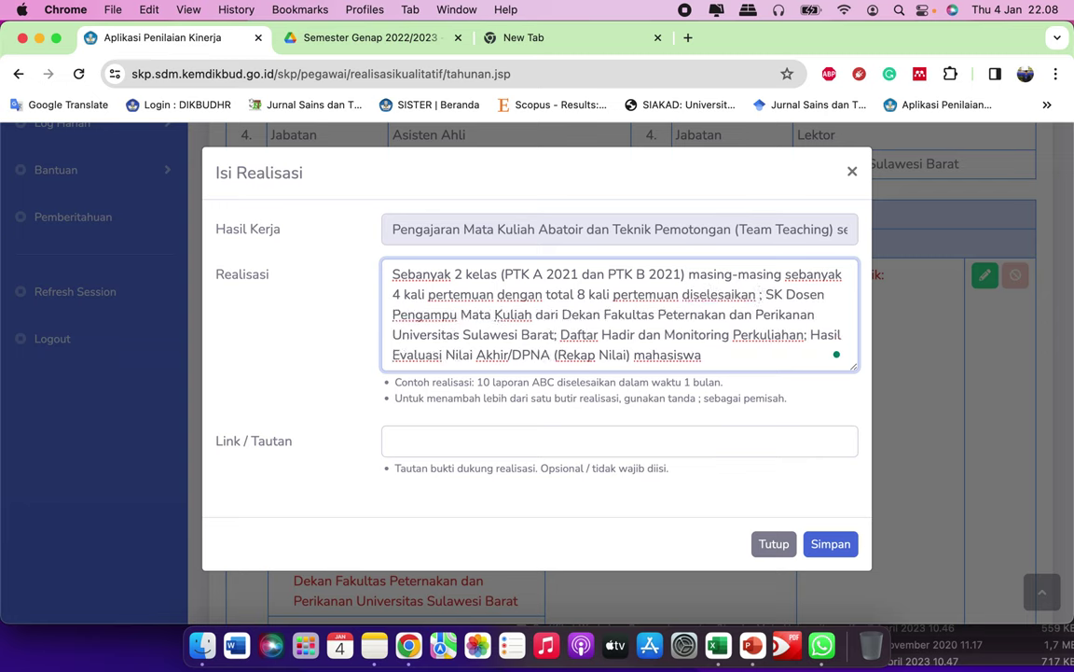
text(selama)
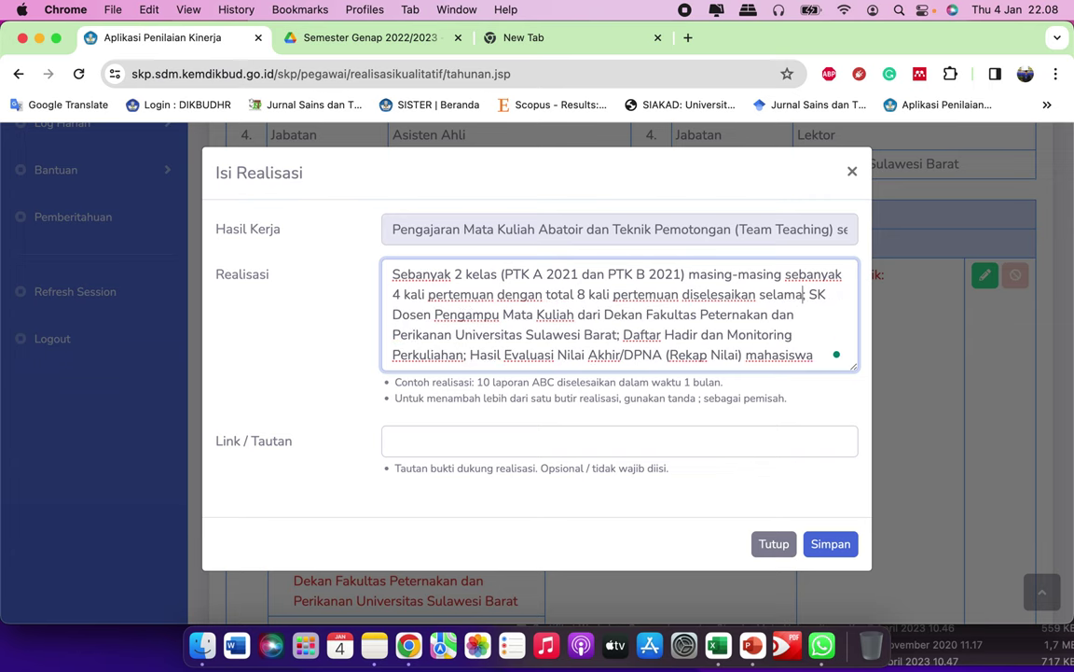
text( 4 minggu;)
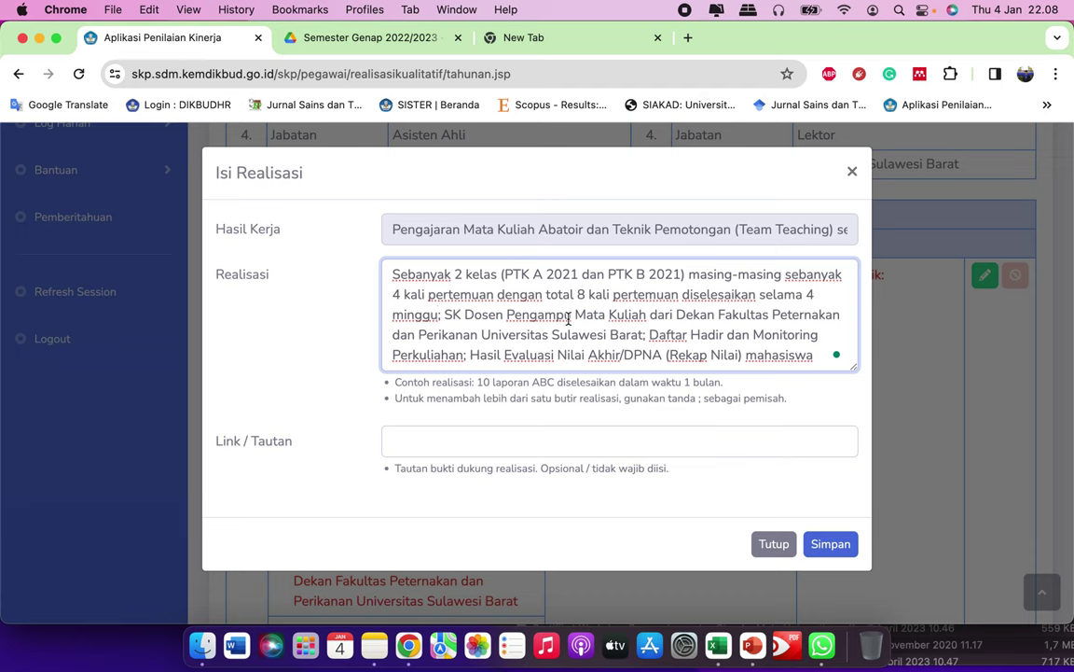
click(462, 315)
click(441, 315)
Step: Reread the evidence wording: SK Dosen Pengampu Mata Kuliah, Dekan Fakultas Peternakan, Daftar Hadir
drag(393, 382, 685, 360)
click(732, 331)
drag(446, 315, 797, 314)
click(687, 314)
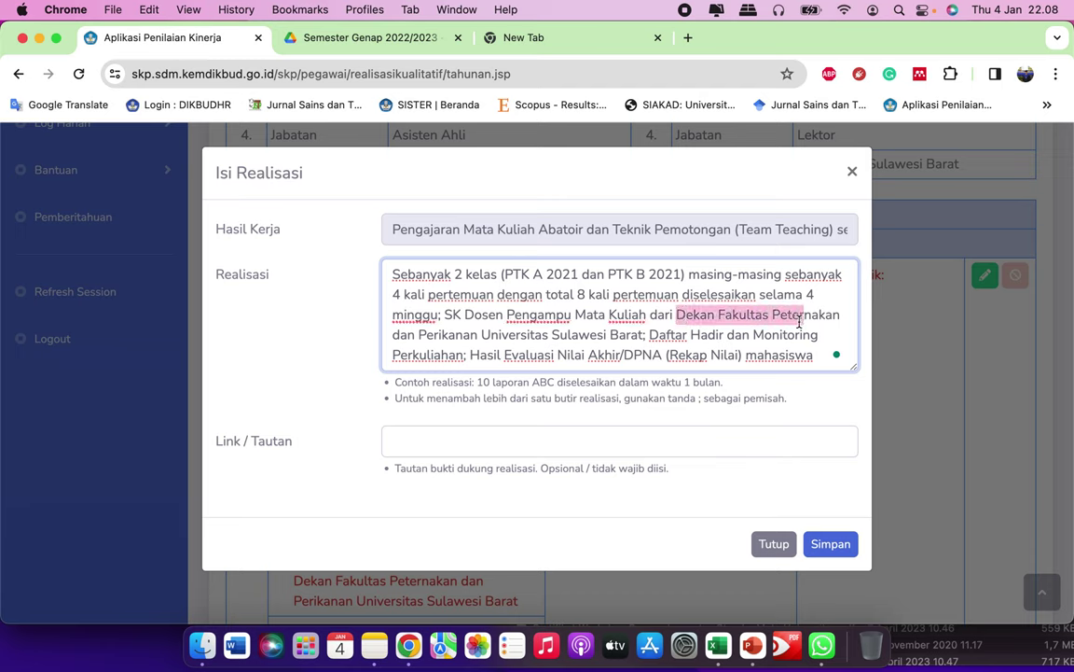
click(777, 315)
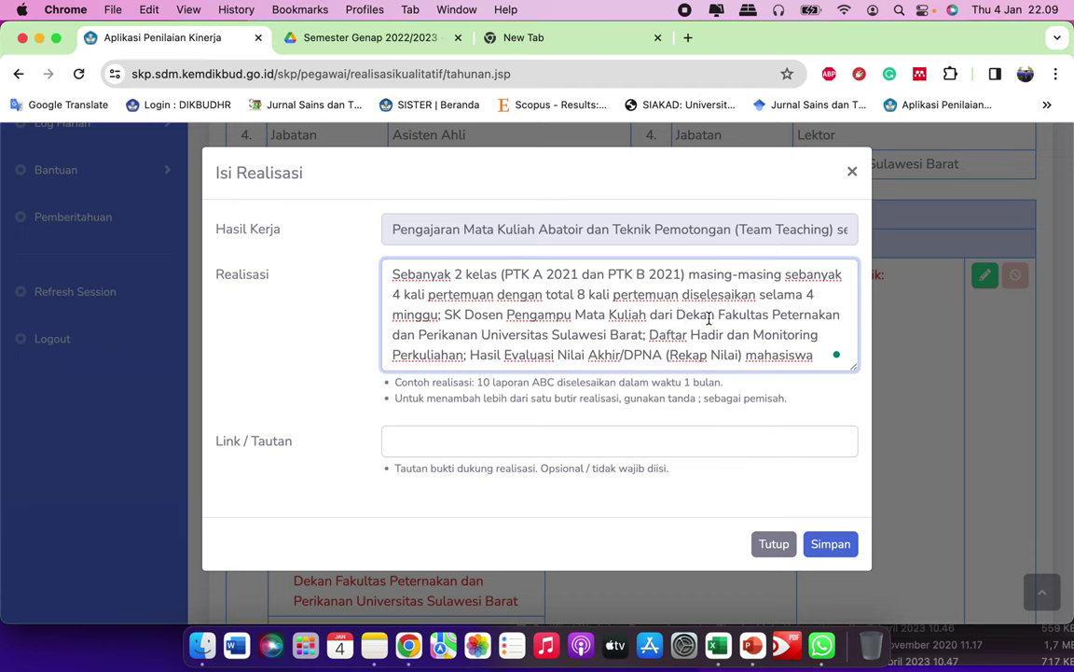
drag(649, 333, 736, 334)
click(762, 334)
Step: Change 'Hasil Evaluasi Nilai Akhir' to 'Nilai Akhir Semester'
click(459, 355)
drag(649, 334, 772, 334)
click(542, 349)
drag(471, 355, 628, 354)
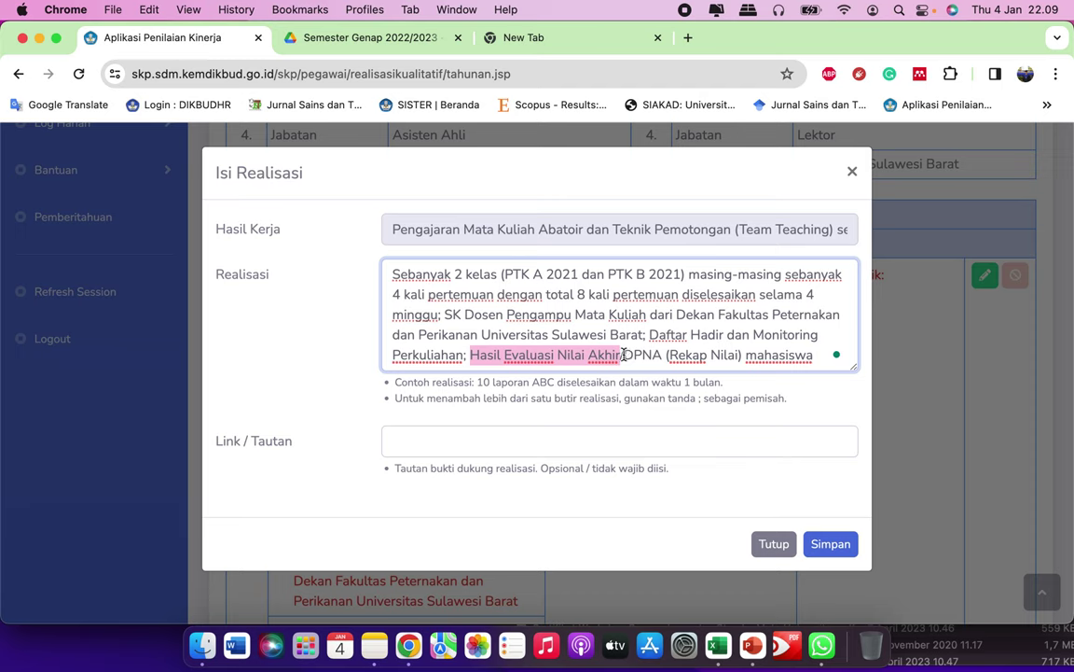
click(625, 354)
text(Semester/)
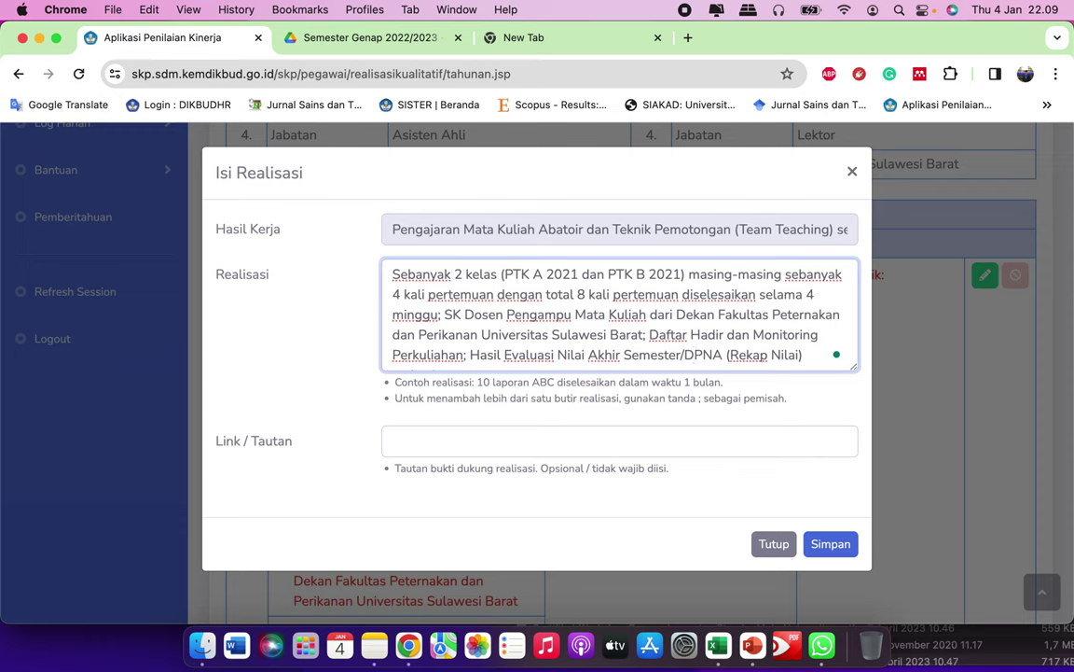
Step: Look over the finished text, then bring up the drafted SKP notes in Notes
key(Down)
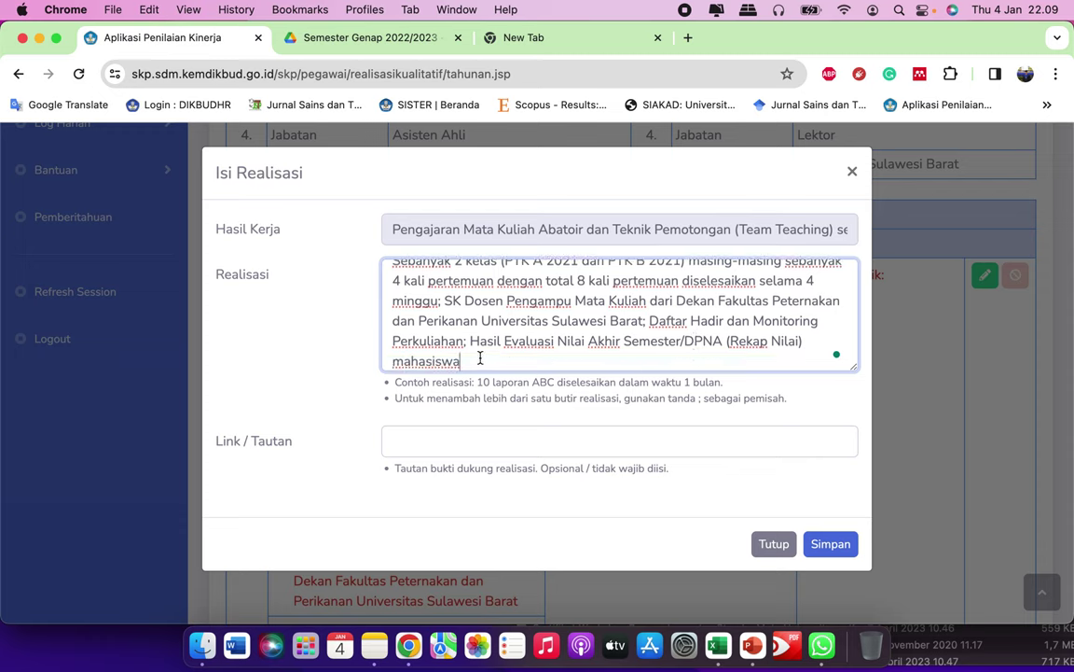
scroll(537, 295, up, 1)
scroll(531, 298, down, 1)
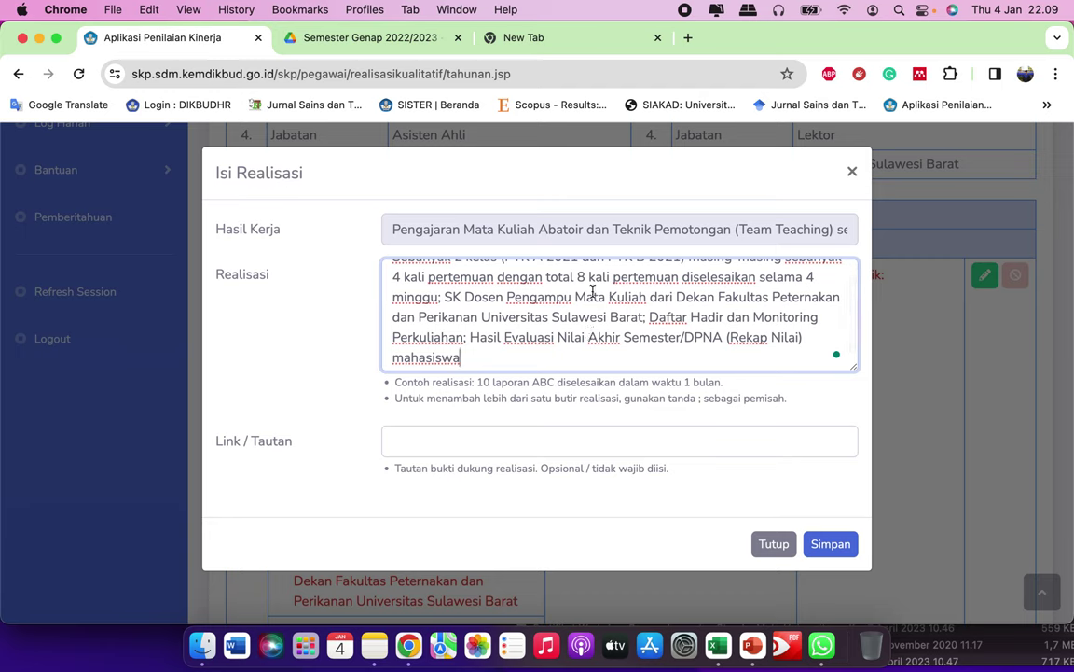
scroll(560, 308, up, 1)
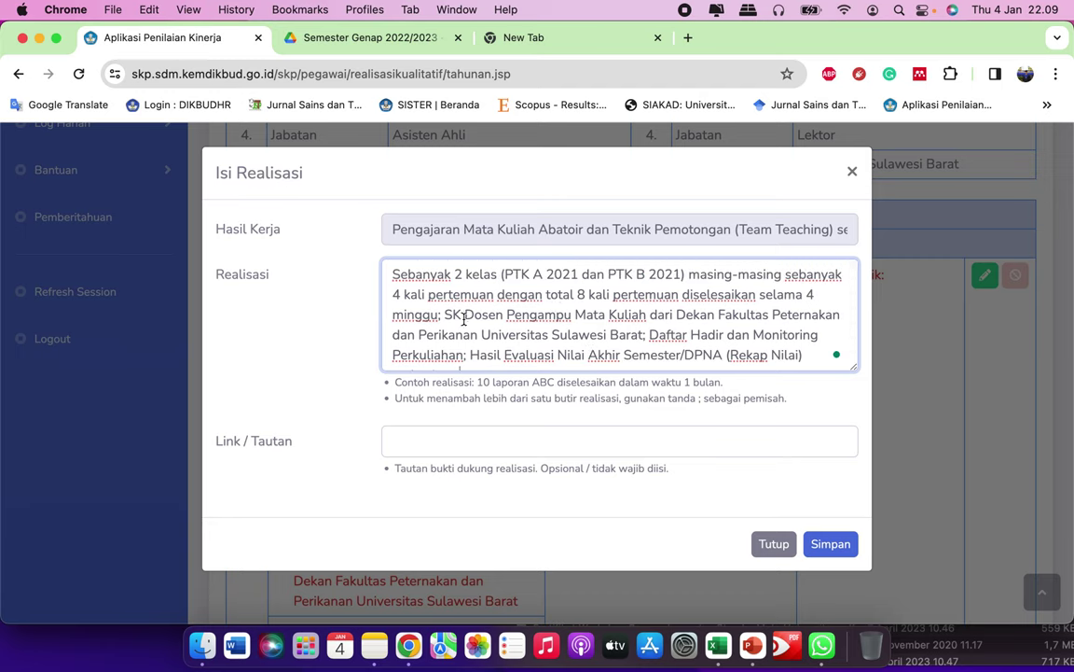
scroll(516, 314, down, 1)
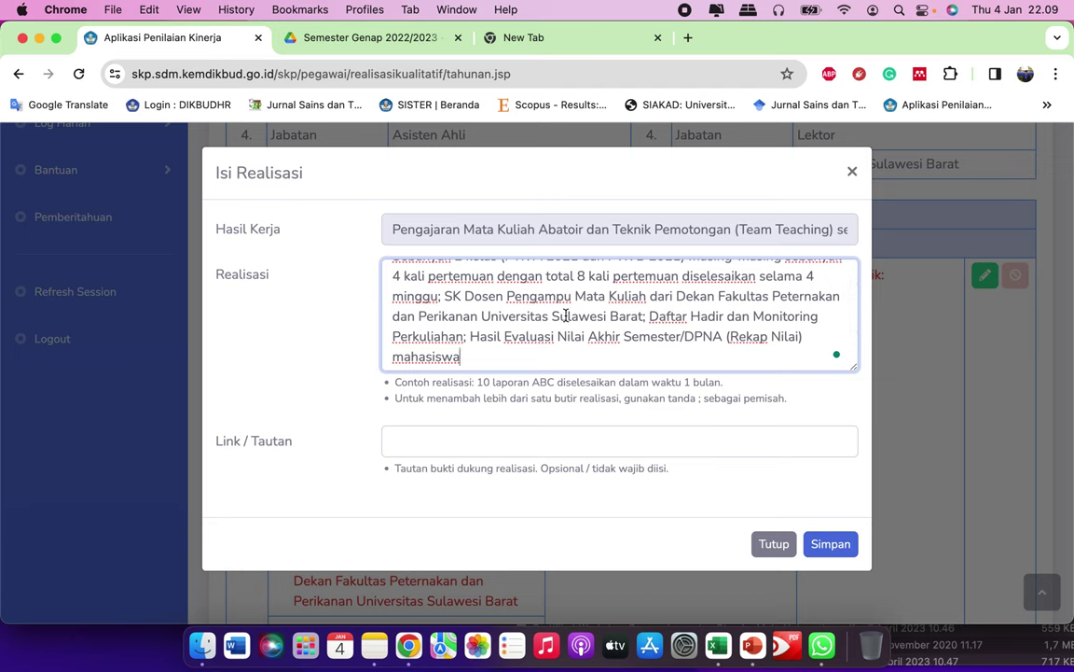
scroll(565, 315, up, 1)
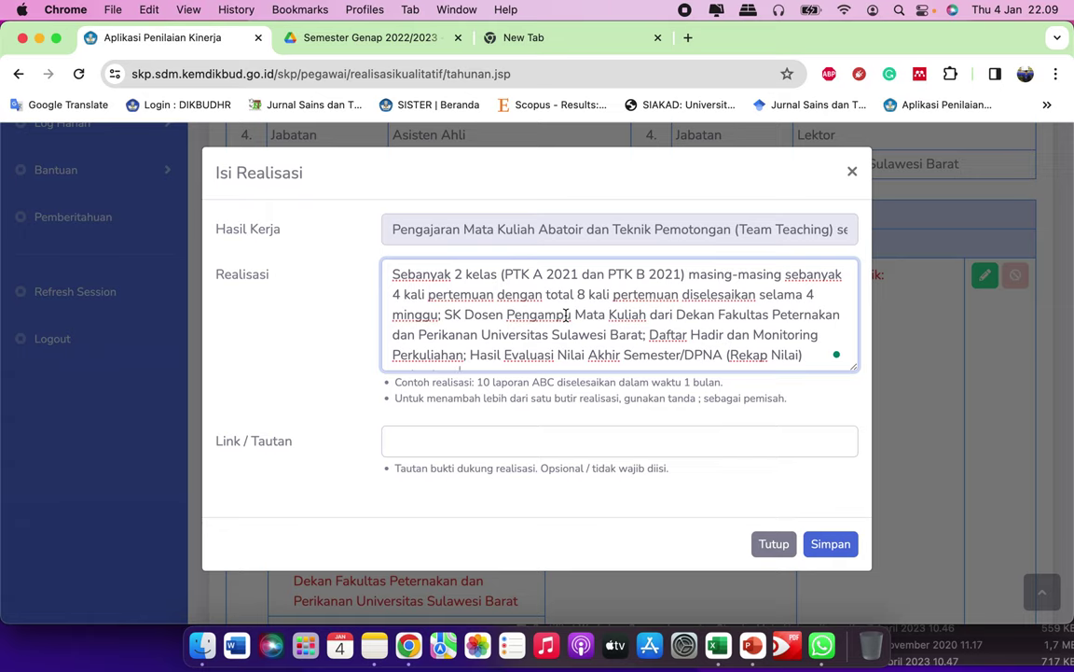
click(374, 644)
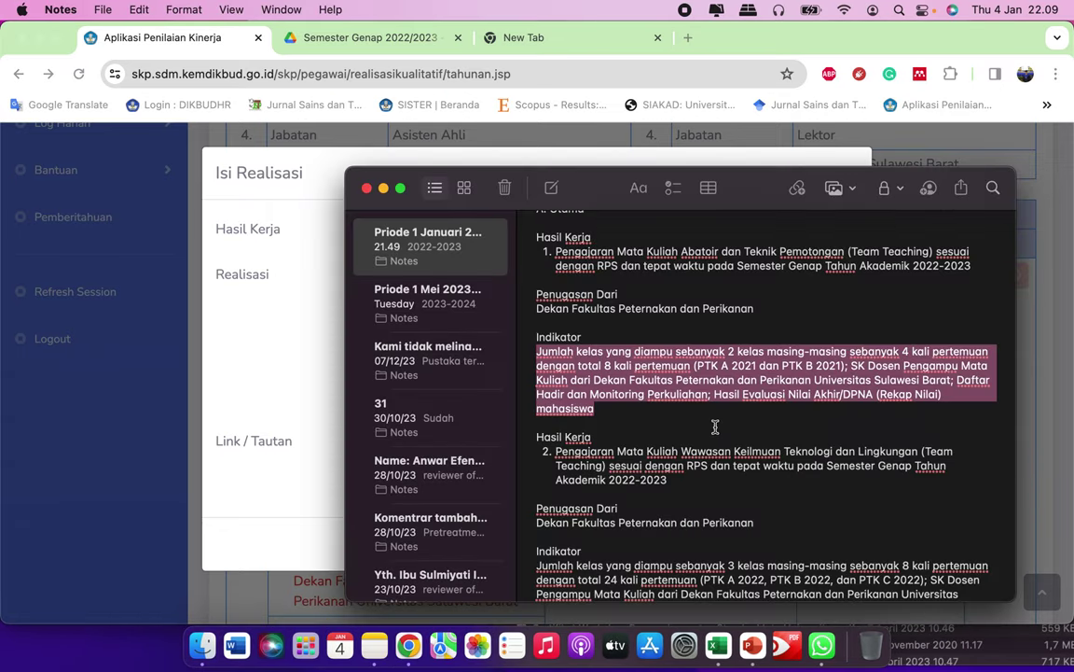
Step: Scroll through the SKP note's indicators, then return to the Isi Realisasi form
scroll(716, 426, down, 15)
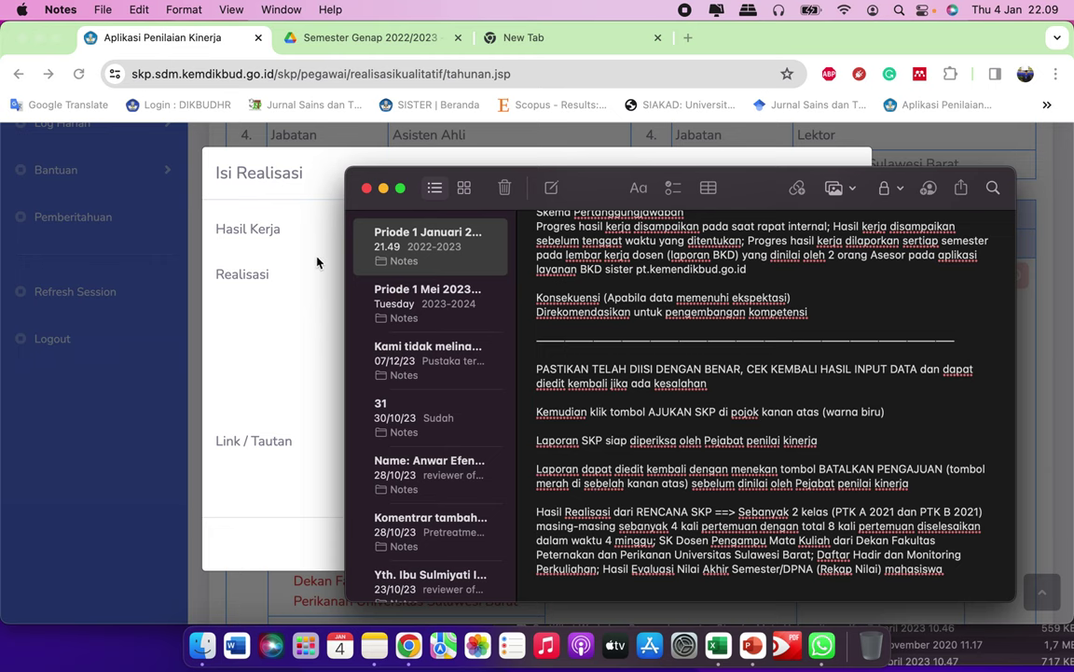
scroll(659, 411, up, 5)
scroll(659, 407, up, 5)
scroll(664, 392, down, 8)
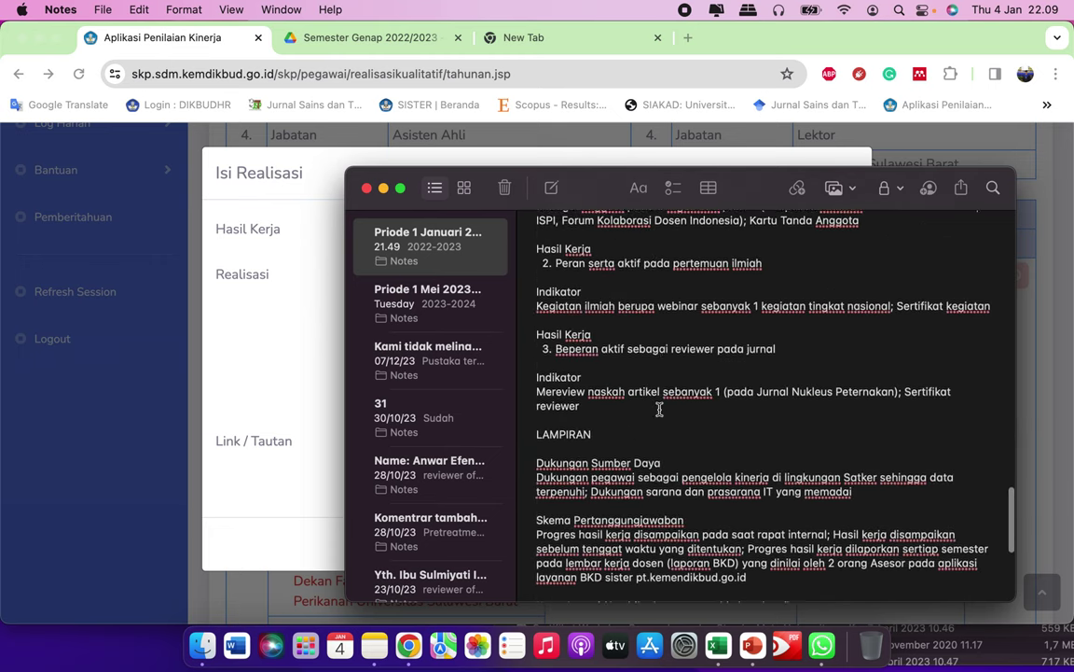
scroll(668, 366, up, 10)
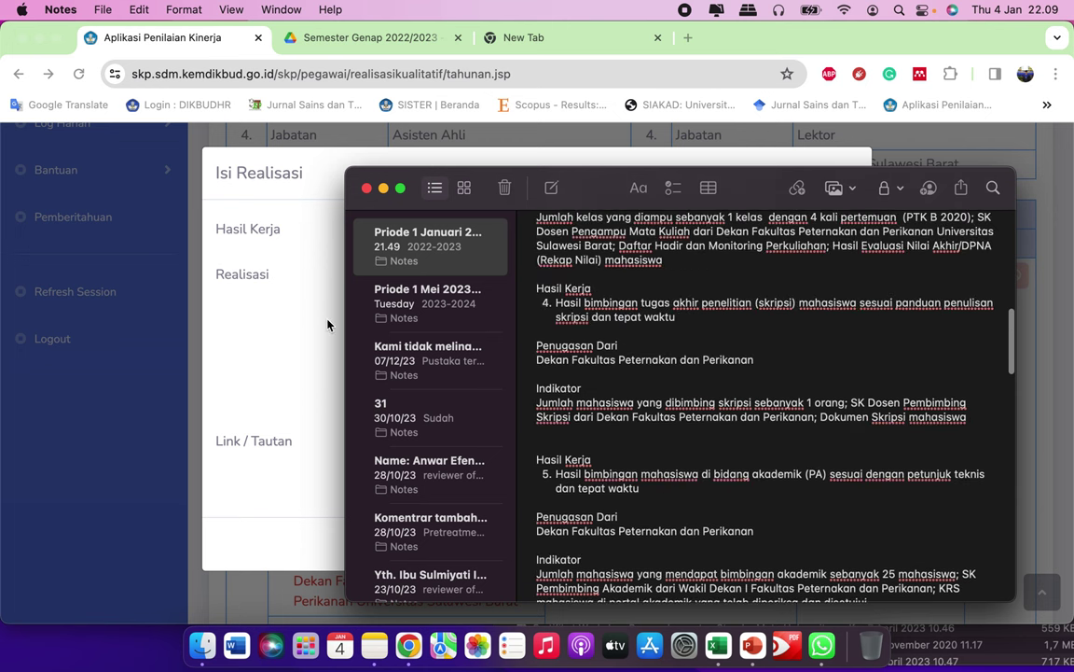
click(272, 281)
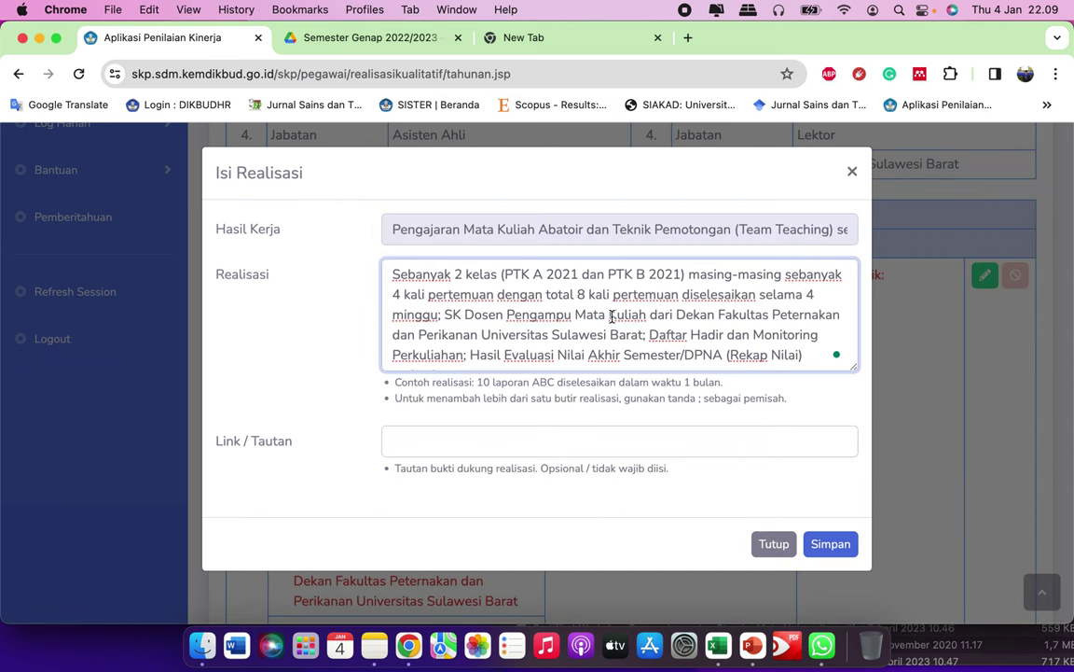
Step: Try the Link / Tautan field, dismissing the suggested Drive link, and return to the realisation text
click(421, 439)
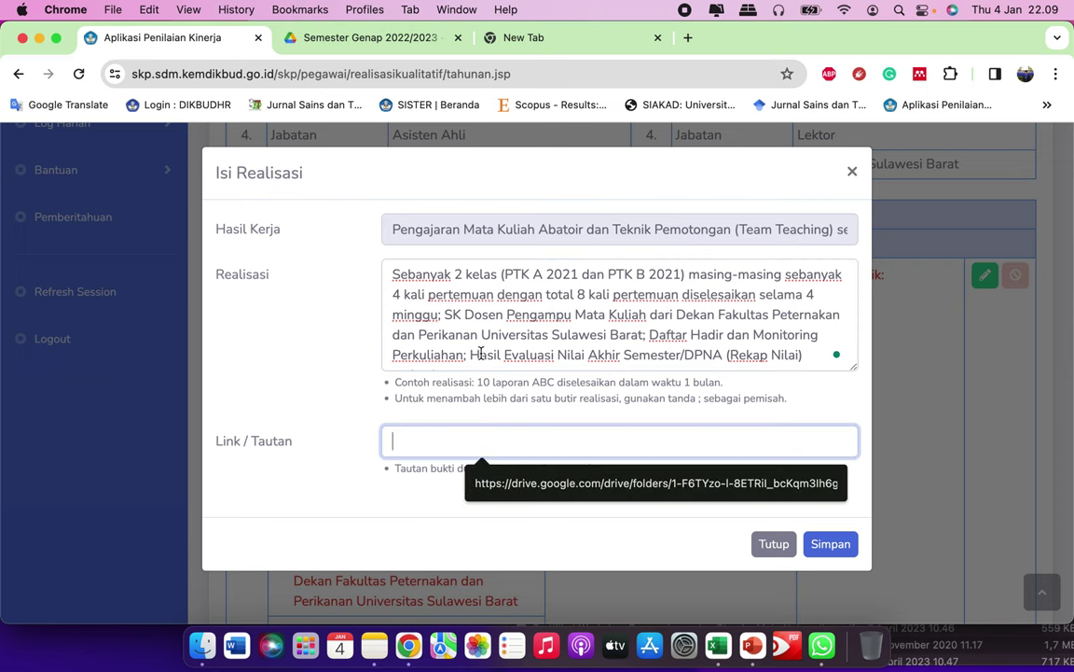
click(421, 297)
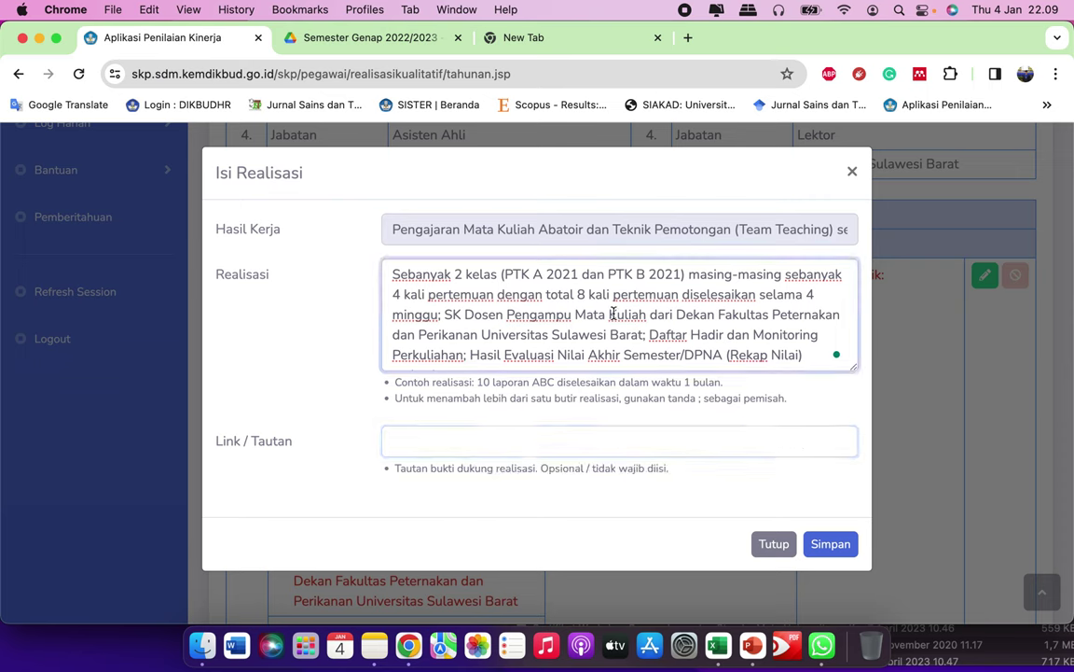
click(435, 443)
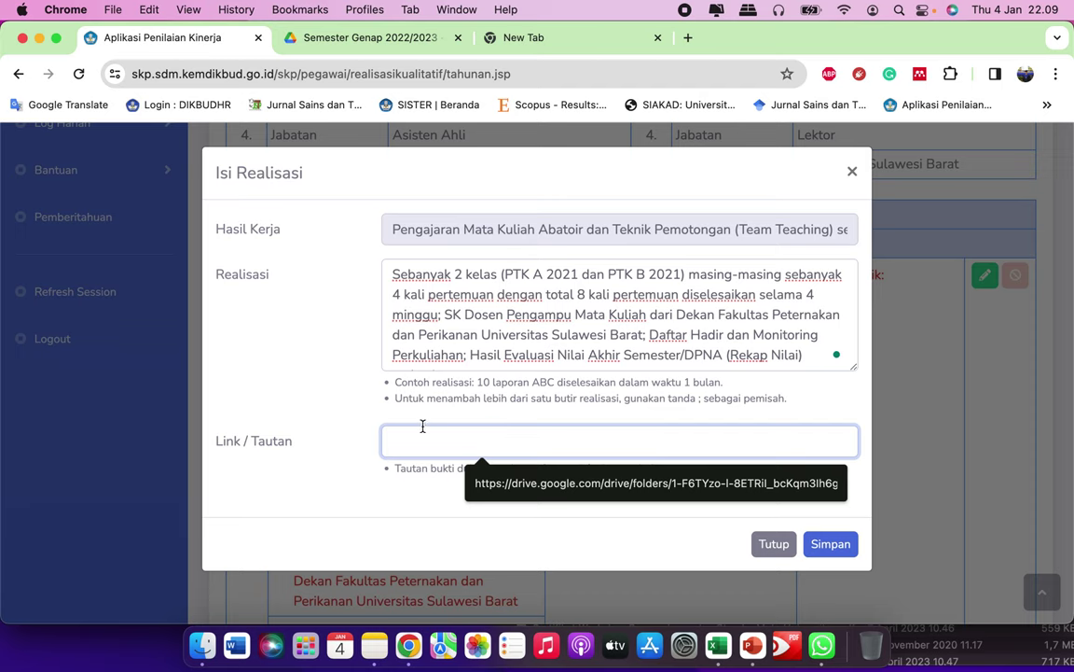
click(394, 471)
drag(394, 471, 538, 470)
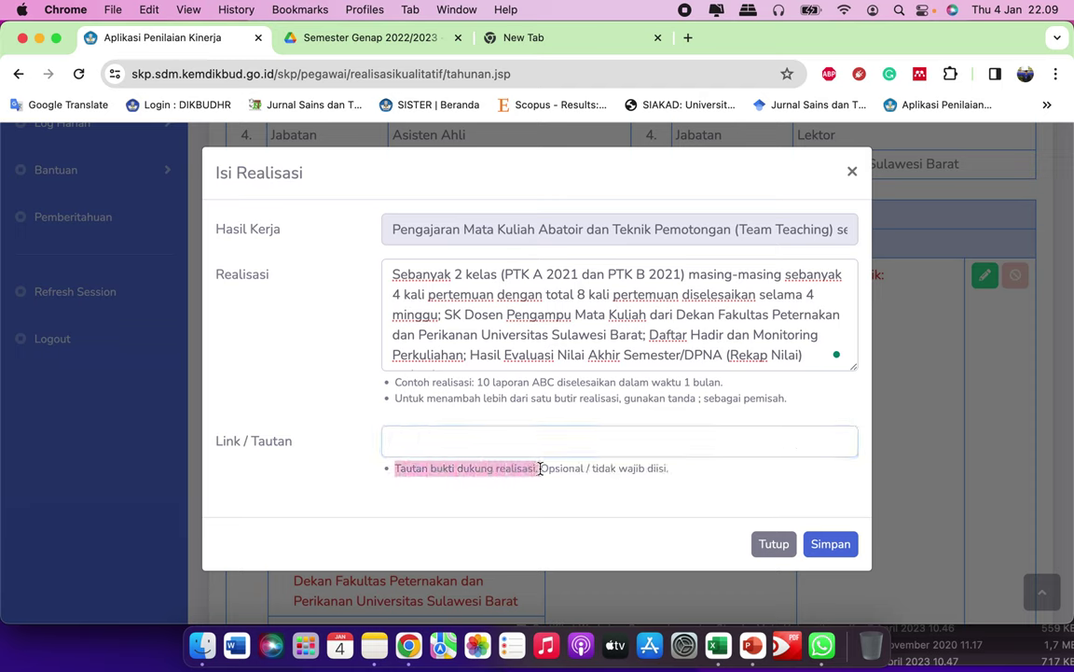
click(595, 295)
click(546, 295)
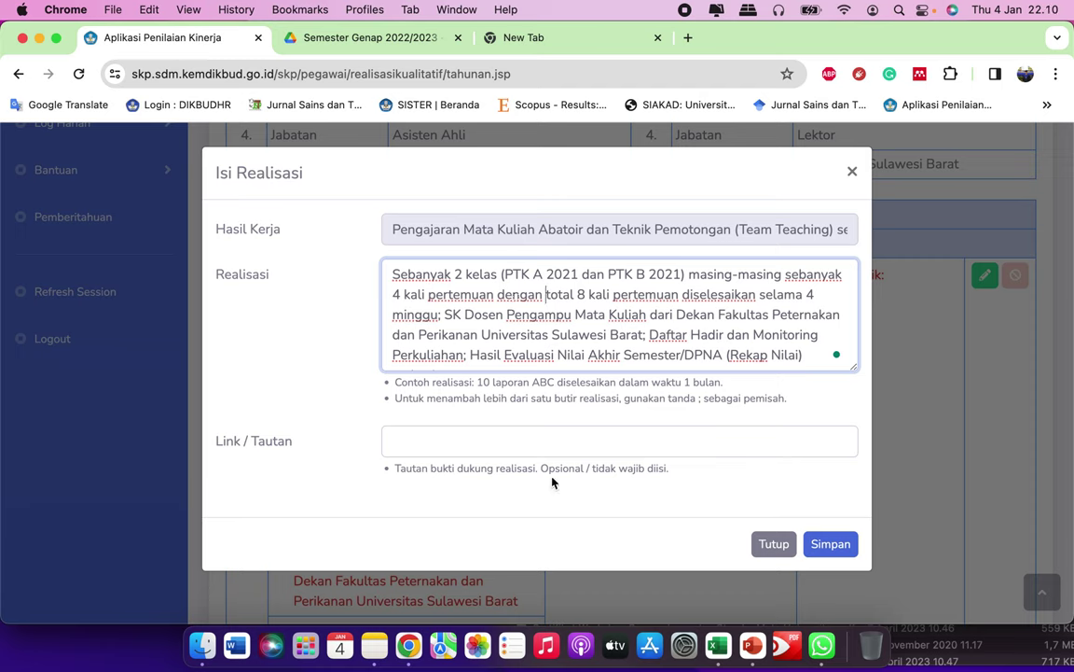
drag(542, 469, 671, 473)
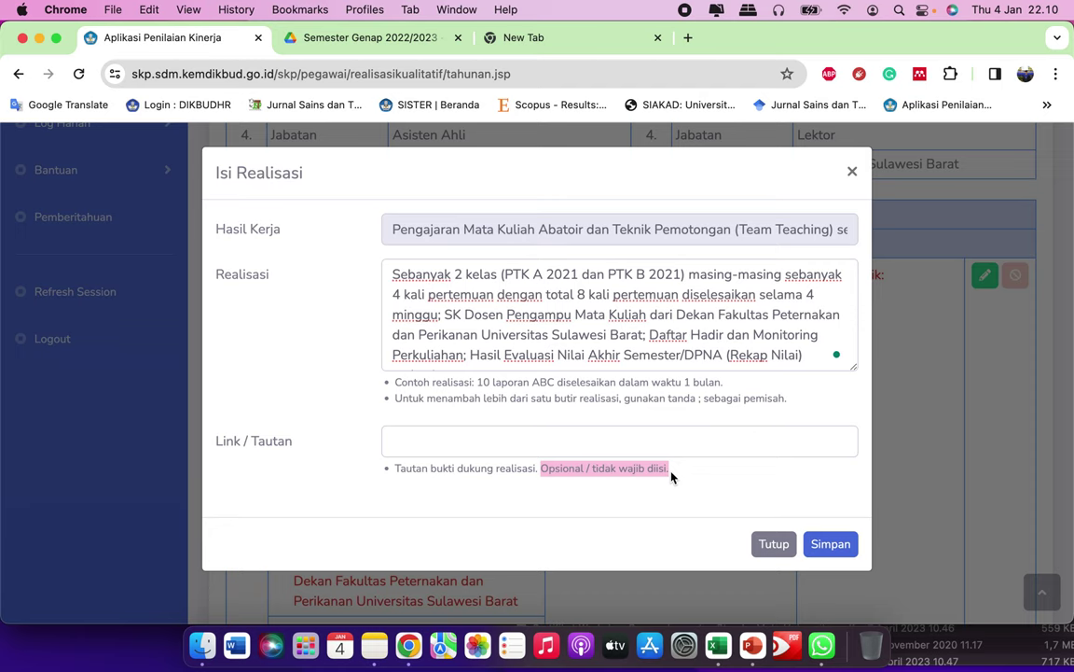
click(695, 470)
click(580, 447)
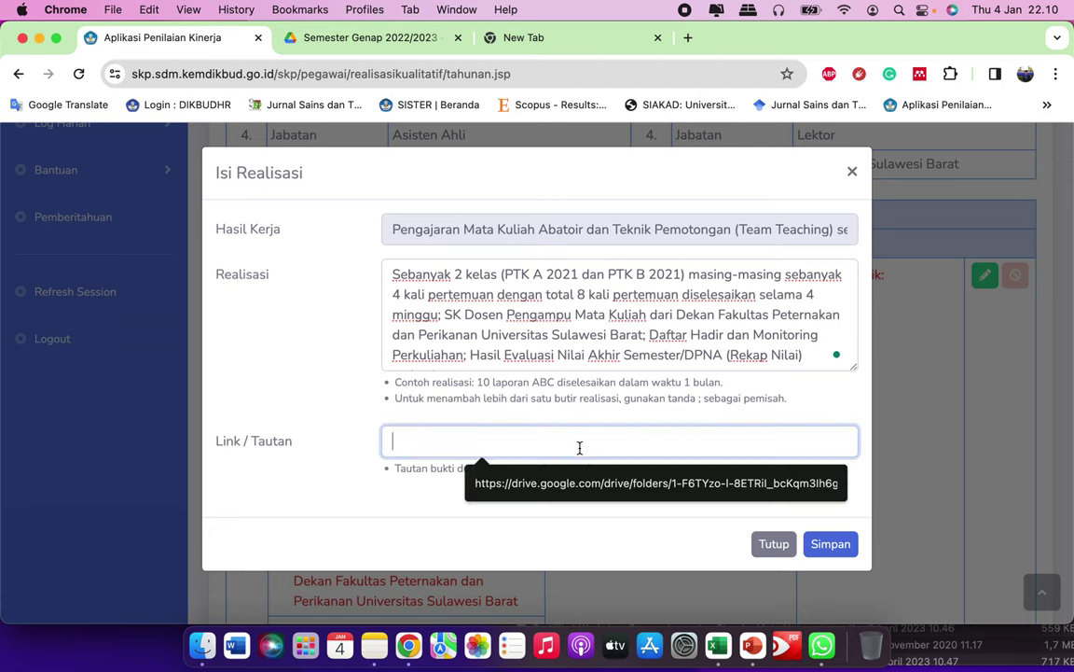
click(596, 307)
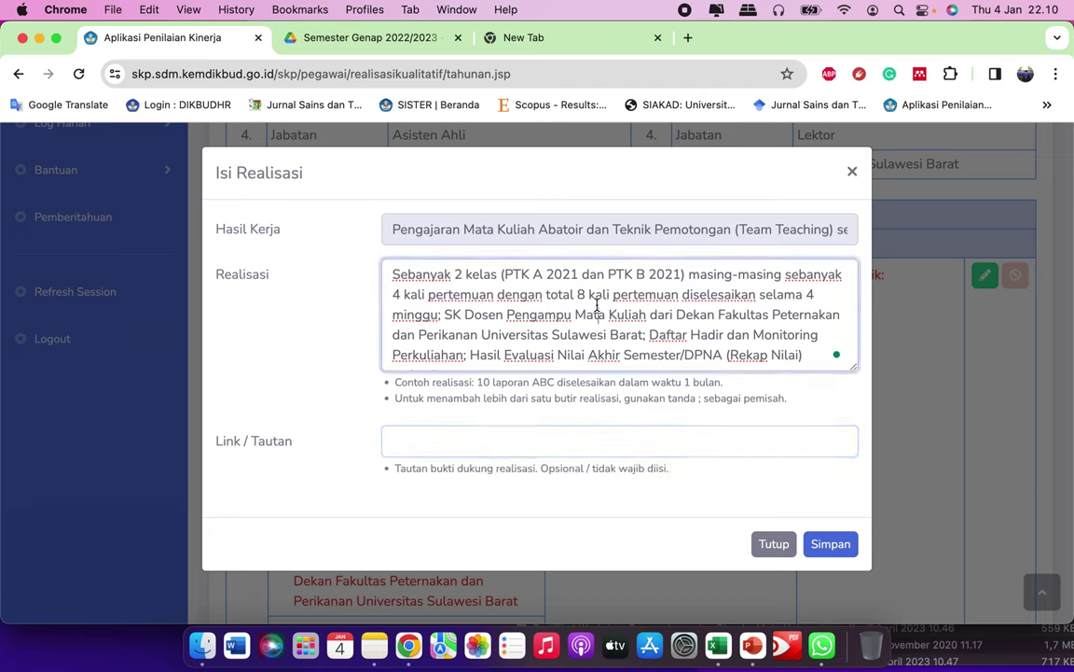
Step: Review the full Abatoir realisation text, then switch to the Semester Genap 2022/2023 Drive folder
key(super+a)
click(615, 311)
scroll(616, 310, down, 1)
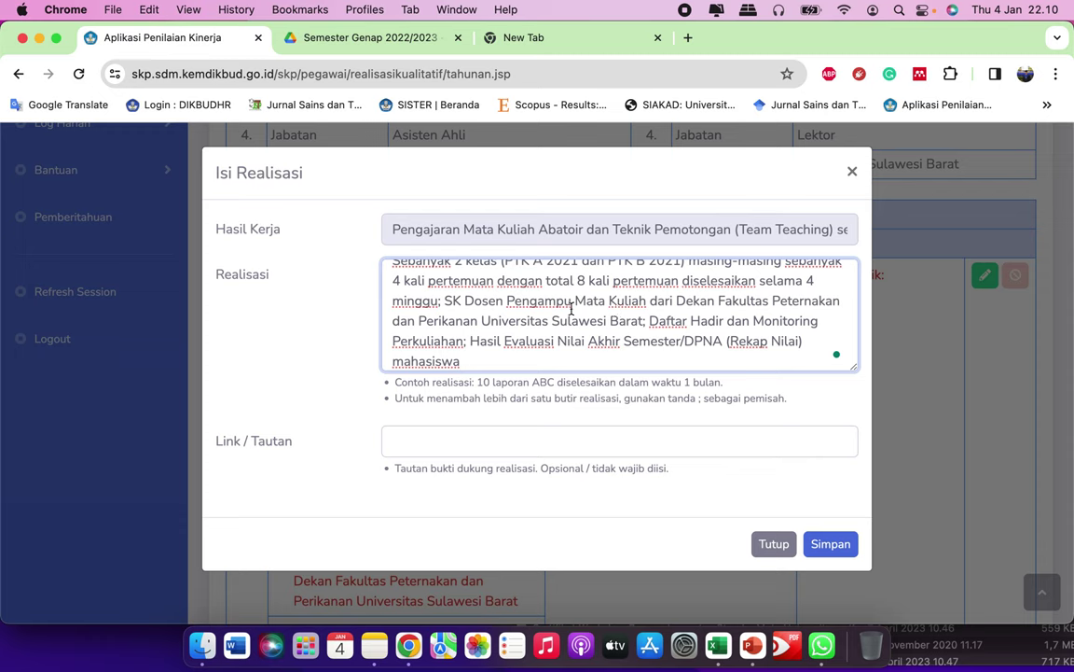
scroll(578, 312, up, 1)
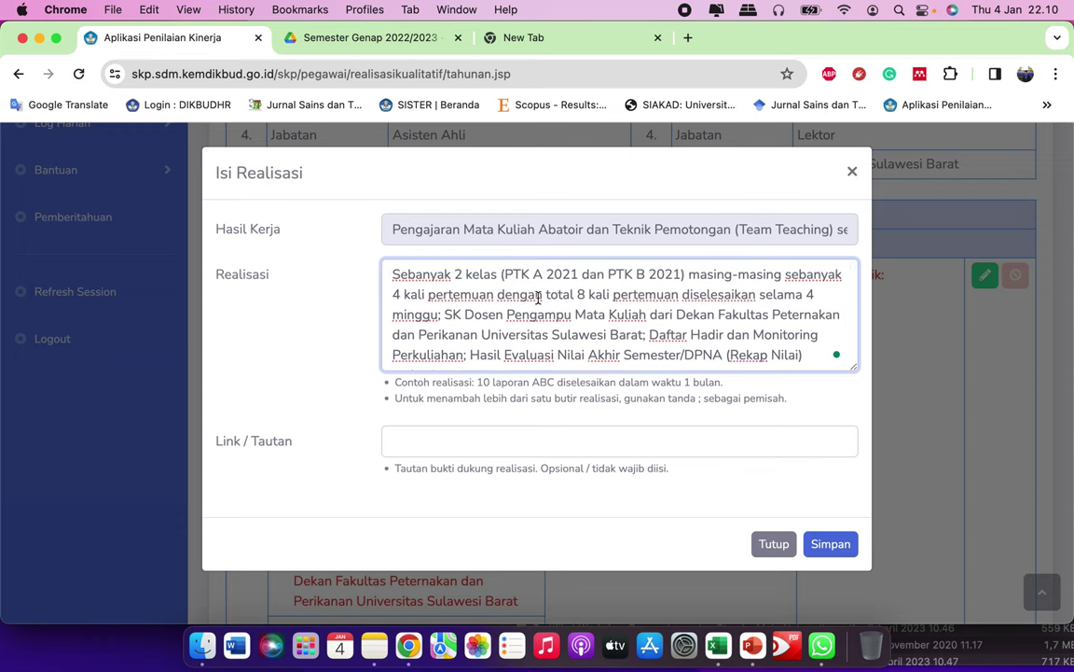
scroll(607, 303, down, 1)
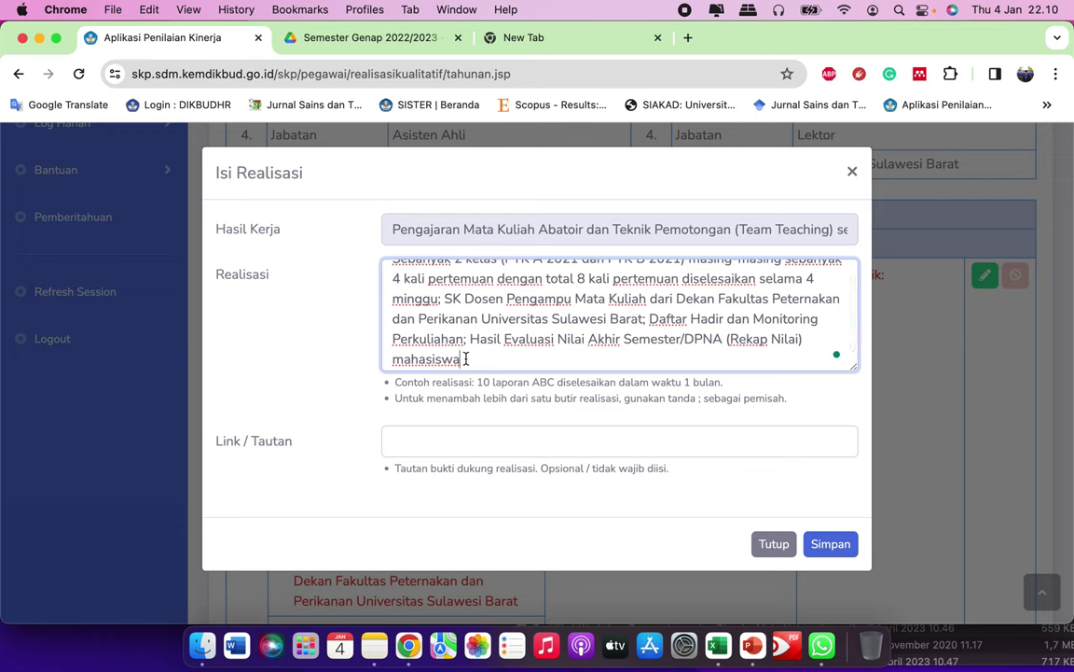
scroll(563, 312, down, 1)
scroll(560, 312, up, 1)
scroll(561, 312, up, 1)
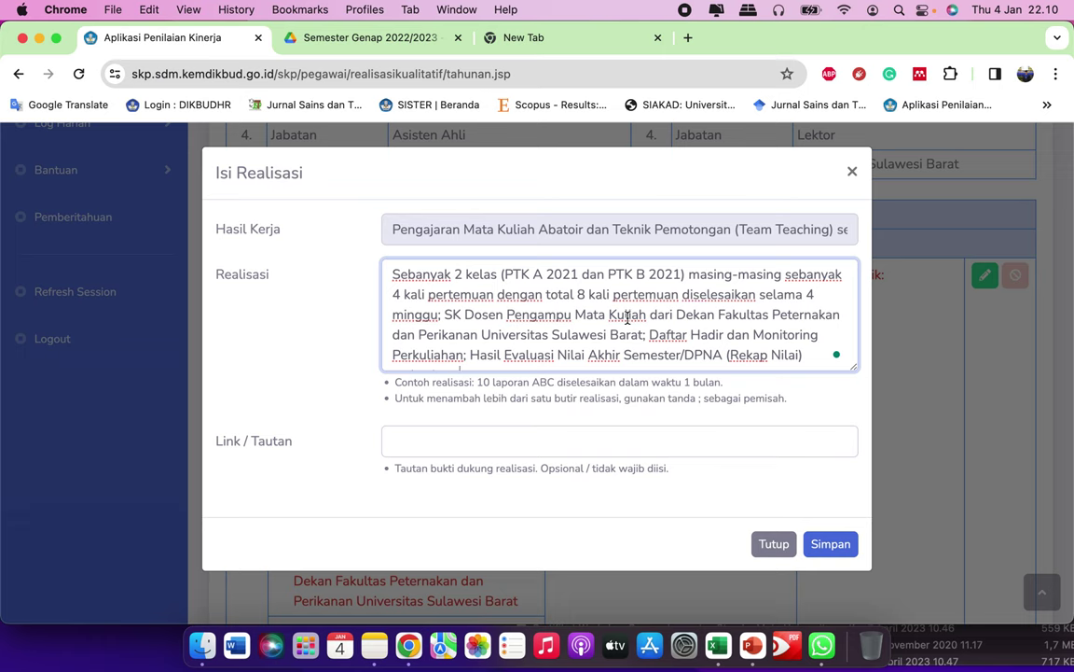
scroll(499, 326, down, 1)
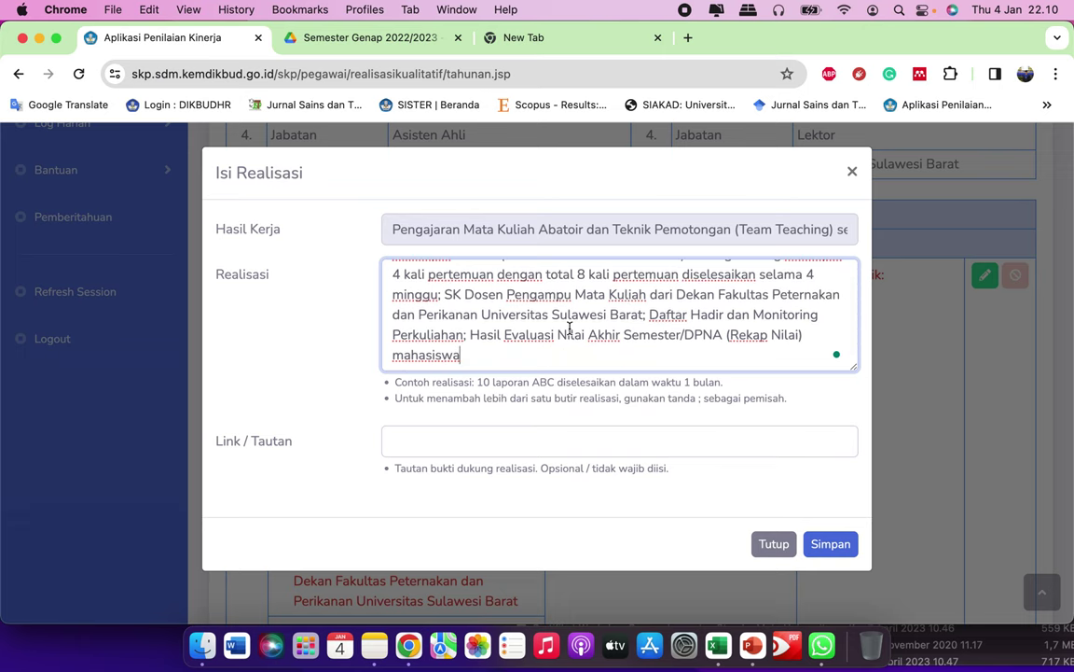
click(391, 41)
click(226, 43)
Step: Browse the Drive folder, then check the still-empty Link / Tautan field in the form
click(304, 39)
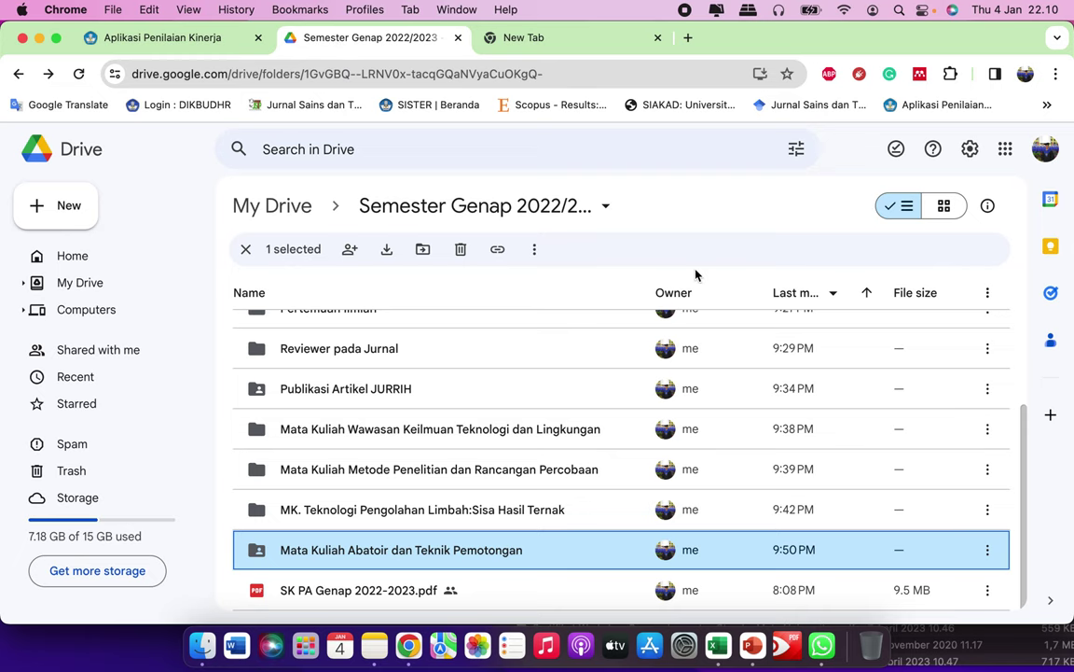
scroll(726, 435, up, 2)
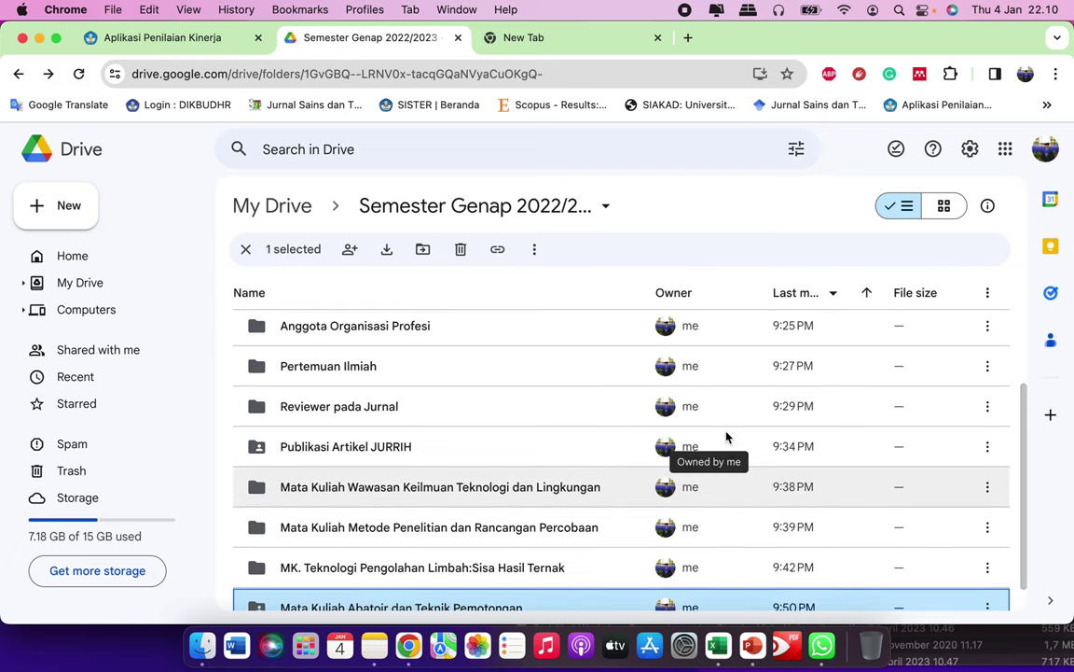
scroll(690, 438, down, 3)
scroll(583, 402, up, 8)
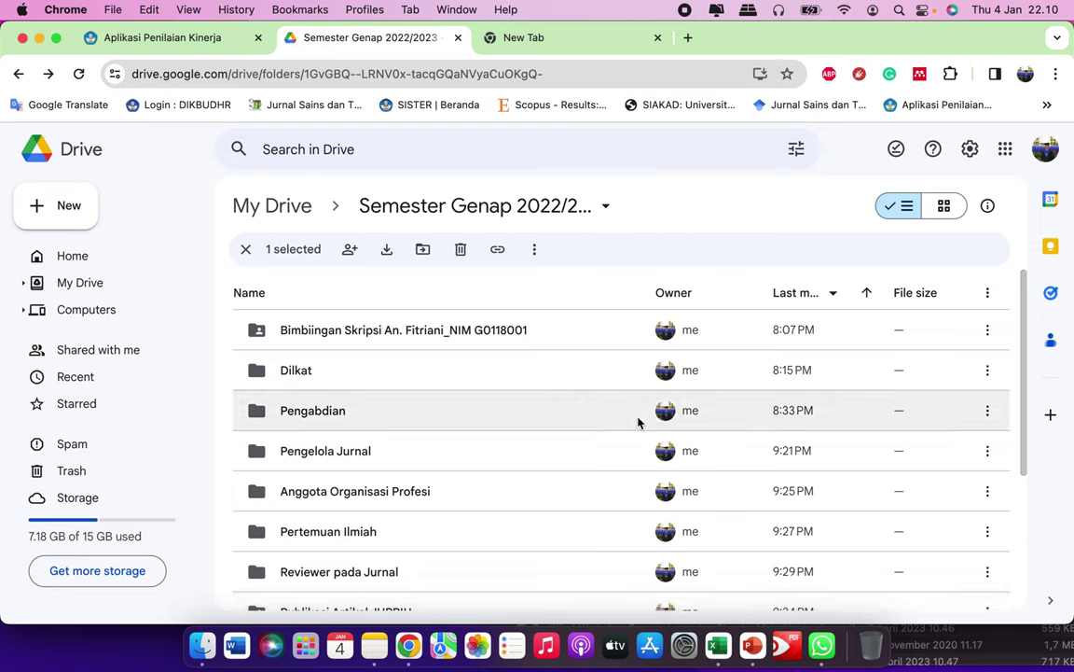
scroll(772, 482, down, 4)
scroll(640, 461, down, 2)
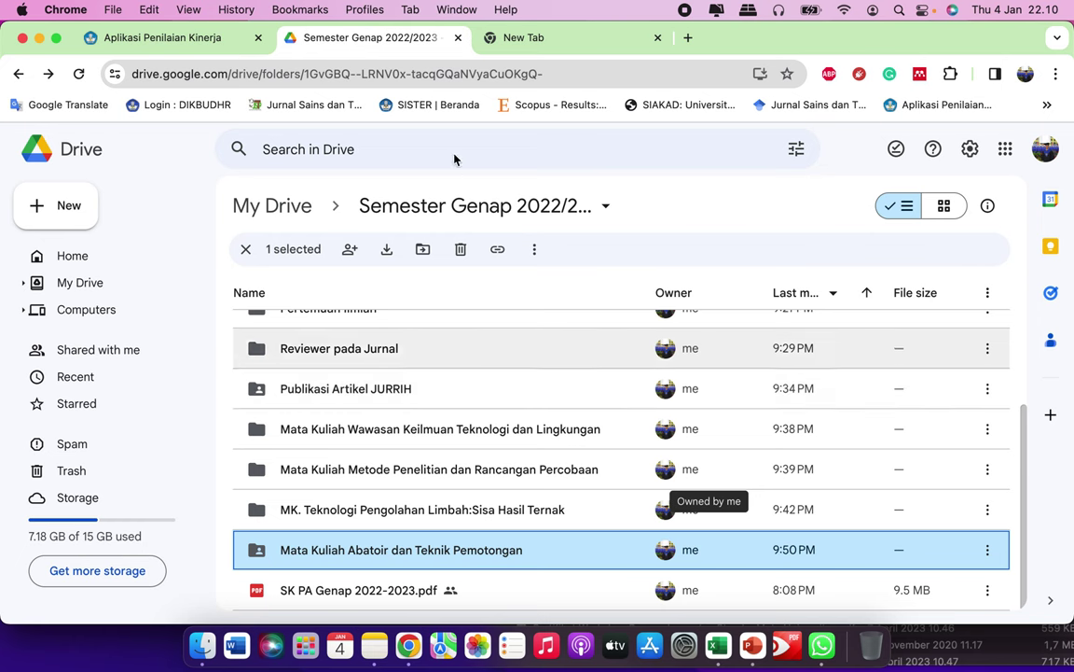
click(217, 38)
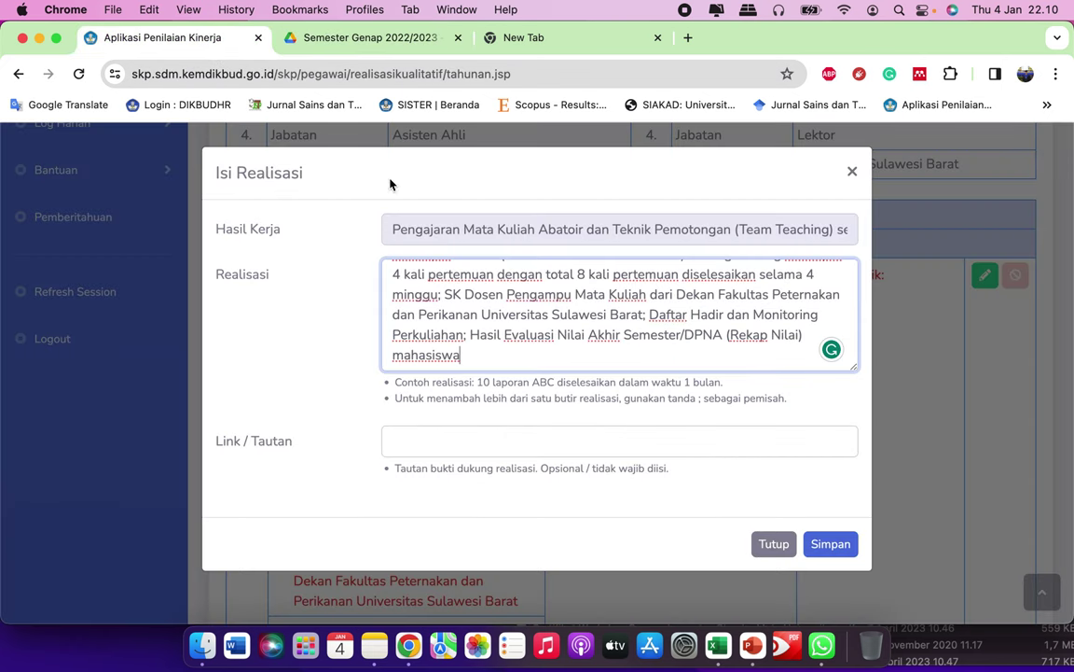
click(502, 445)
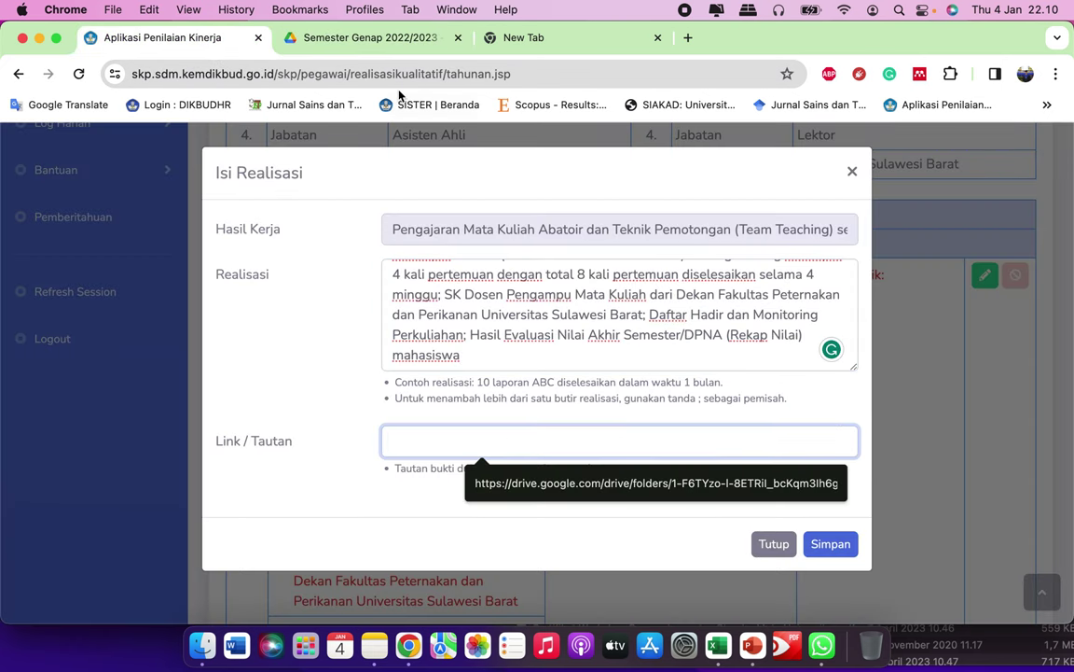
Step: Reopen Semester Genap 2022/2023 from My Drive, then return to the Isi Realisasi form
click(364, 38)
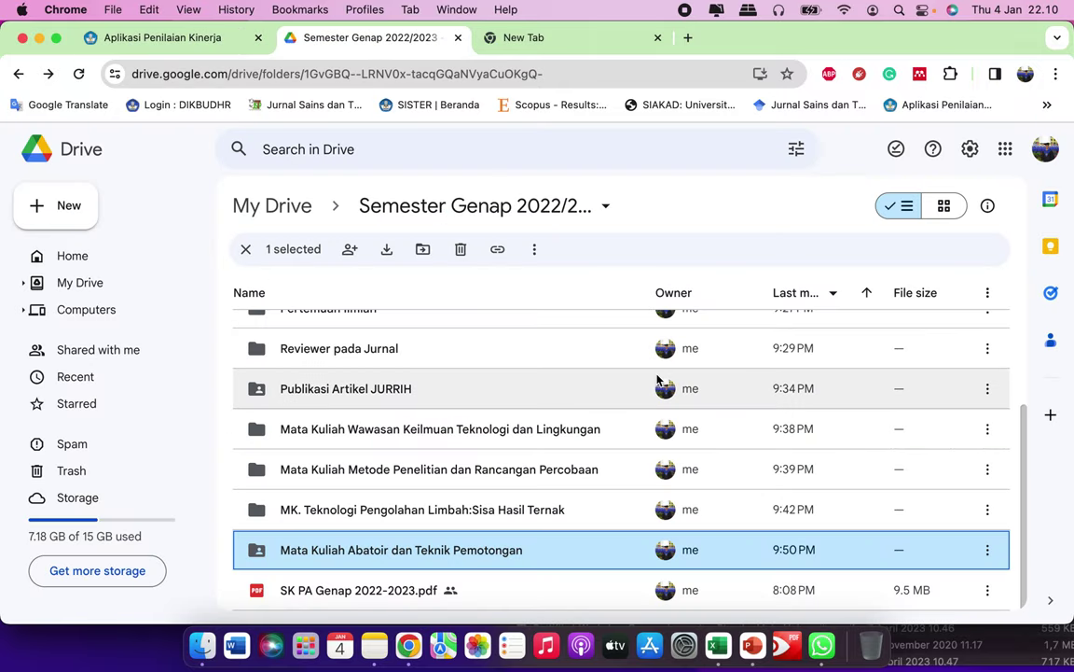
scroll(585, 395, up, 5)
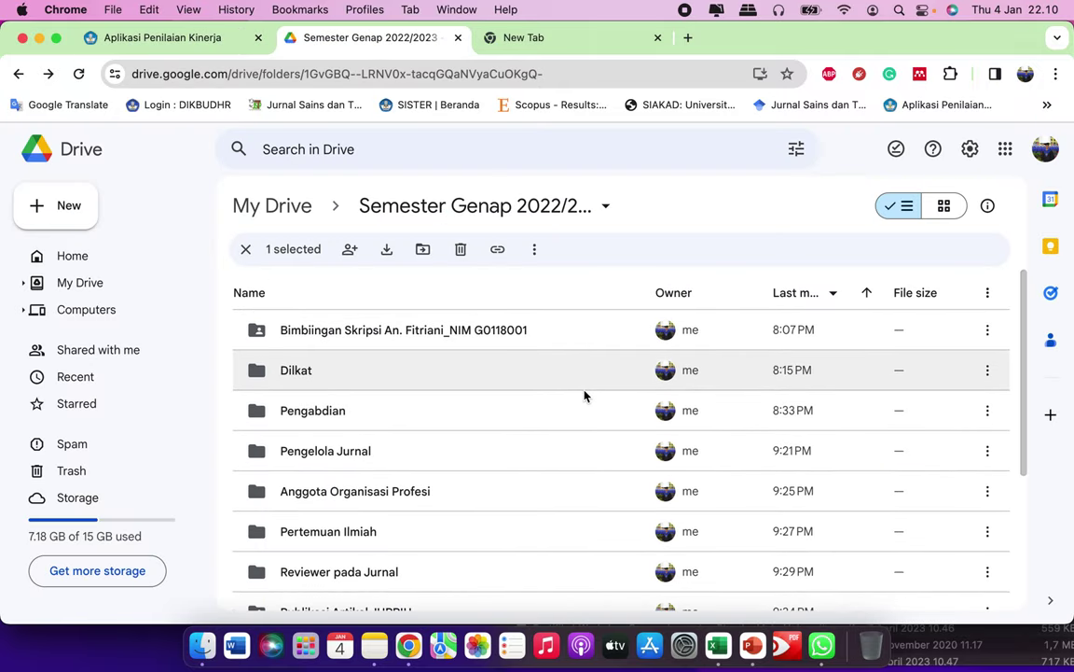
click(19, 75)
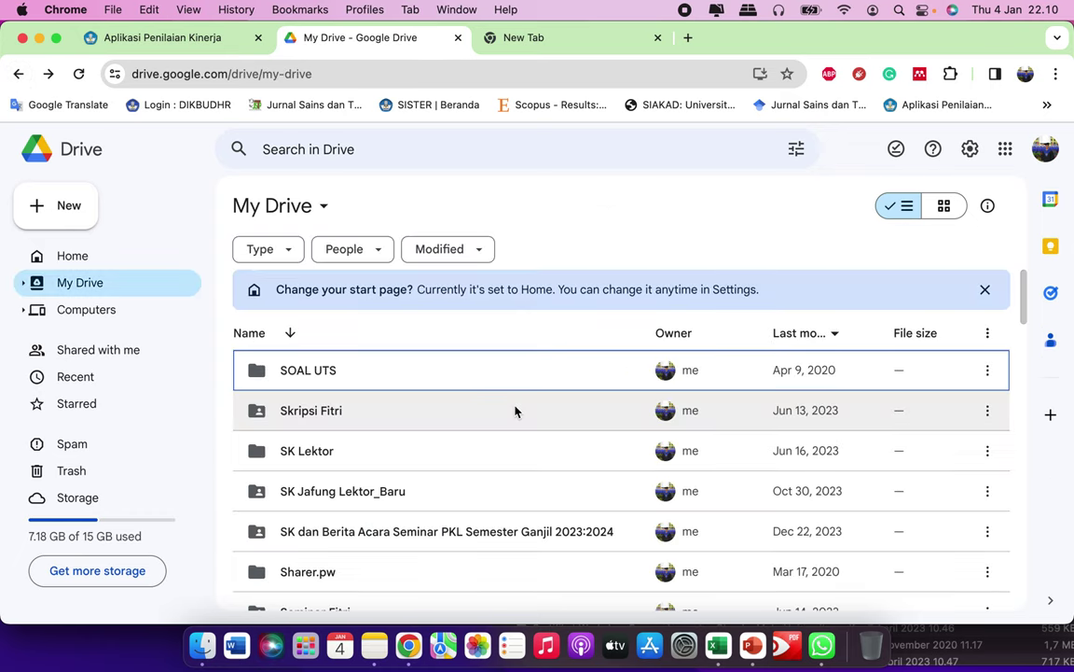
scroll(508, 471, down, 1)
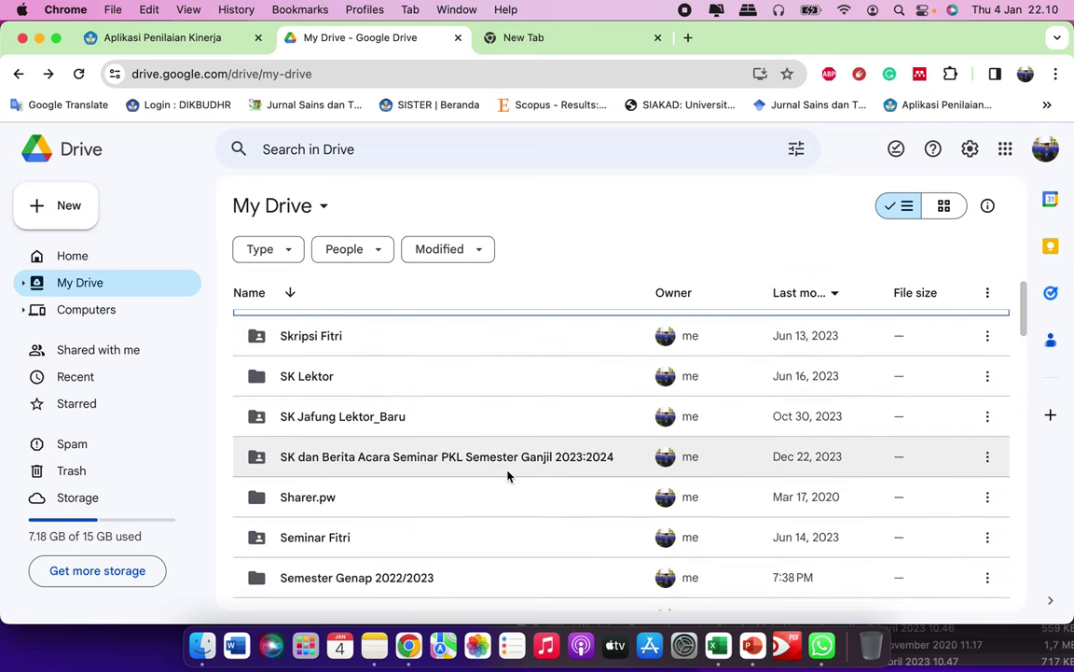
scroll(491, 525, down, 5)
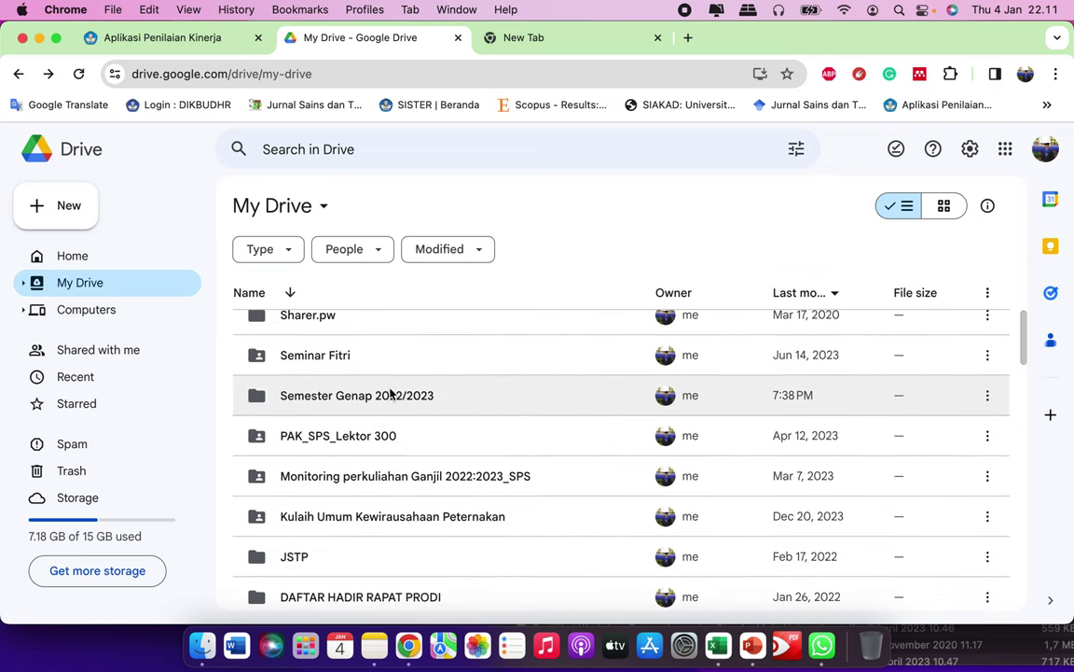
click(475, 403)
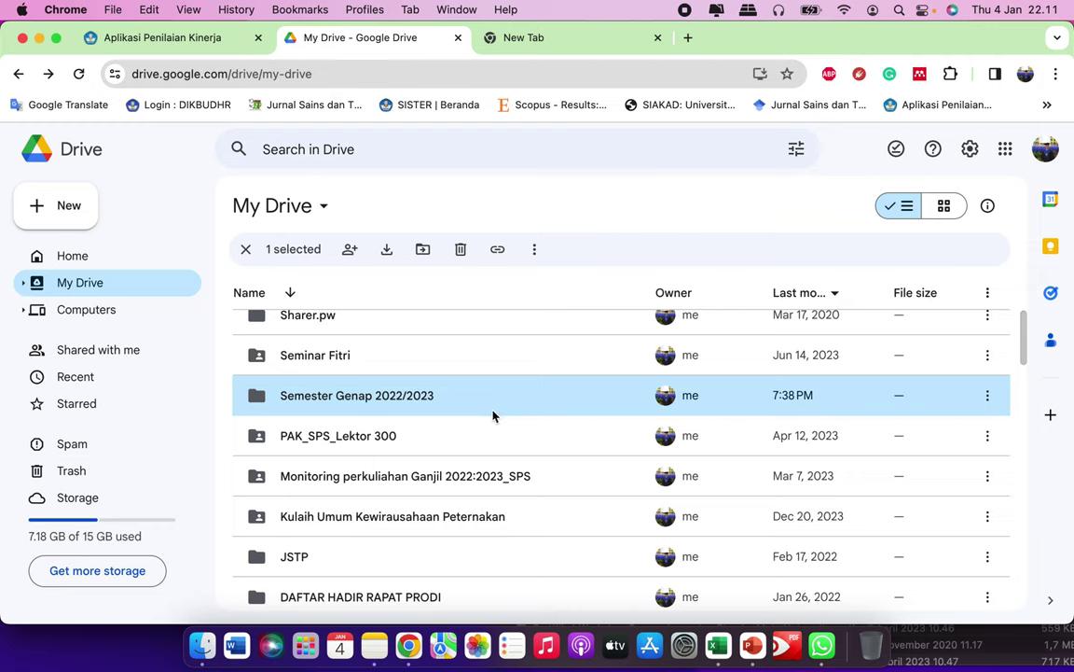
double_click(441, 399)
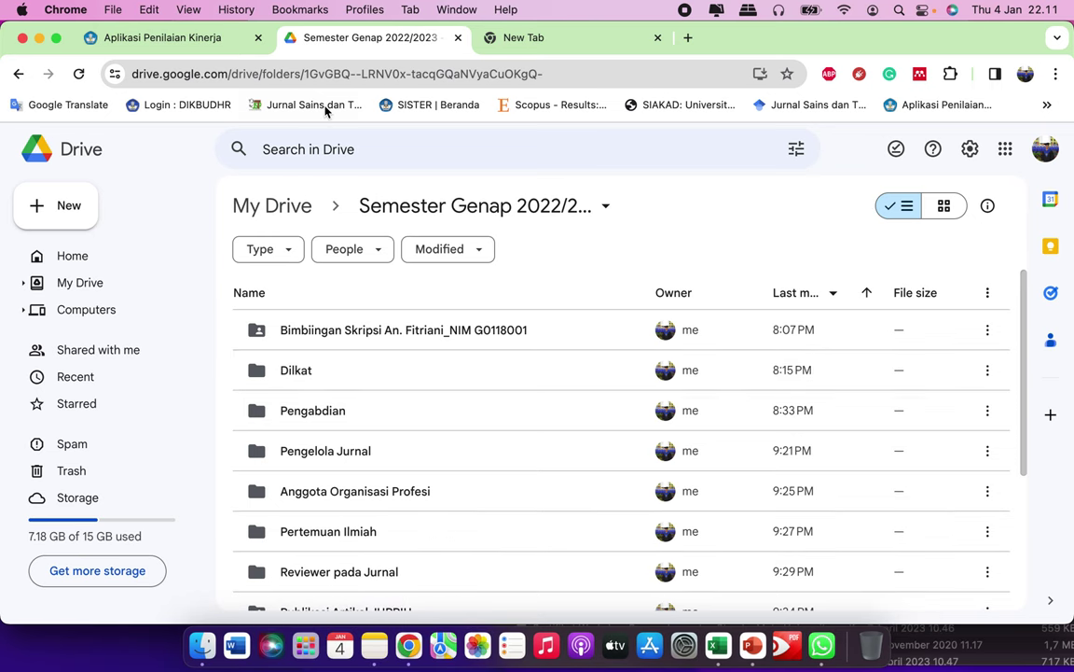
click(193, 39)
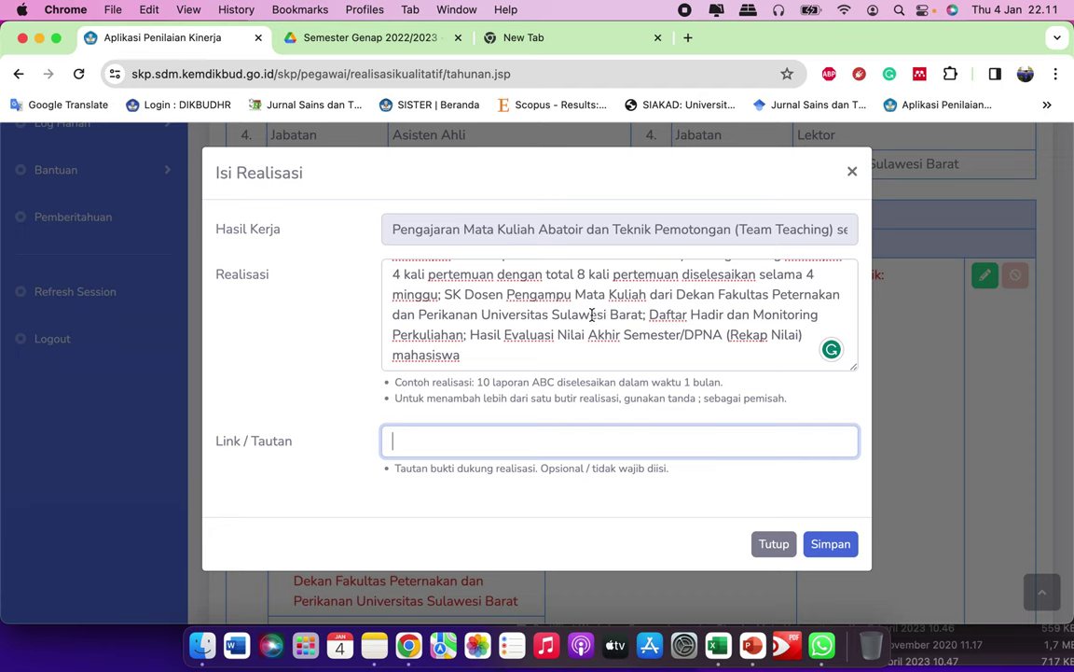
scroll(591, 315, up, 2)
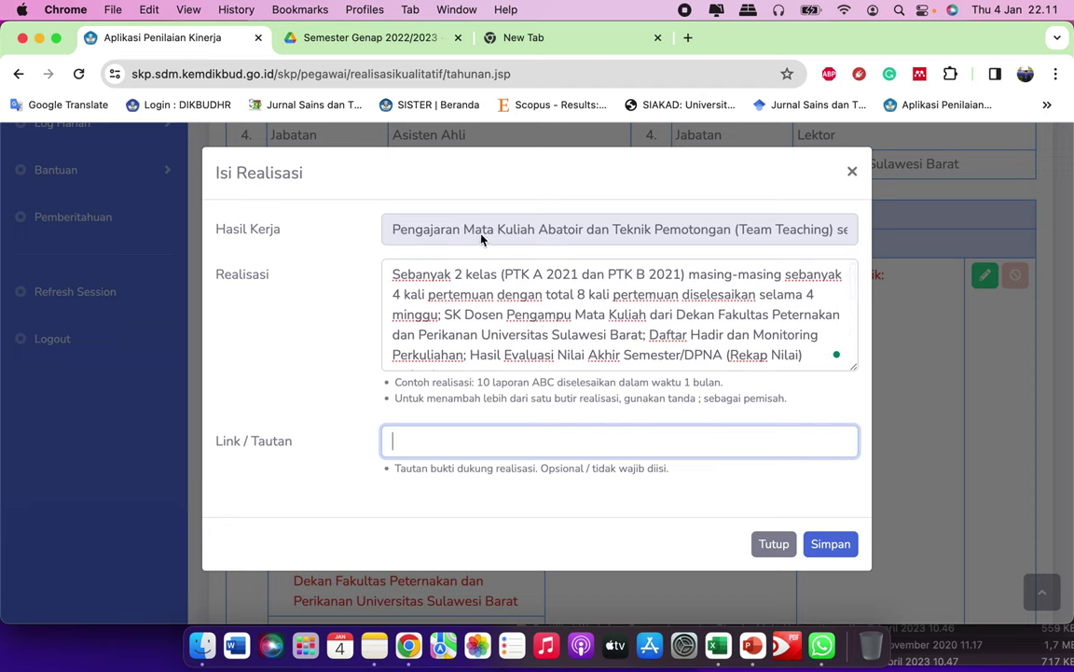
Step: Find the Abatoir course name in result 1 of the notes, then return to the Drive folder
click(371, 650)
scroll(747, 392, up, 10)
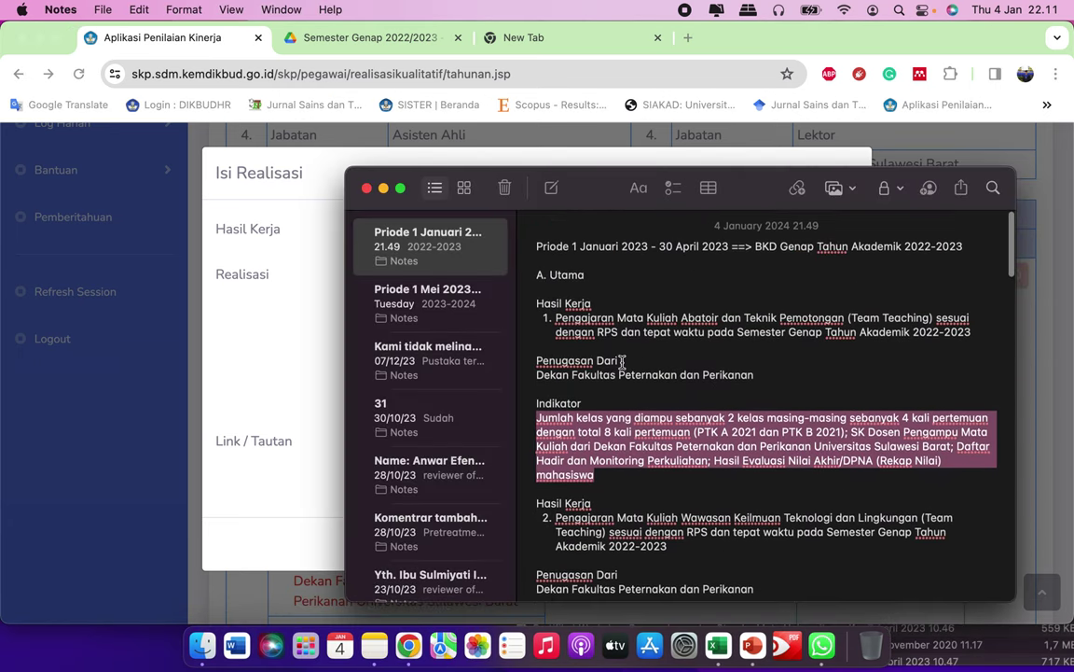
click(598, 327)
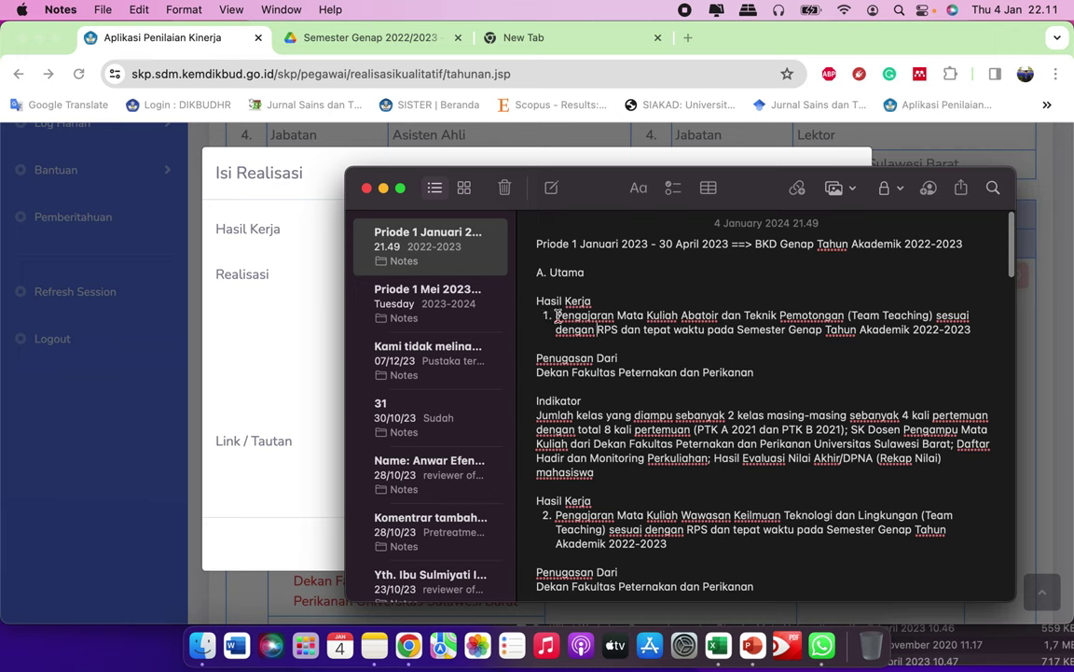
drag(556, 315, 733, 317)
click(642, 315)
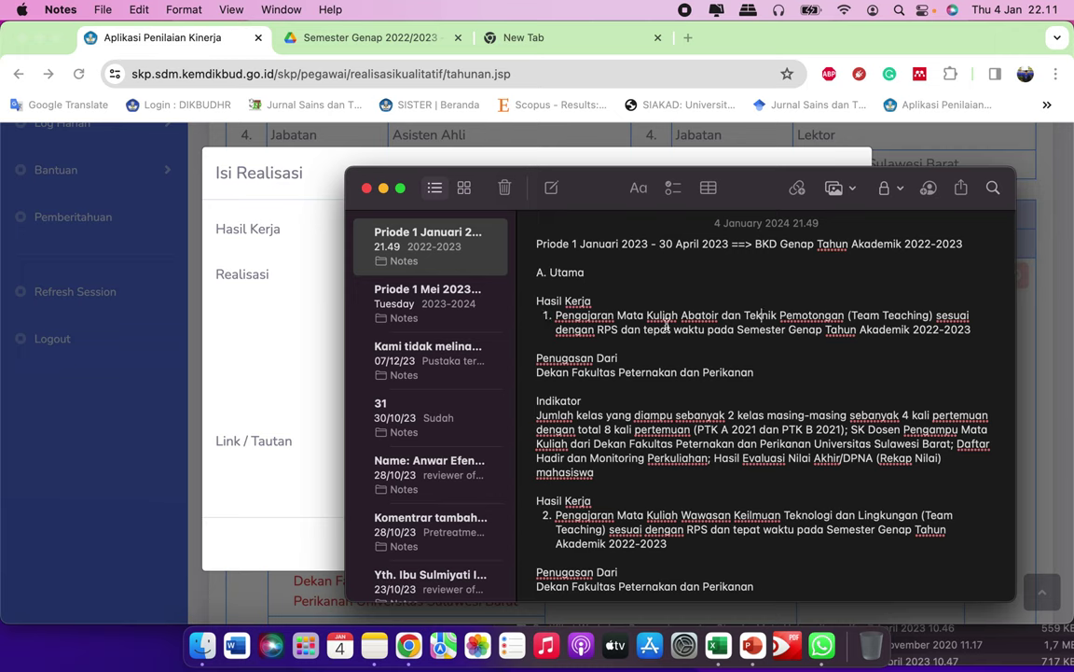
drag(642, 316, 841, 315)
click(845, 315)
click(369, 42)
scroll(520, 438, down, 2)
scroll(520, 440, down, 4)
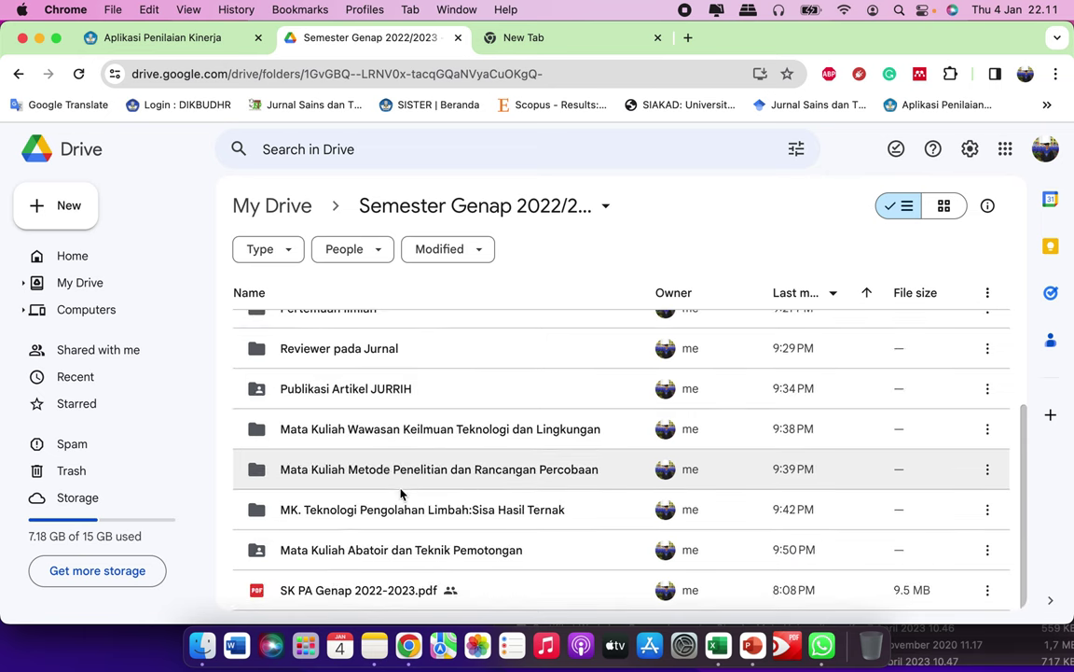
Step: Open the Mata Kuliah Abatoir dan Teknik Pemotongan folder and compare its PDFs with the Realisasi text
click(380, 552)
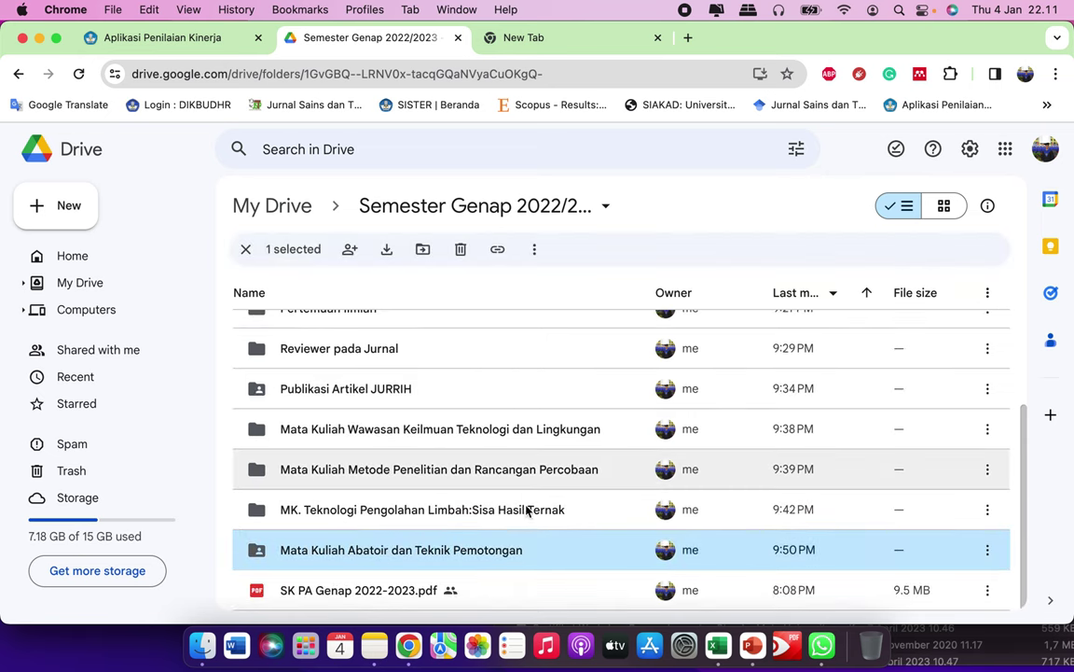
double_click(504, 550)
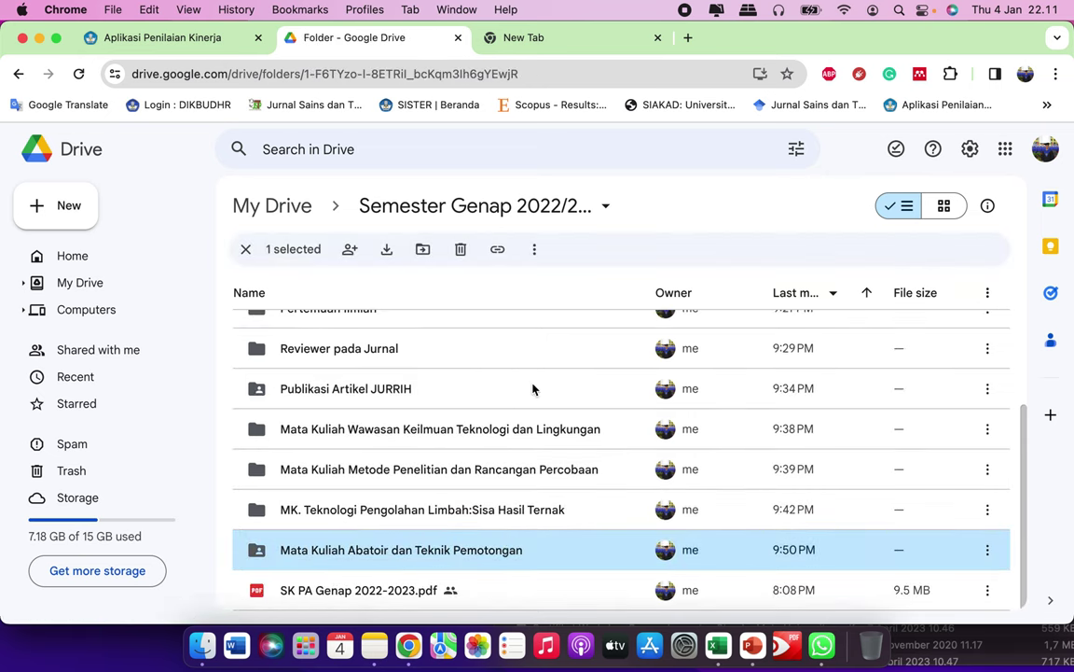
click(355, 343)
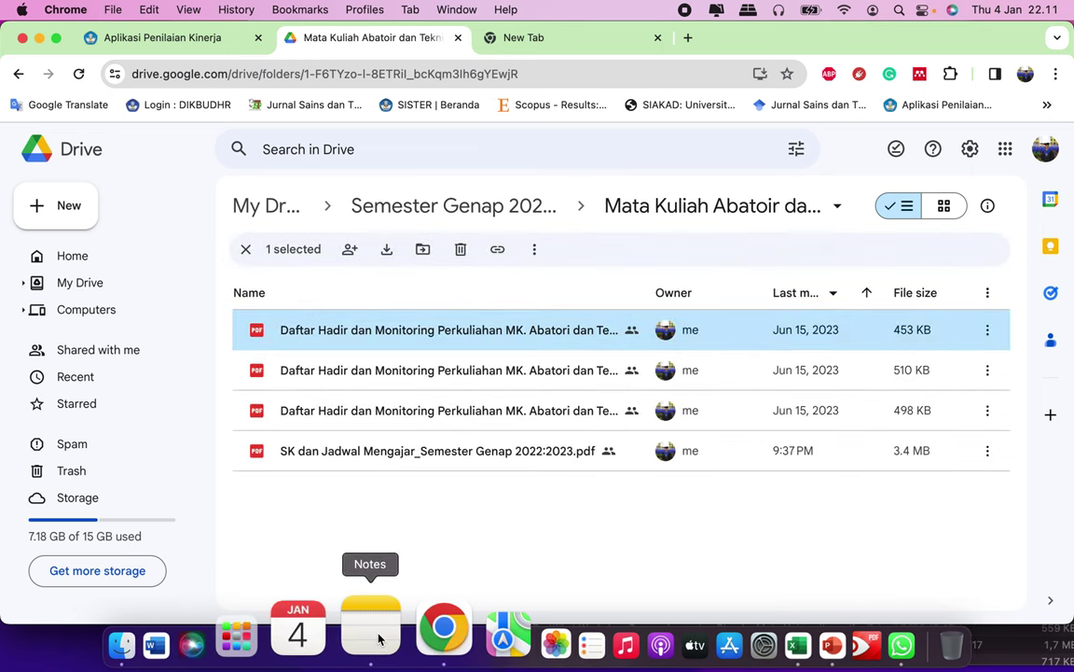
click(197, 39)
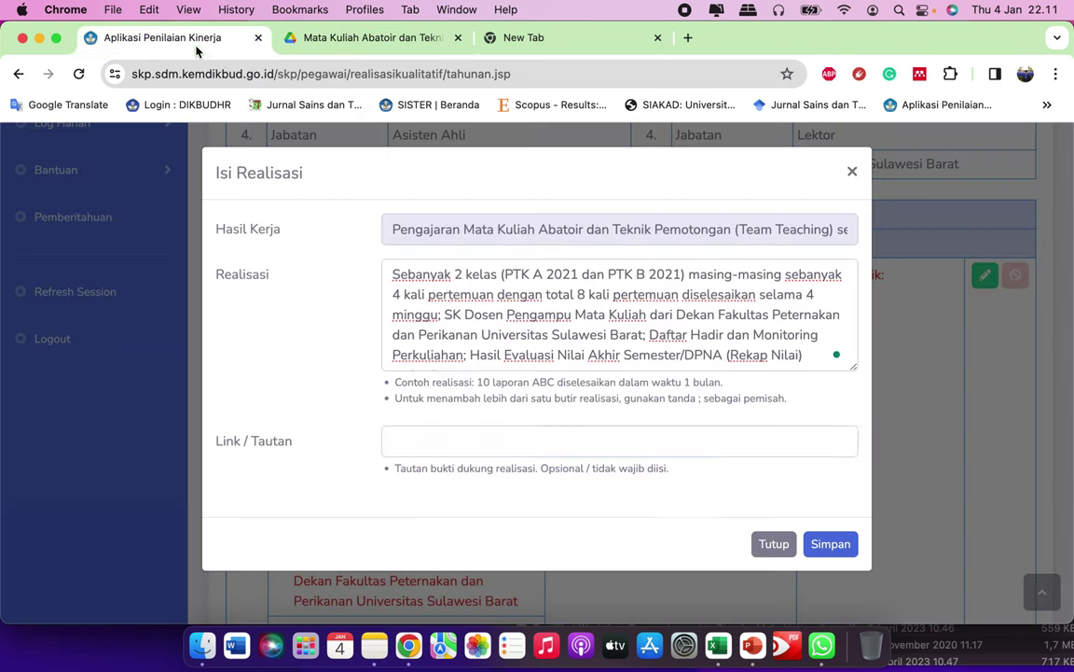
click(573, 295)
scroll(606, 299, down, 1)
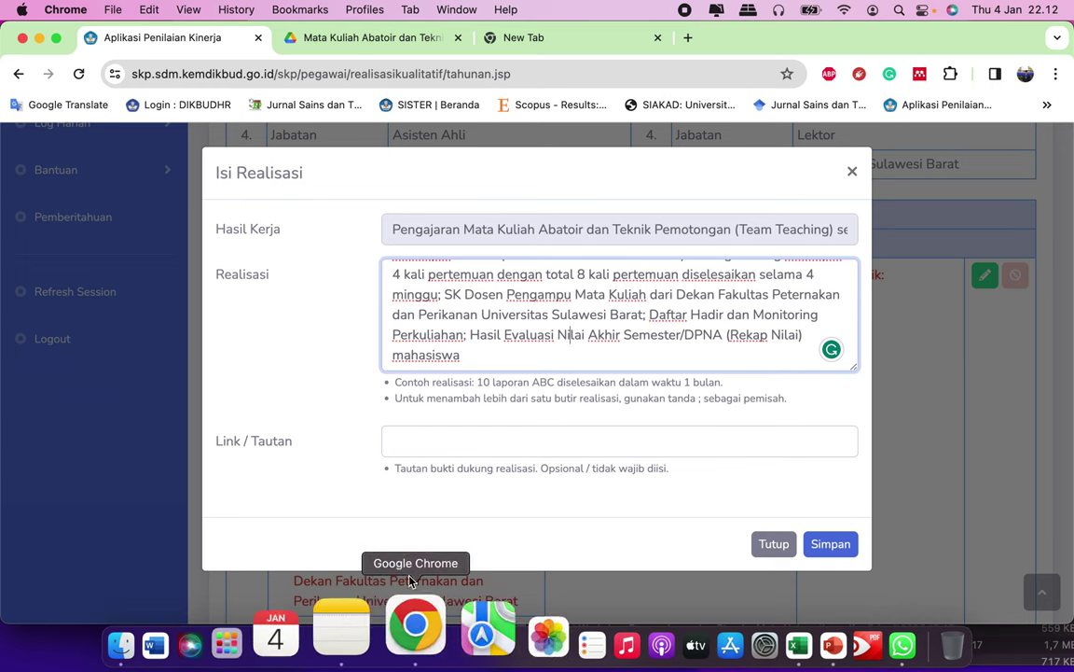
click(420, 39)
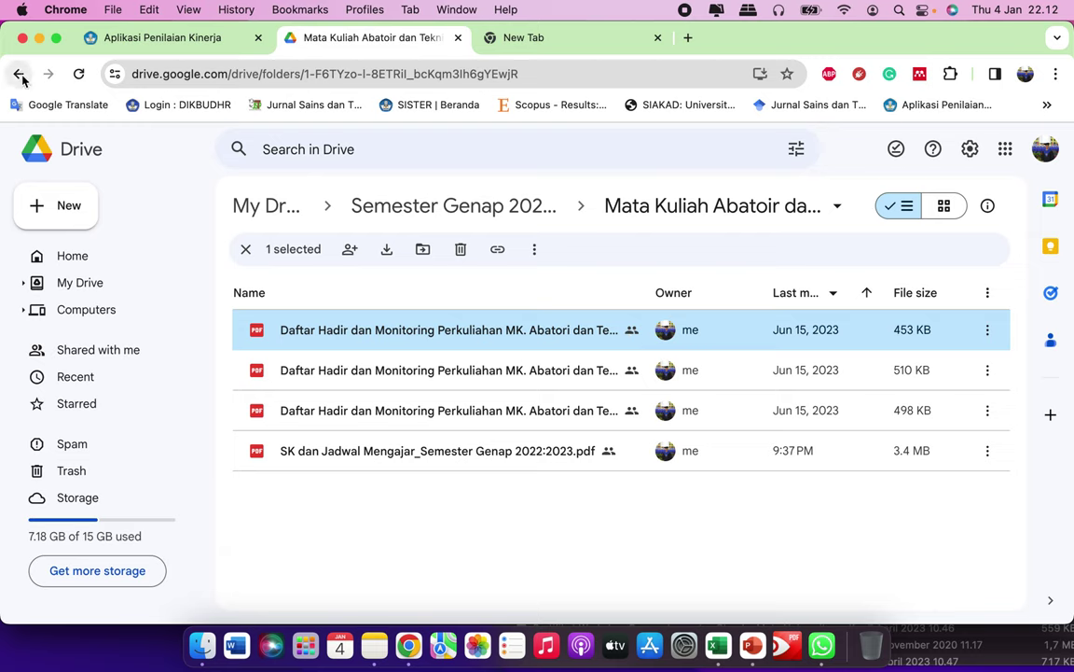
Step: Back in the semester folder, open the actions menu for Mata Kuliah Abatoir dan Teknik Pemotongan
key(super+bracketleft)
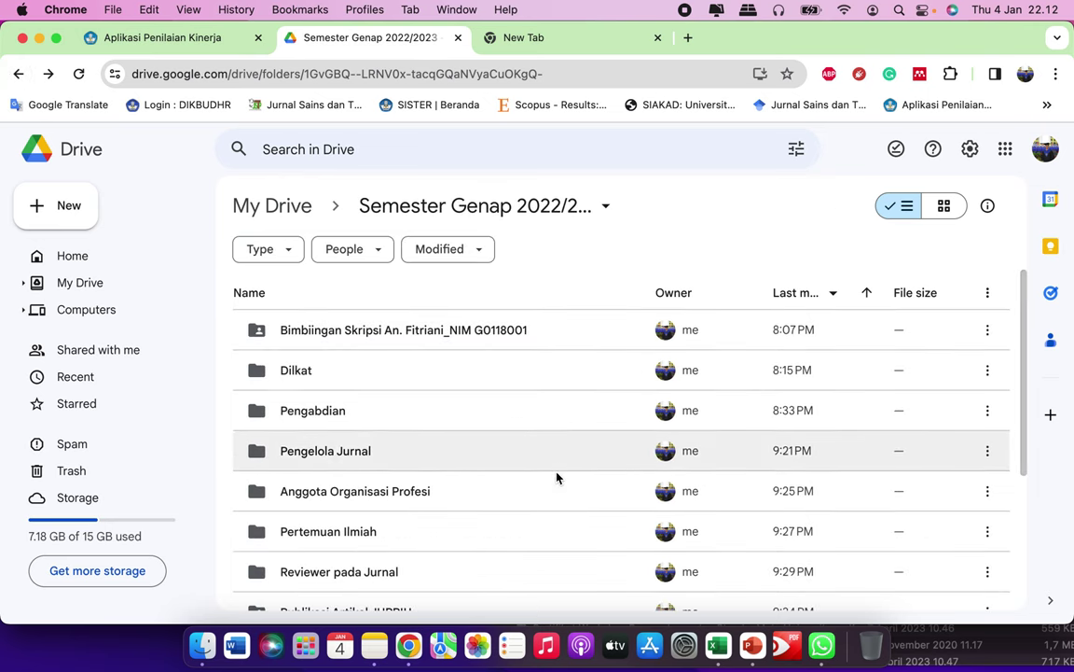
scroll(557, 477, down, 5)
scroll(480, 421, up, 1)
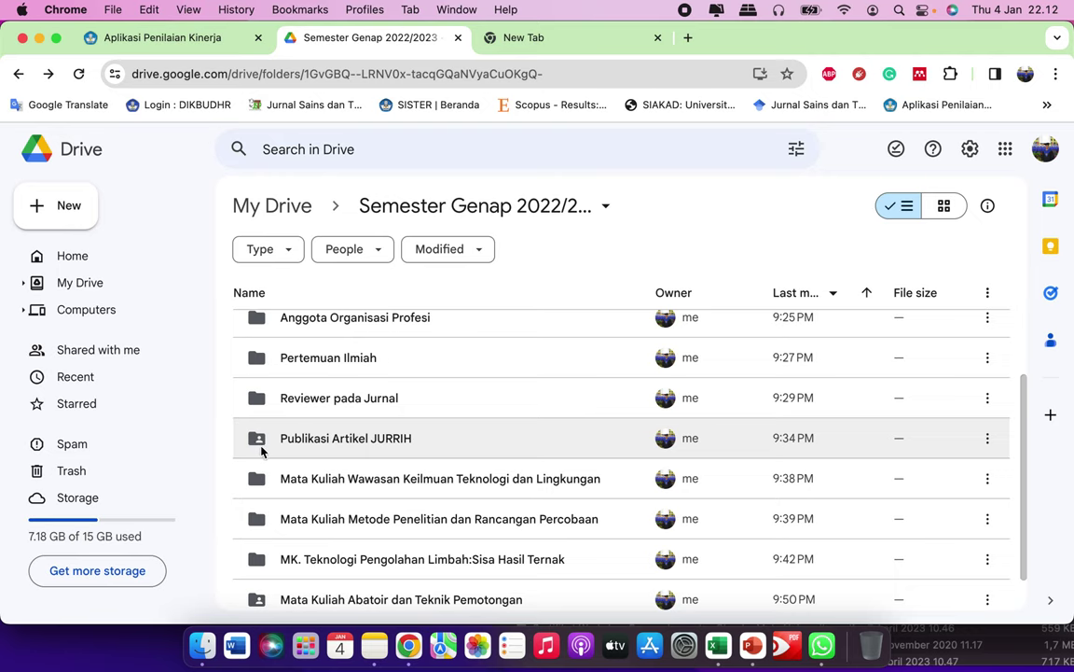
scroll(491, 444, down, 1)
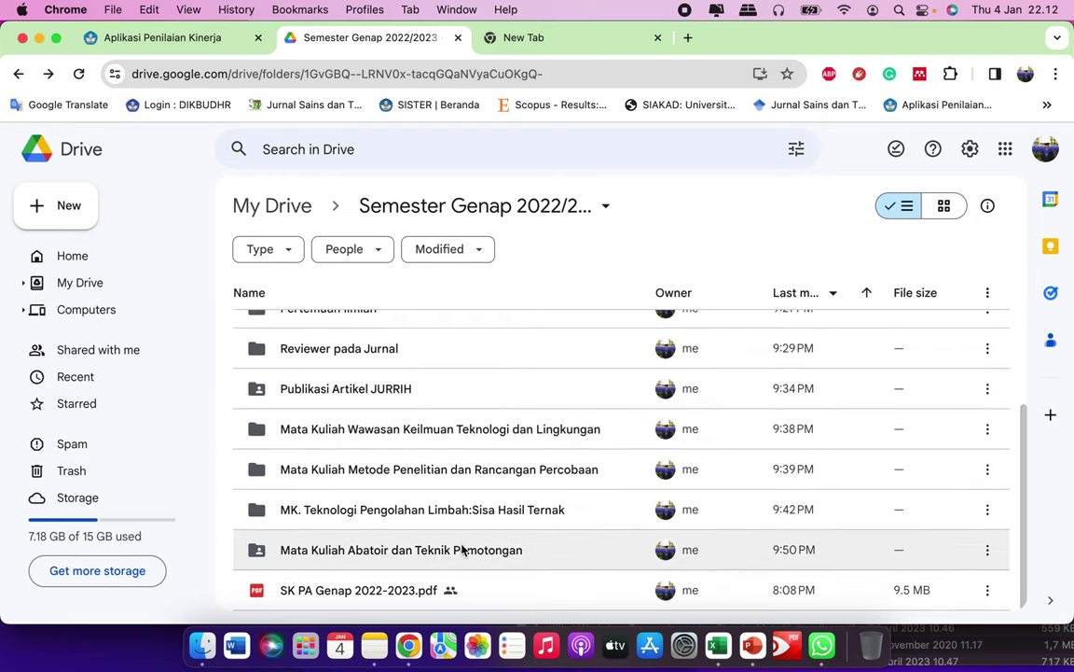
click(463, 550)
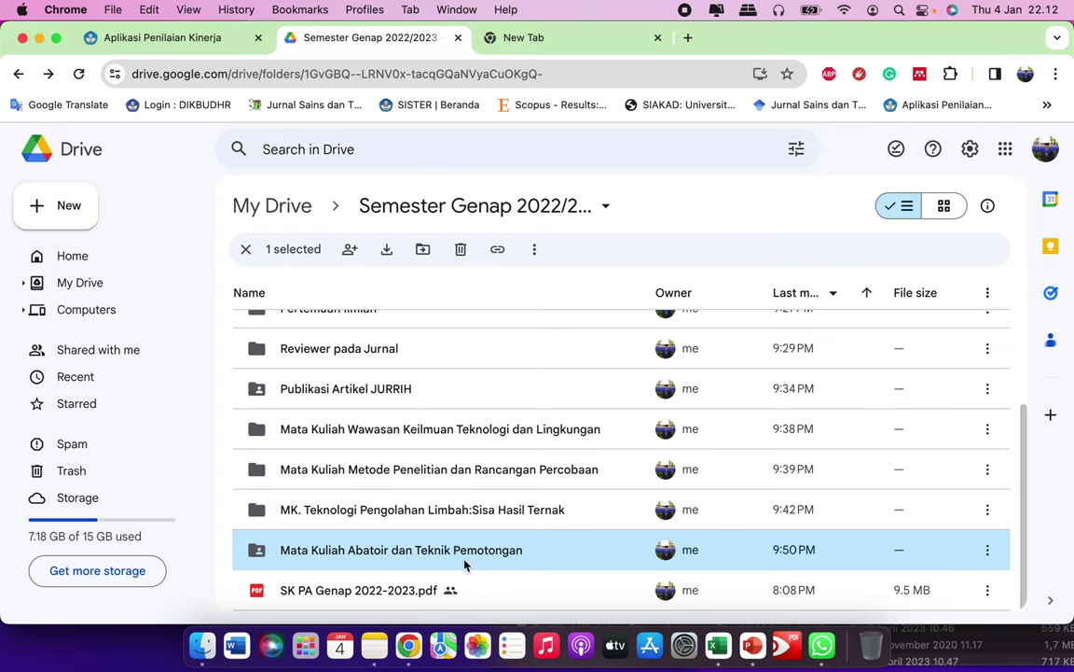
click(991, 553)
mouse_move(806, 471)
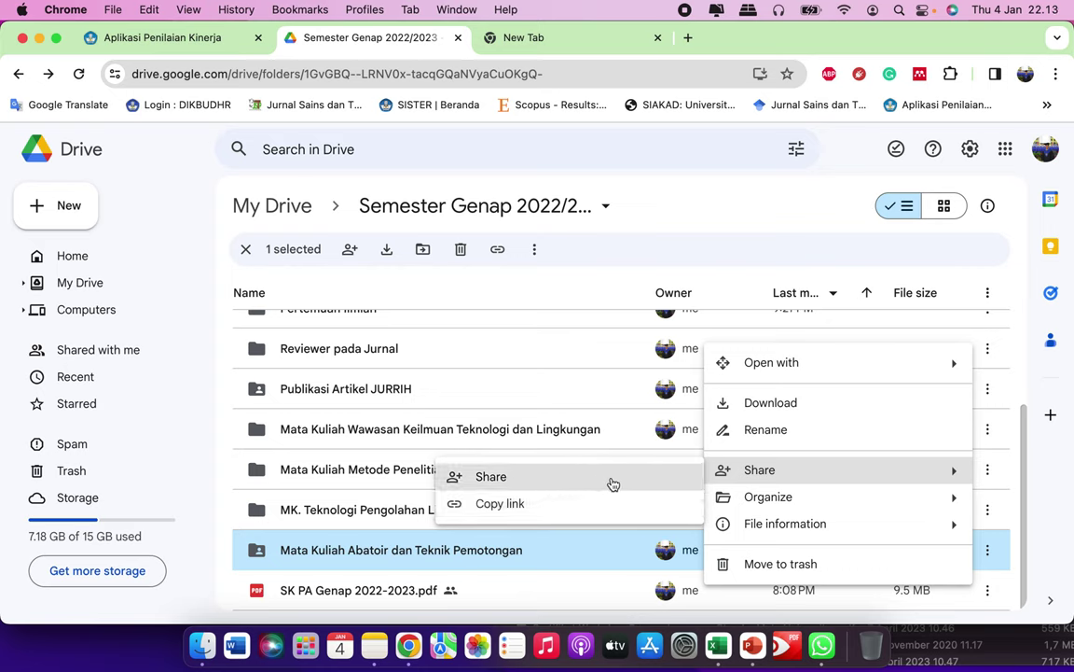
click(988, 550)
click(988, 552)
Step: Share the Abatoir folder with anyone with the link as Viewer and copy the link
click(534, 485)
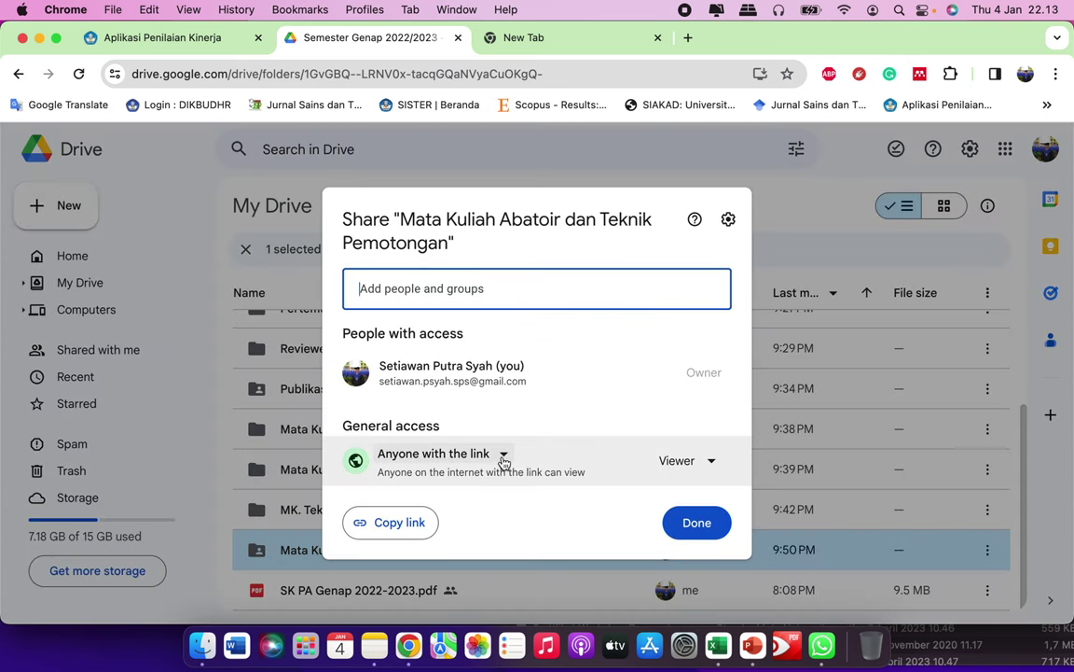
click(504, 455)
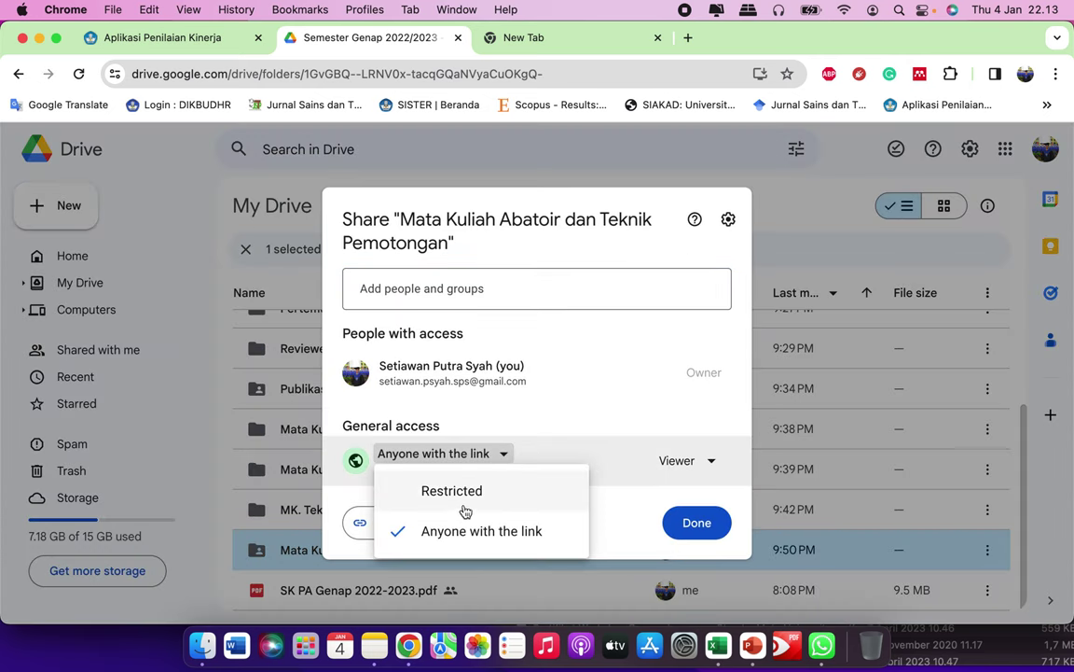
click(438, 492)
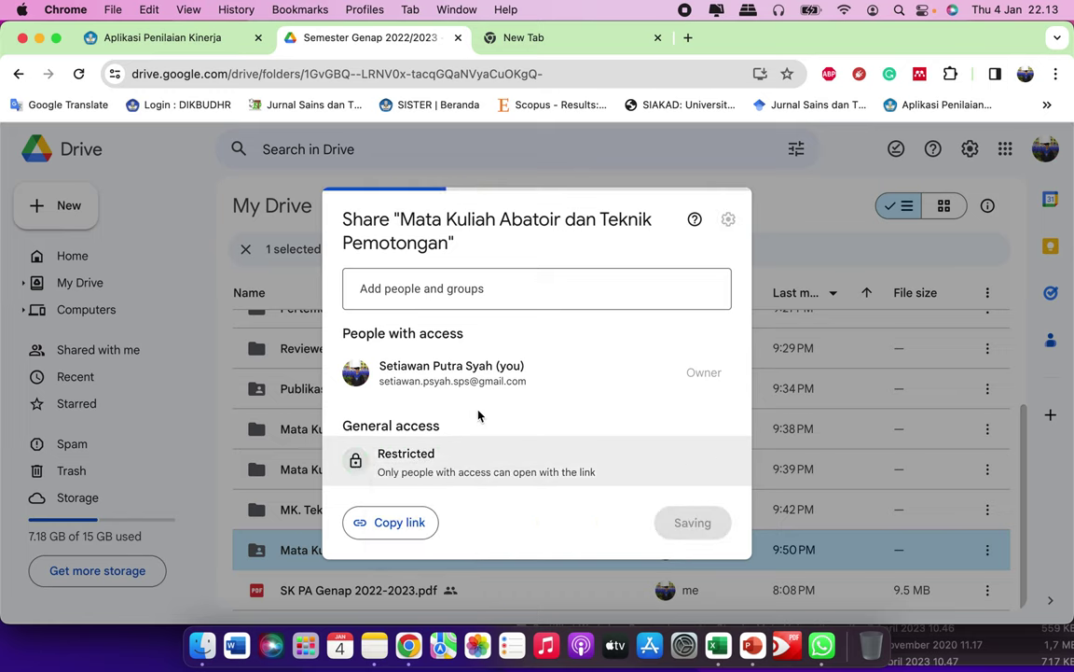
click(412, 455)
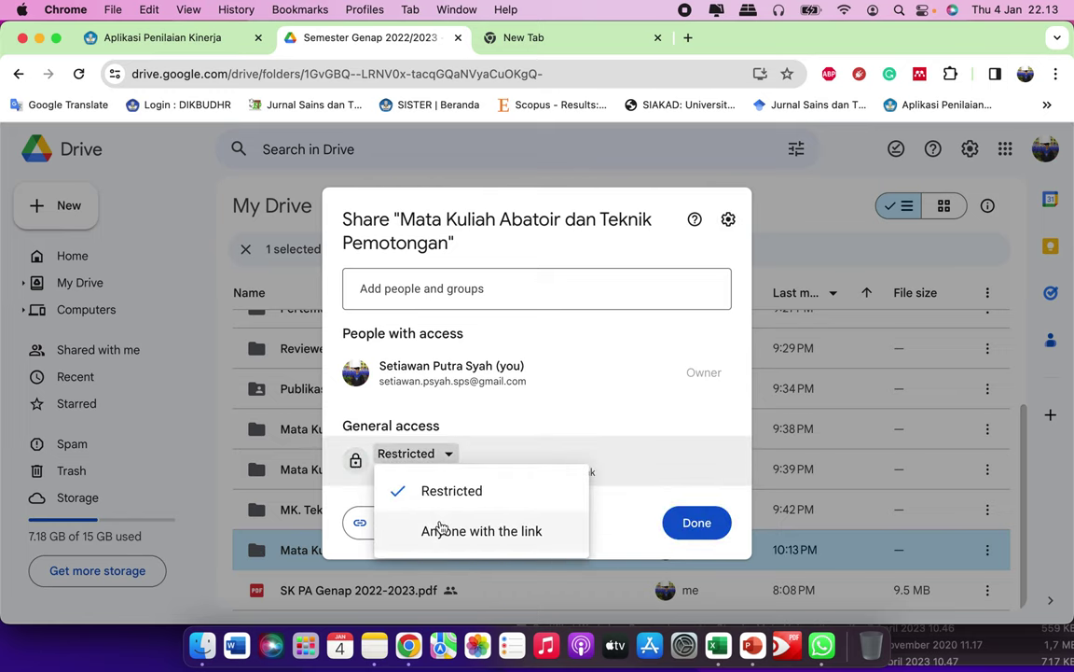
click(475, 531)
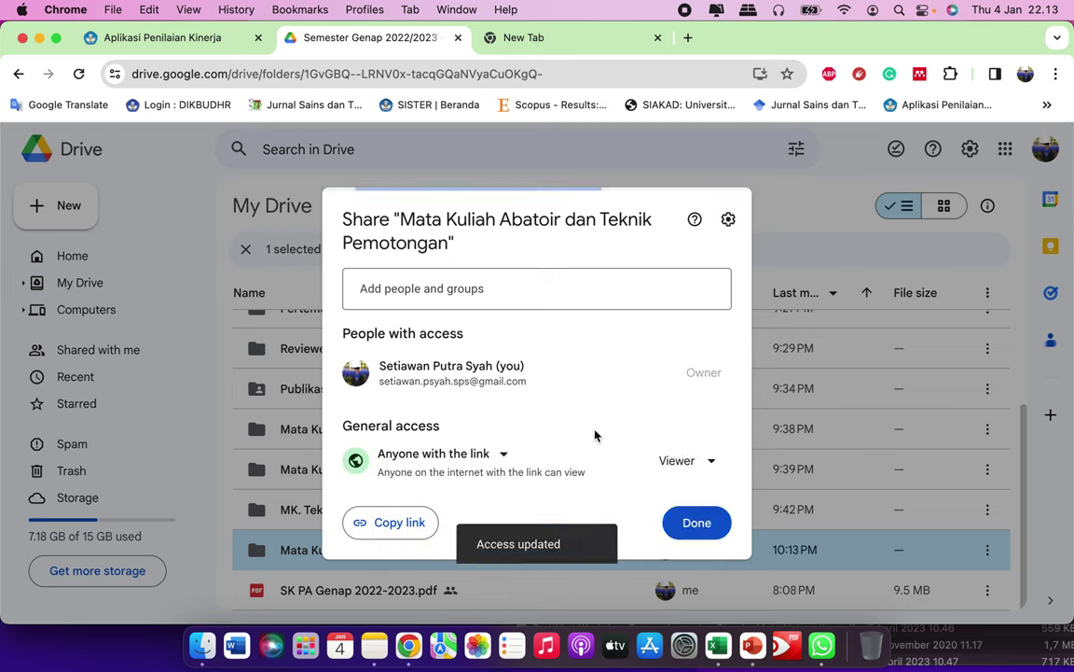
click(706, 471)
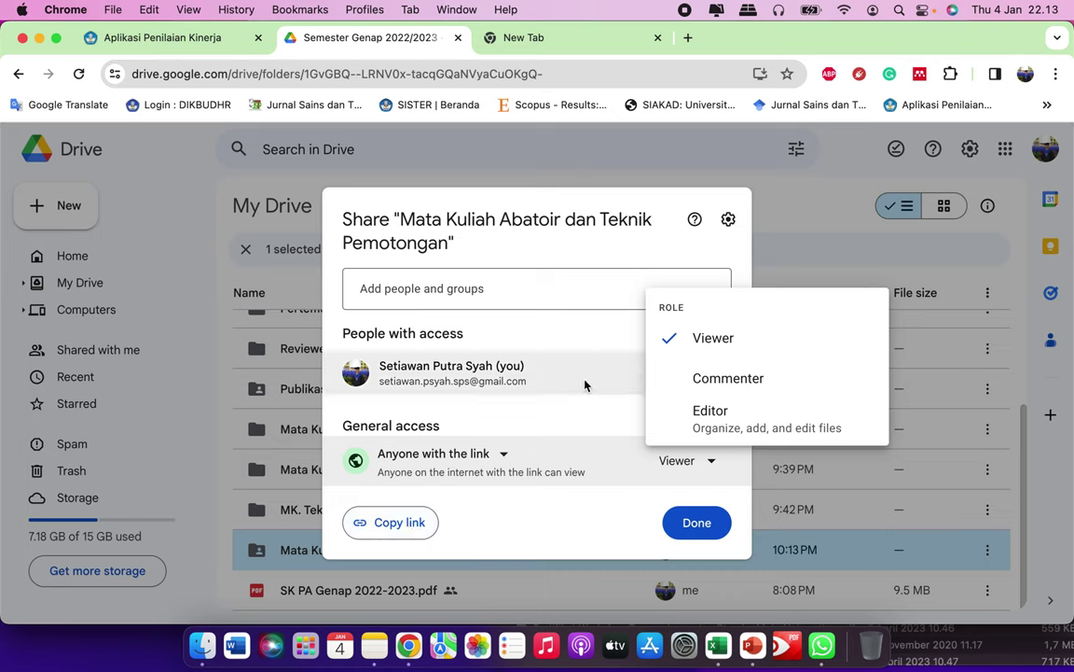
click(590, 518)
click(398, 525)
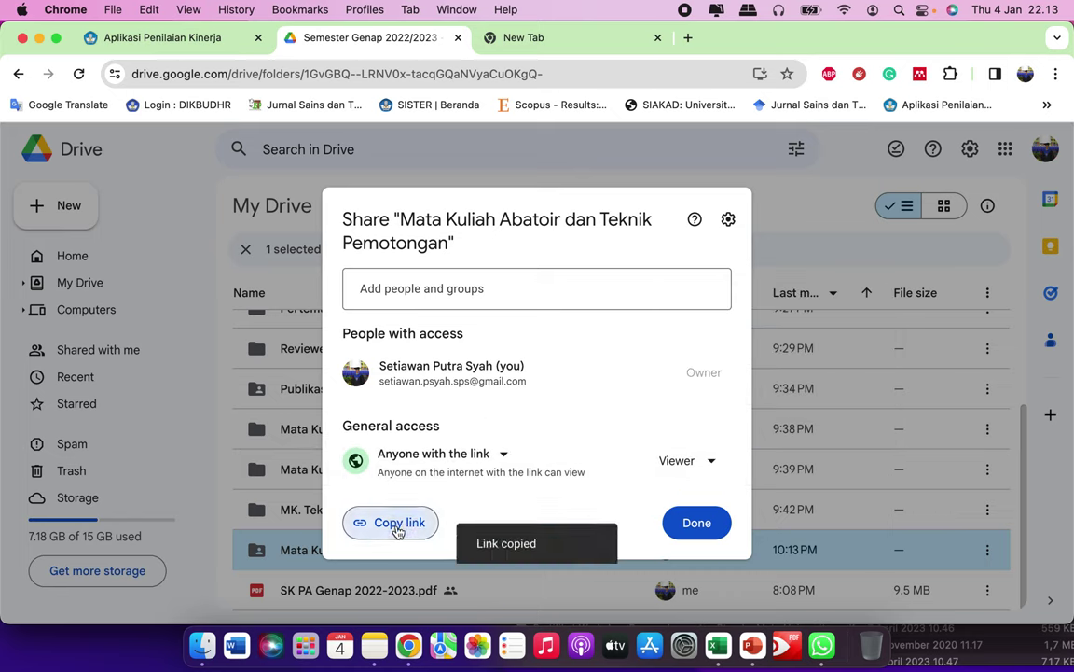
click(695, 524)
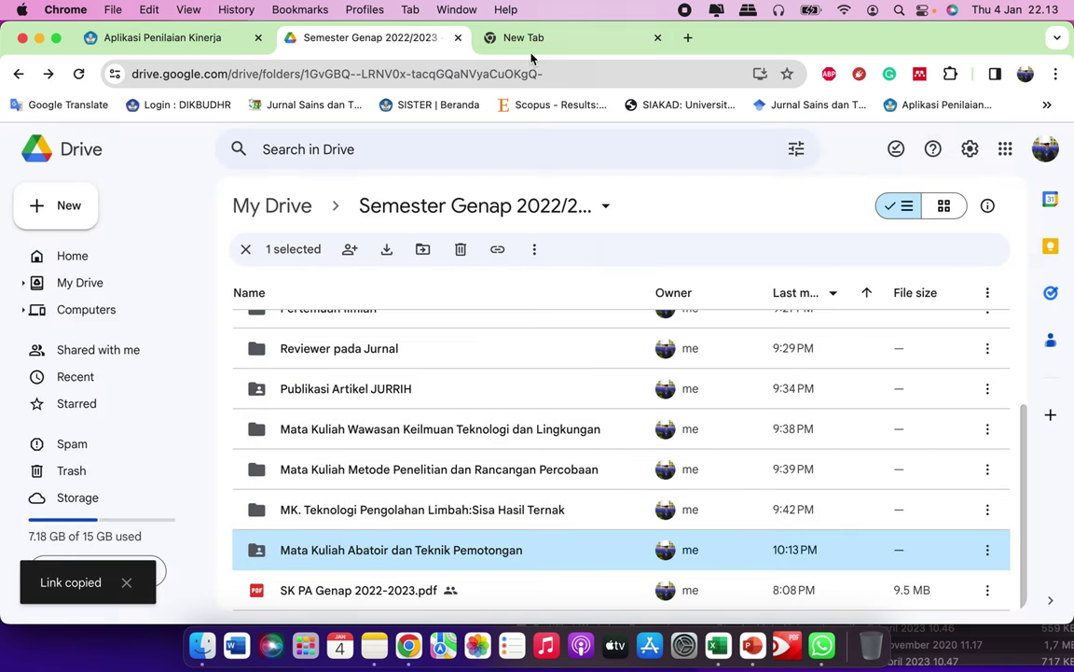
Step: Paste the copied Drive folder link into Link / Tautan and save the Abatoir realization
click(191, 39)
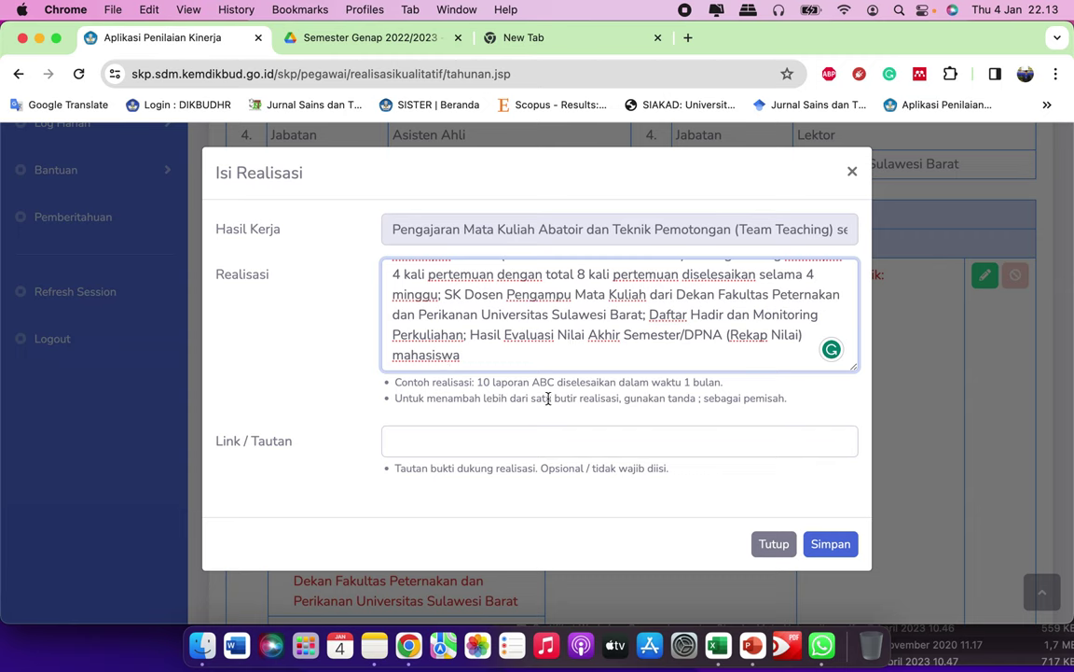
click(545, 443)
key(super+v)
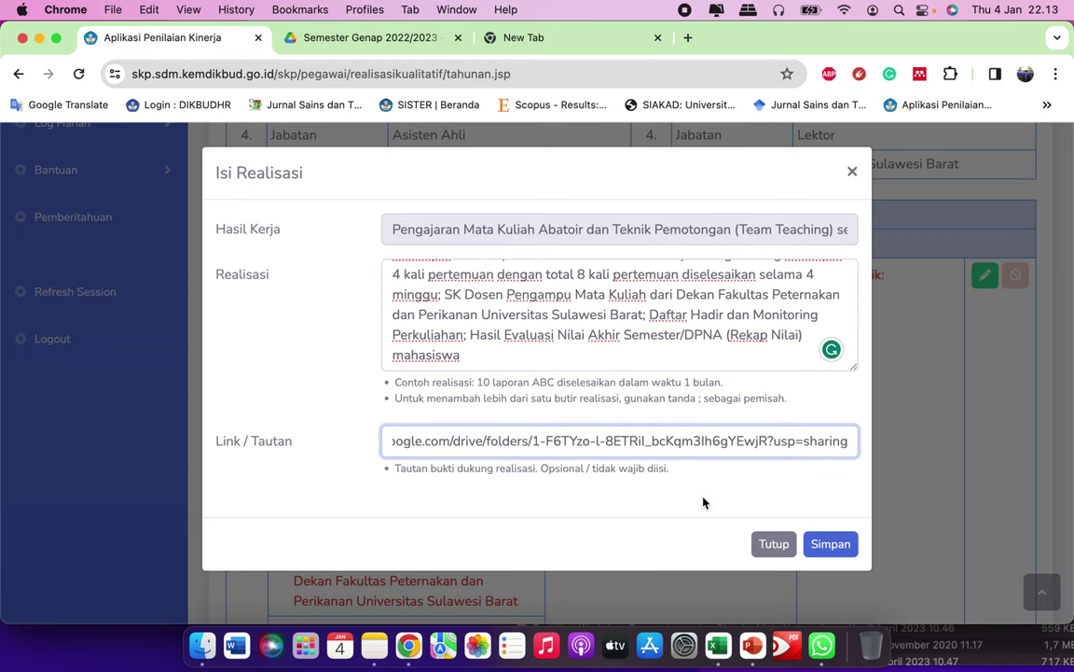
click(829, 544)
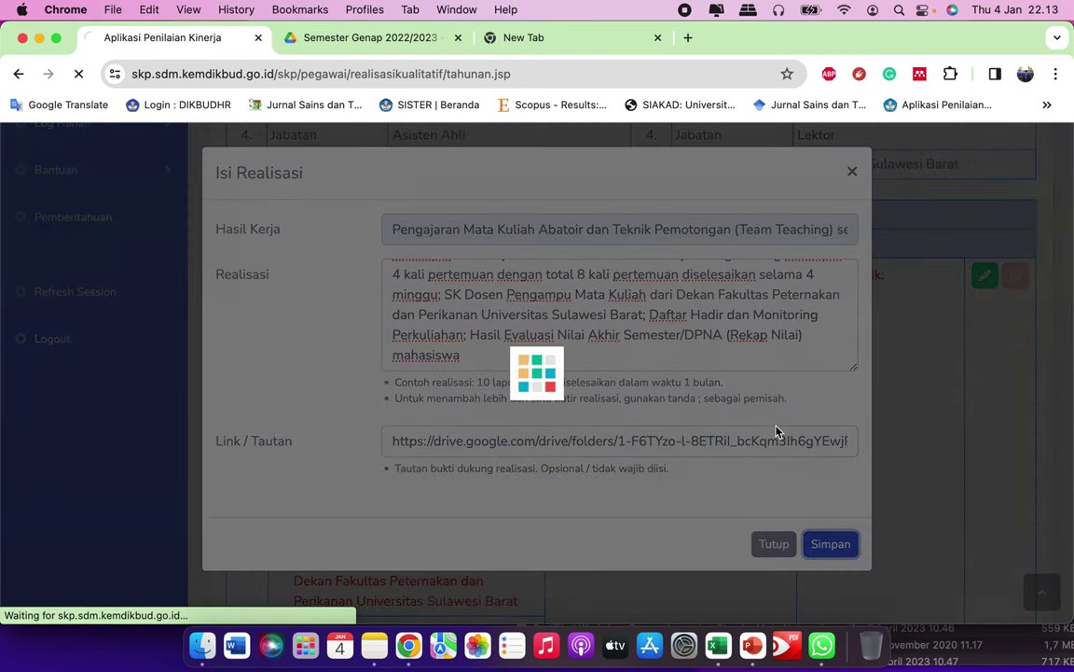
Step: Open the saved Abatoir realization's Bukti Dukung link to verify it
scroll(653, 408, down, 4)
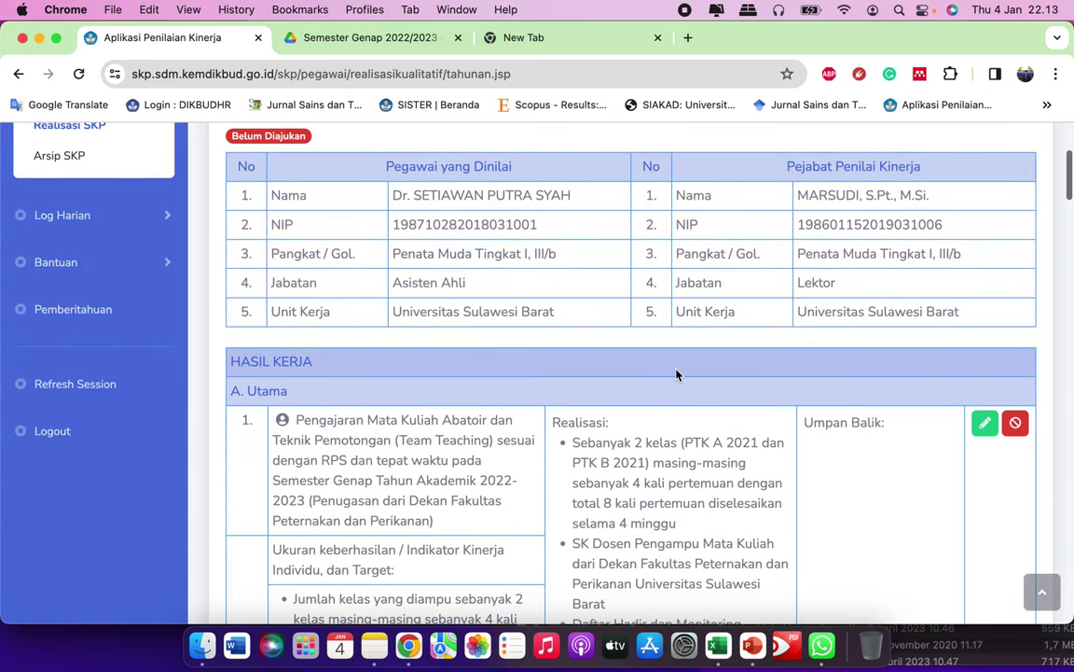
scroll(676, 374, down, 5)
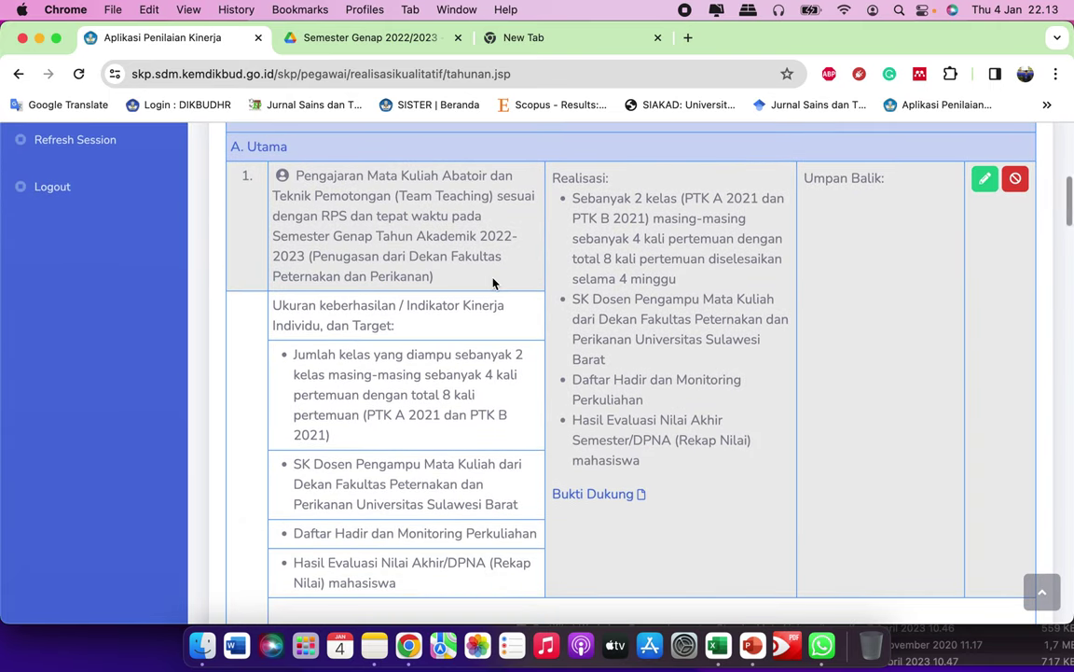
scroll(493, 284, up, 1)
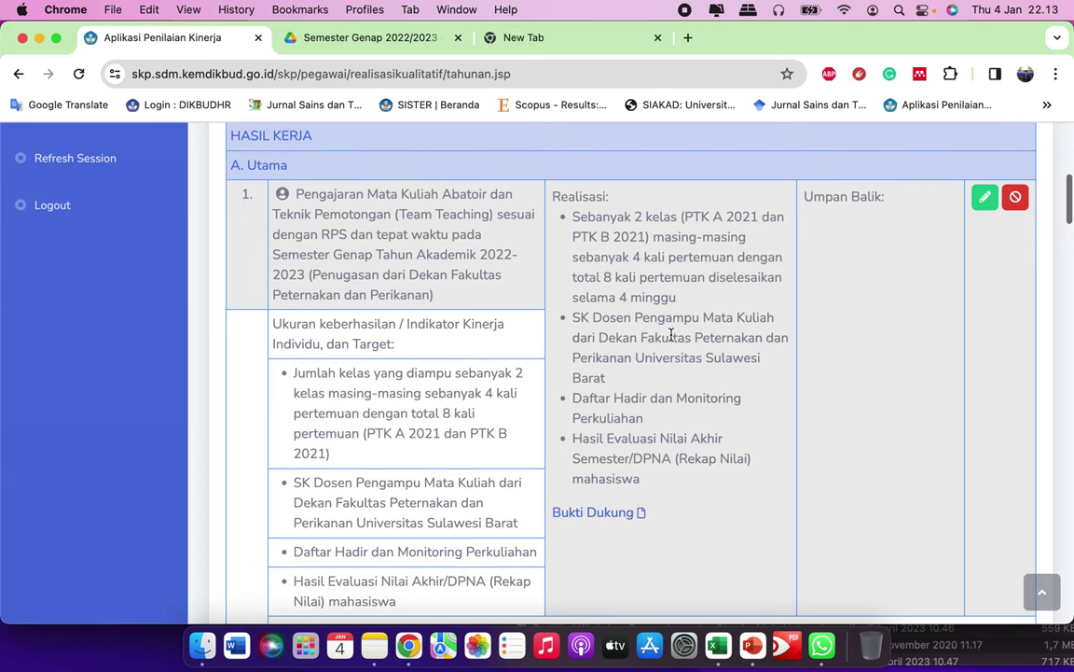
scroll(671, 334, down, 2)
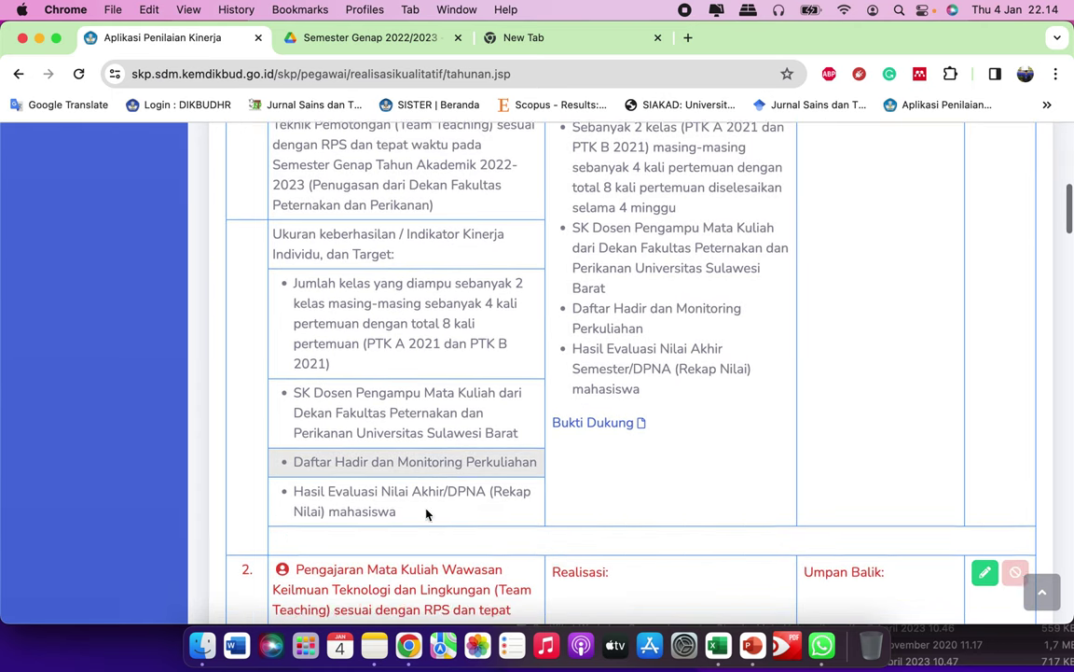
scroll(504, 457, down, 1)
scroll(653, 457, down, 1)
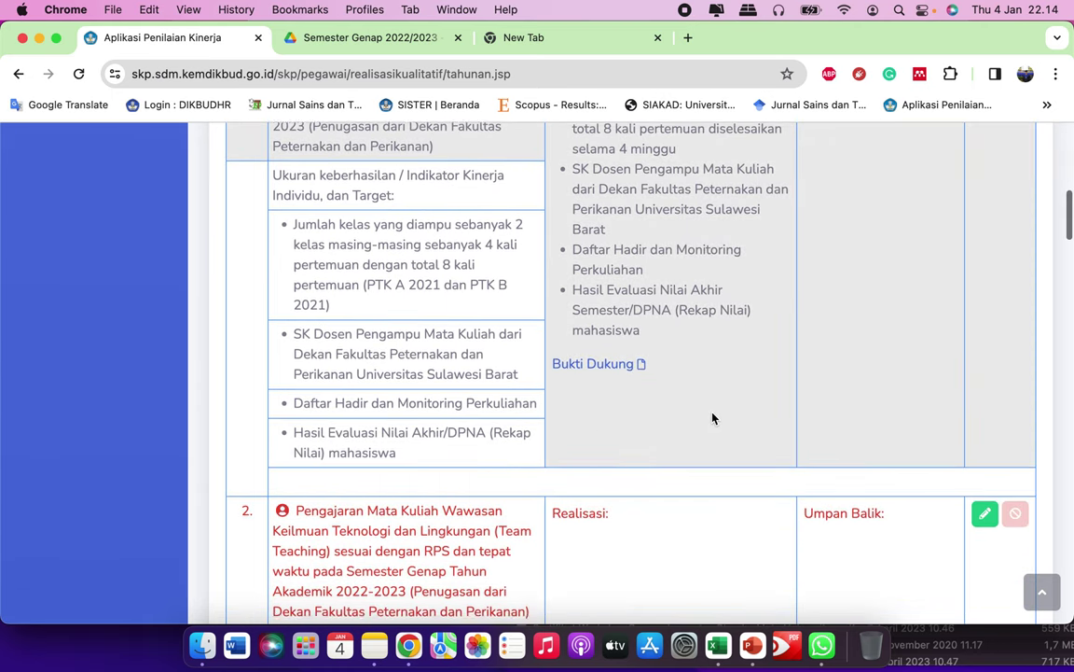
scroll(712, 419, down, 1)
click(594, 362)
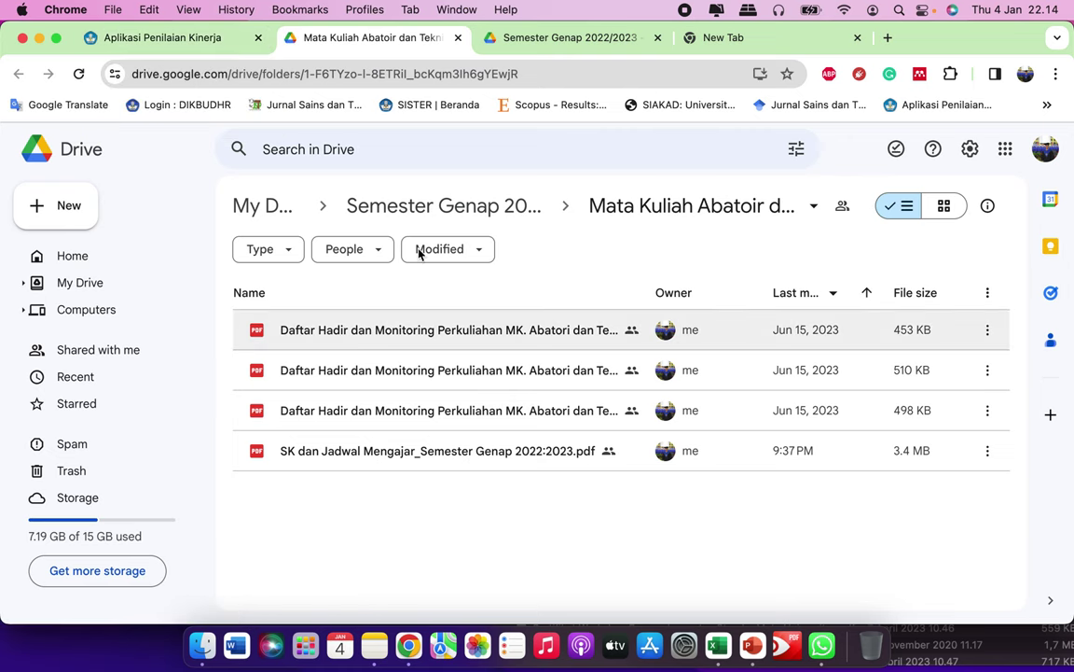
Step: Return to the Realisasi page and scroll to item 2, Wawasan Keilmuan Teknologi dan Lingkungan
click(210, 46)
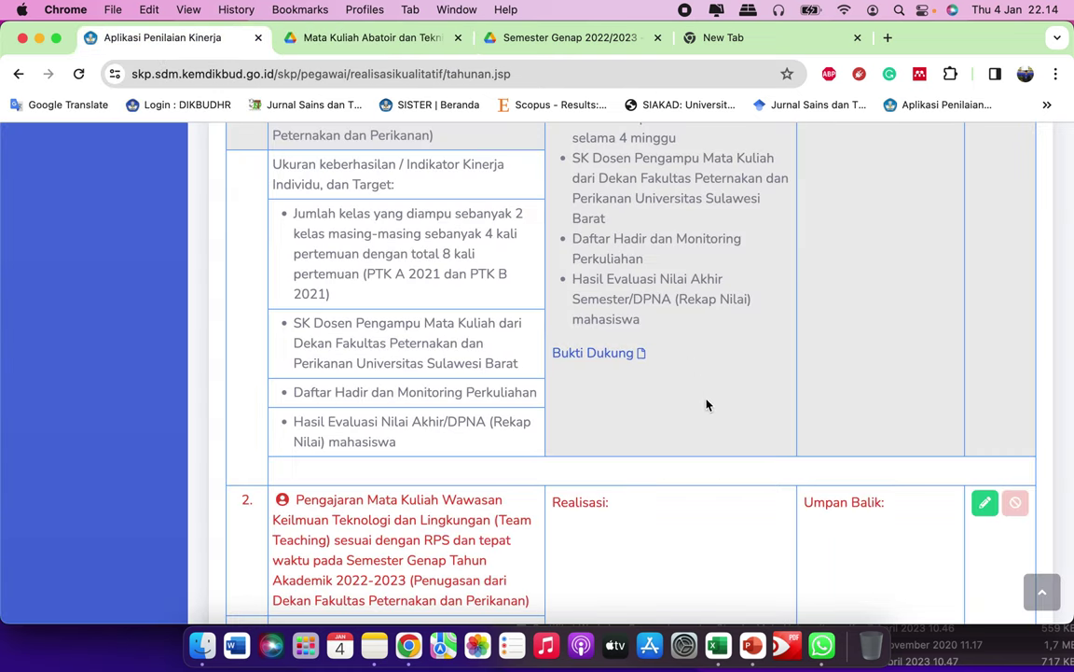
scroll(718, 420, down, 3)
scroll(709, 345, up, 2)
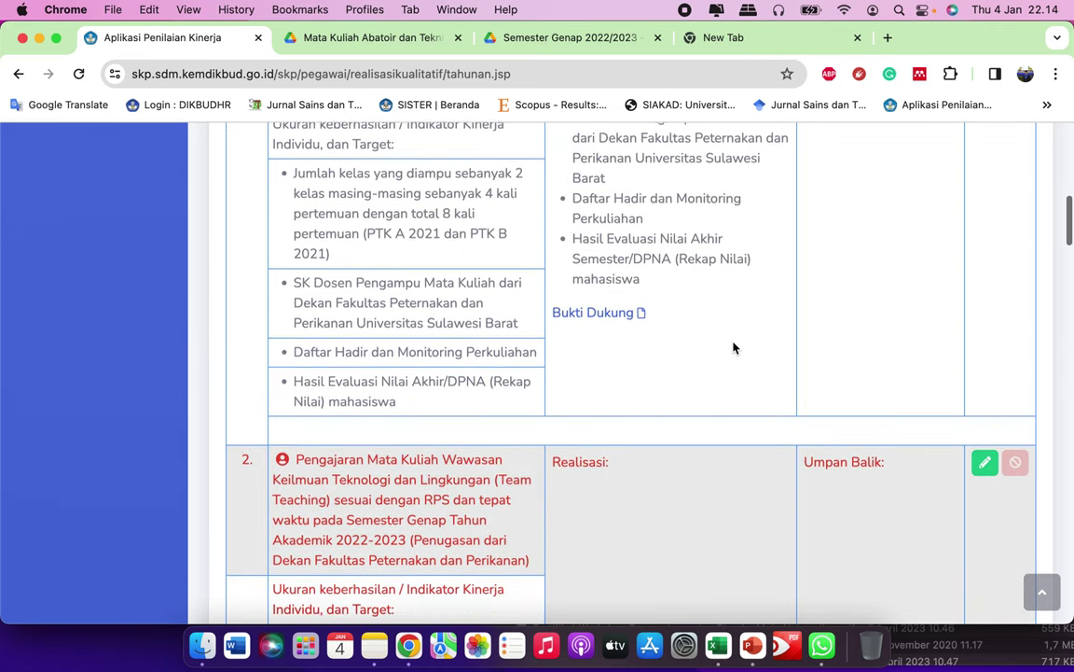
scroll(747, 392, up, 2)
scroll(756, 438, down, 12)
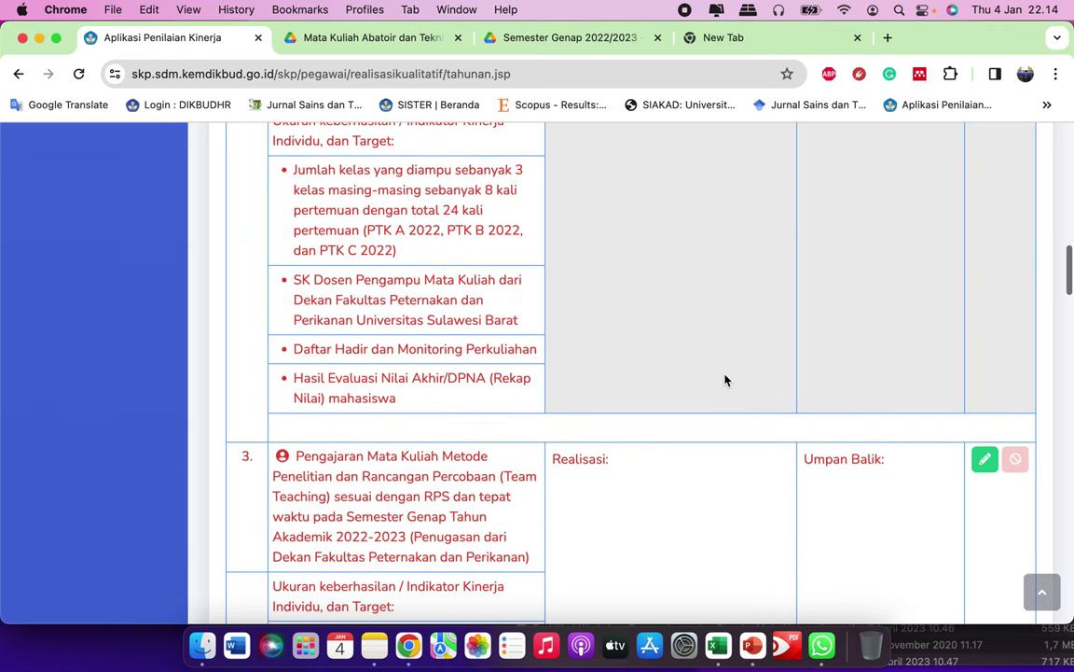
scroll(725, 377, down, 4)
scroll(713, 419, up, 12)
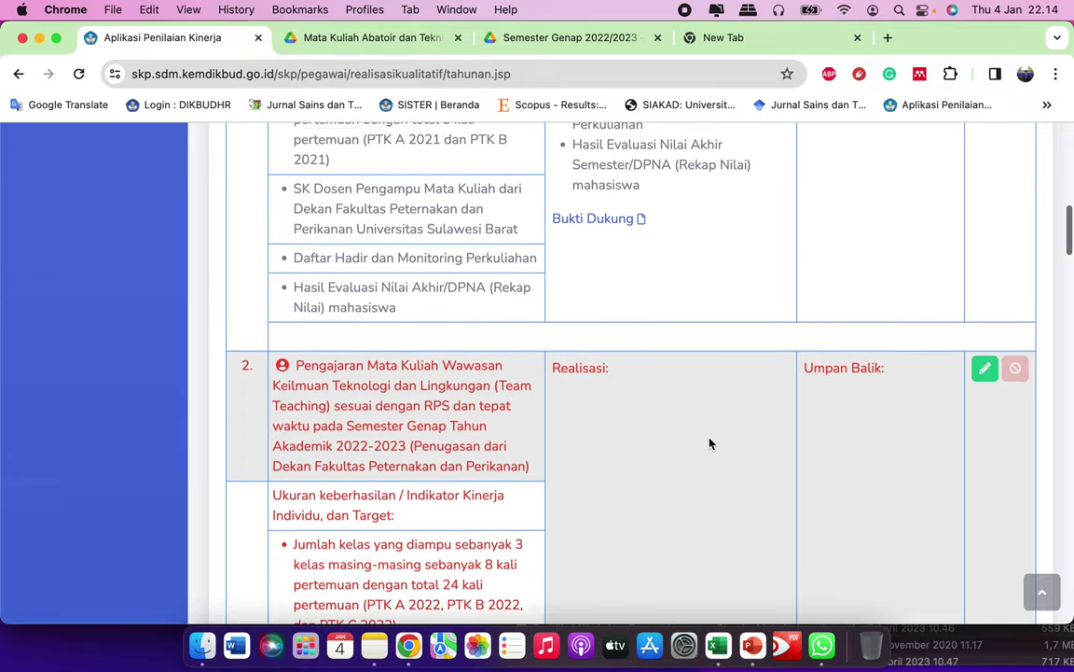
scroll(709, 441, up, 11)
scroll(705, 438, down, 3)
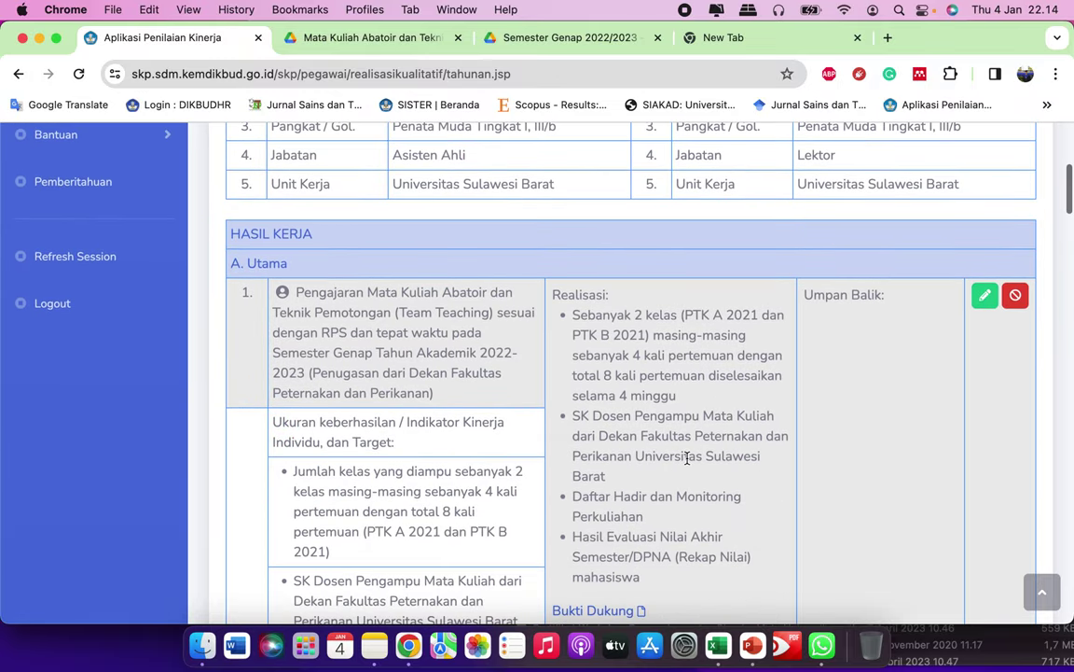
scroll(724, 429, down, 1)
scroll(737, 482, up, 4)
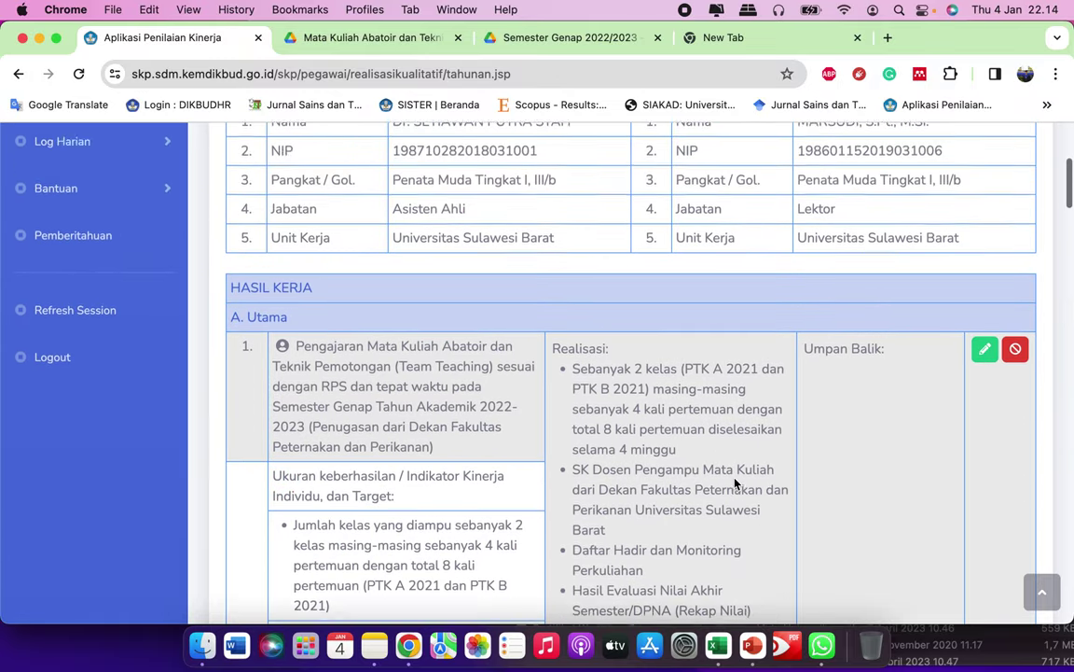
scroll(737, 482, up, 4)
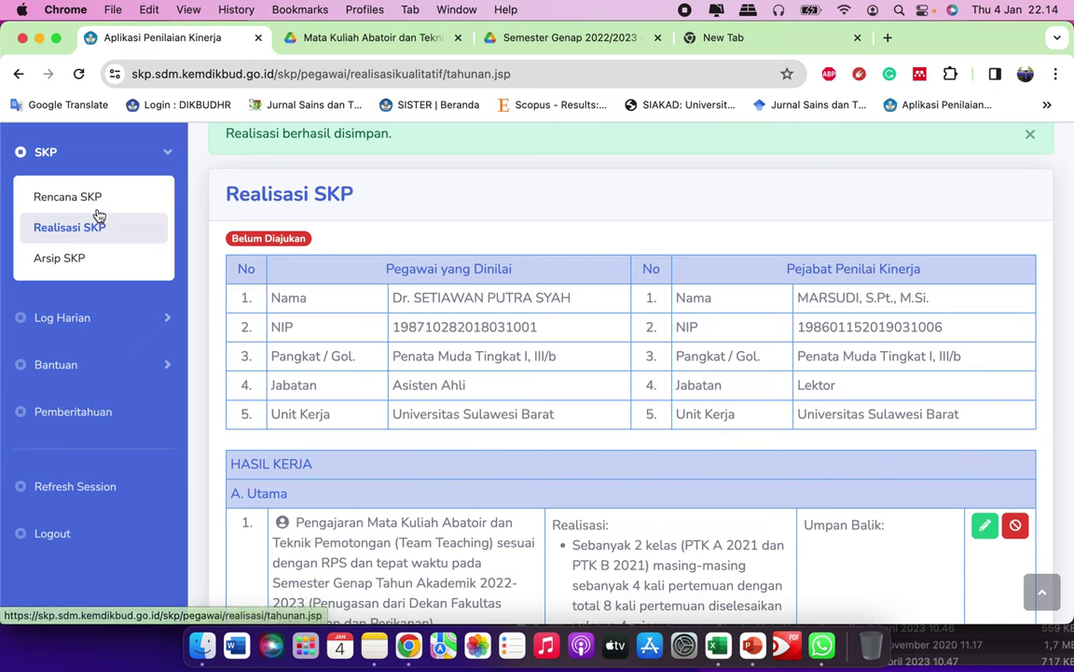
scroll(616, 382, down, 9)
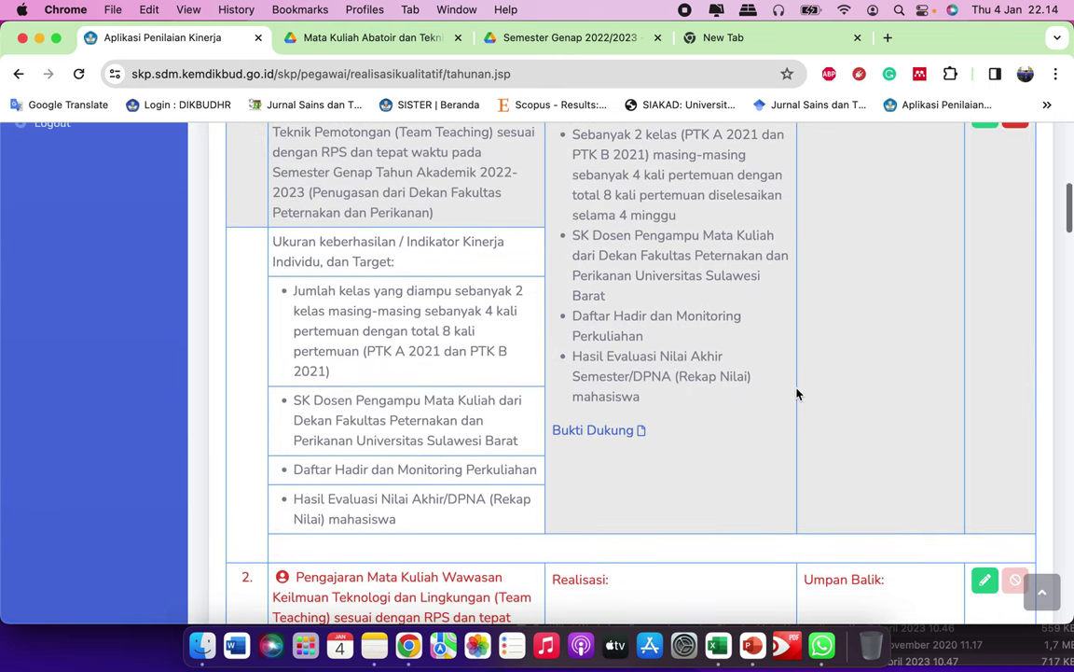
scroll(798, 392, down, 1)
scroll(797, 392, up, 6)
scroll(798, 391, down, 11)
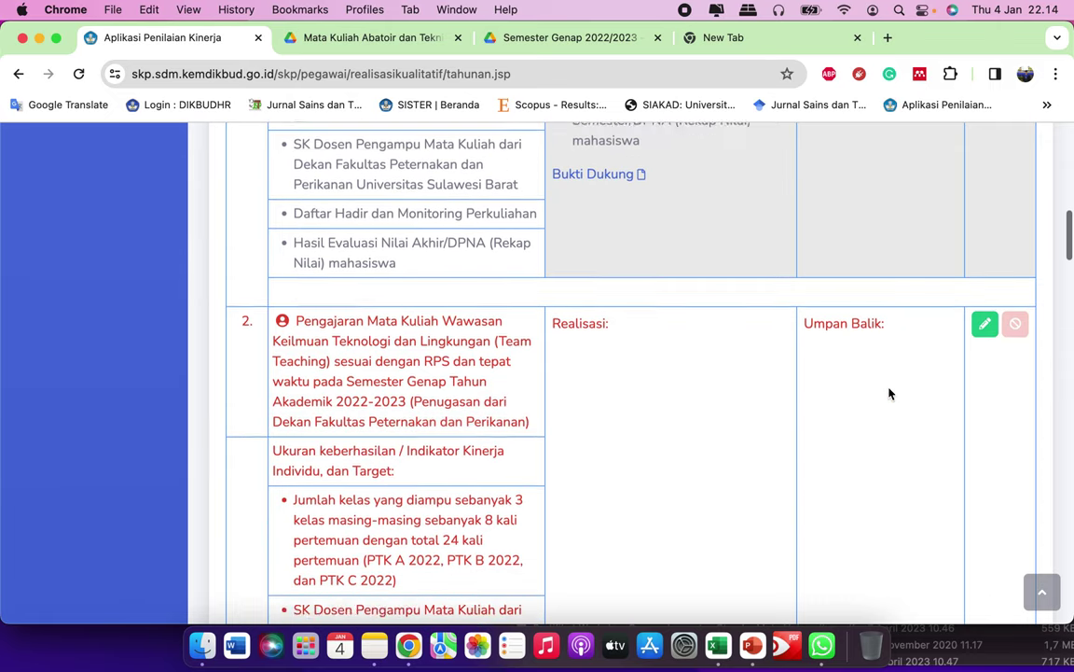
scroll(888, 383, down, 1)
scroll(839, 317, up, 7)
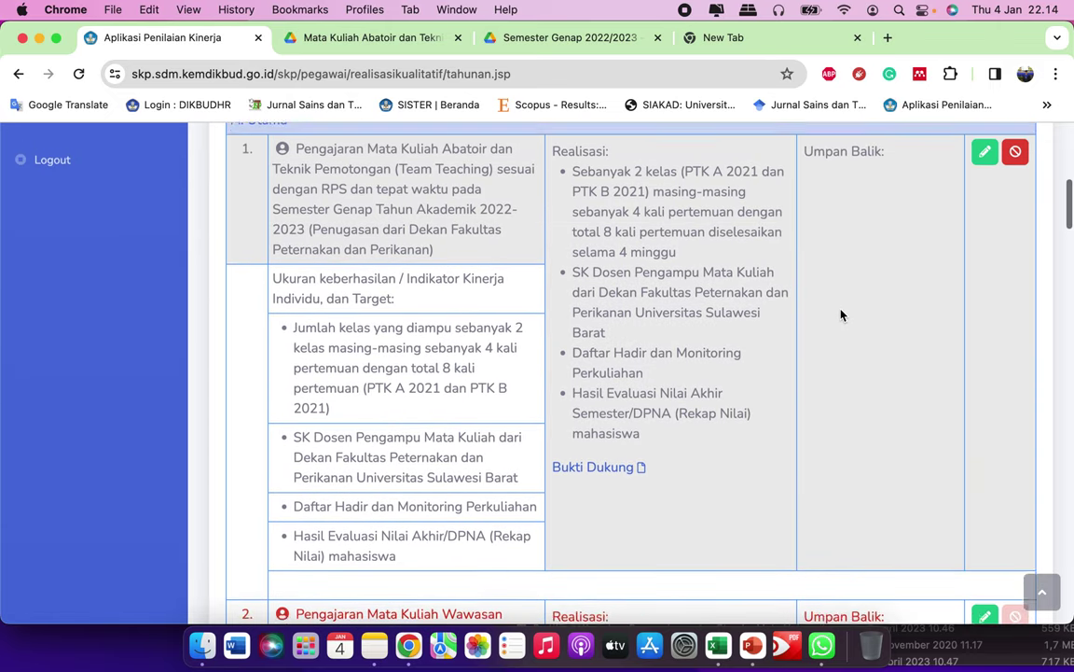
scroll(821, 299, down, 3)
scroll(932, 402, down, 1)
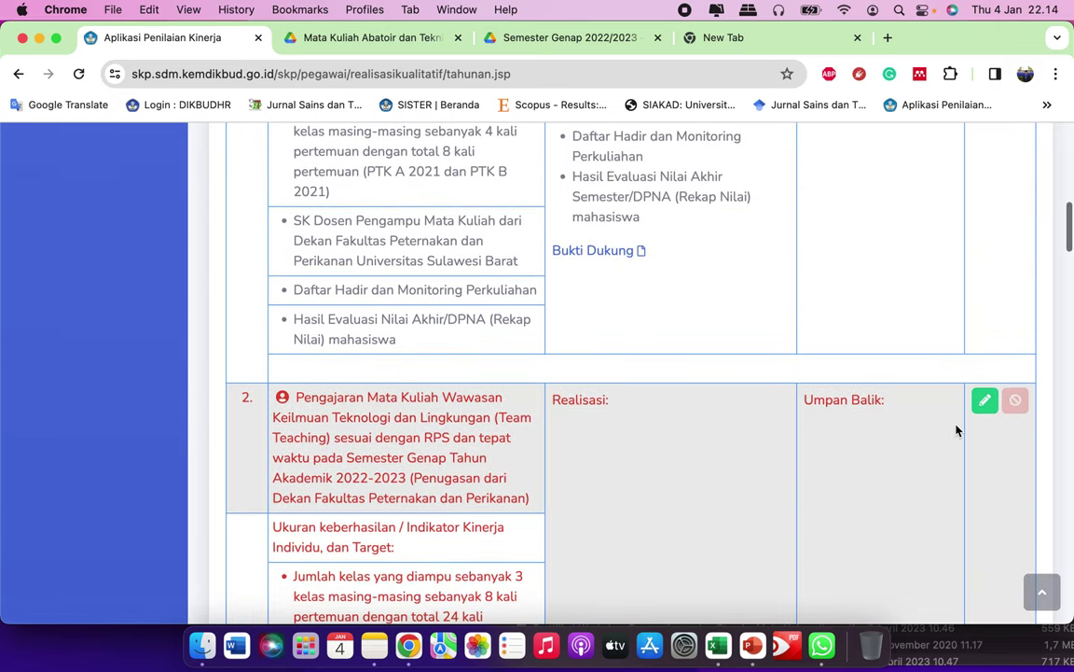
scroll(924, 418, down, 2)
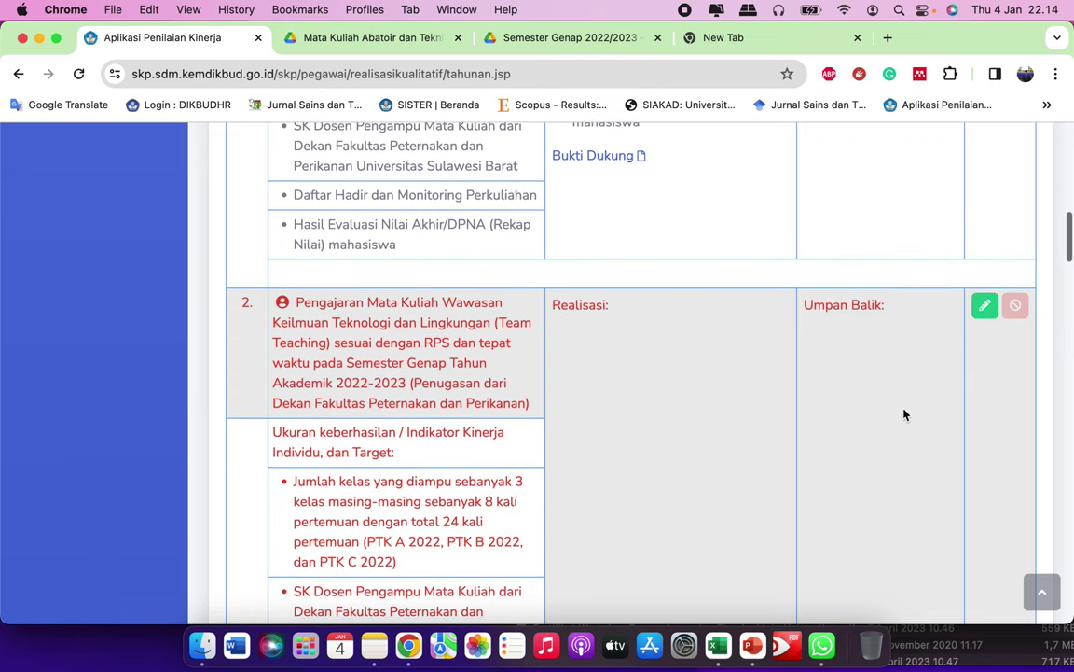
Step: Open item 2's Isi Realisasi form and bring up the SKP text in Notes
click(985, 306)
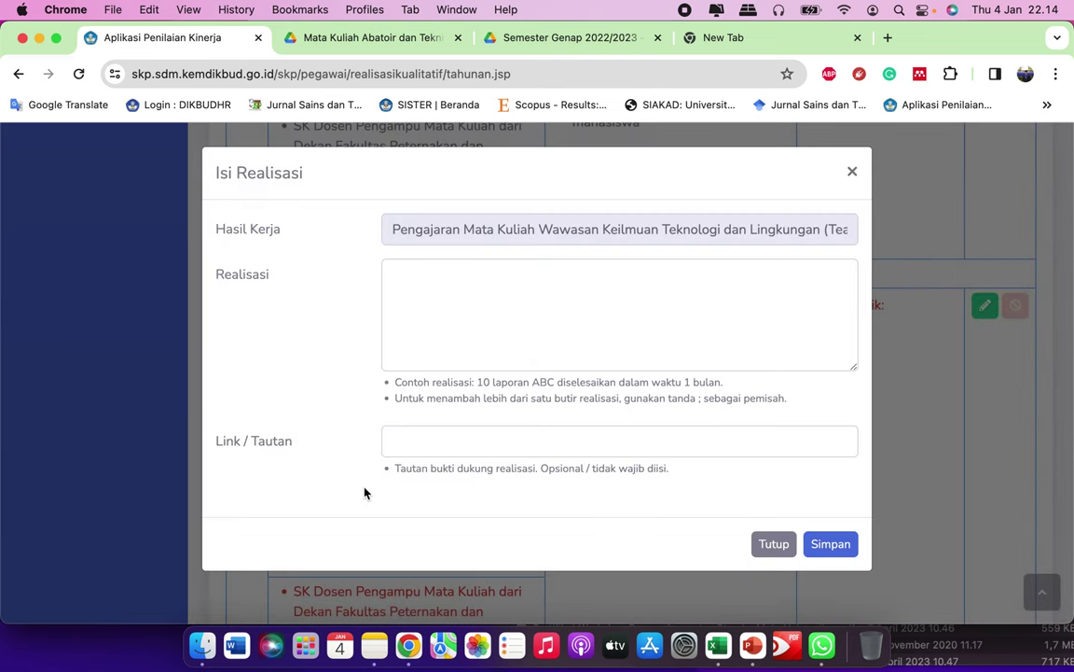
click(373, 634)
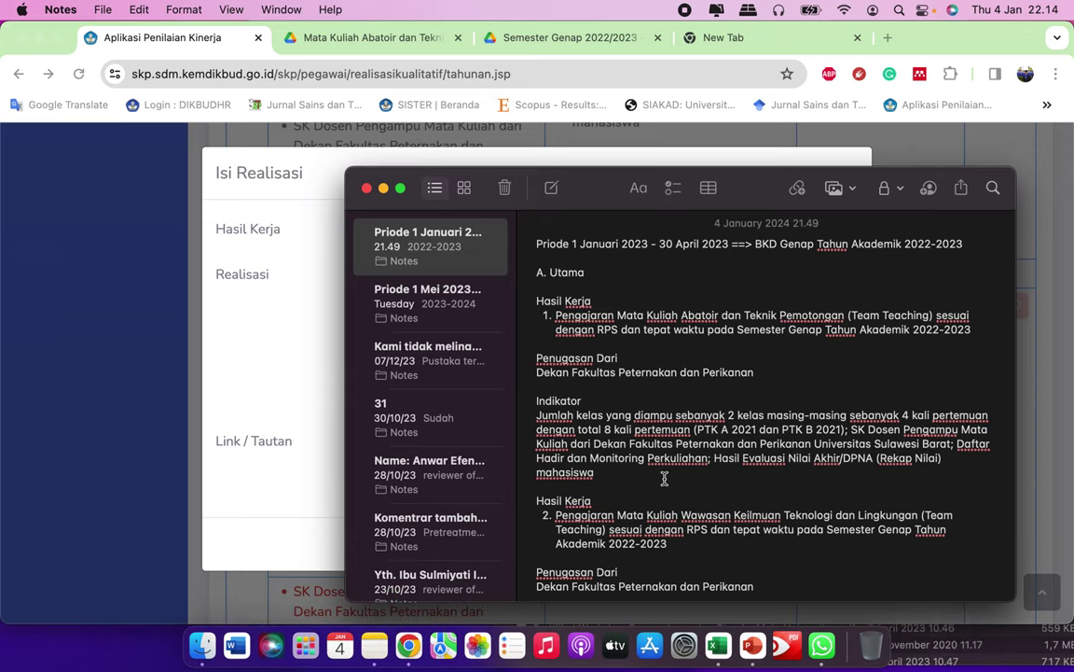
scroll(664, 480, down, 5)
scroll(664, 479, down, 15)
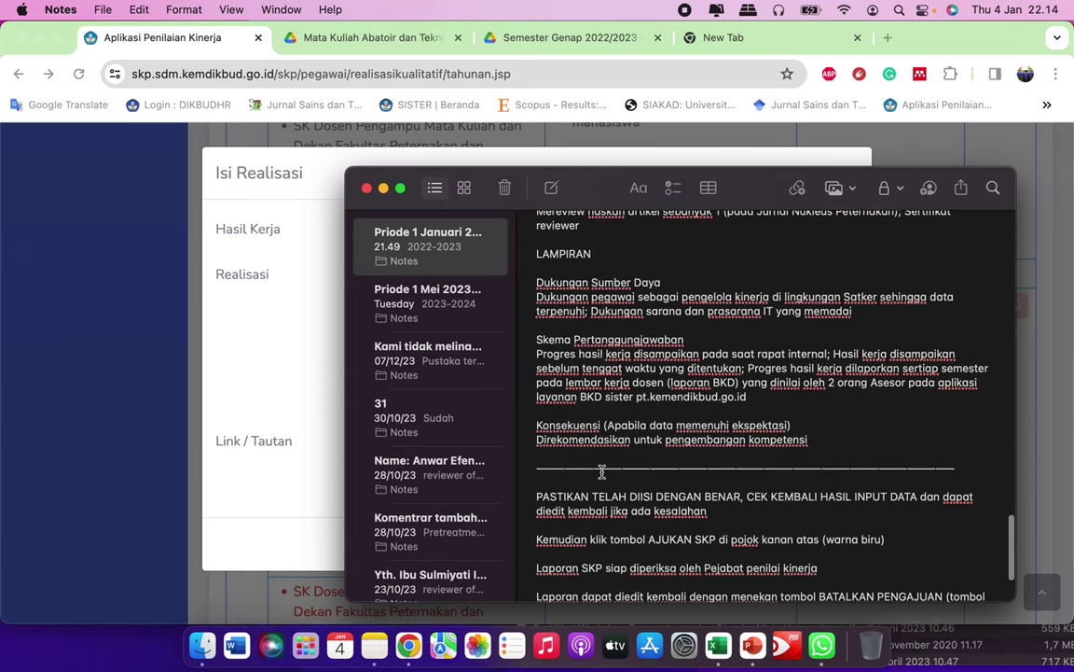
scroll(601, 469, up, 20)
scroll(616, 448, up, 5)
Step: Copy the item 2 Indikator paragraph from Notes and return to the empty Realisasi field
scroll(643, 410, down, 2)
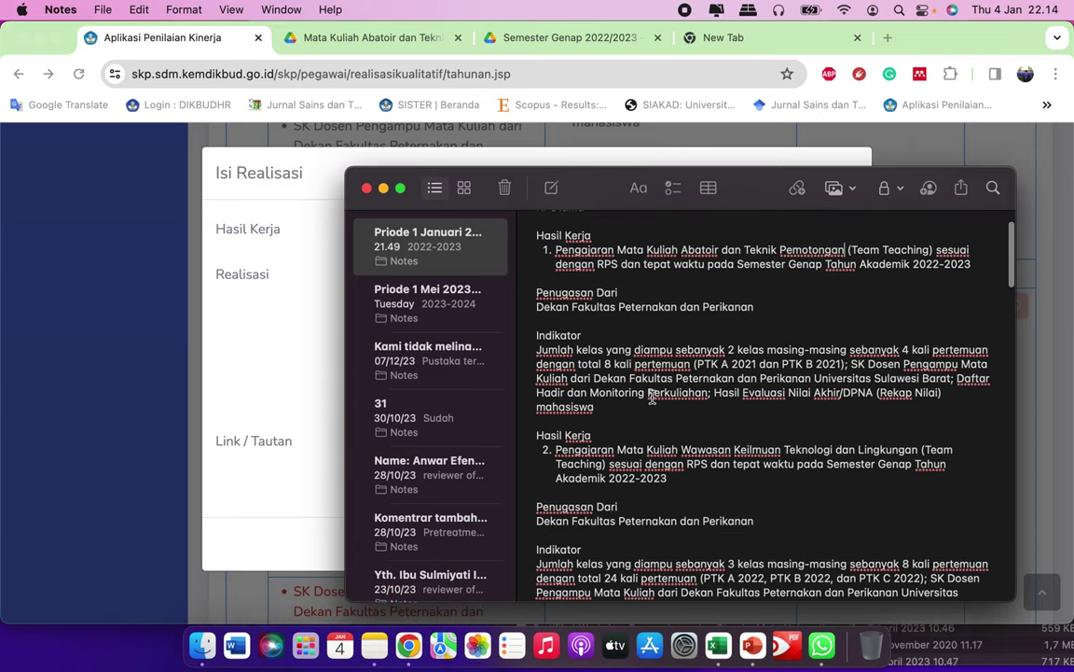
scroll(643, 373, up, 2)
scroll(639, 378, down, 4)
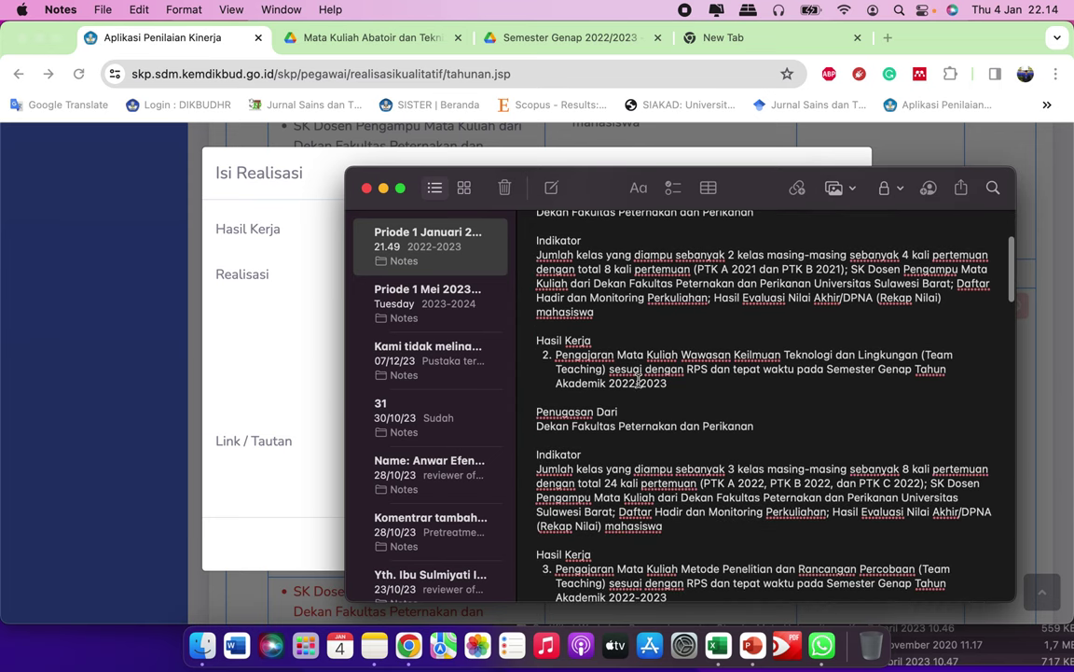
scroll(673, 384, down, 3)
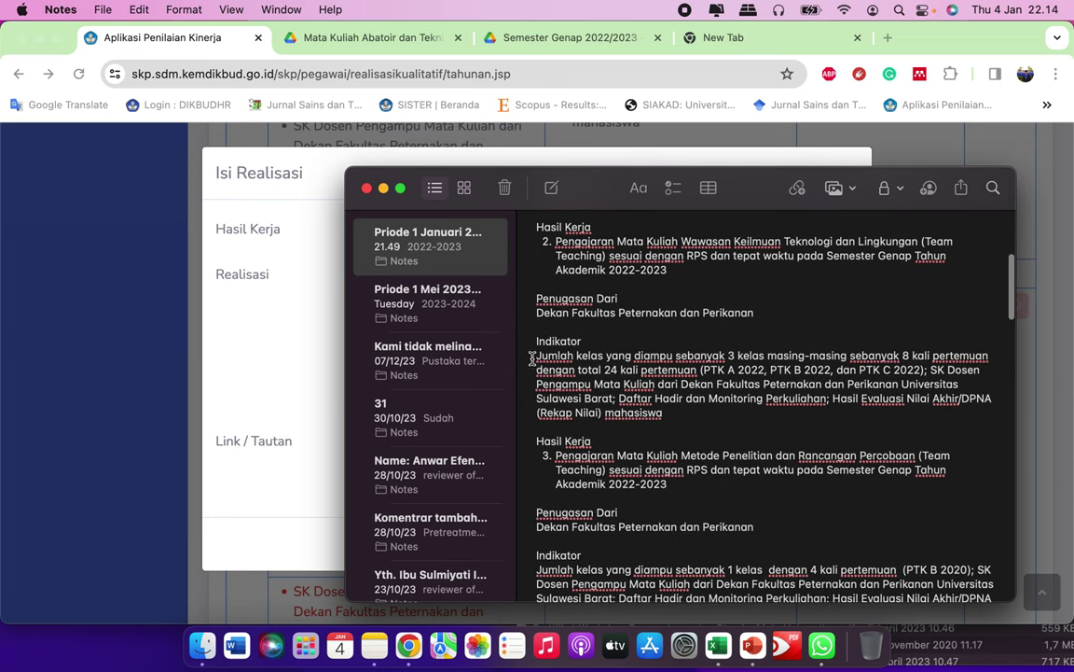
drag(538, 358, 678, 409)
key(cmd+c)
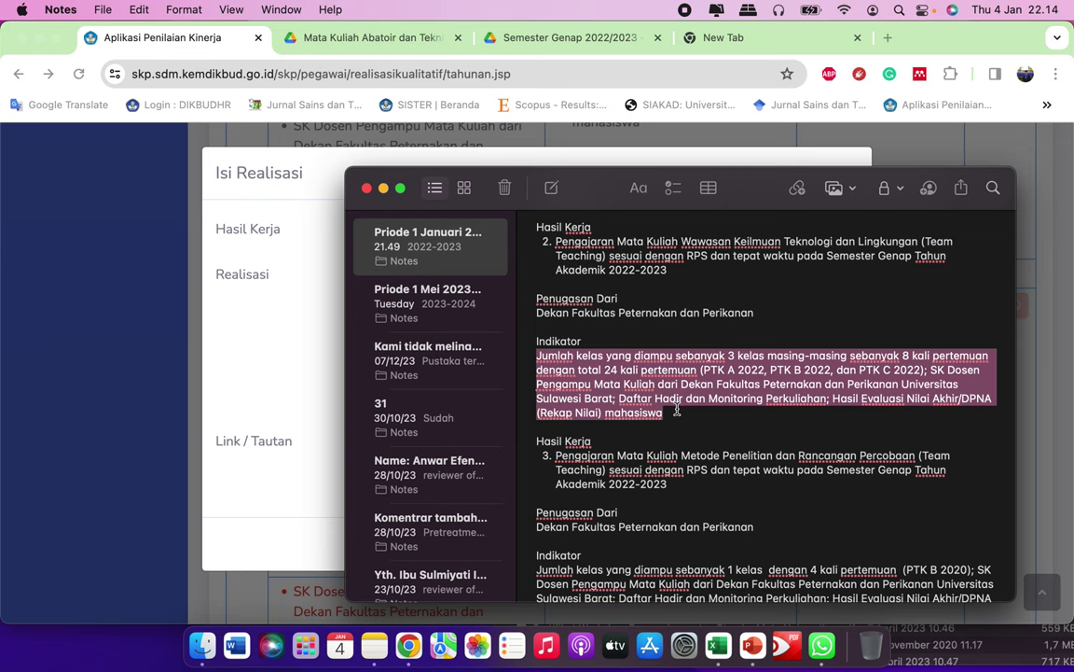
click(303, 340)
click(461, 297)
Step: Paste the Indikator text and remove the leading 'Jumlah kelas yang diampu', capitalising 'S'
key(cmd+v)
scroll(617, 279, up, 1)
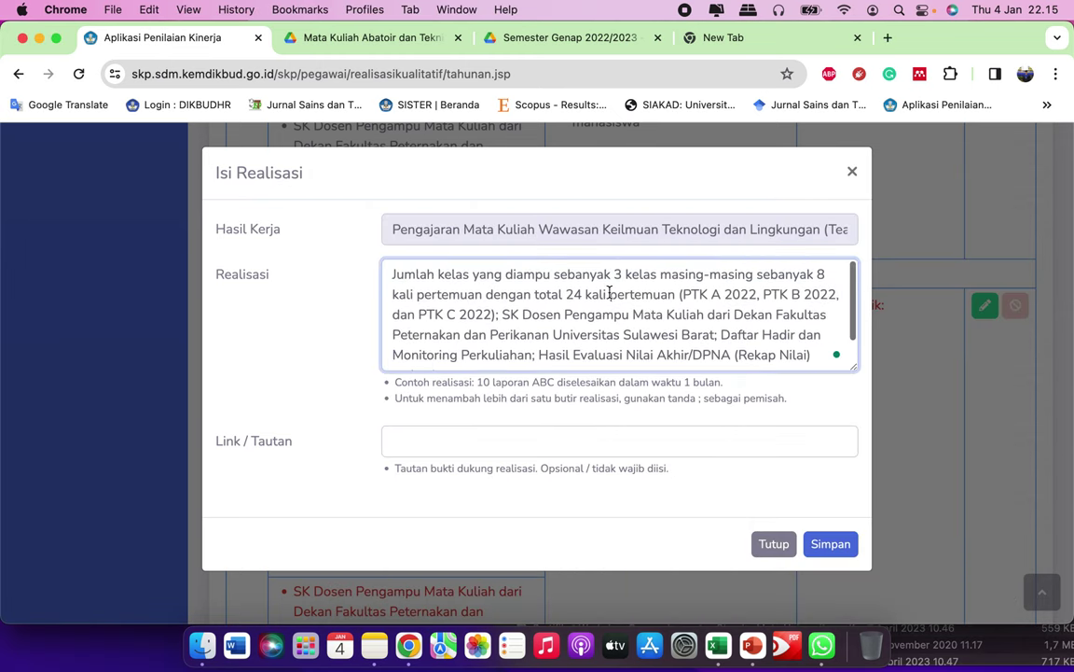
click(555, 278)
key(cmd+BackSpace)
key(Delete)
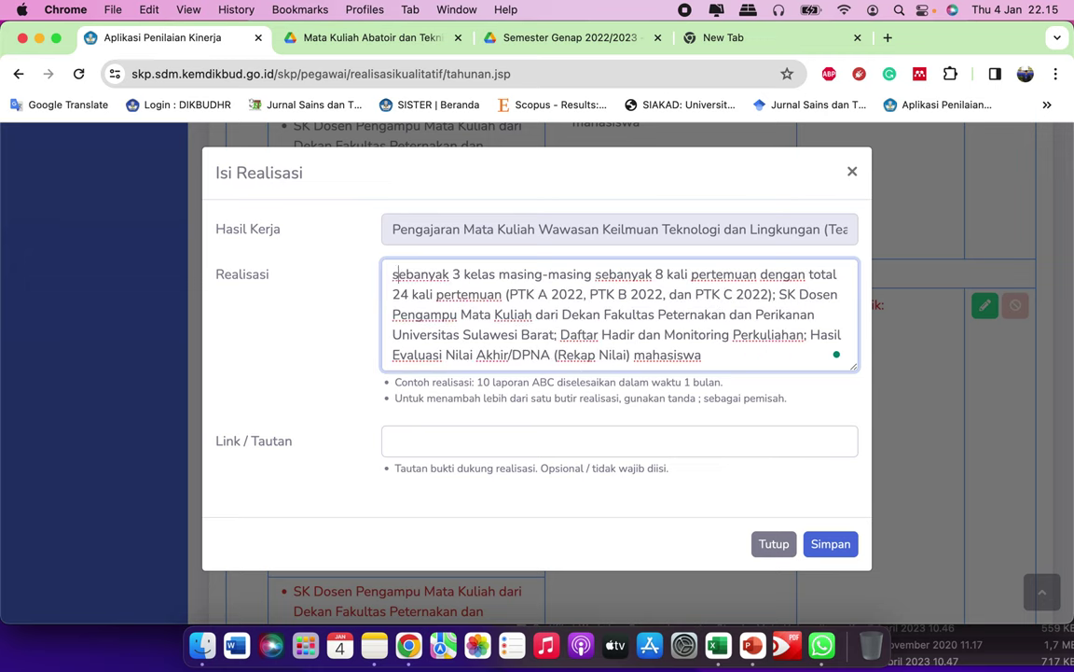
text(S)
Step: Move the PTK A, B and C class list into parentheses after '3 kelas'
drag(509, 295, 763, 303)
key(super+c)
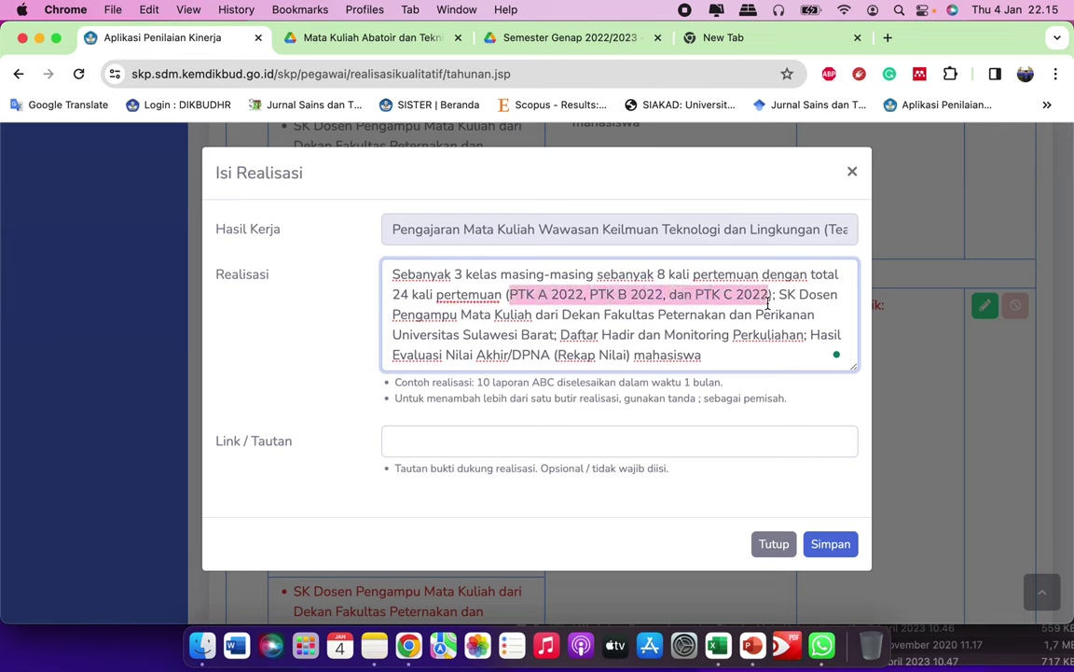
key(BackSpace)
key(BackSpace)
key(BackSpace)
key(BackSpace)
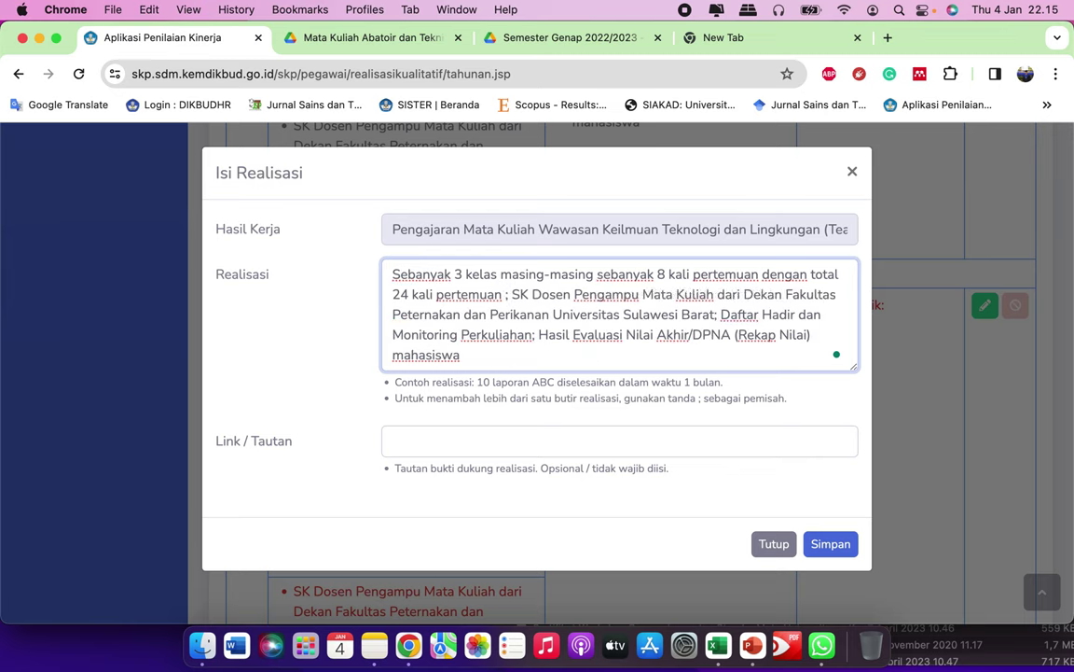
click(501, 276)
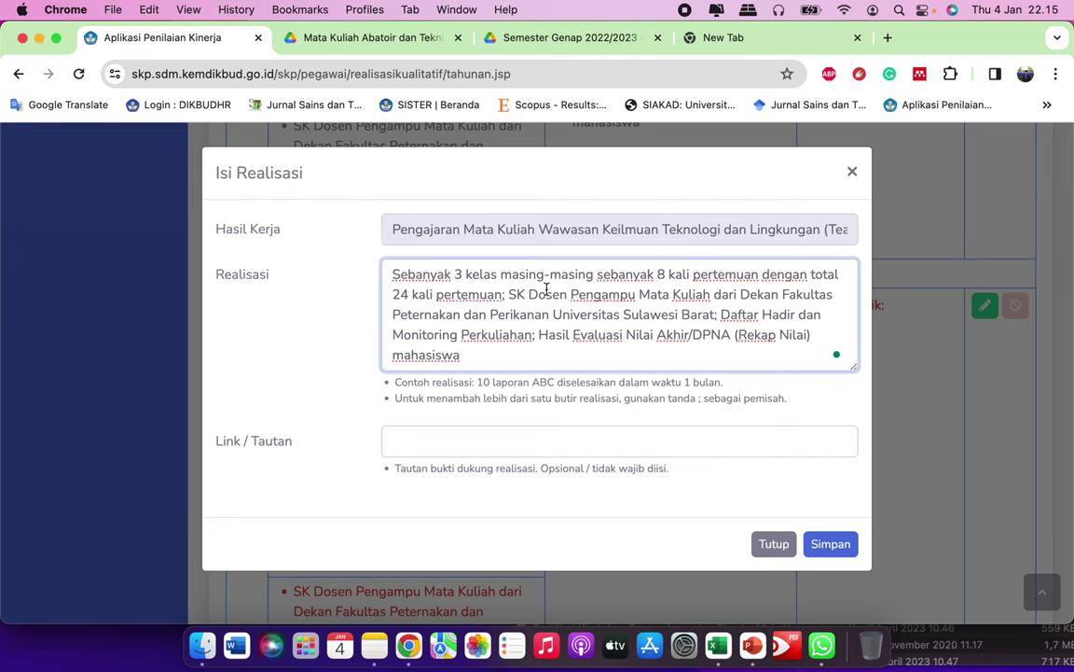
key(super+v)
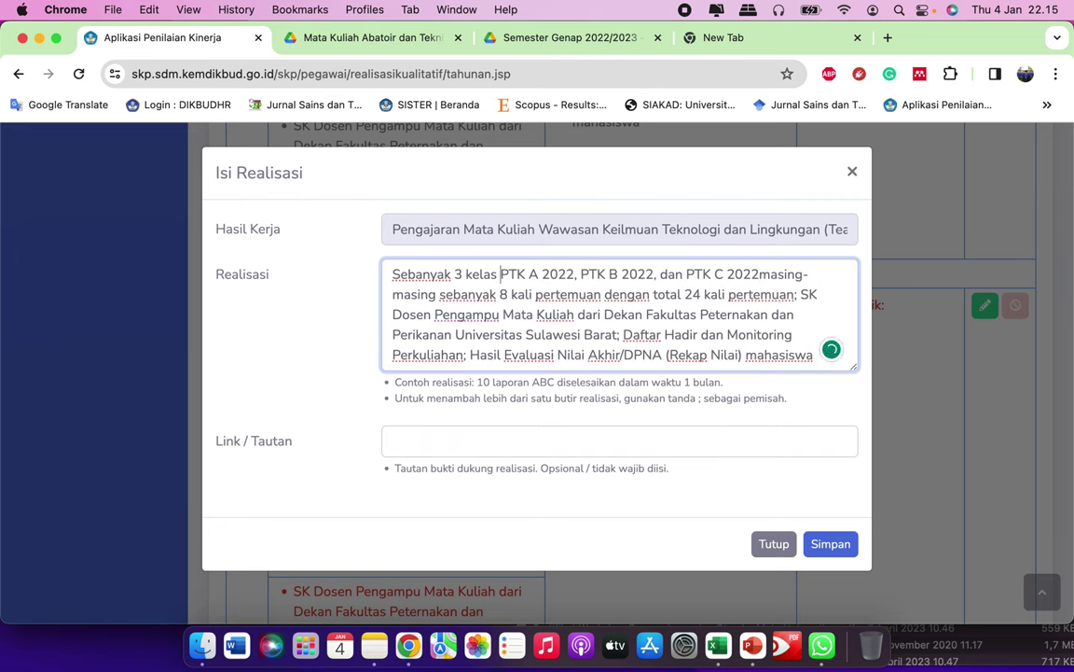
click(500, 274)
text(()
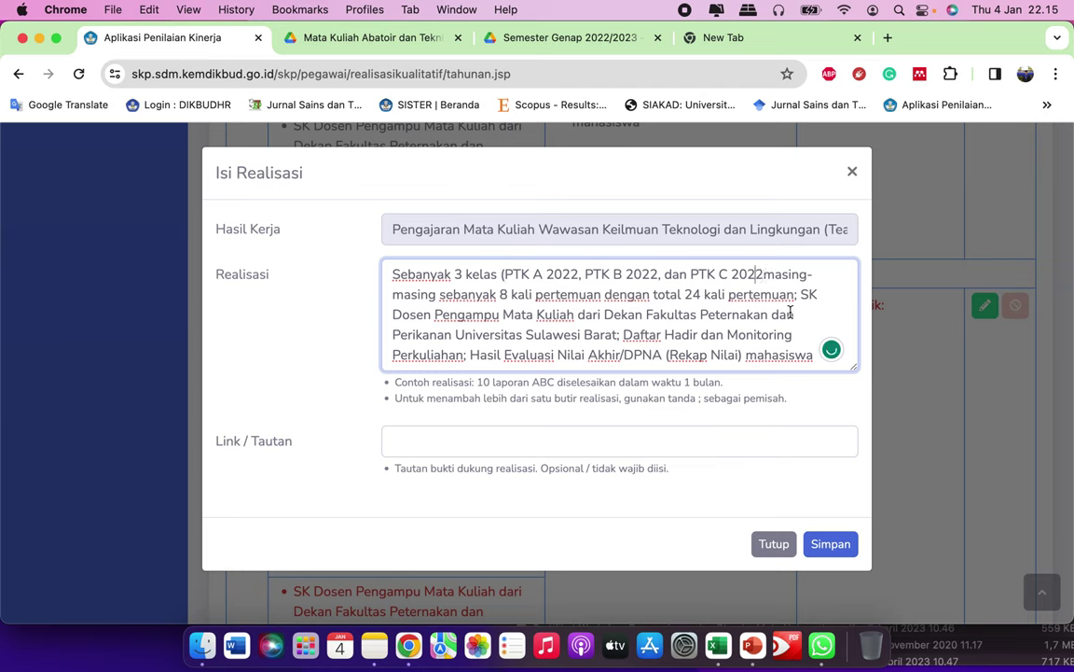
text())
Step: Add 'diselesaikan dalam waktu 8 minggu' and the word 'Semester' to the realization
key(Delete)
text(di)
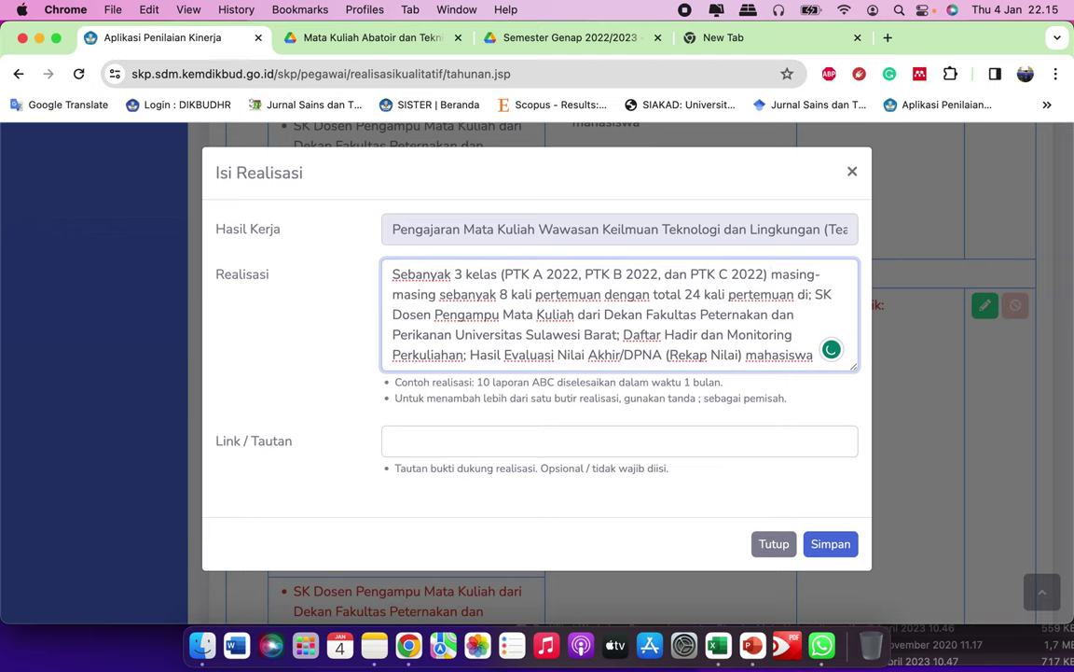
text(sel)
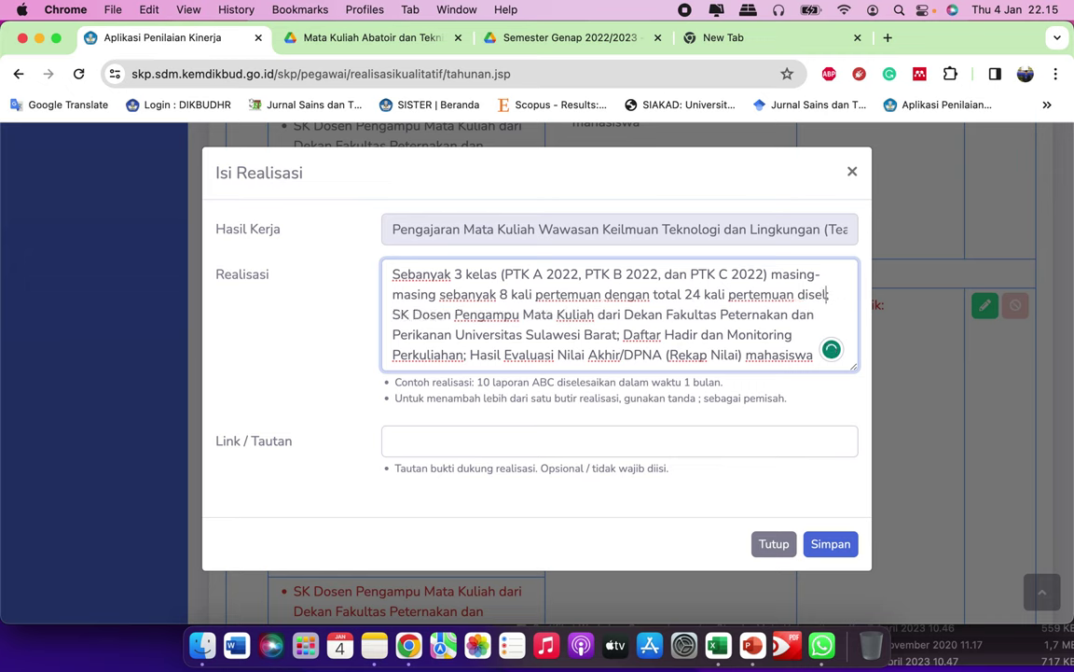
text(esaikan dalam )
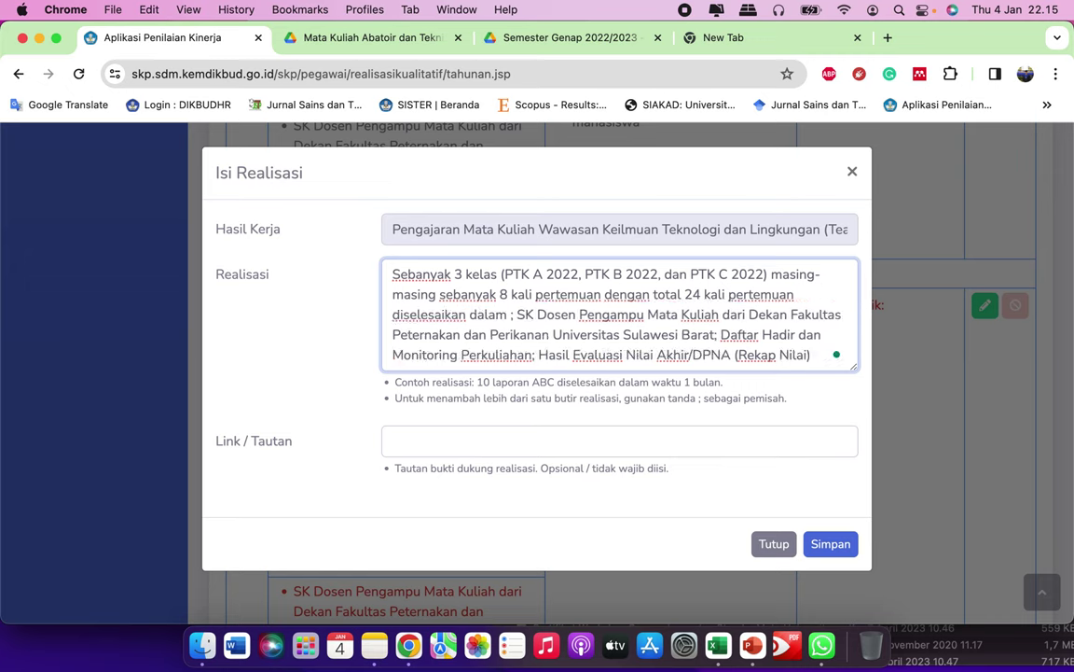
text(waktu )
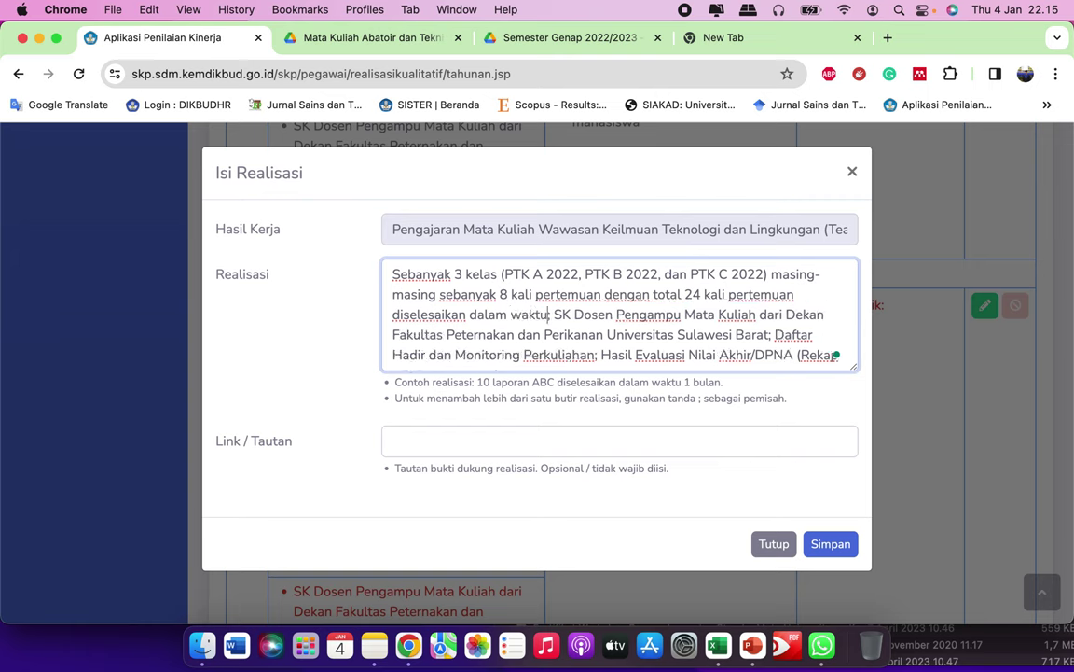
text(8 minggu;)
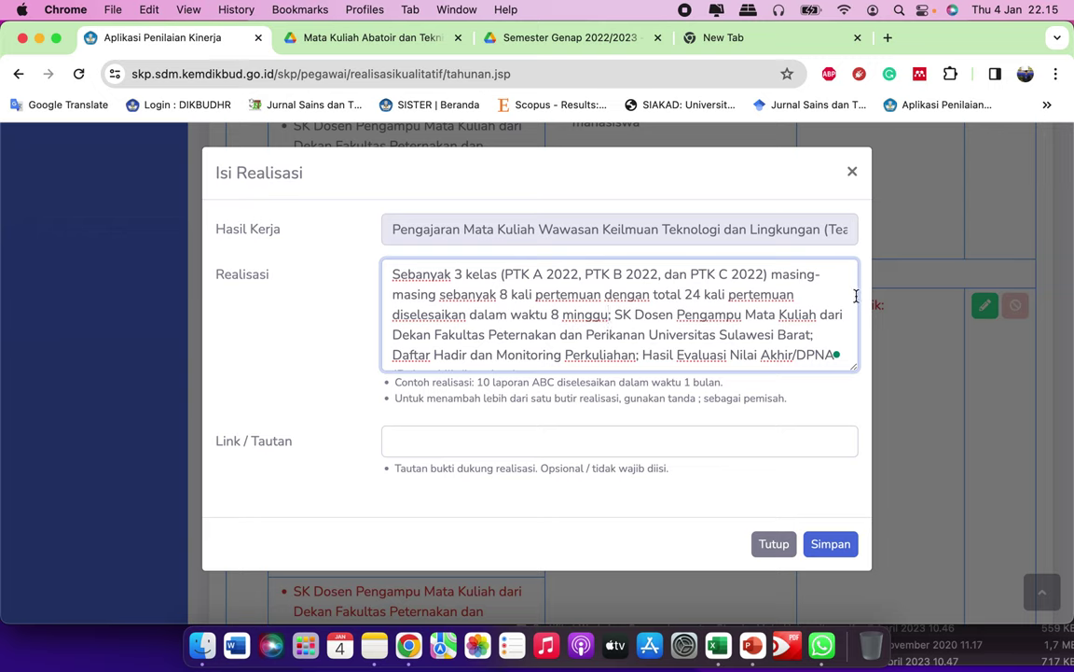
scroll(690, 314, down, 1)
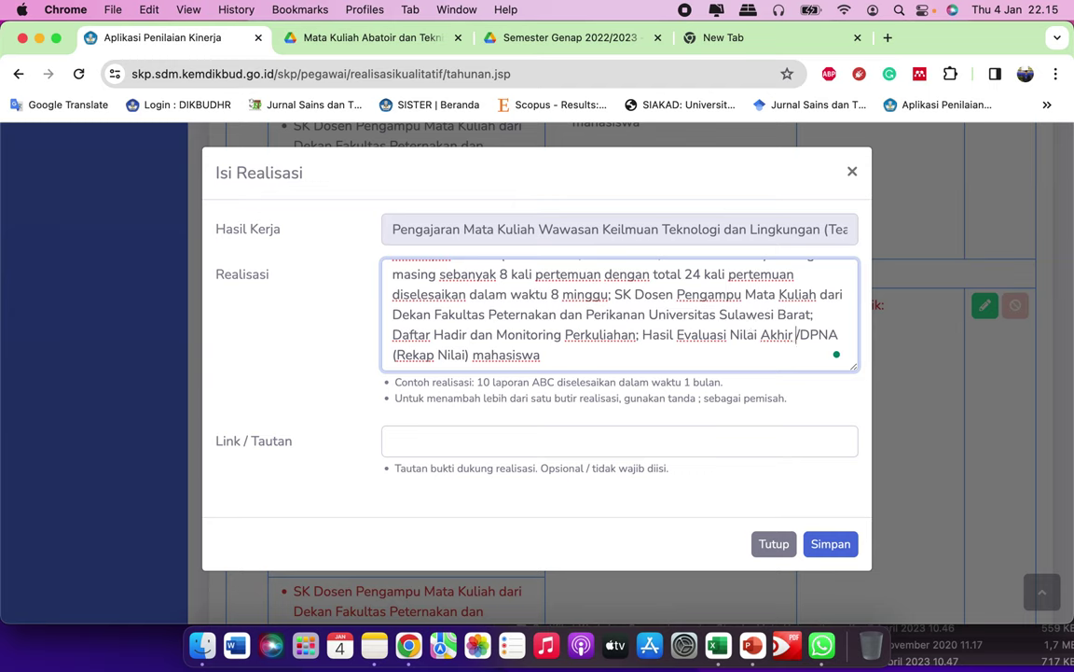
text(Semester)
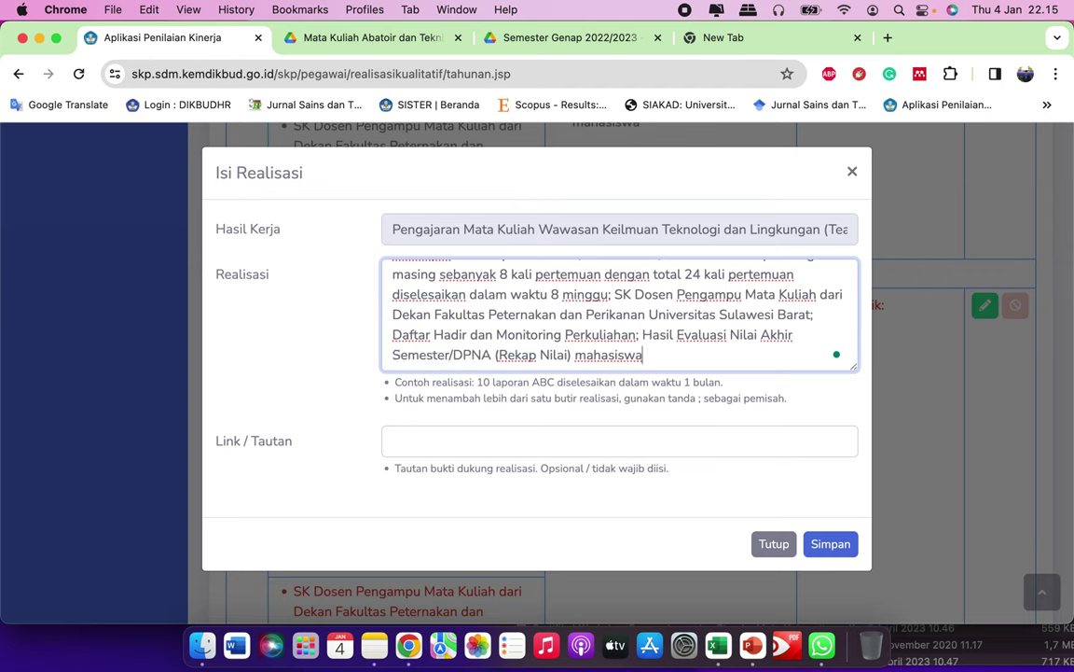
key(super+a)
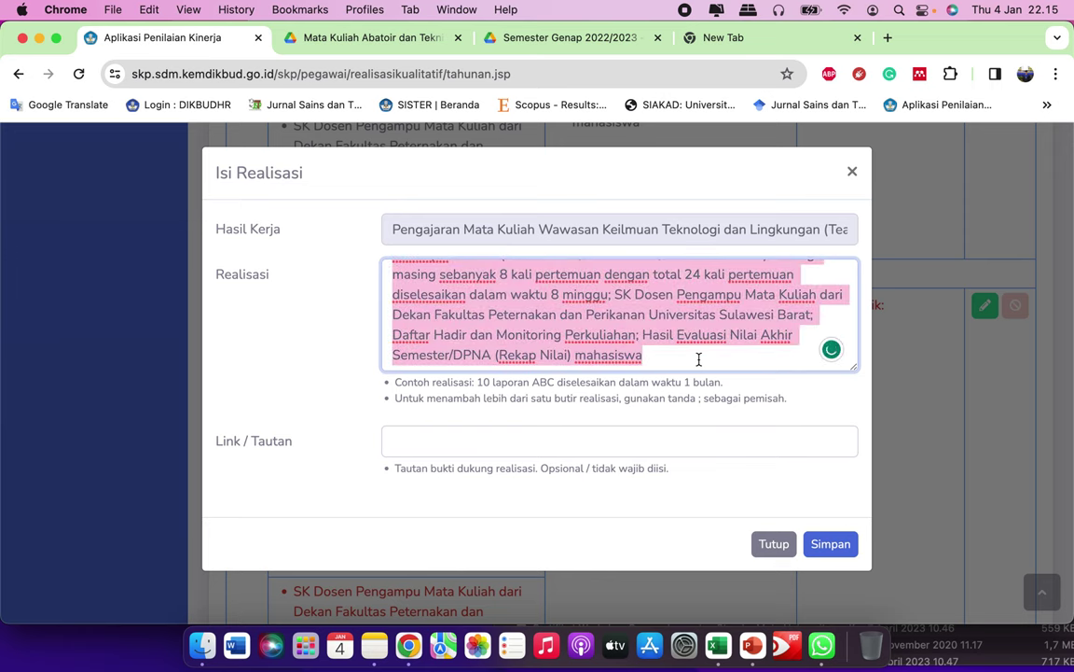
Step: Deselect the realization text and start filling the Link / Tautan field
click(699, 359)
scroll(709, 345, up, 1)
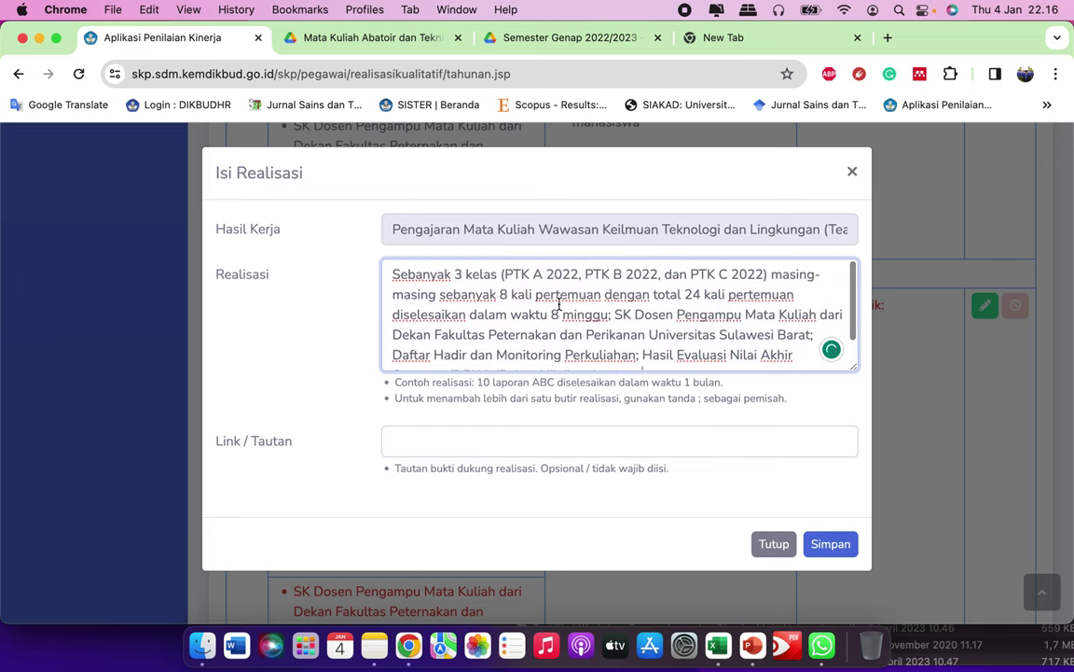
scroll(732, 328, down, 1)
scroll(718, 345, up, 1)
scroll(718, 345, down, 1)
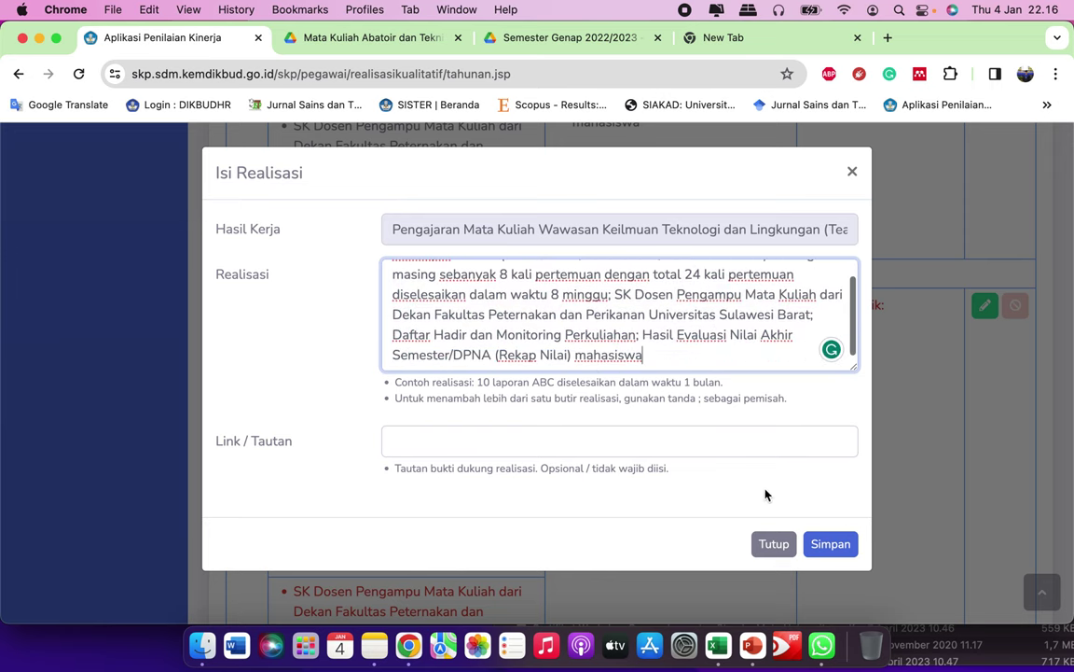
click(546, 452)
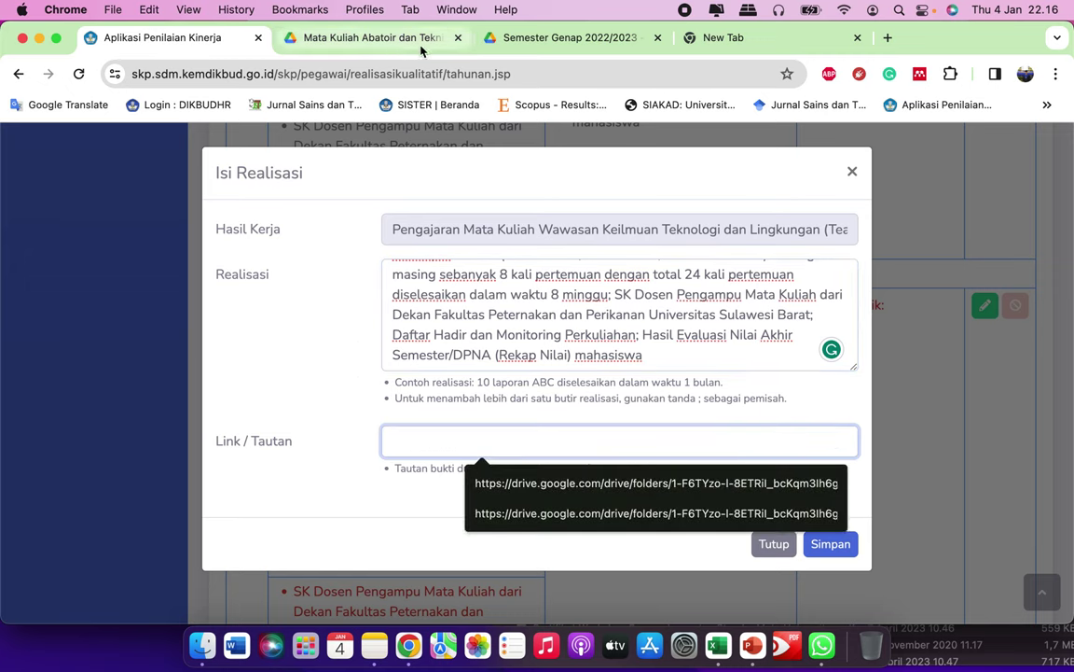
Step: Close the Abatoir Drive tab and select the Wawasan Keilmuan folder in Semester Genap 2022/2023
click(557, 42)
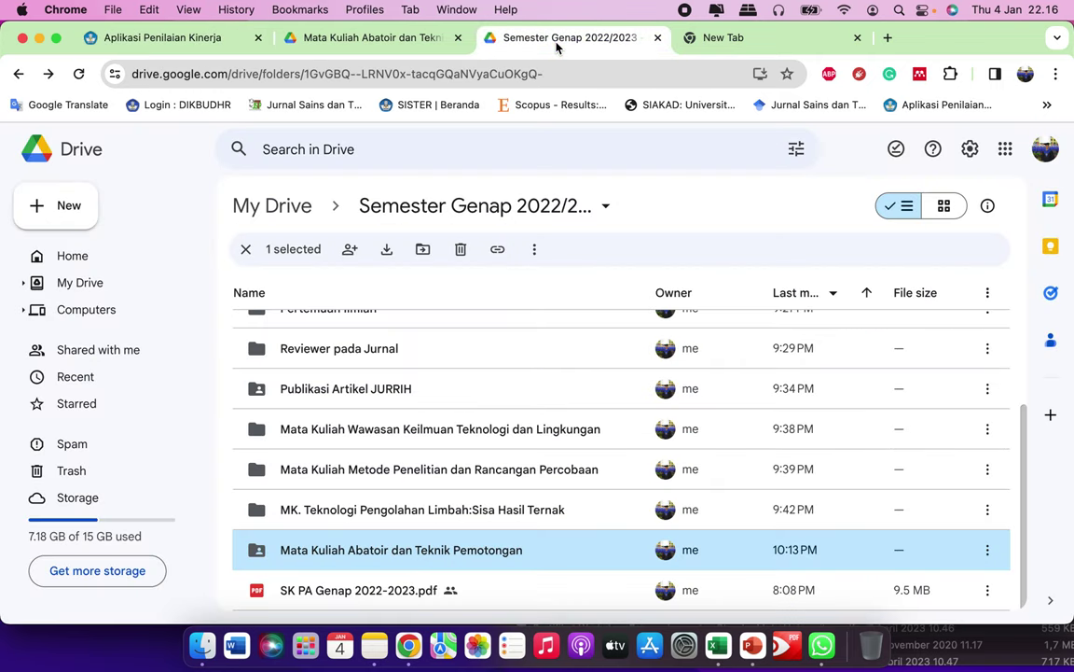
click(318, 35)
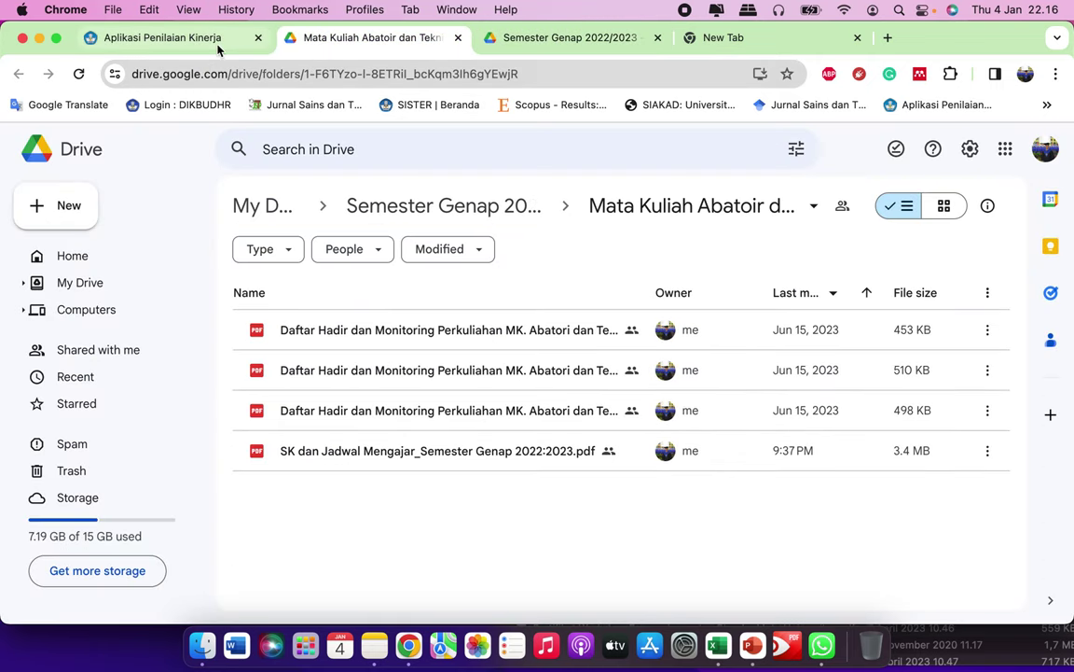
click(218, 41)
scroll(563, 314, up, 2)
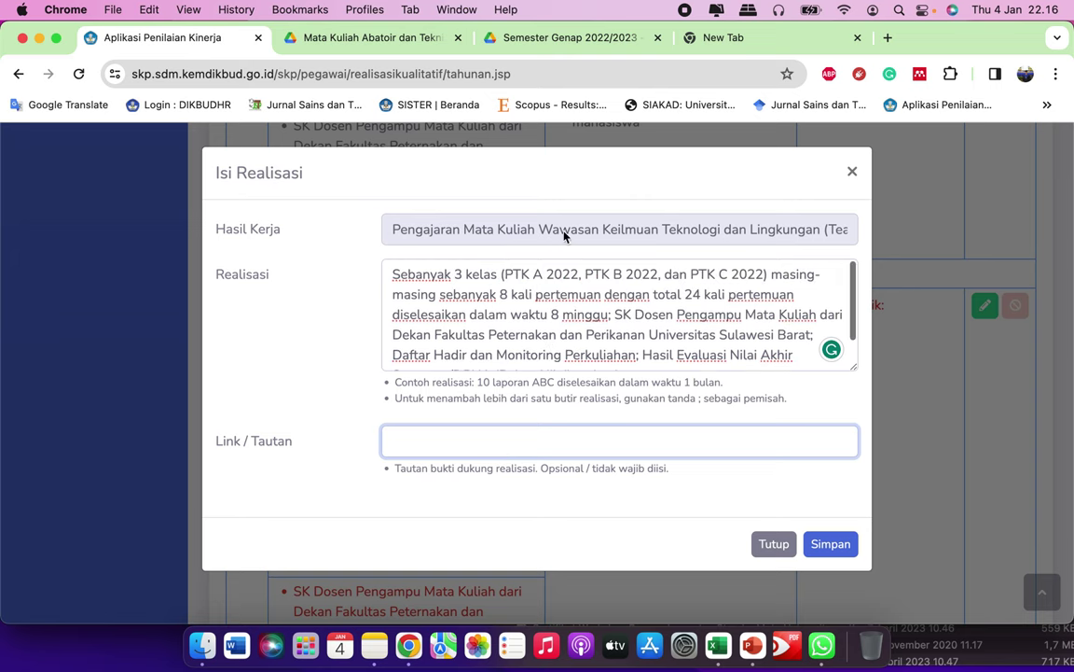
click(322, 41)
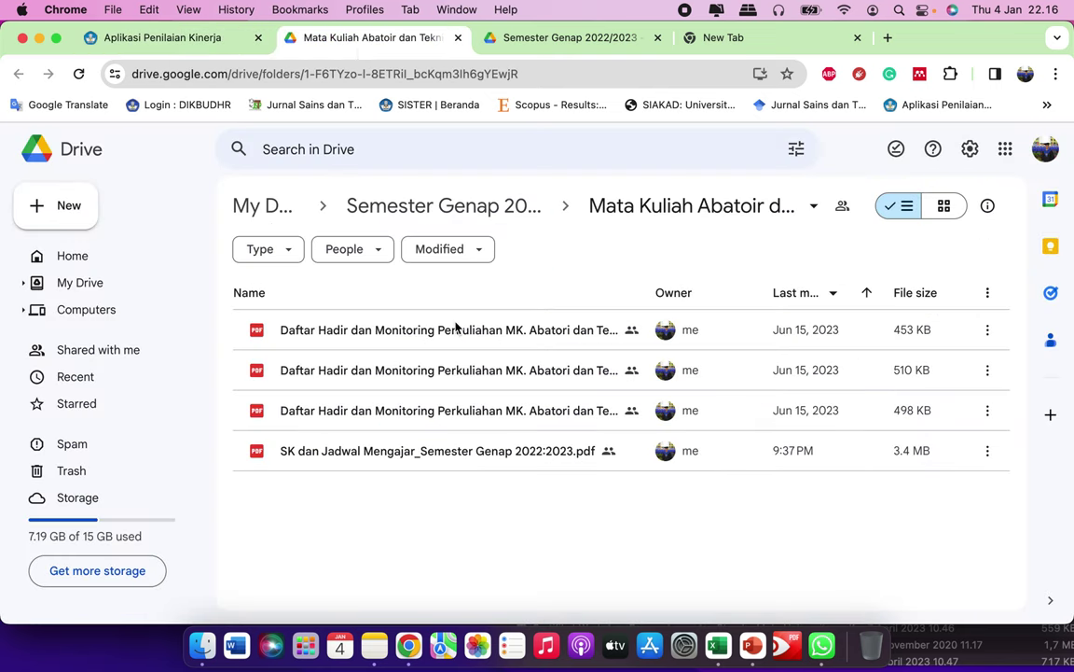
click(587, 36)
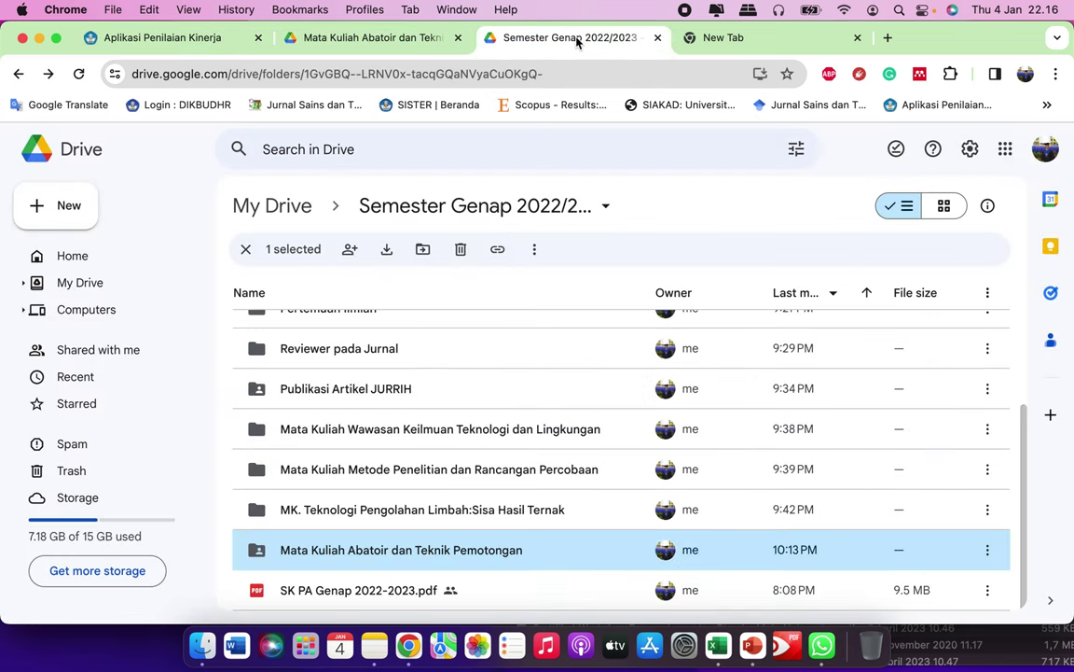
click(457, 37)
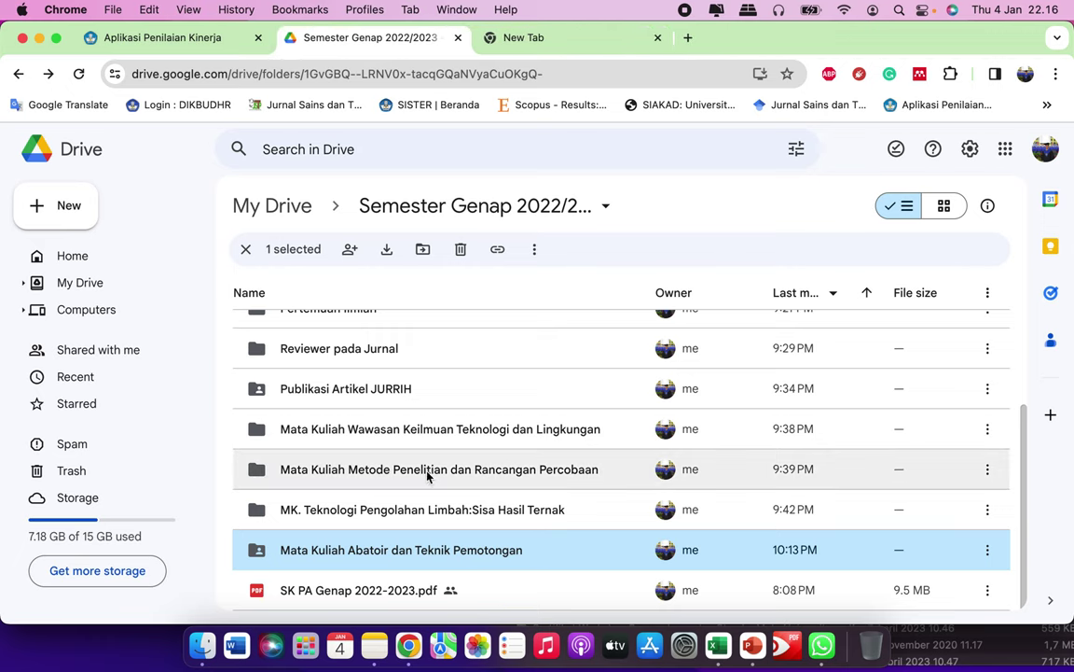
click(470, 431)
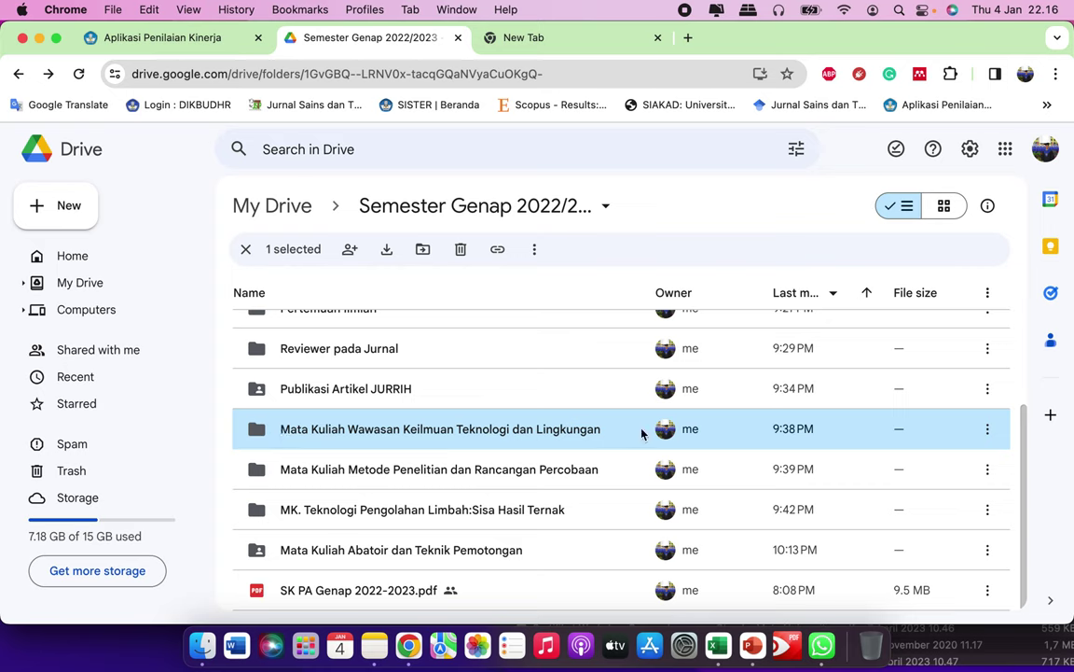
Step: Share the Wawasan Keilmuan folder with anyone with the link as Viewer and copy its link
click(986, 432)
mouse_move(791, 352)
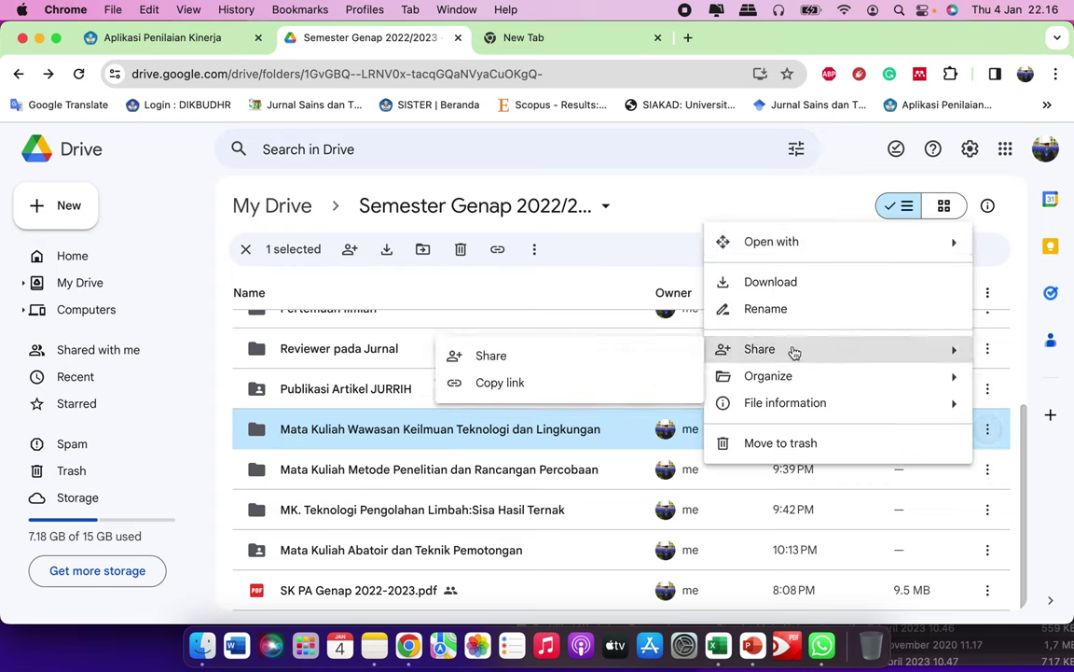
click(552, 360)
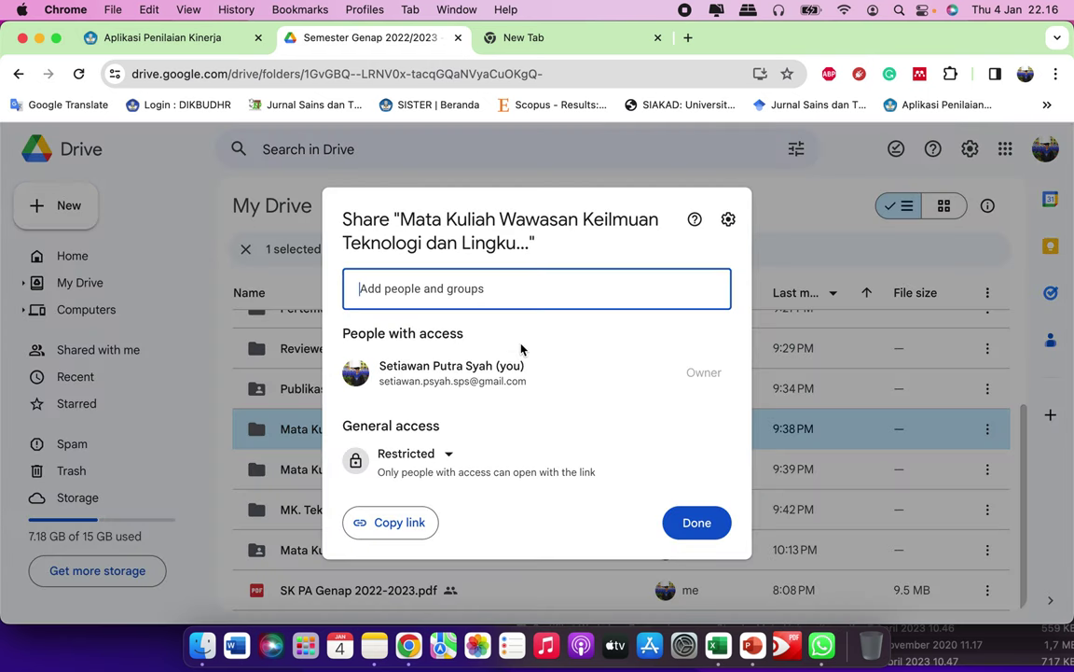
click(449, 457)
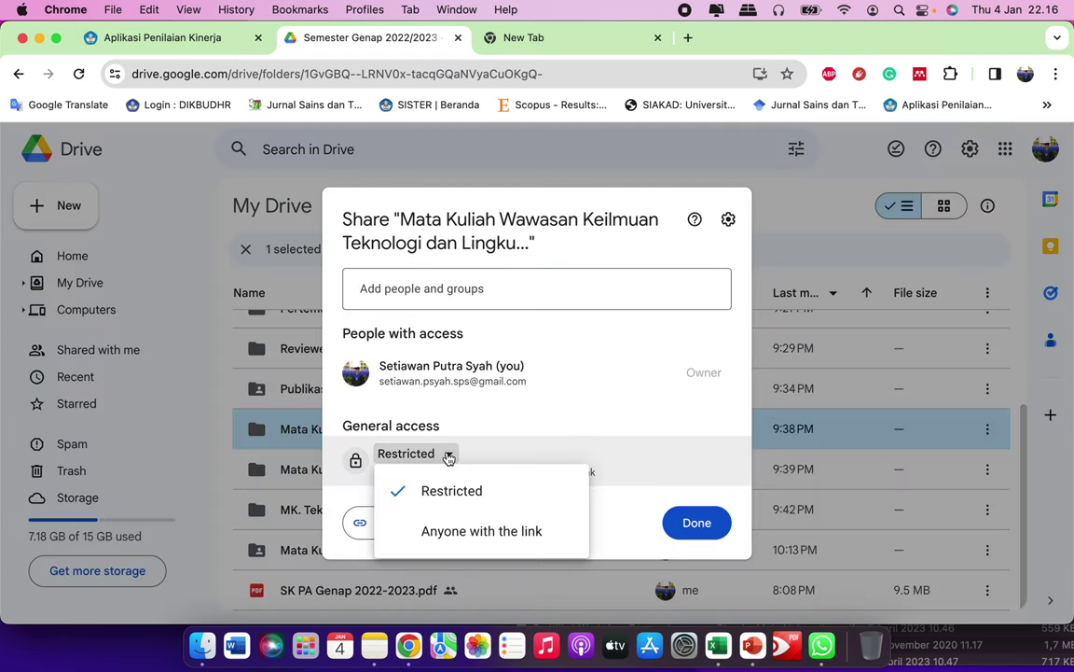
click(452, 532)
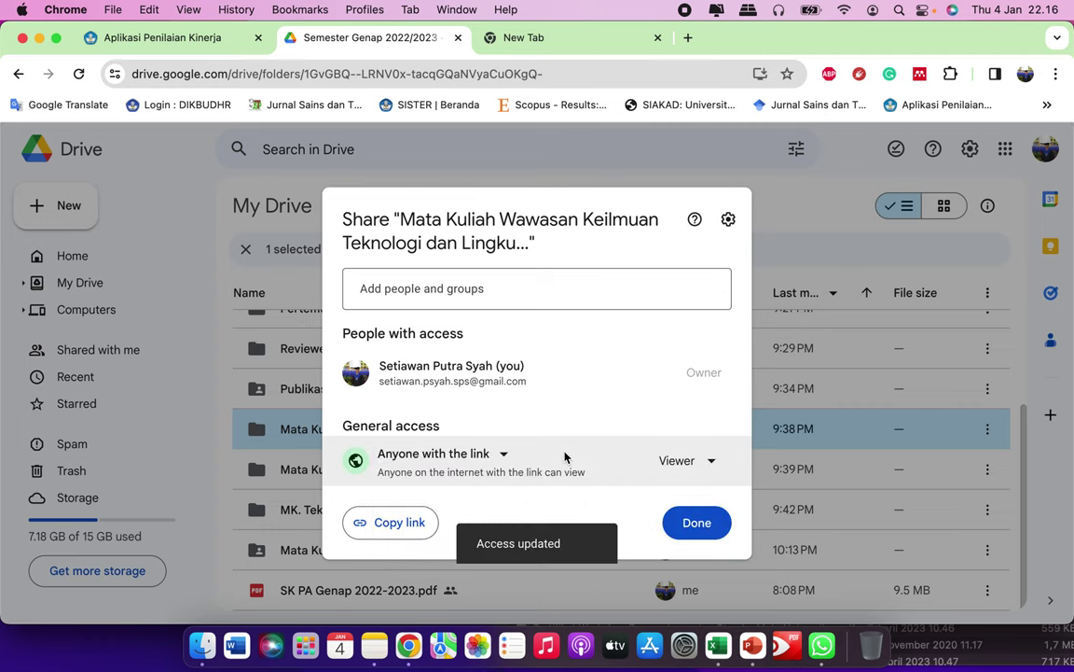
click(389, 519)
click(692, 522)
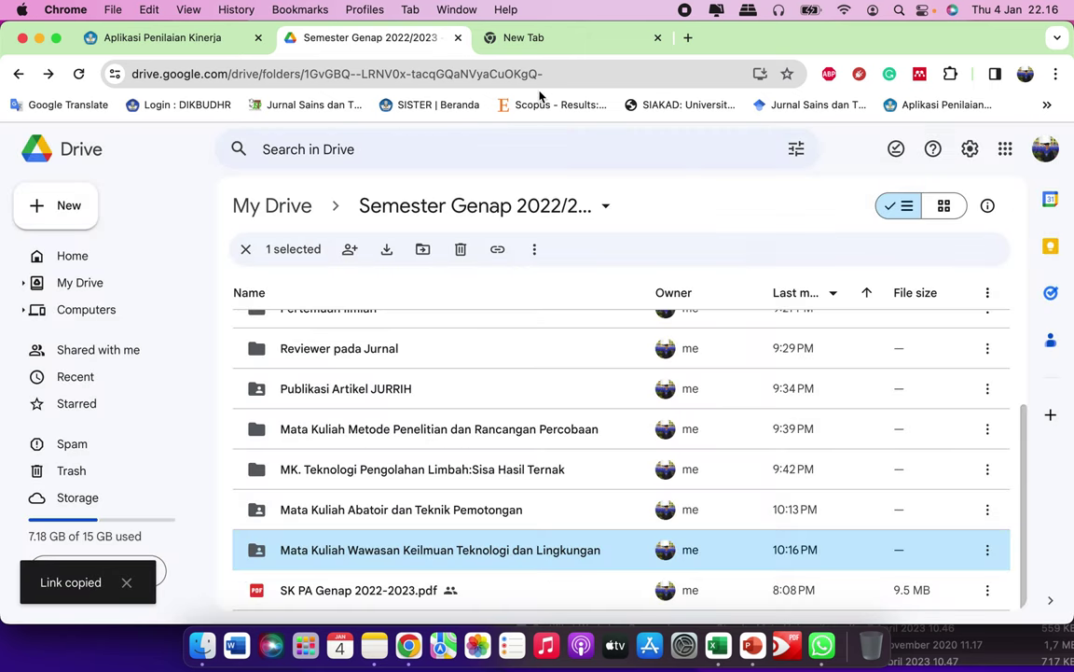
click(184, 44)
Step: Paste the Wawasan Keilmuan folder link as Bukti Dukung, save, and scroll to item 3
key(super+v)
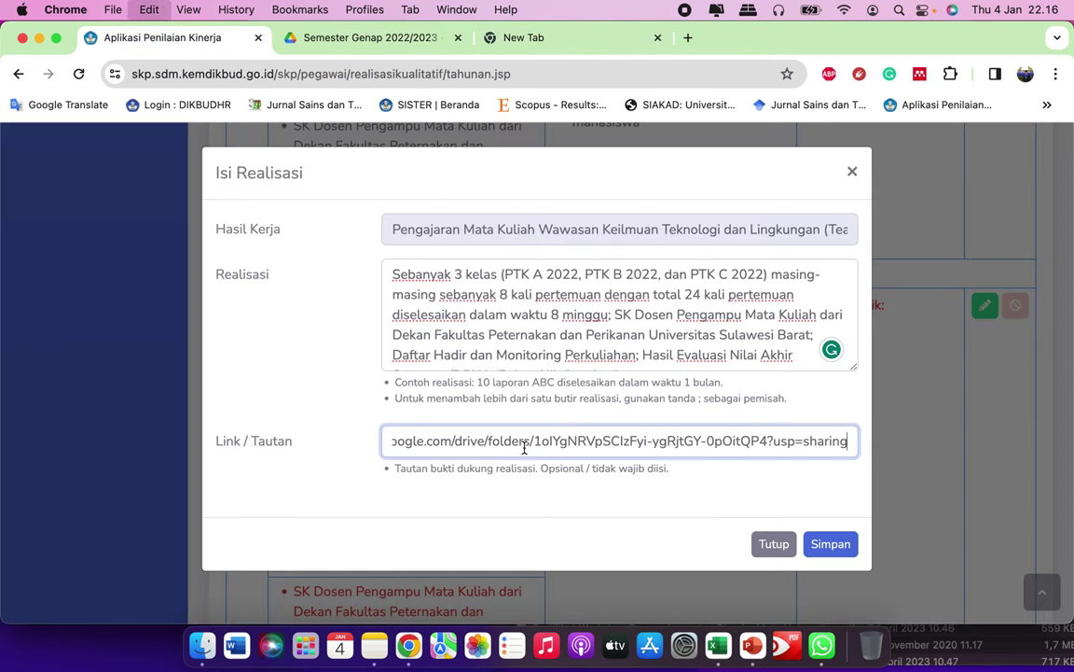
click(830, 543)
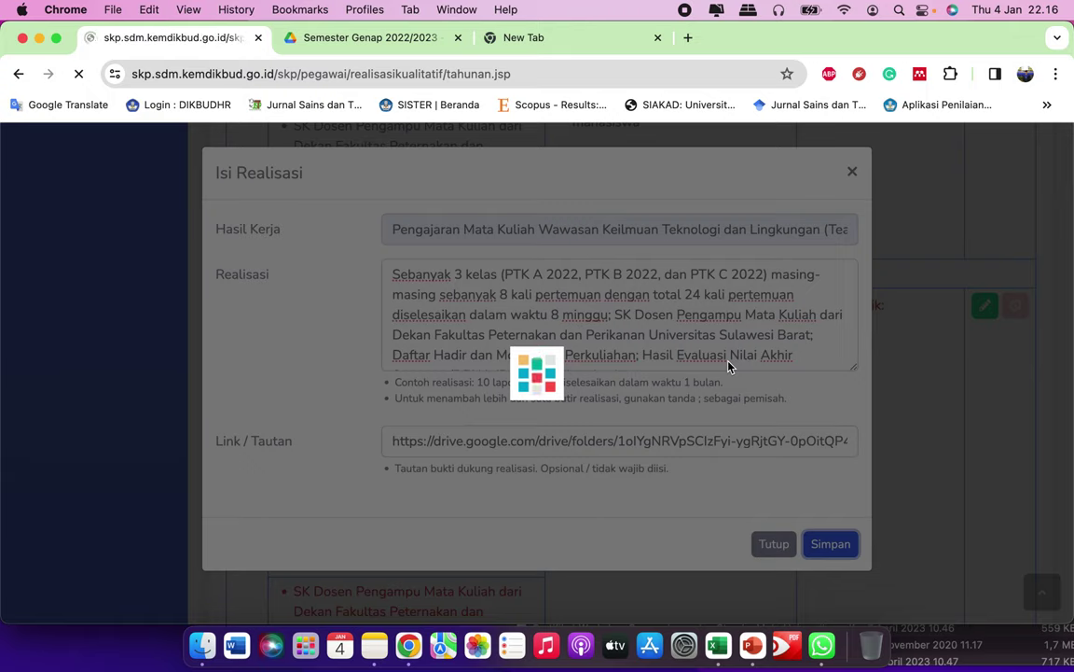
scroll(728, 366, down, 10)
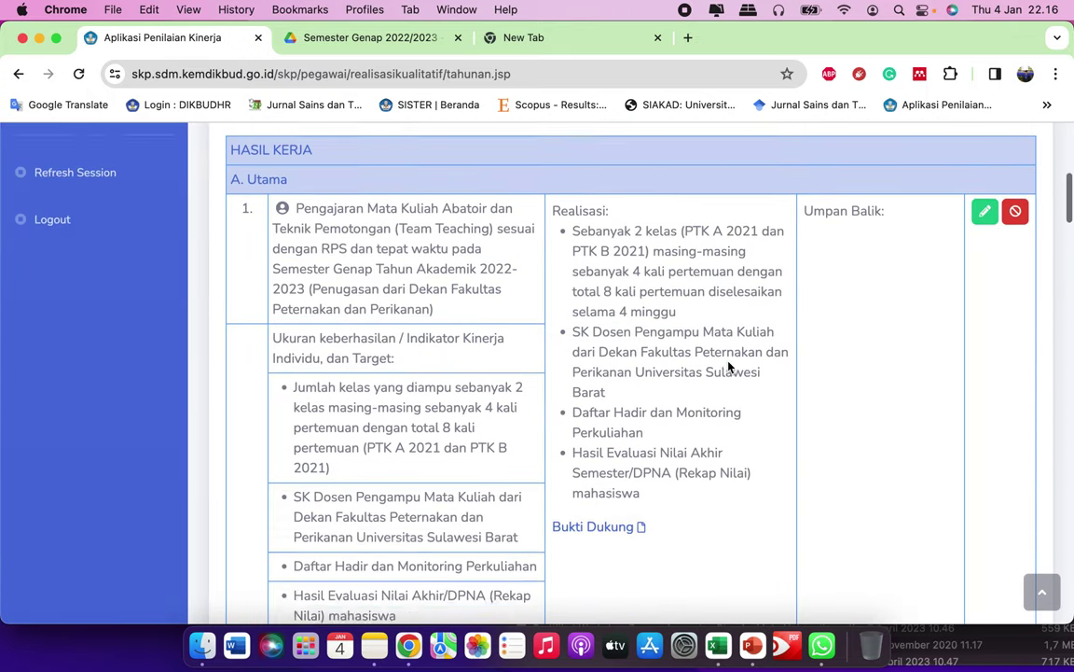
scroll(737, 411, down, 3)
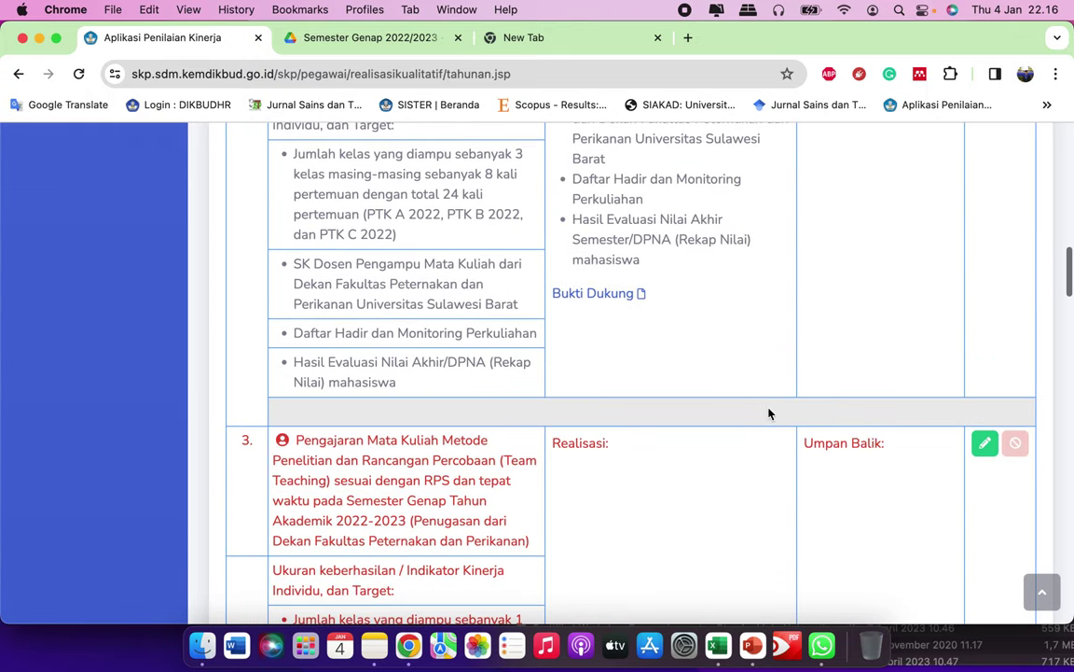
scroll(777, 413, down, 8)
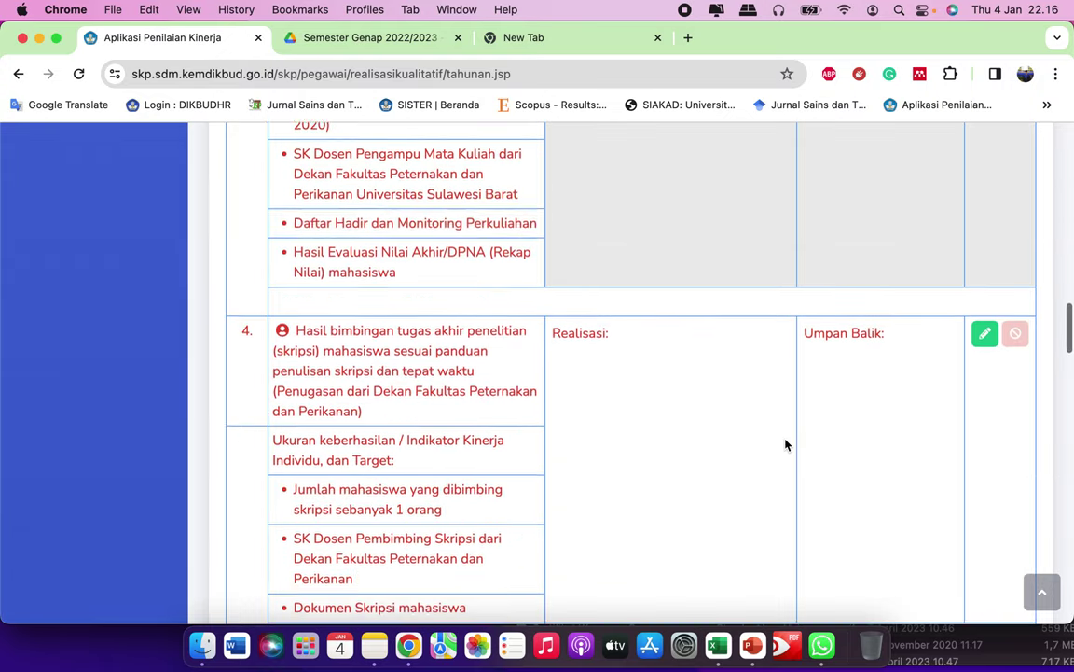
scroll(785, 444, down, 15)
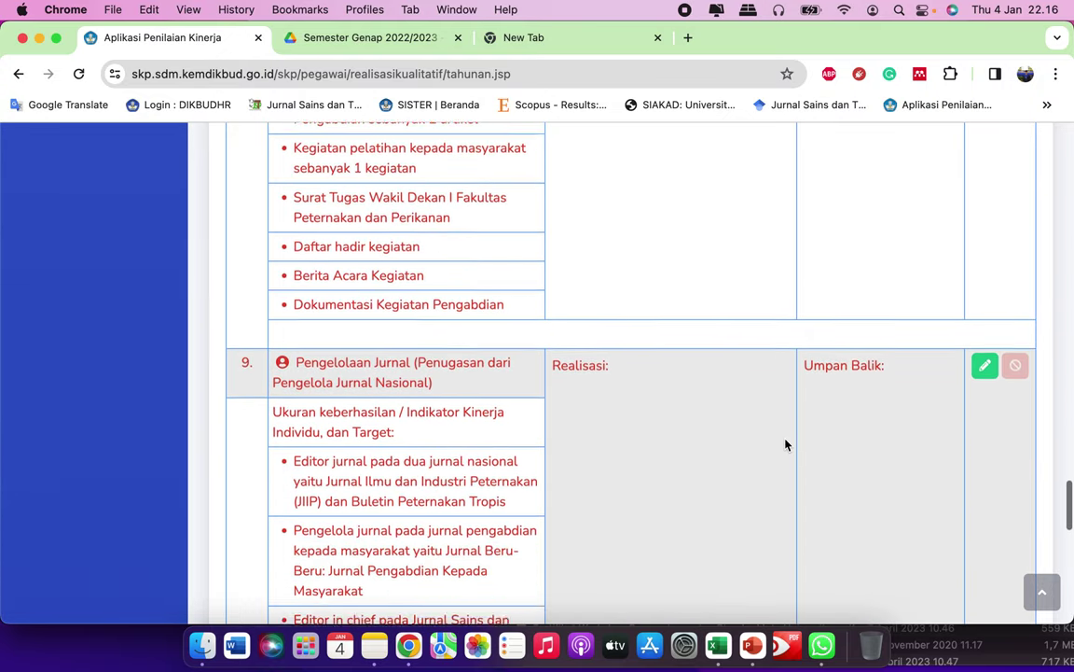
scroll(785, 445, down, 5)
scroll(787, 421, up, 5)
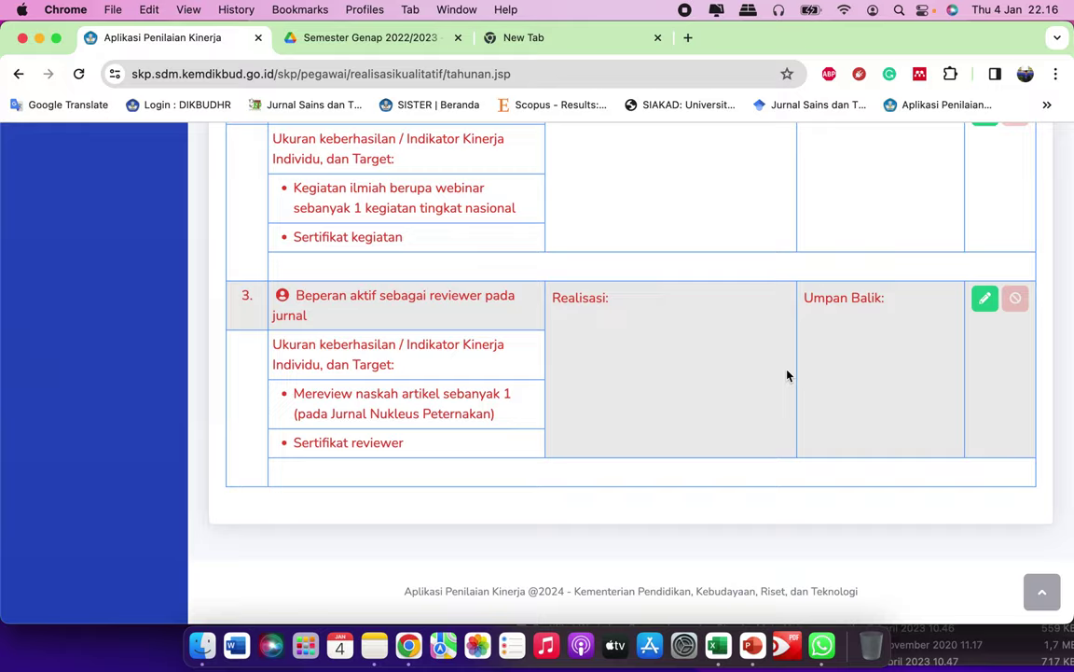
scroll(788, 375, up, 12)
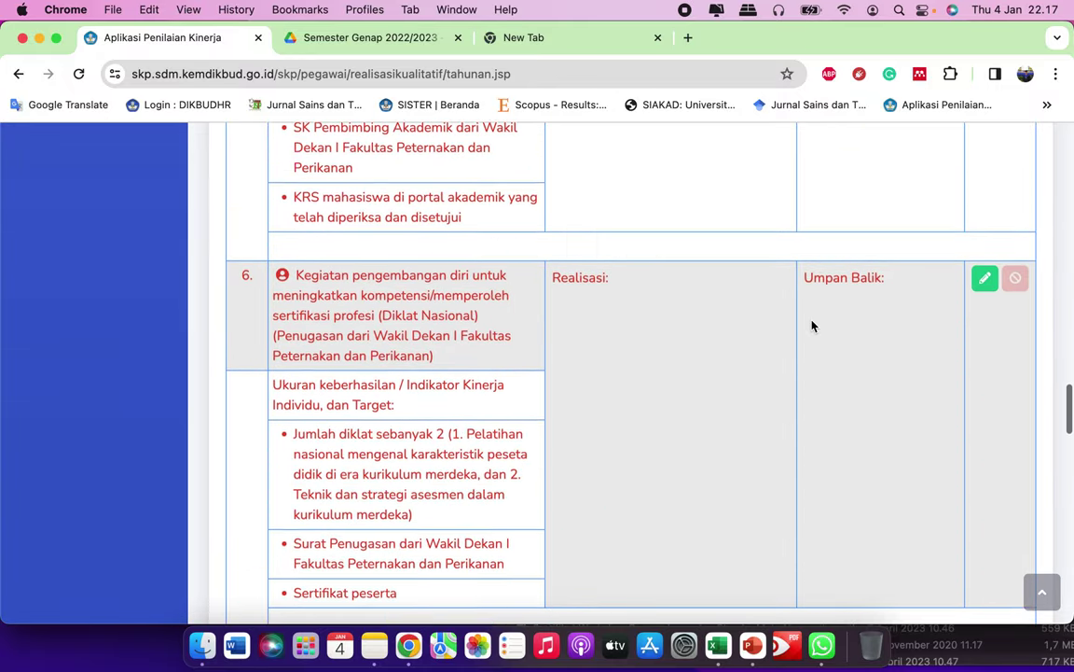
scroll(811, 327, up, 12)
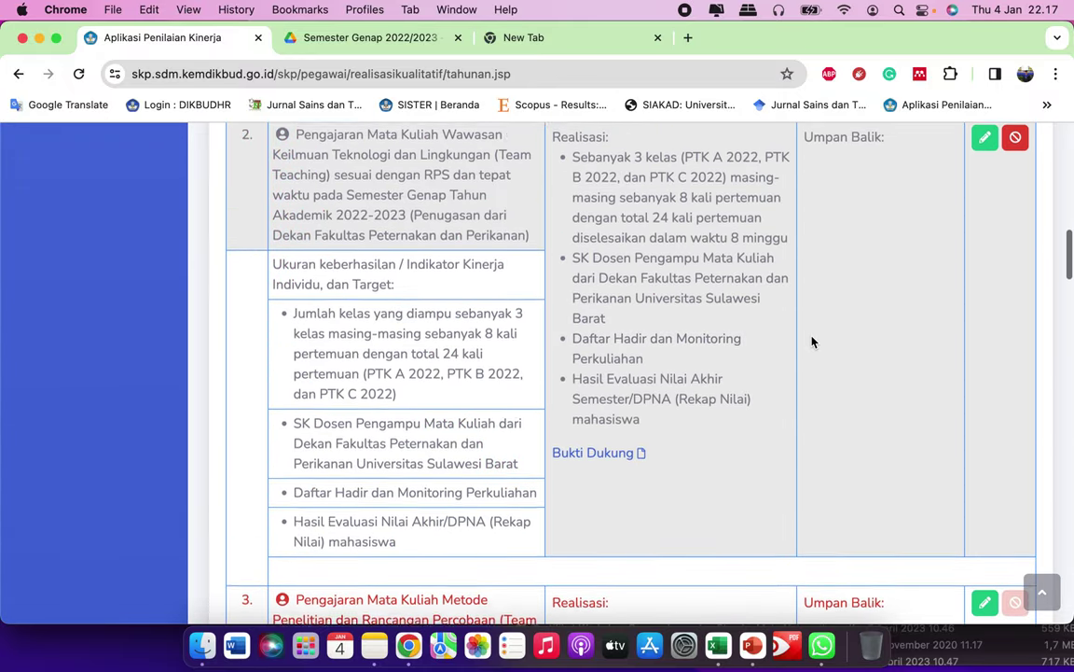
scroll(810, 341, down, 4)
scroll(811, 342, down, 1)
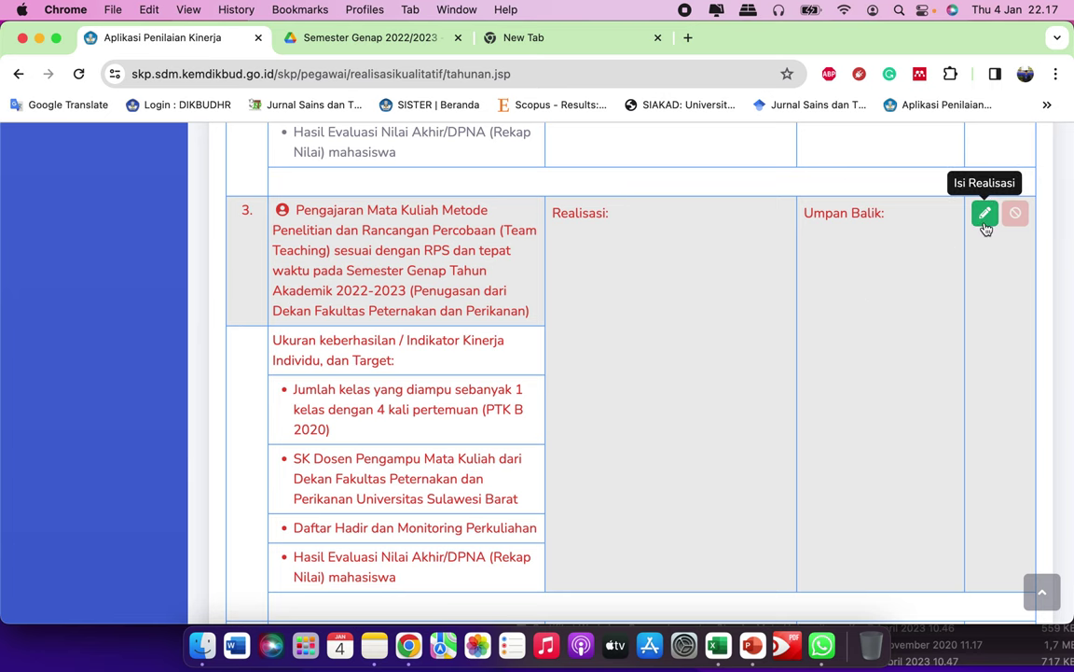
Step: Paste item 3 Metode Penelitian's Indikator paragraph from Notes into Realisasi, adding 'Semester'
click(985, 213)
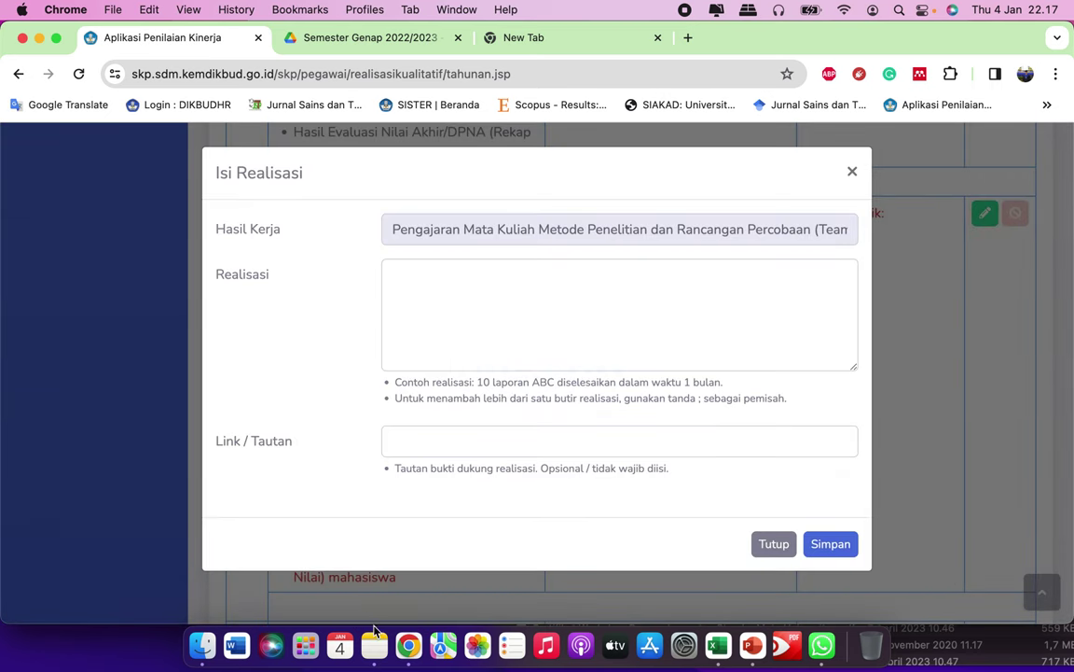
click(374, 636)
scroll(679, 412, down, 5)
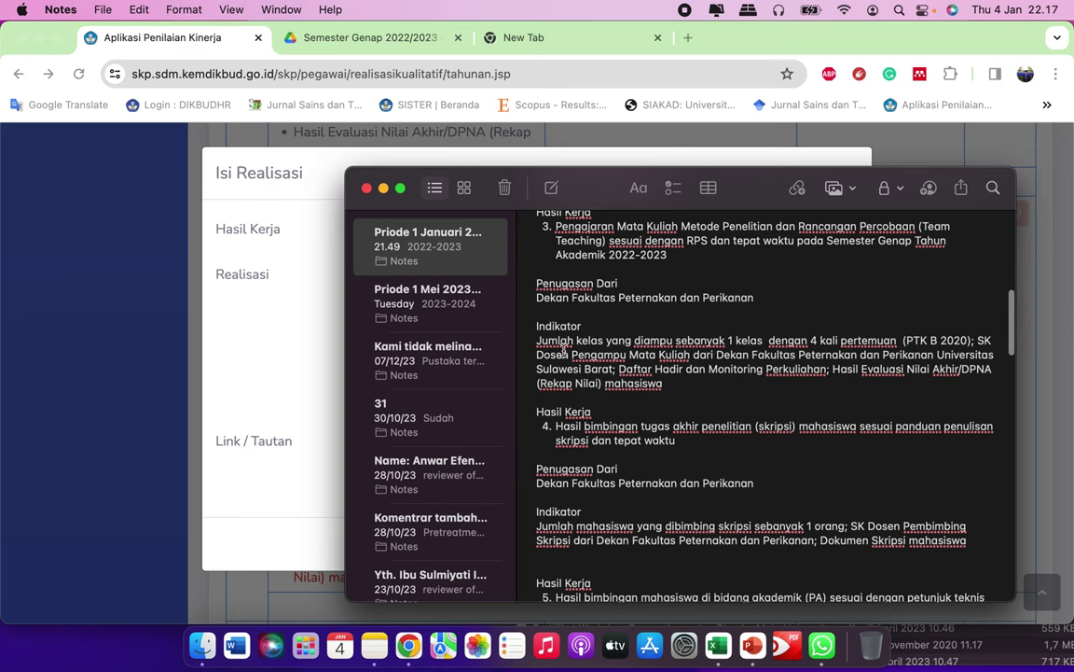
drag(537, 341, 674, 389)
key(super+c)
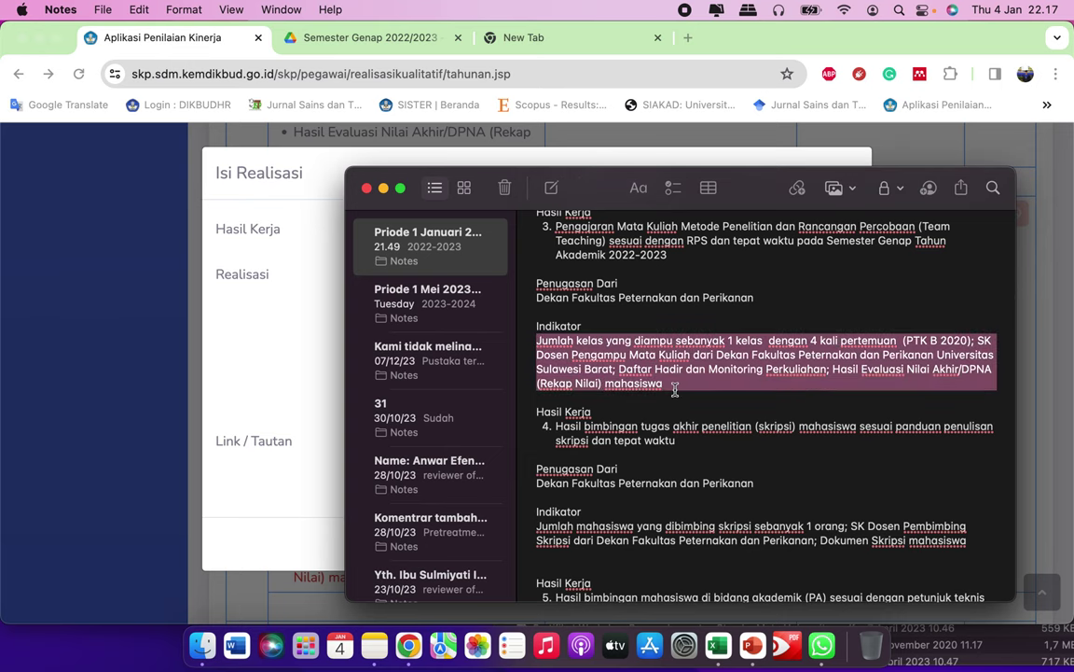
click(306, 377)
key(super+v)
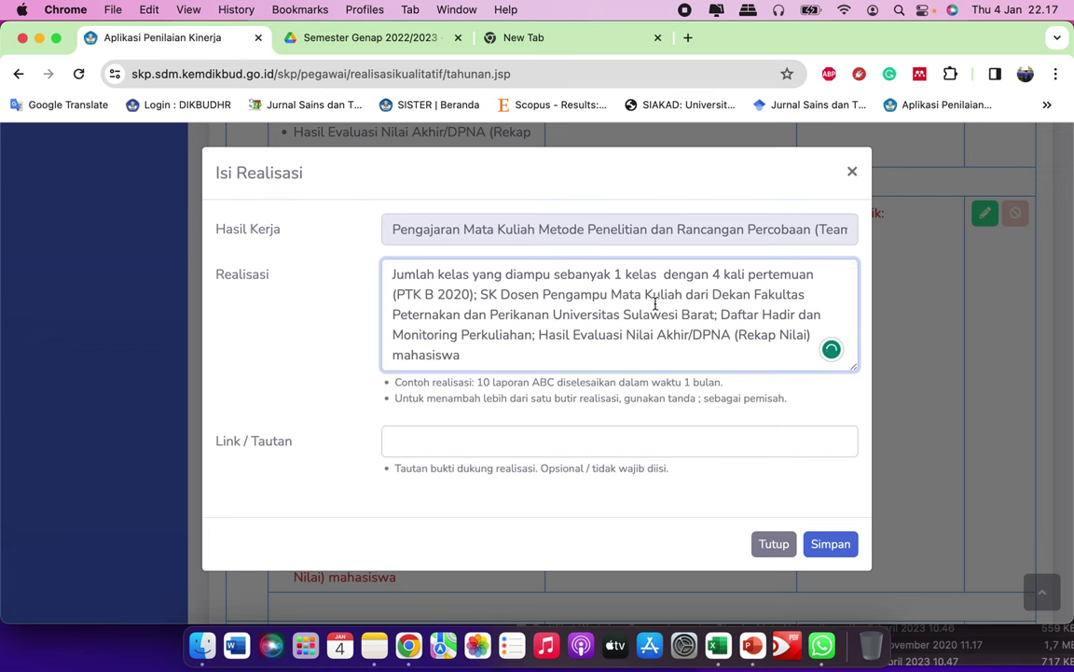
text(Semester)
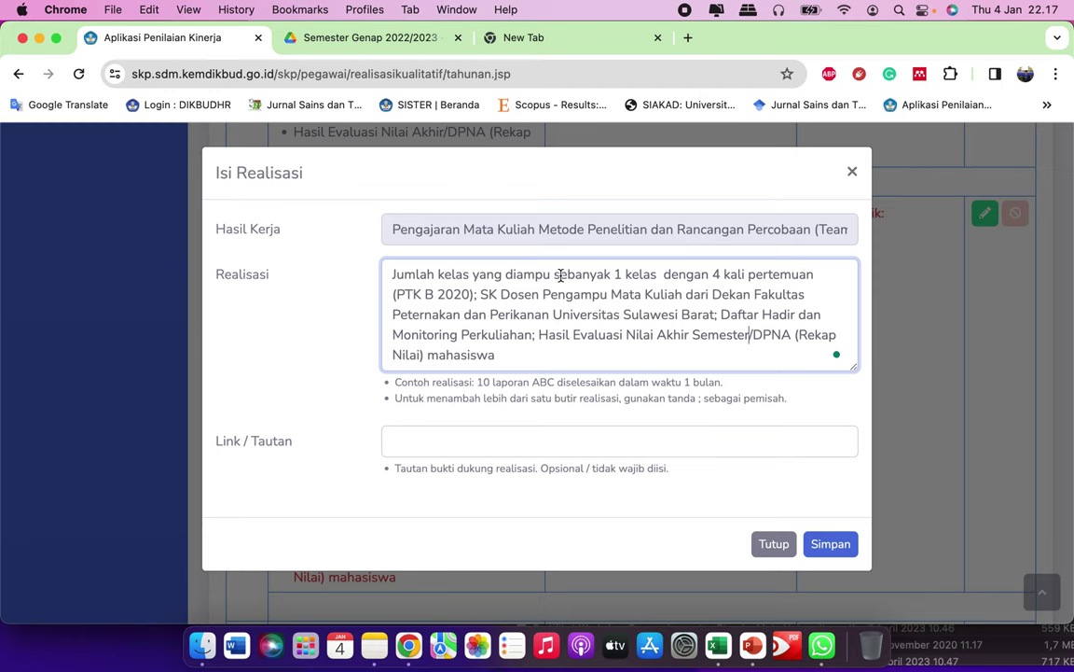
Step: Start the text with 'Sebanyak' and move 'PTK B 2020' into brackets after 'kelas'
key(super+BackSpace)
text(S)
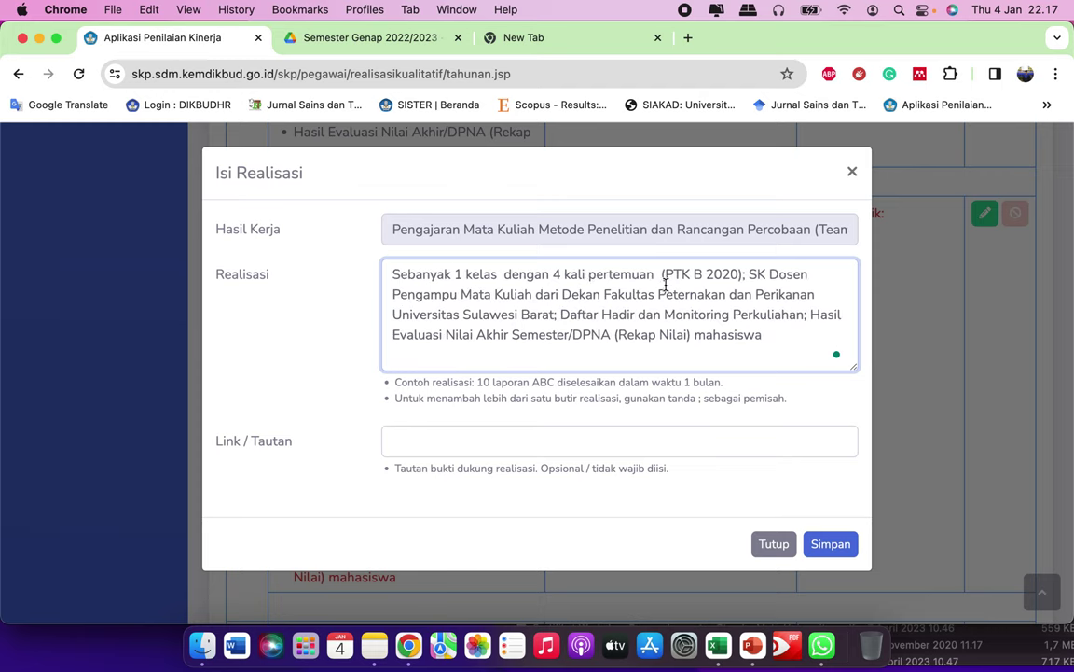
drag(663, 274, 733, 273)
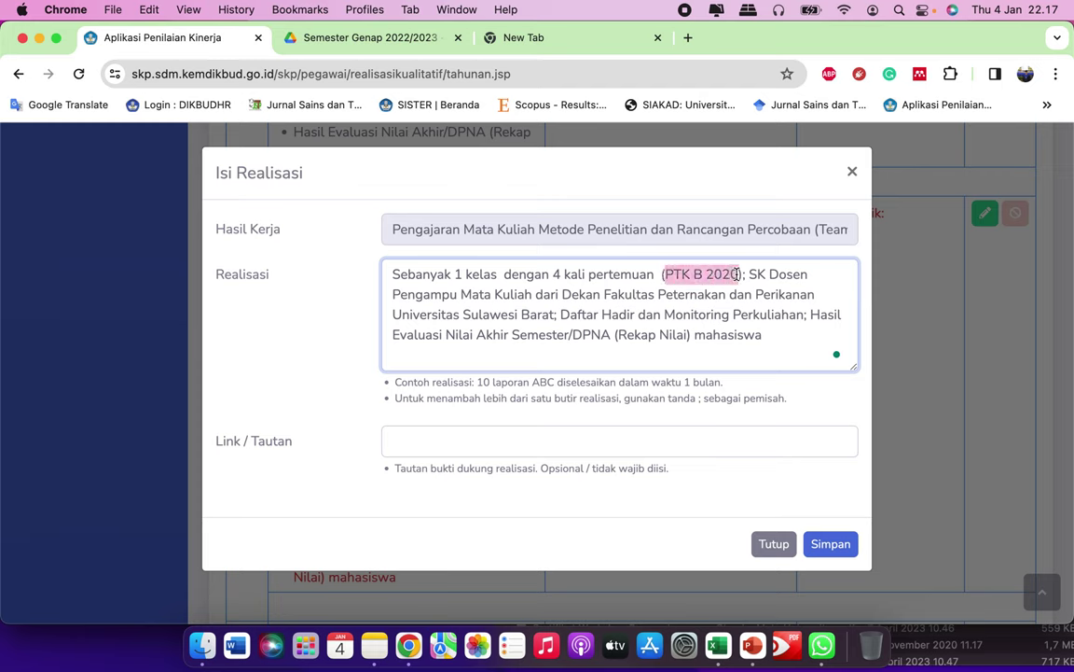
key(BackSpace)
key(Delete)
key(BackSpace)
key(BackSpace)
key(BackSpace)
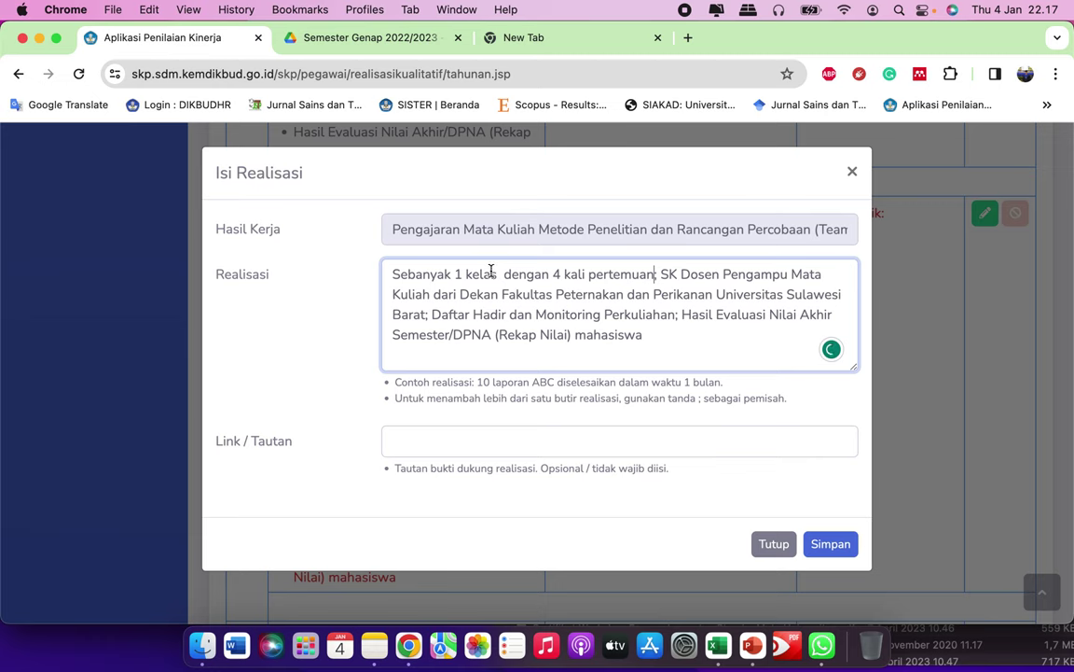
click(497, 273)
text(PTK B 2020)
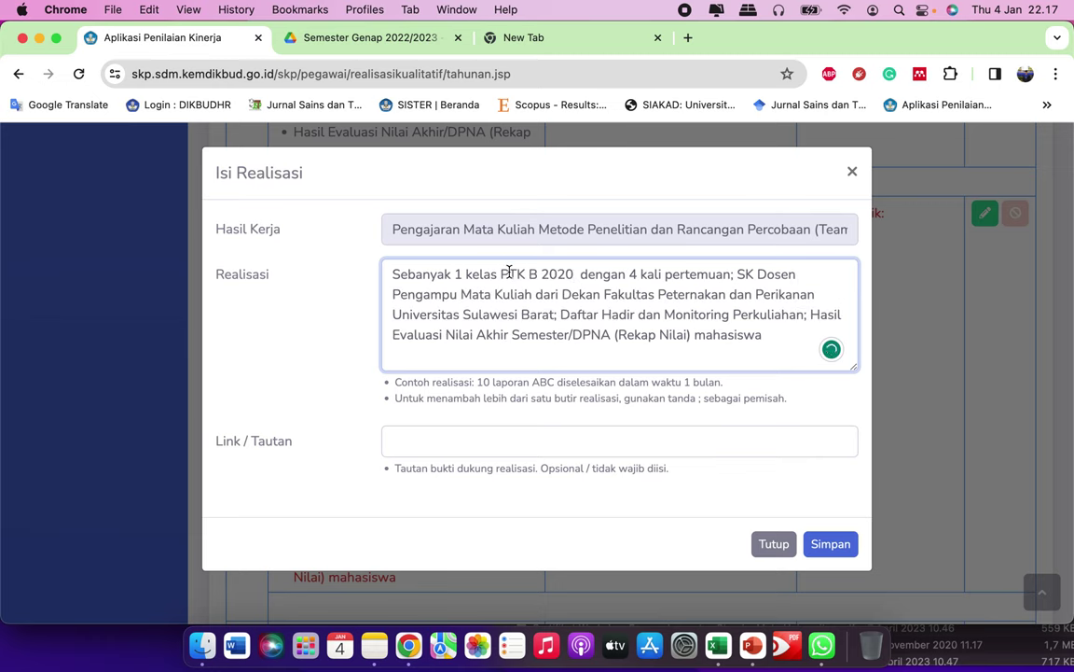
text(()
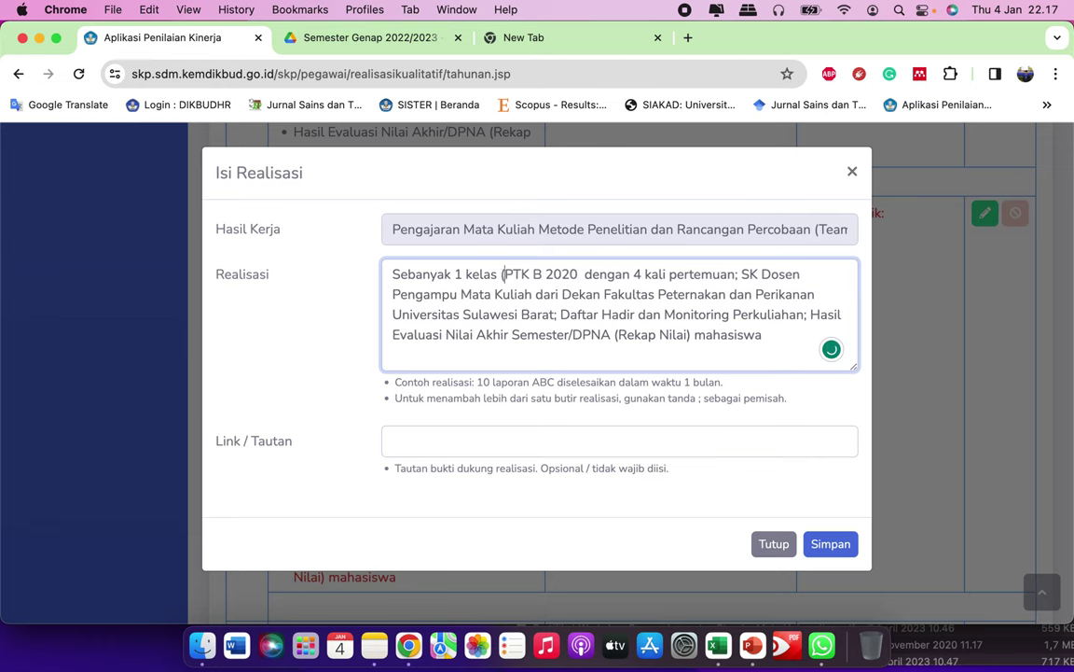
Step: Finish the text with 'dengan 4 kali pertemuan diselesaikan dalam 4 minggu'
click(583, 274)
key(BackSpace)
key(BackSpace)
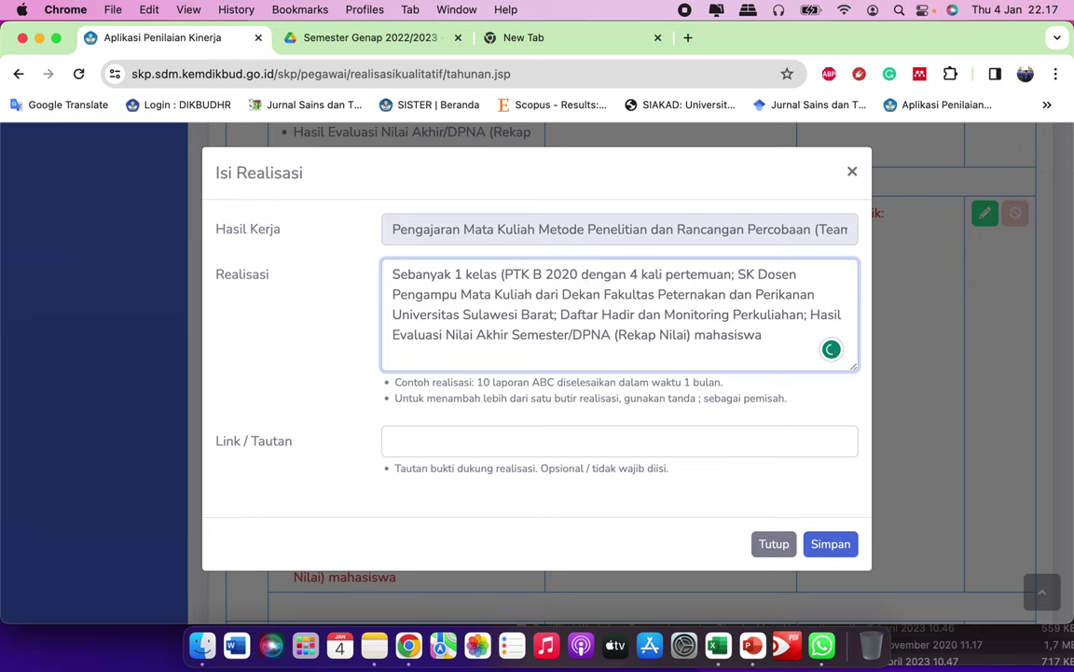
text() dengan)
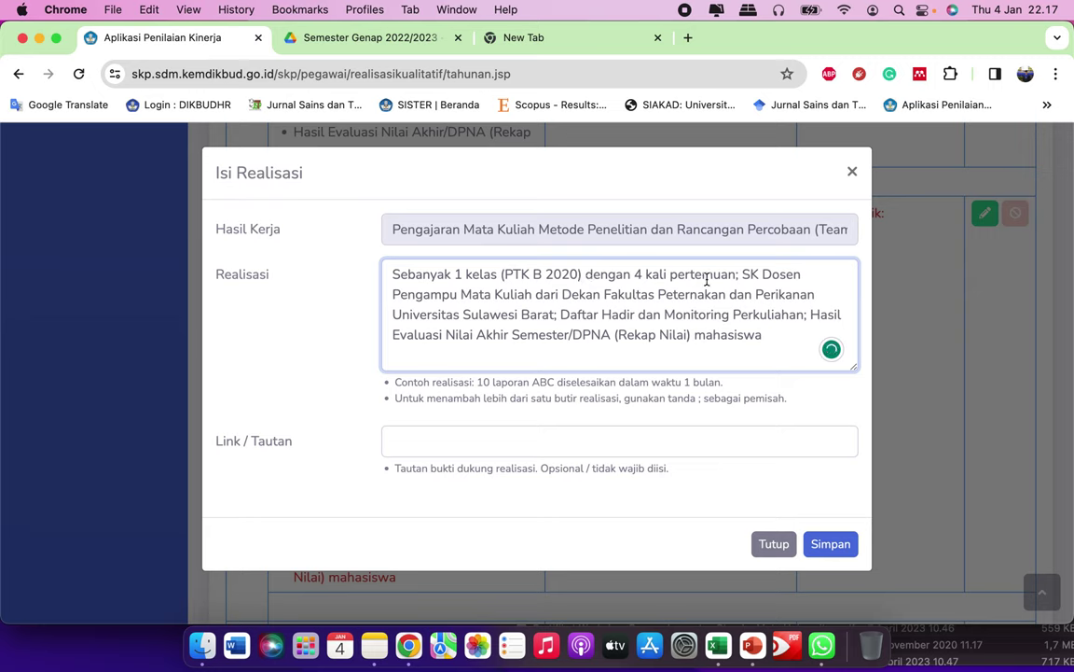
text( 4 kali pertemuan diseles)
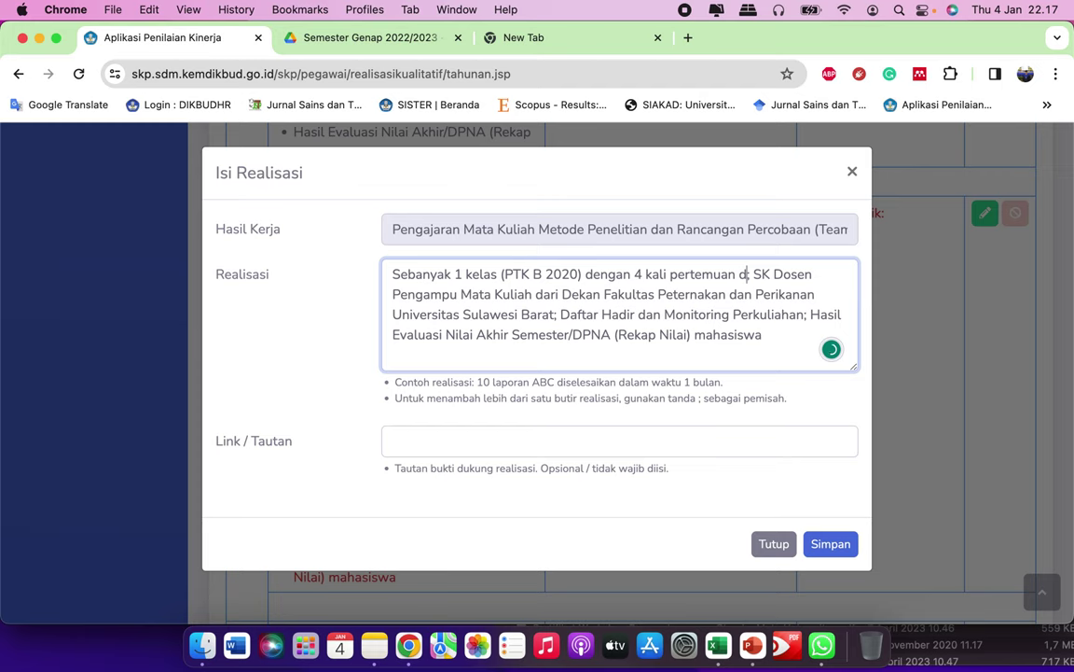
text(aikan)
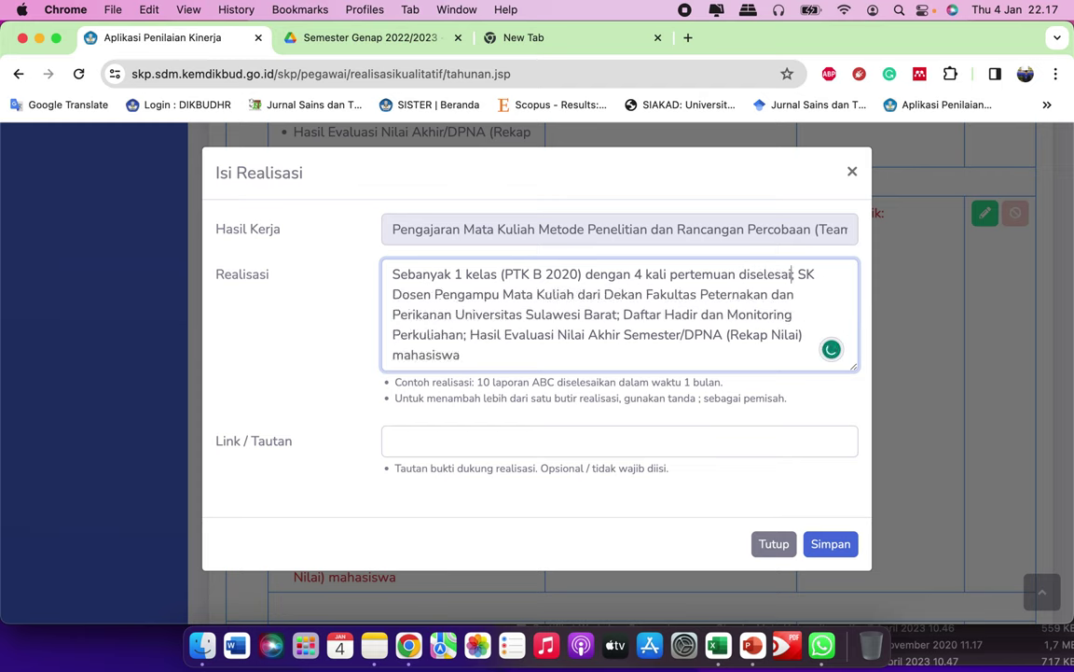
text( dalam )
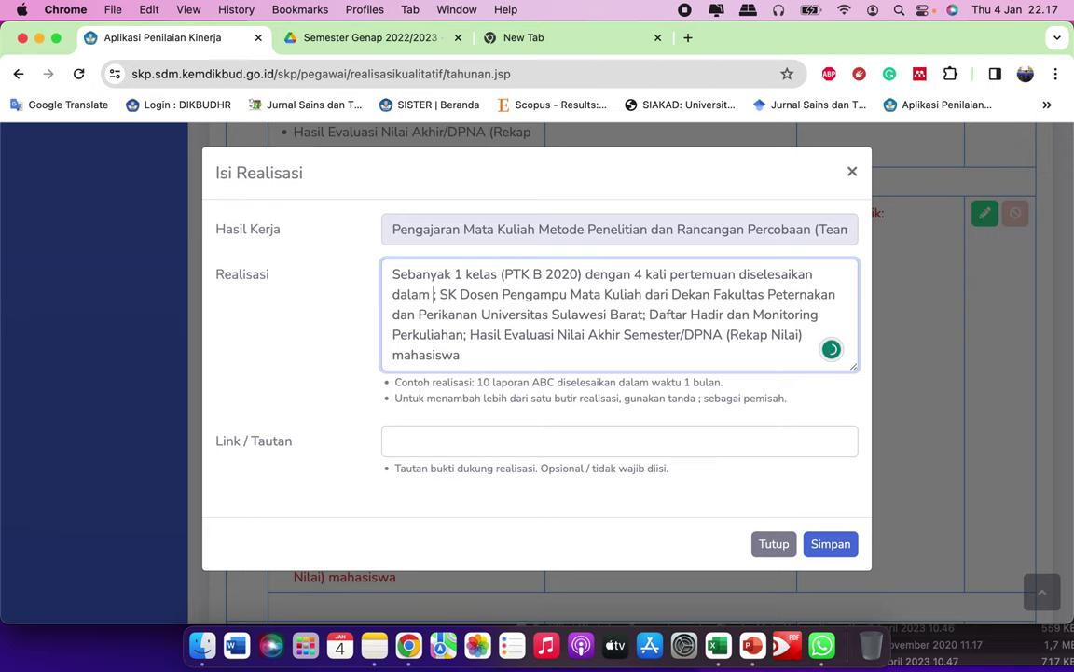
text(4)
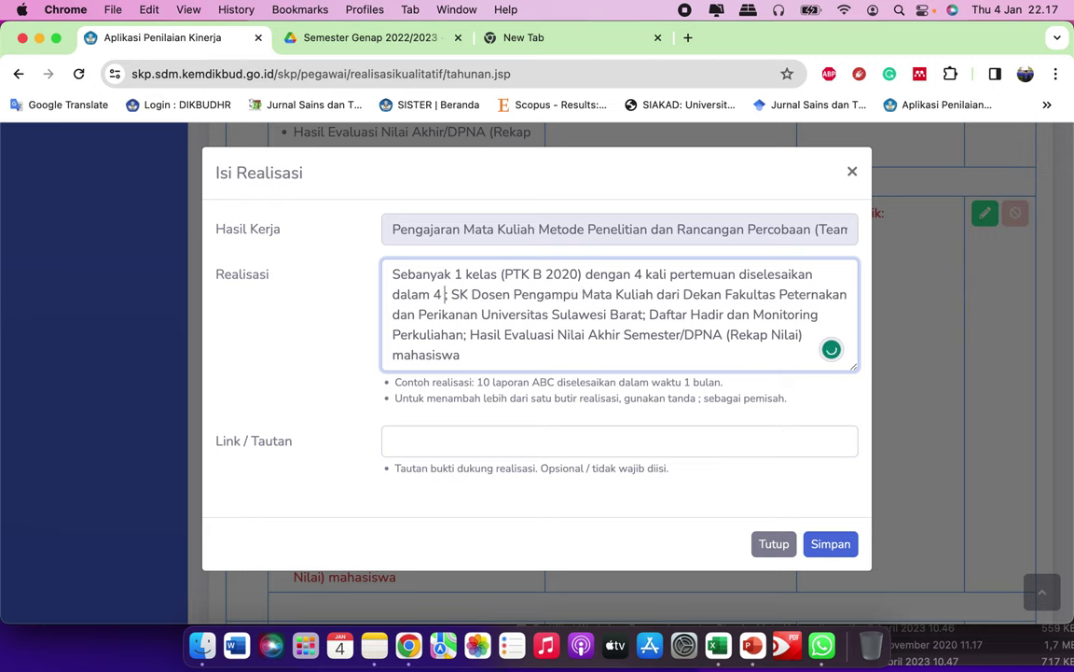
text( minggu)
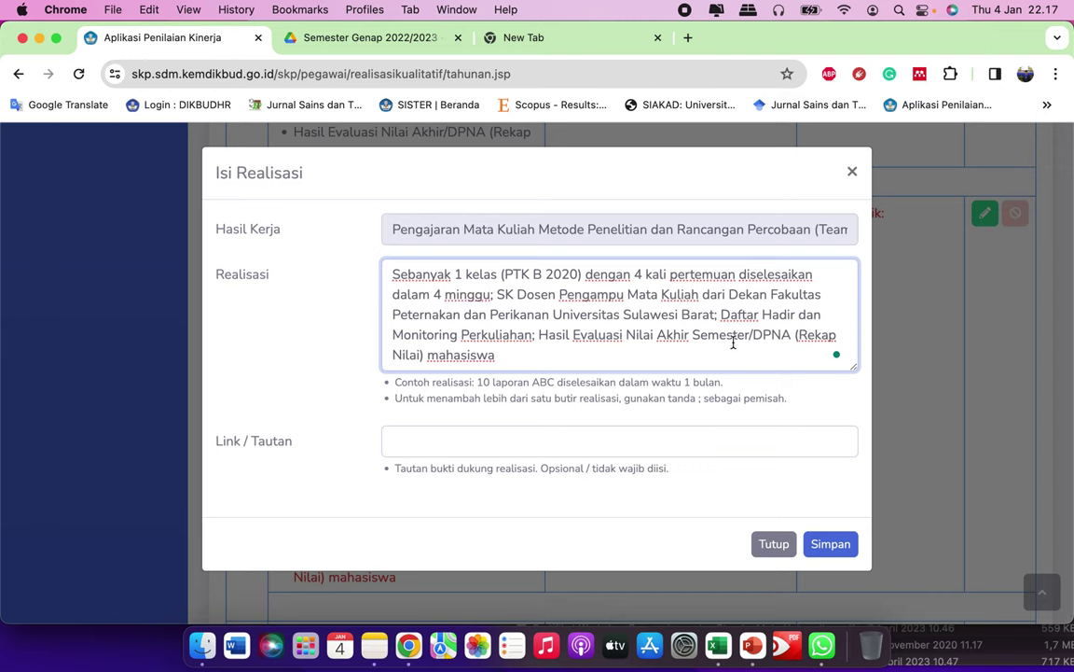
click(501, 449)
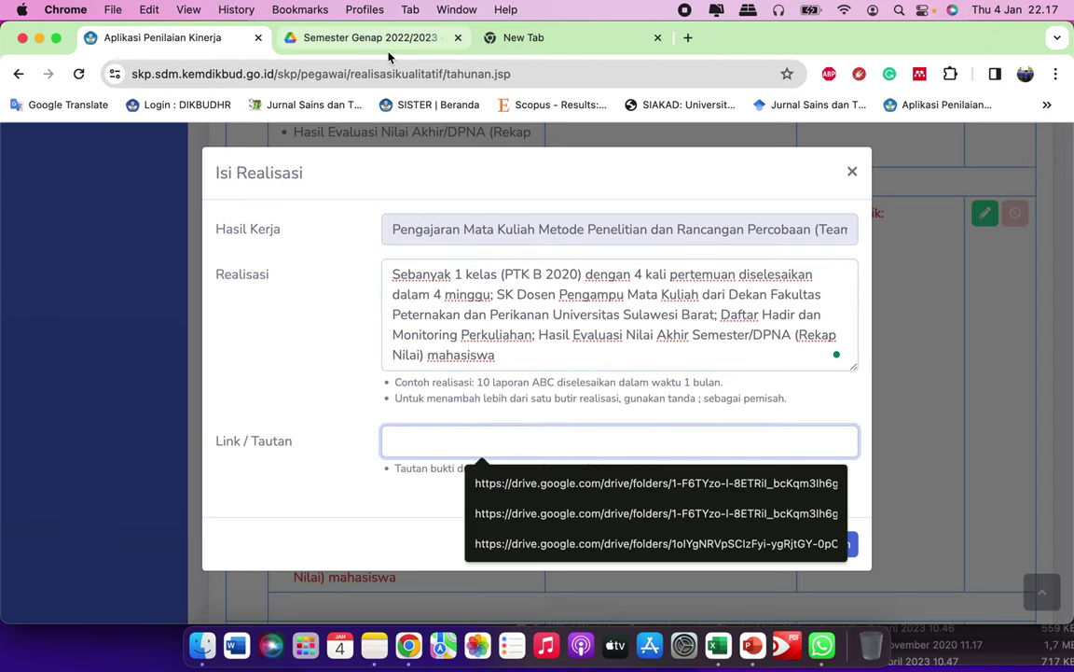
Step: Select the Mata Kuliah Metode Penelitian dan Rancangan Percobaan folder in Semester Genap 2022/2023
click(383, 42)
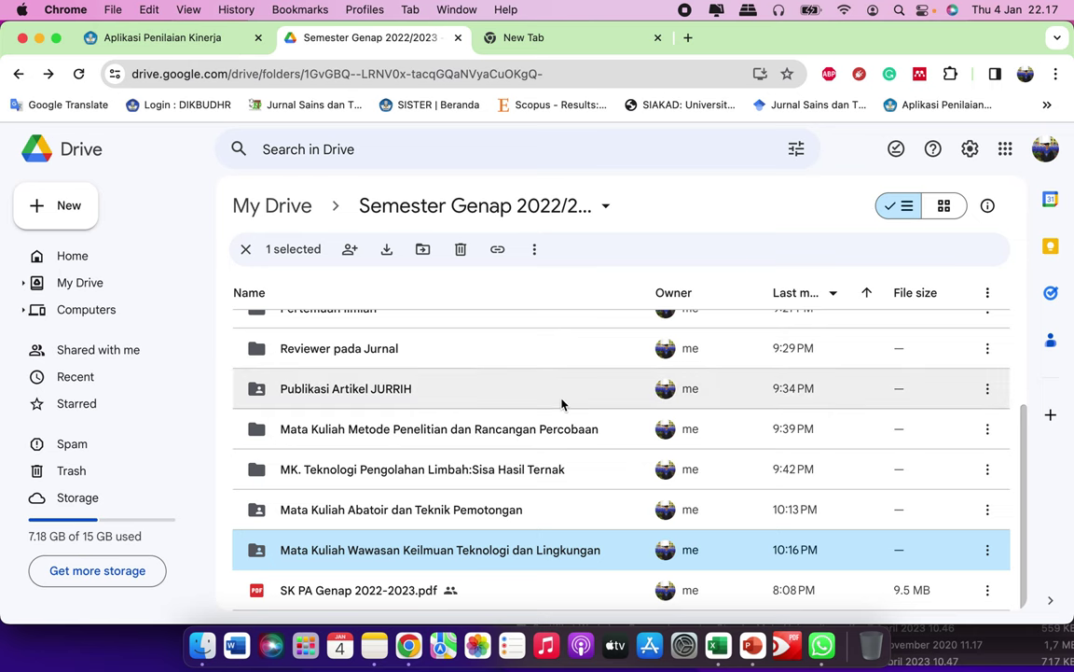
click(235, 37)
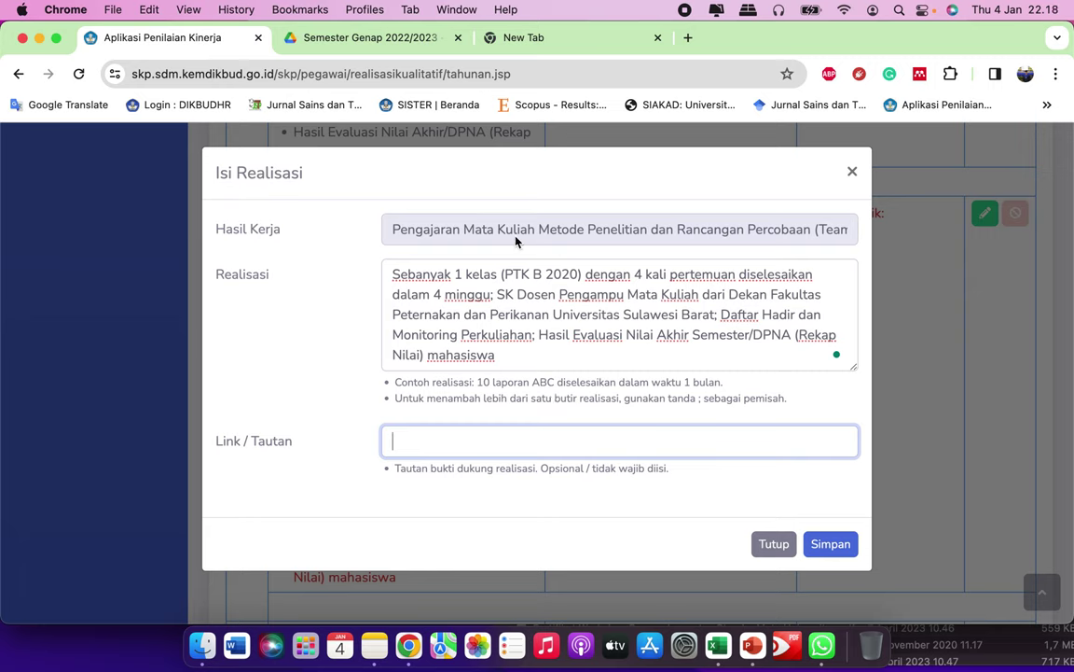
click(340, 37)
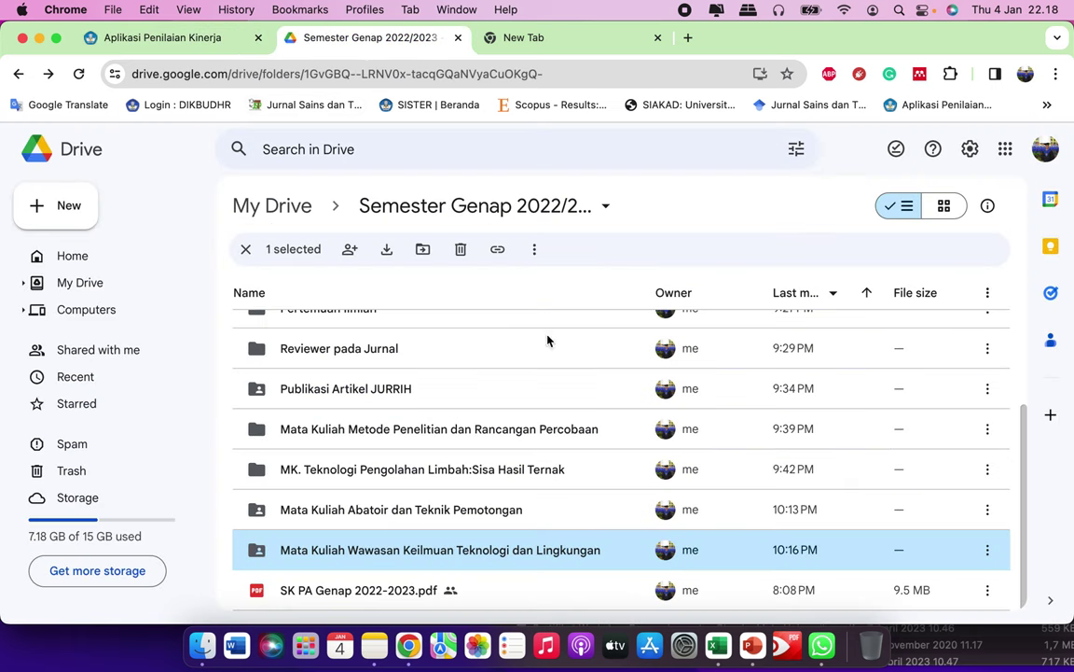
click(427, 434)
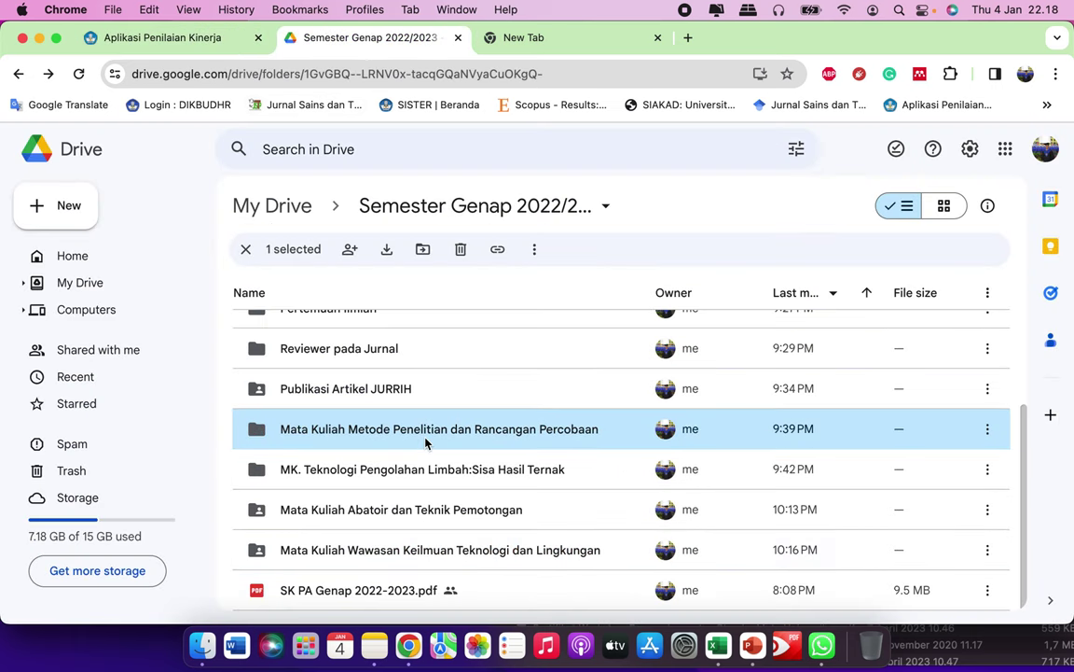
Step: Scroll the folder listing and open then dismiss the current folder's actions menu
scroll(606, 457, up, 1)
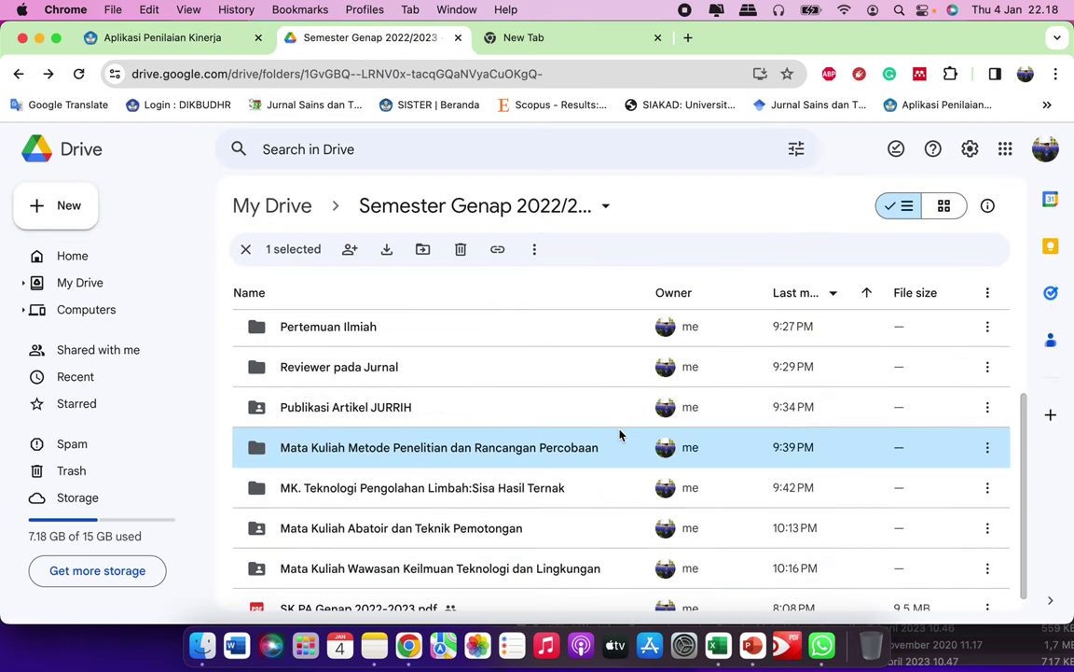
scroll(485, 457, up, 3)
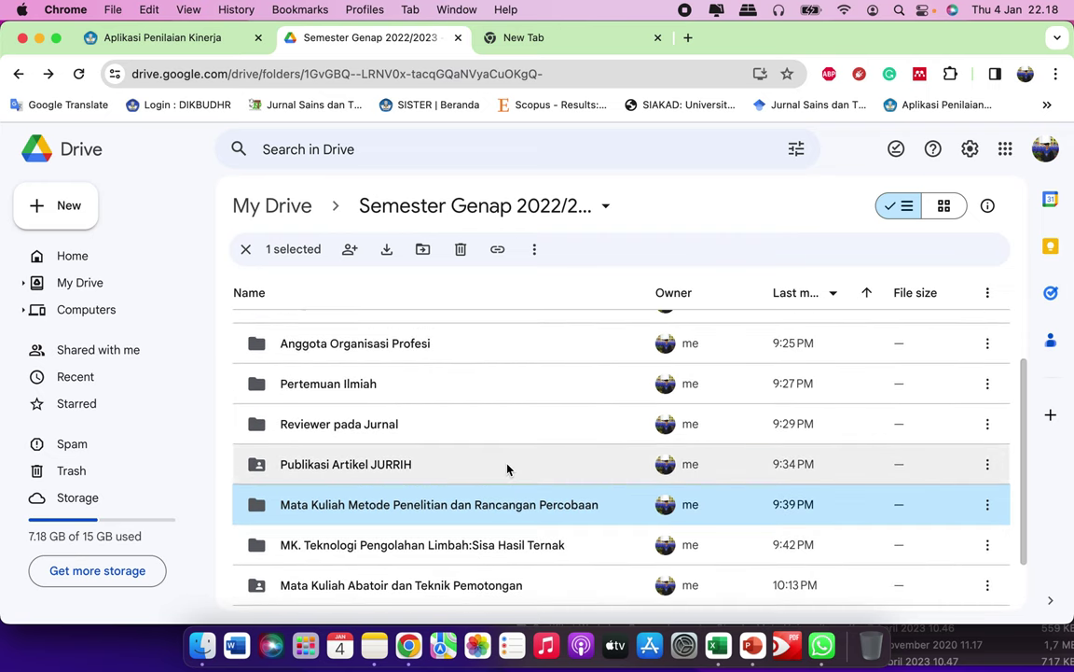
scroll(507, 468, up, 7)
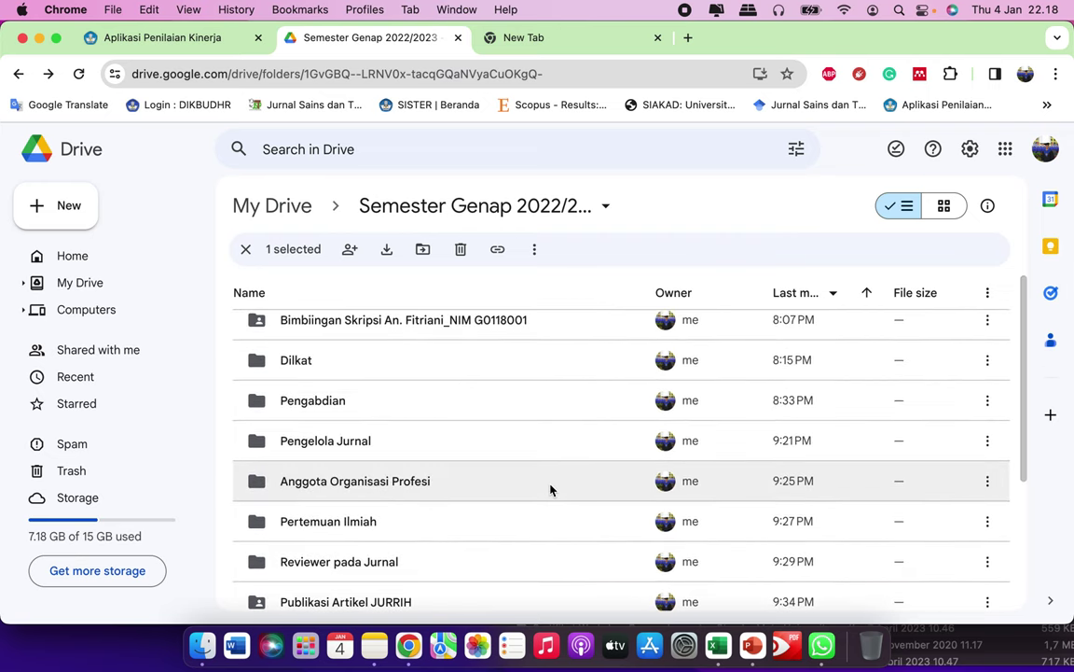
scroll(550, 497, down, 2)
scroll(551, 496, down, 4)
scroll(558, 438, up, 2)
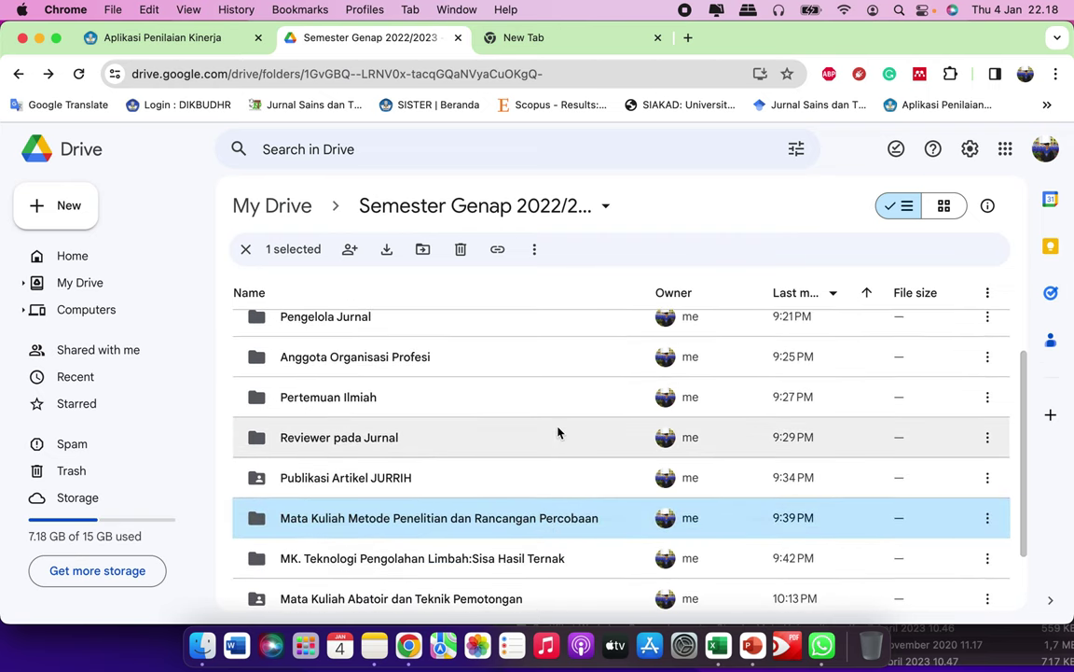
scroll(549, 436, up, 6)
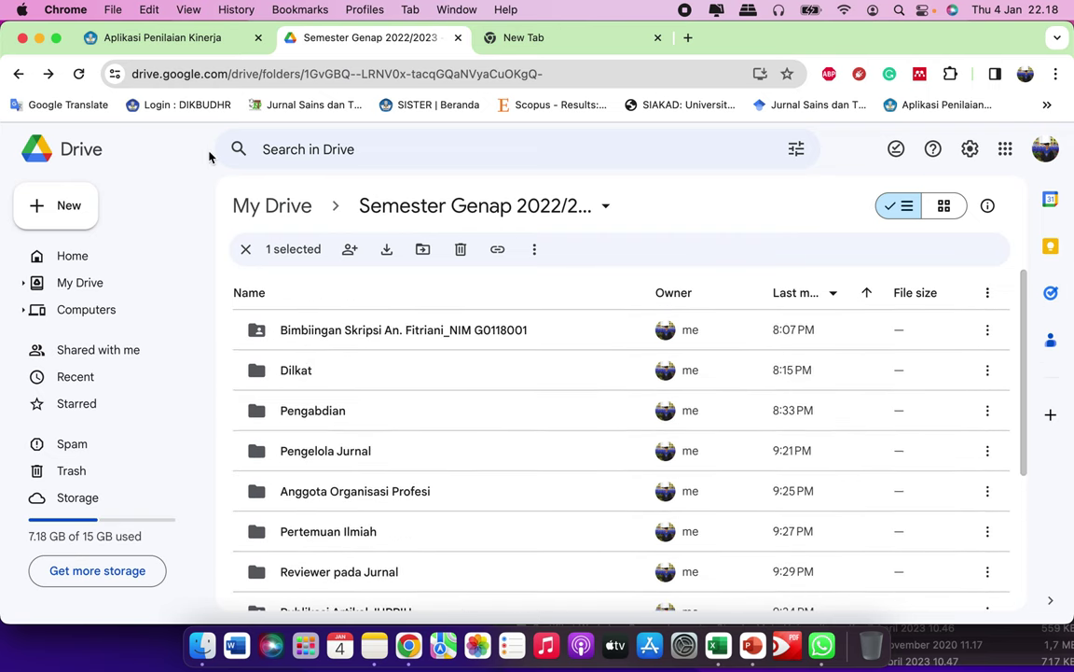
click(436, 209)
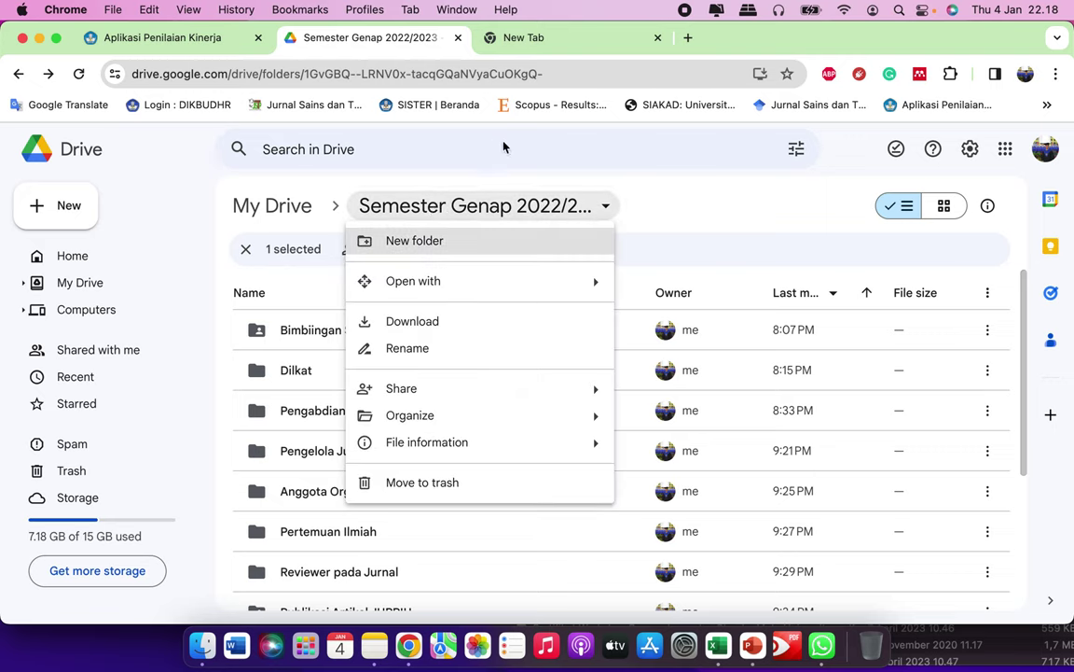
click(696, 192)
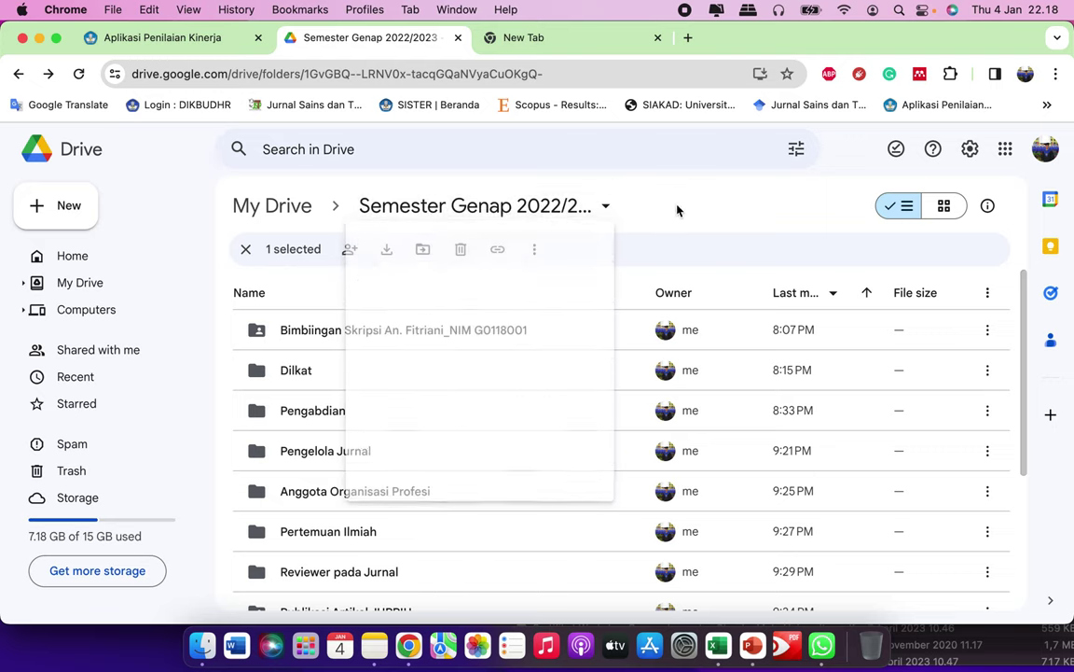
Step: From My Drive, share Semester Genap 2022/2023 with anyone with the link as Viewer
click(19, 73)
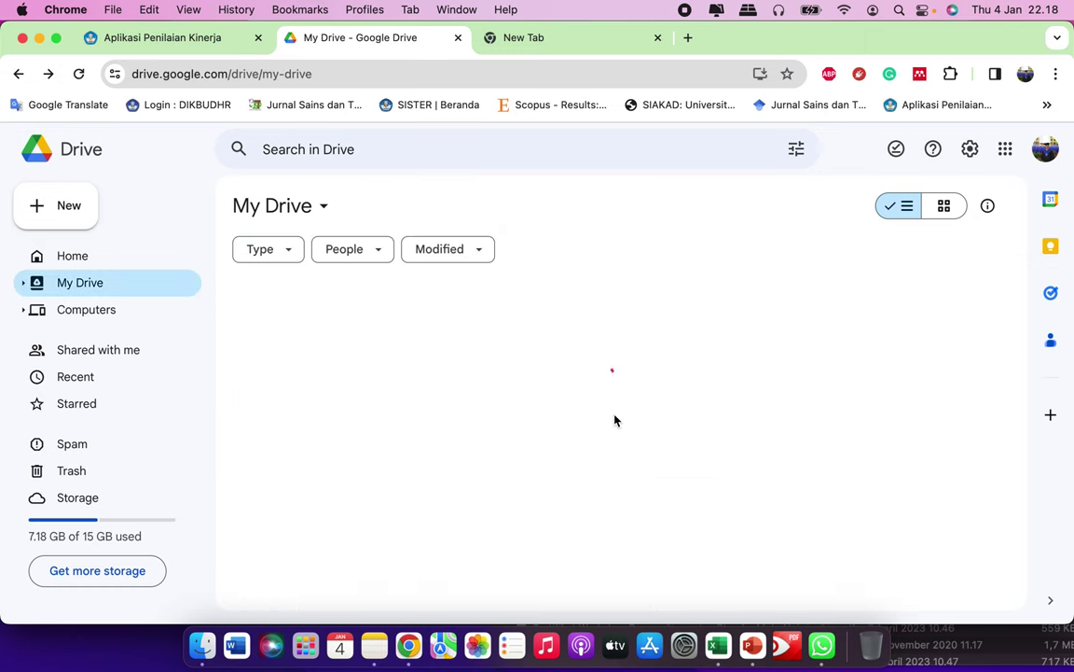
scroll(517, 461, down, 3)
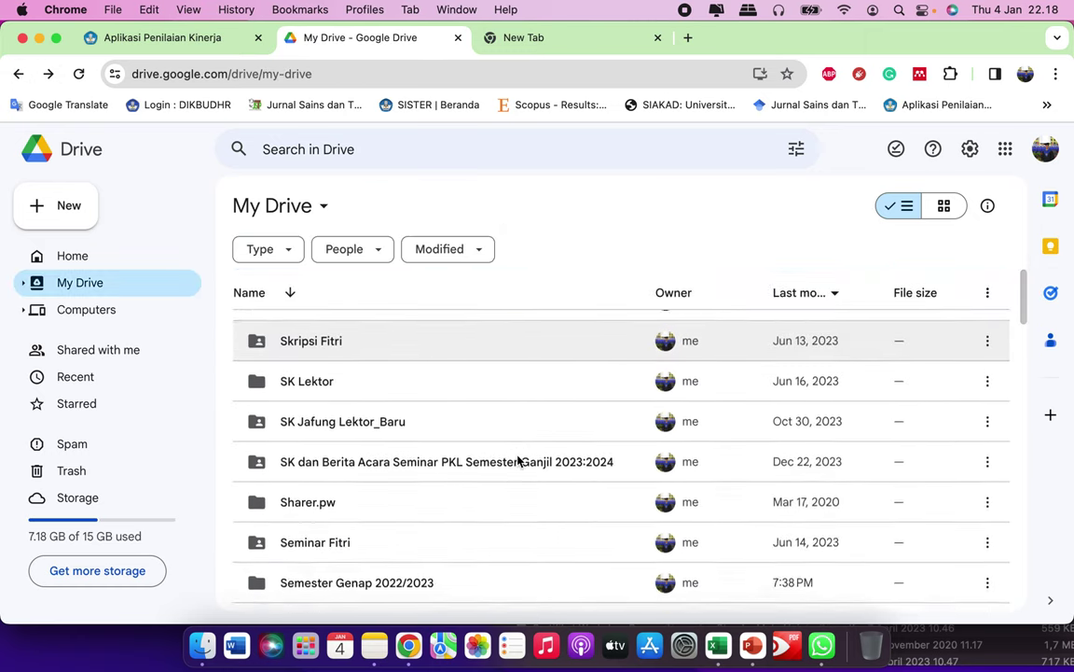
scroll(483, 499, down, 2)
click(497, 477)
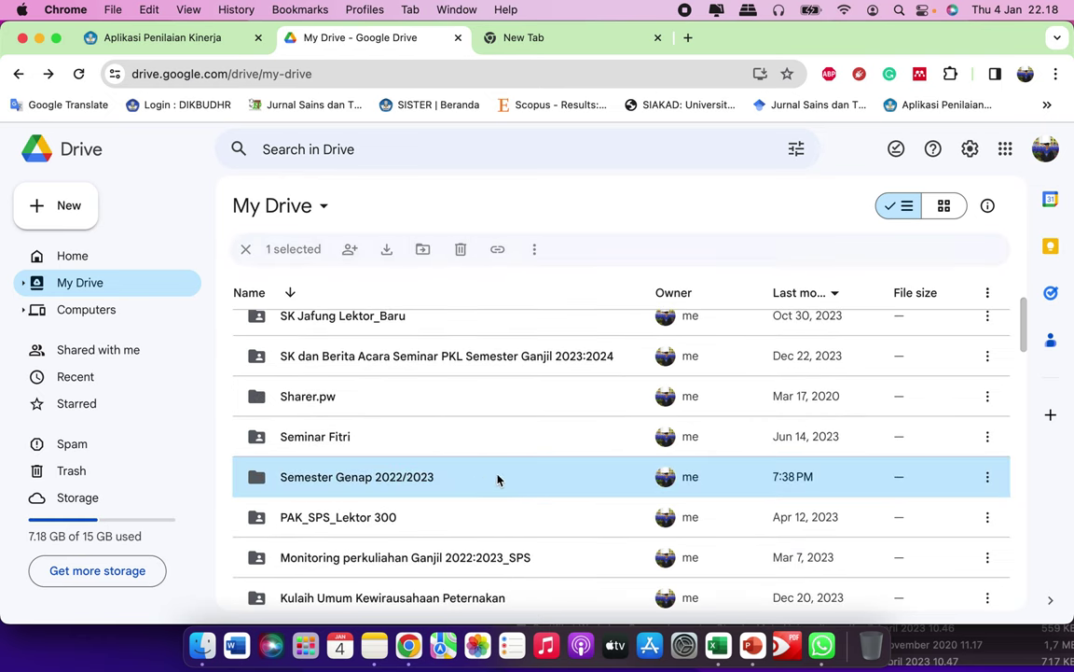
click(989, 476)
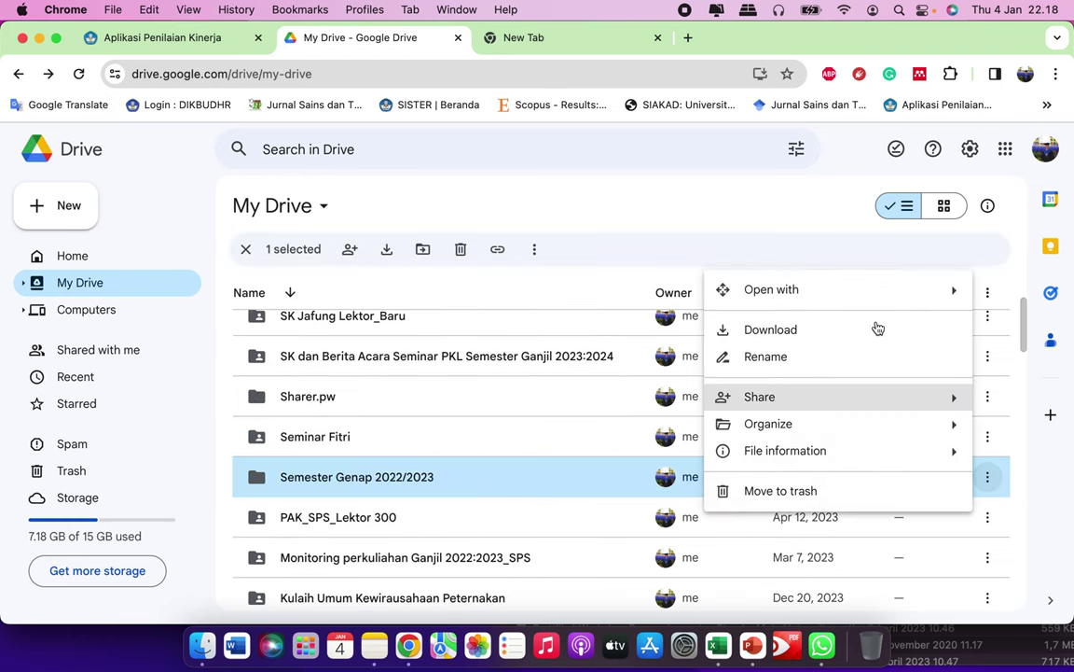
mouse_move(794, 406)
click(553, 410)
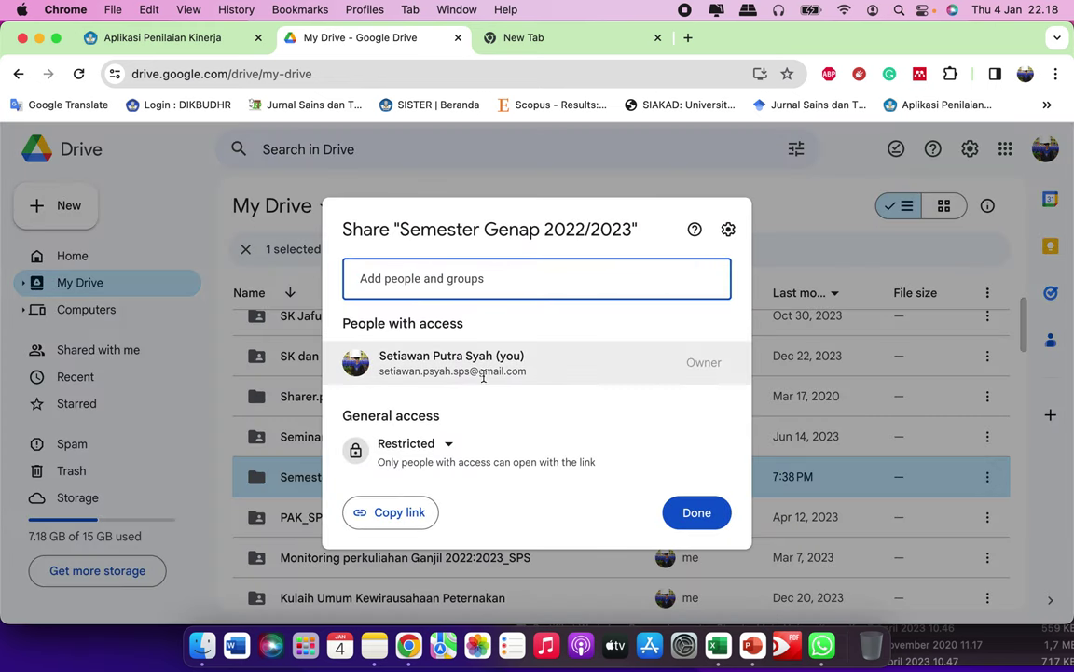
click(411, 444)
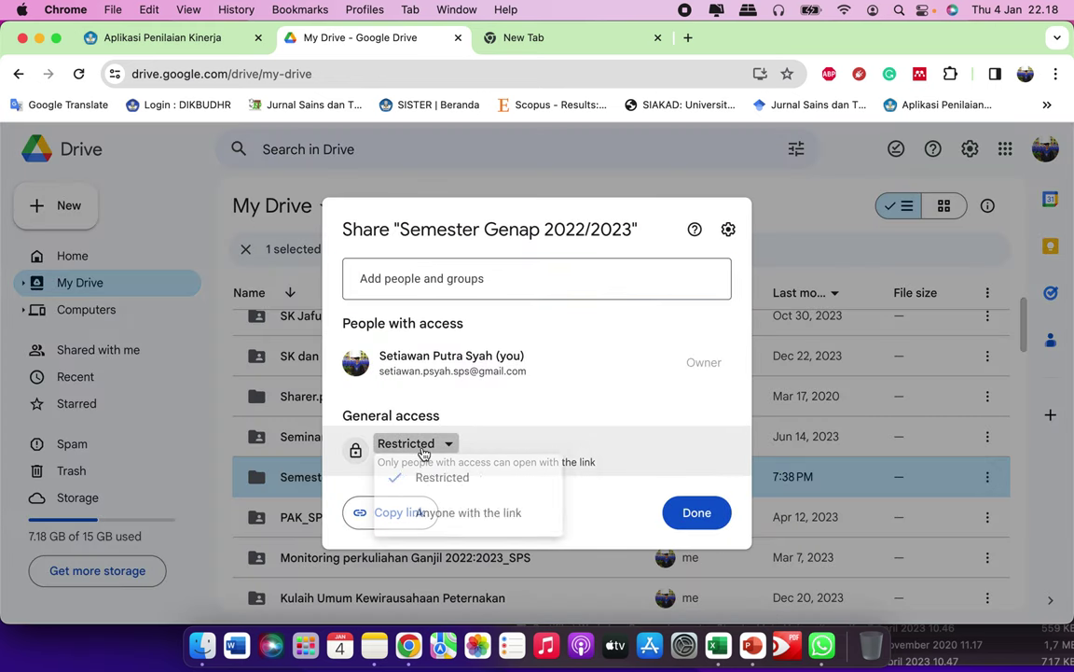
click(433, 517)
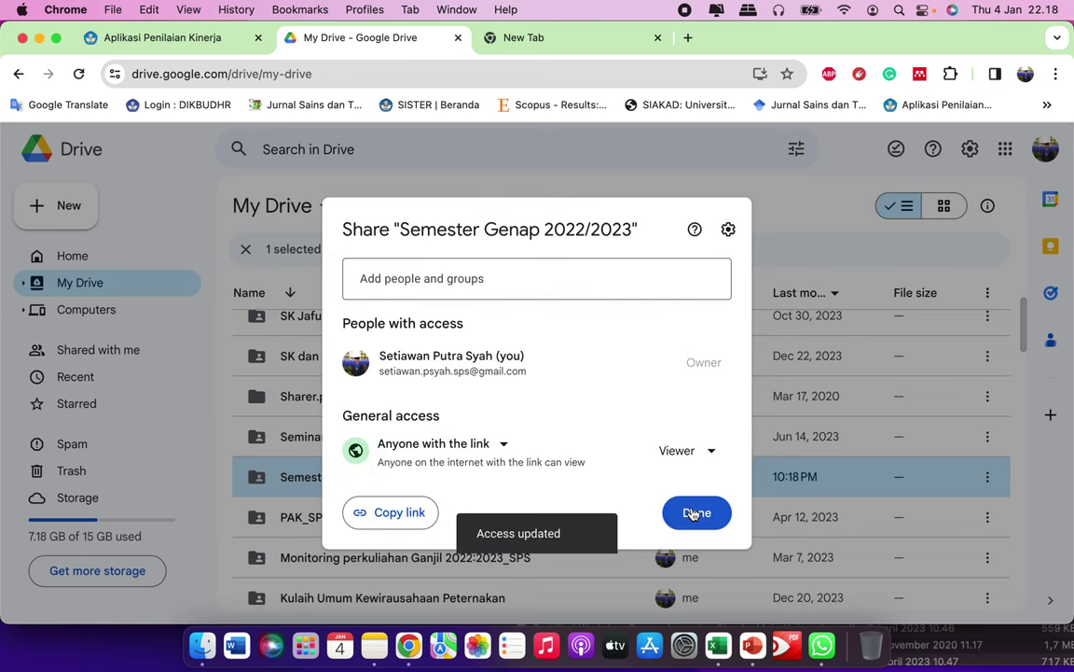
click(695, 510)
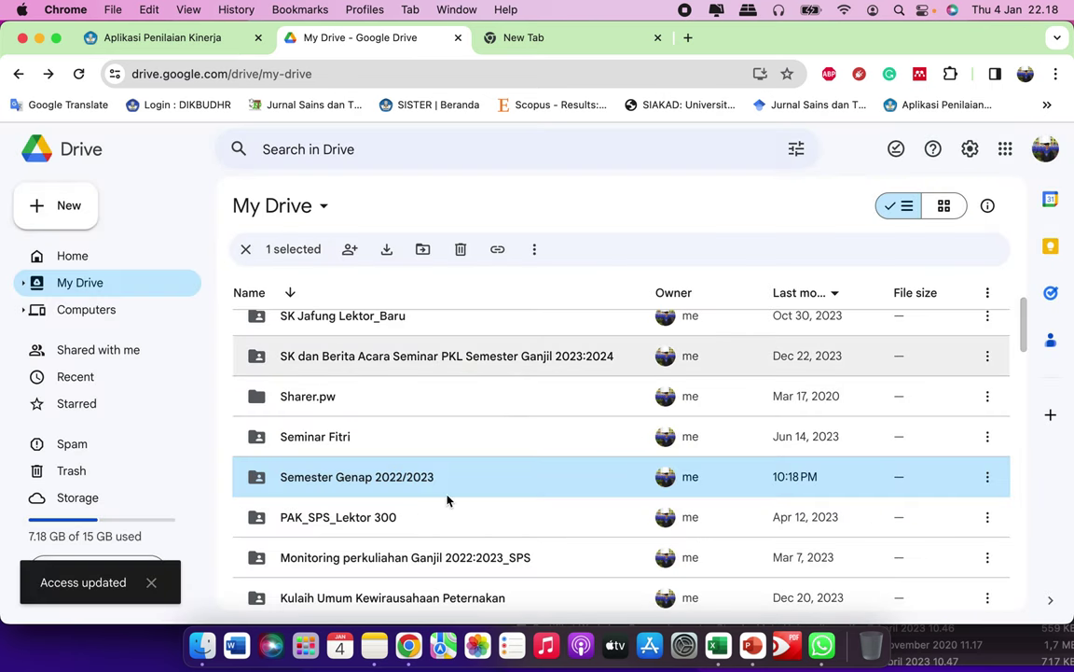
Step: Open the Semester Genap 2022/2023 folder and locate the Metode Penelitian folder
double_click(405, 481)
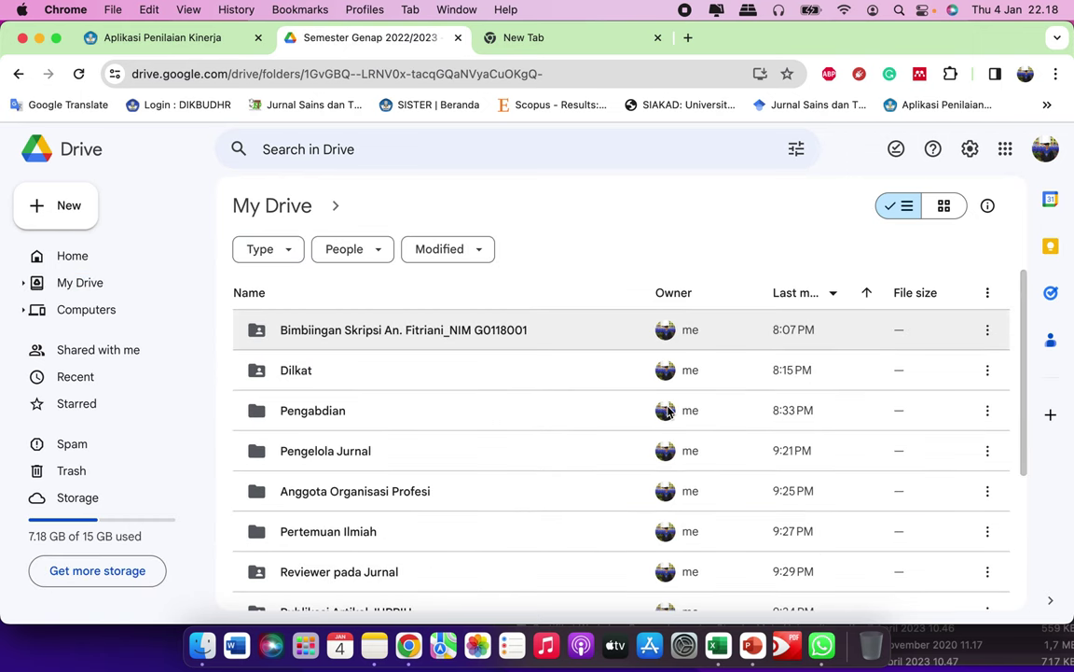
scroll(667, 410, down, 1)
scroll(465, 408, up, 1)
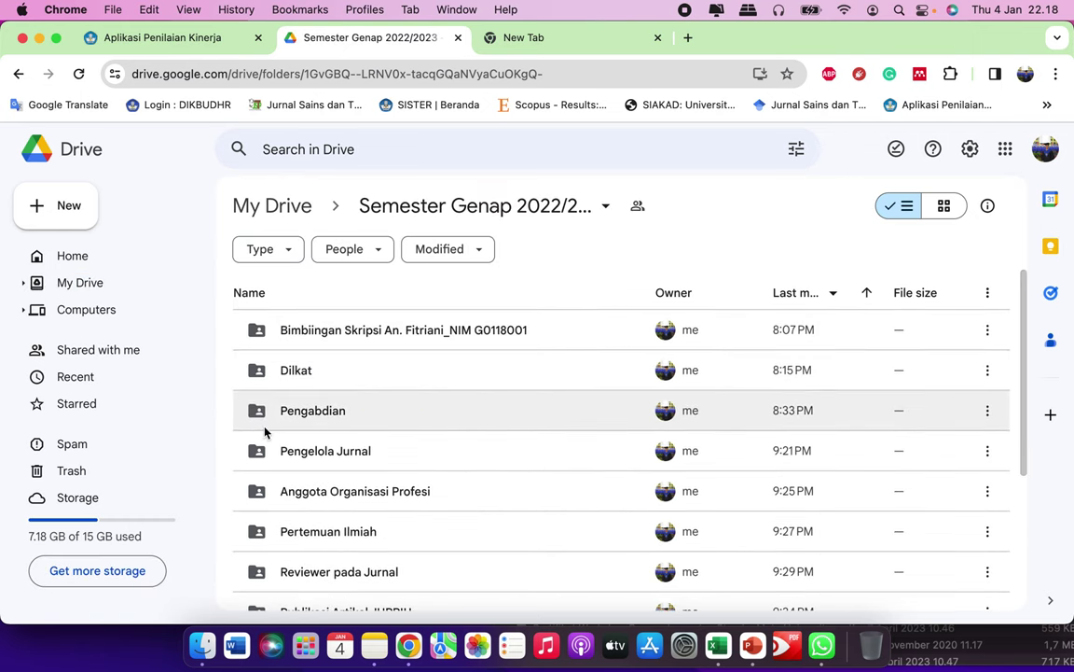
scroll(264, 432, down, 2)
scroll(264, 431, down, 4)
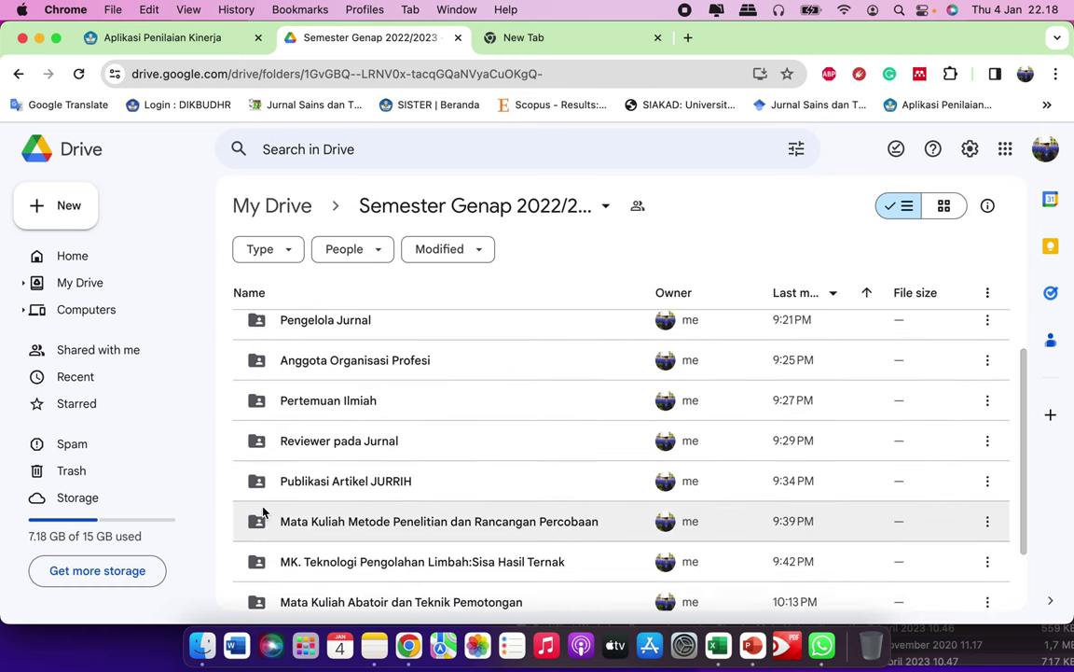
scroll(263, 511, down, 1)
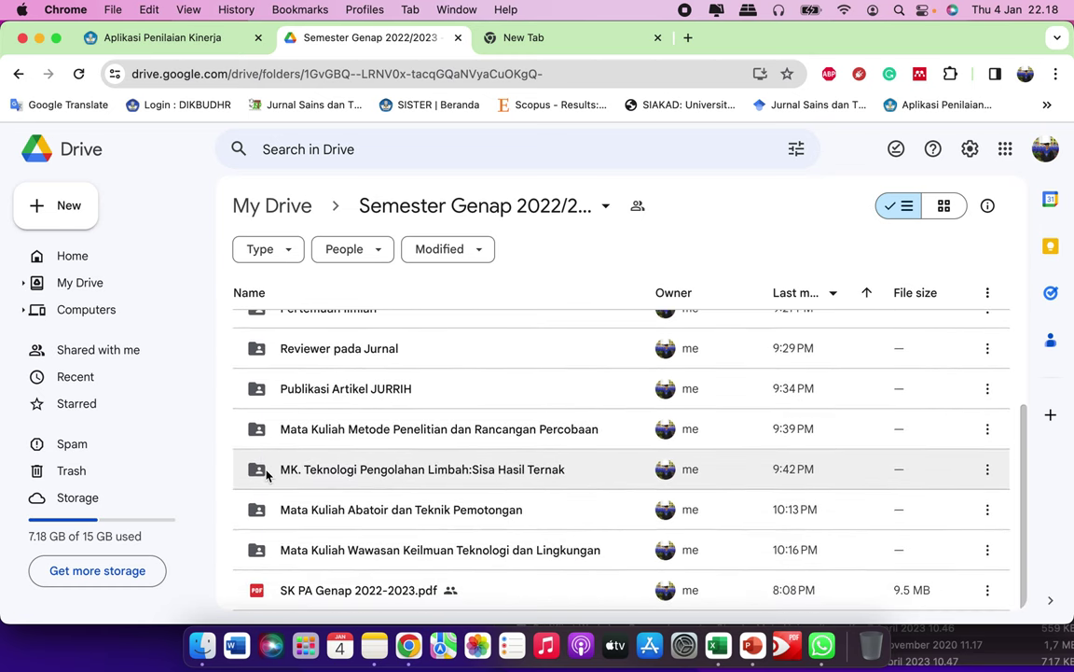
scroll(408, 485, up, 5)
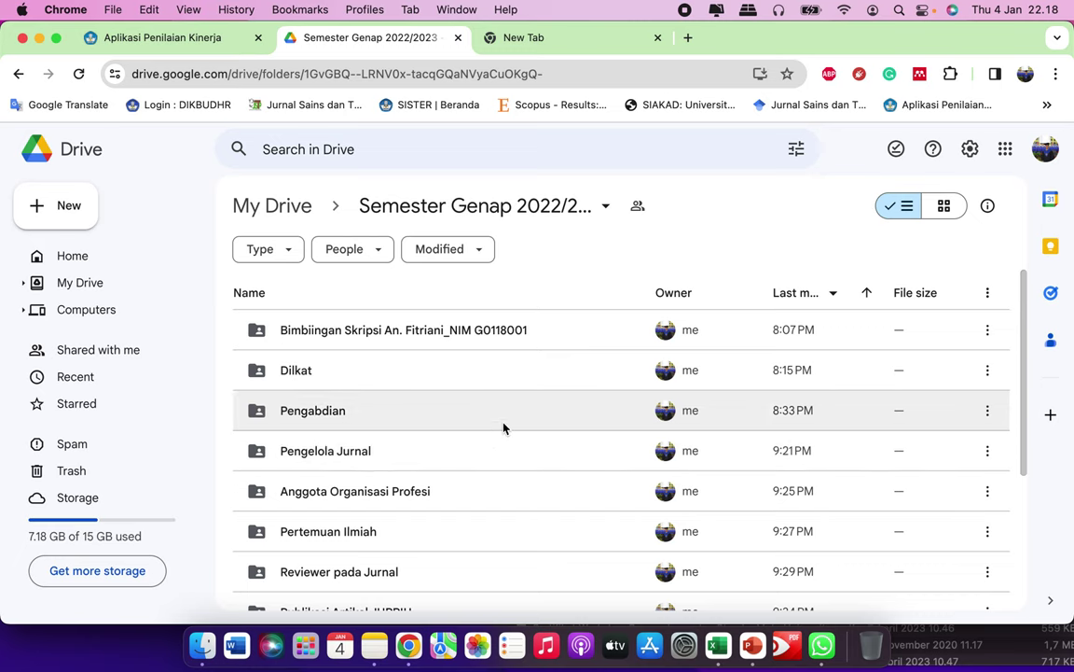
scroll(560, 438, down, 4)
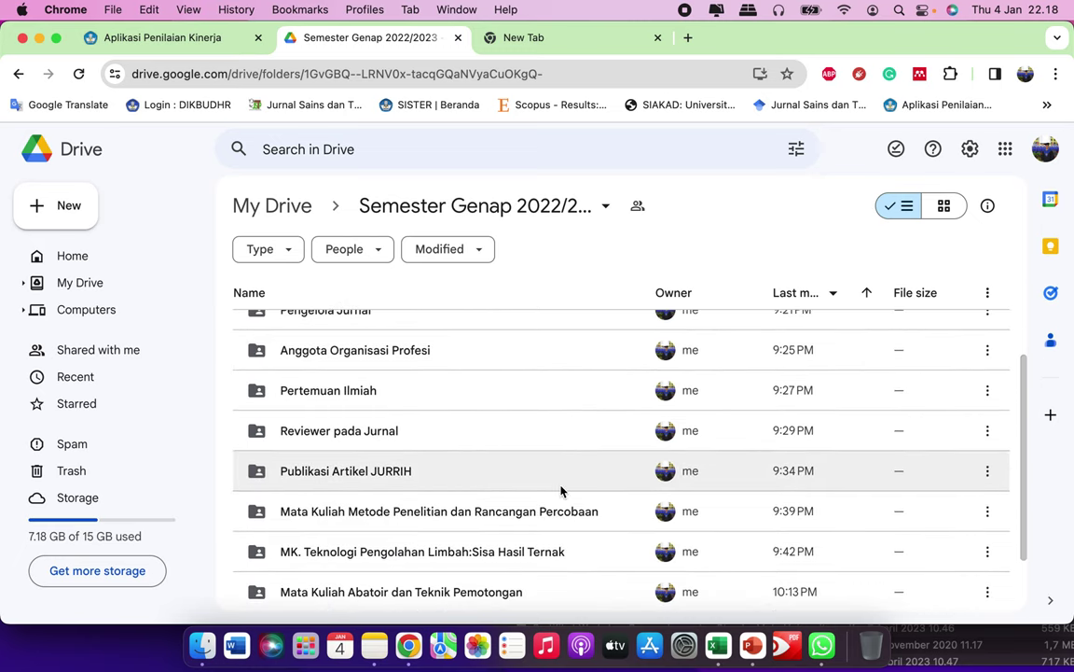
scroll(593, 421, down, 1)
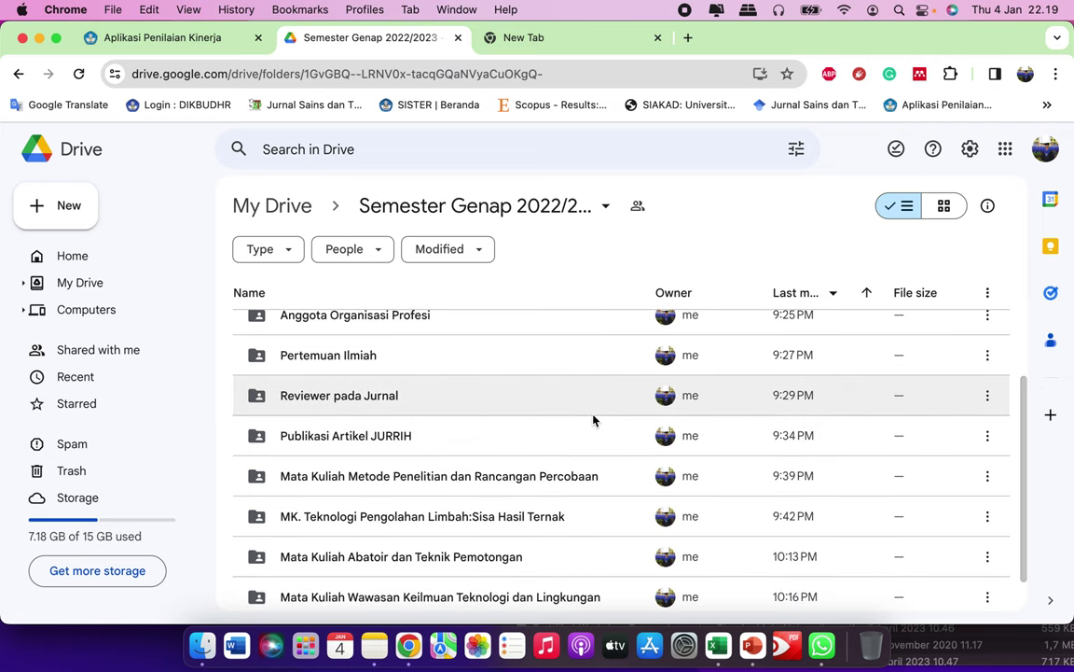
scroll(550, 417, down, 1)
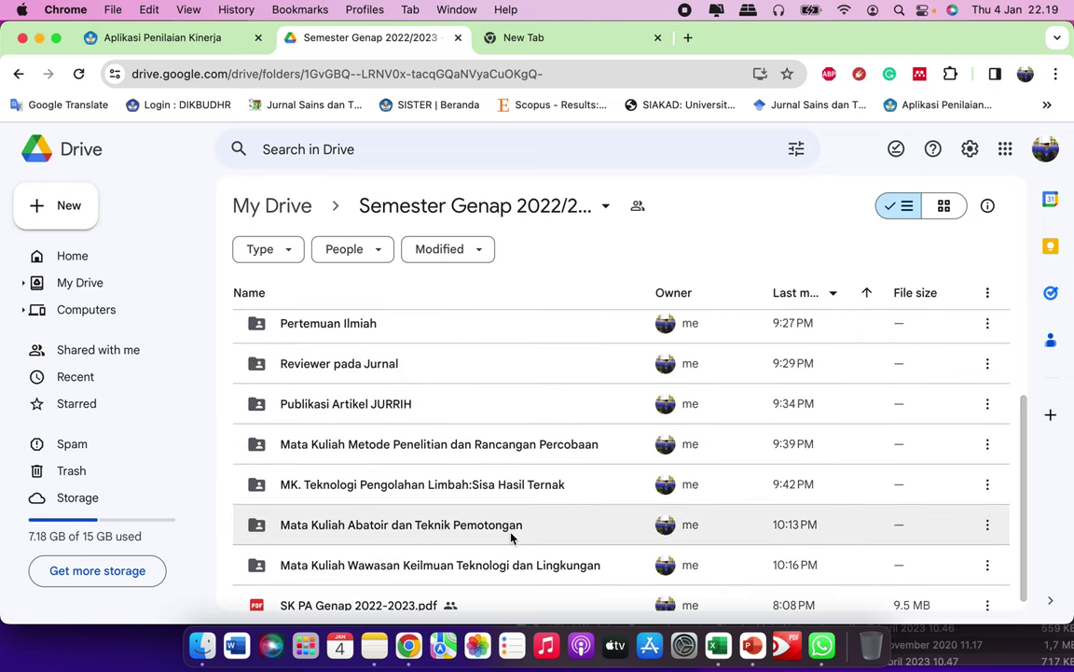
scroll(511, 532, down, 1)
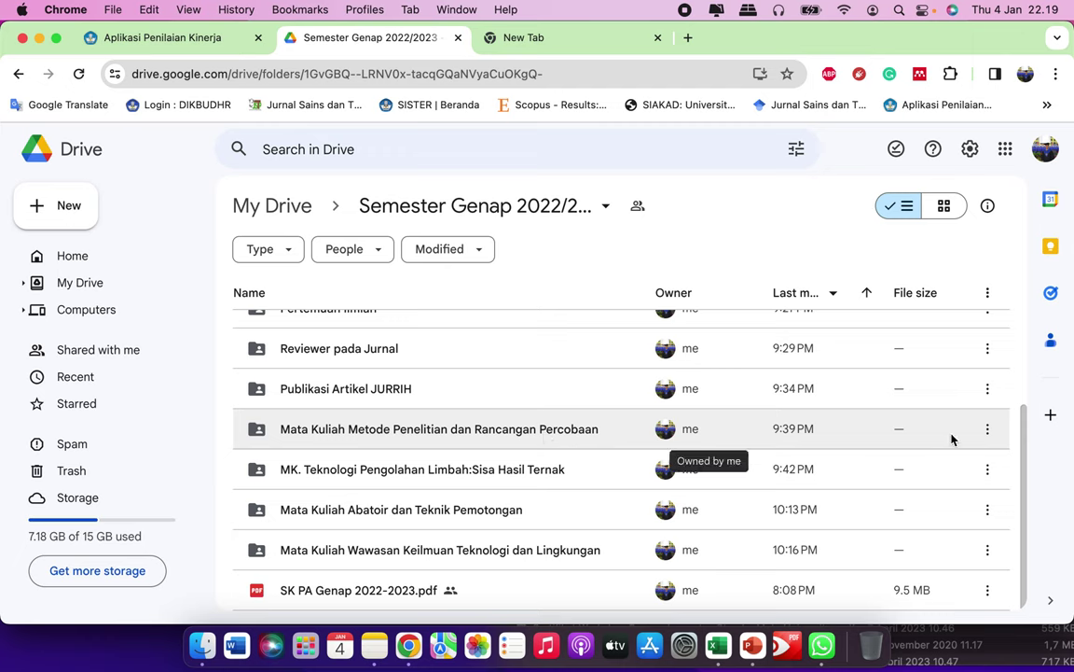
Step: Copy the share link of the Mata Kuliah Metode Penelitian dan Rancangan Percobaan folder
click(989, 432)
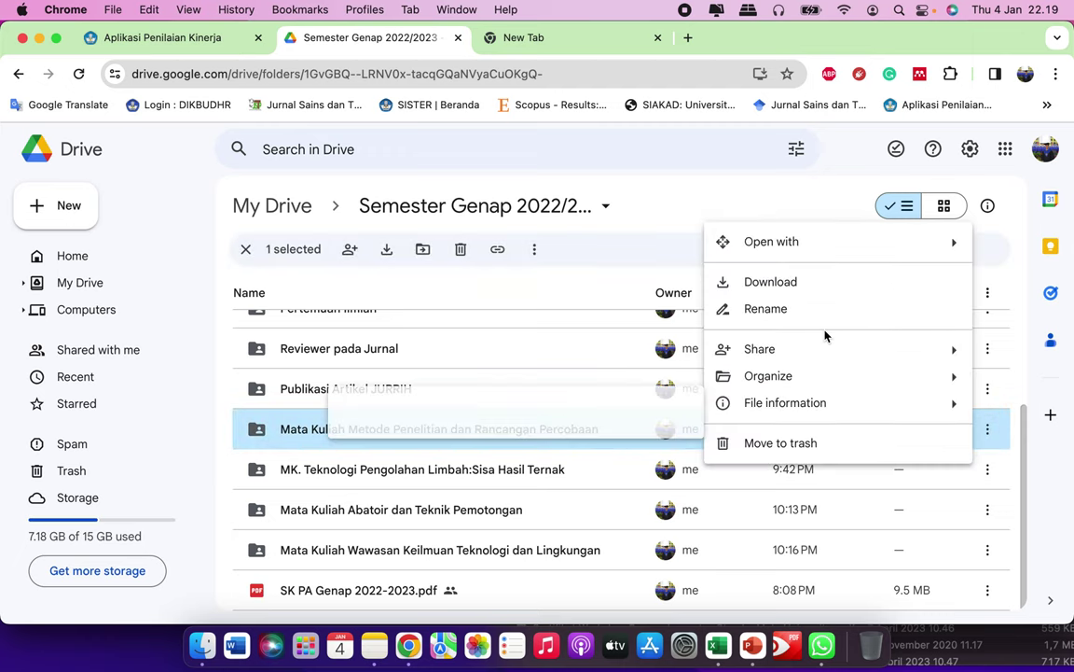
mouse_move(815, 348)
click(578, 383)
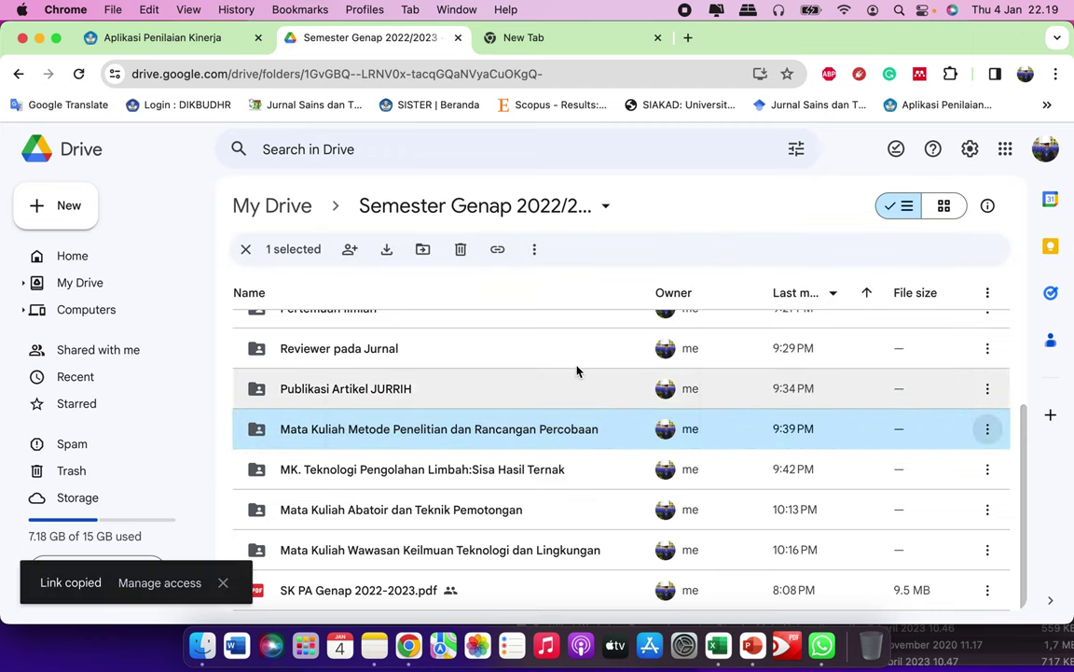
Step: Paste the Drive folder link into Link / Tautan and save the Metode Penelitian realization
click(171, 36)
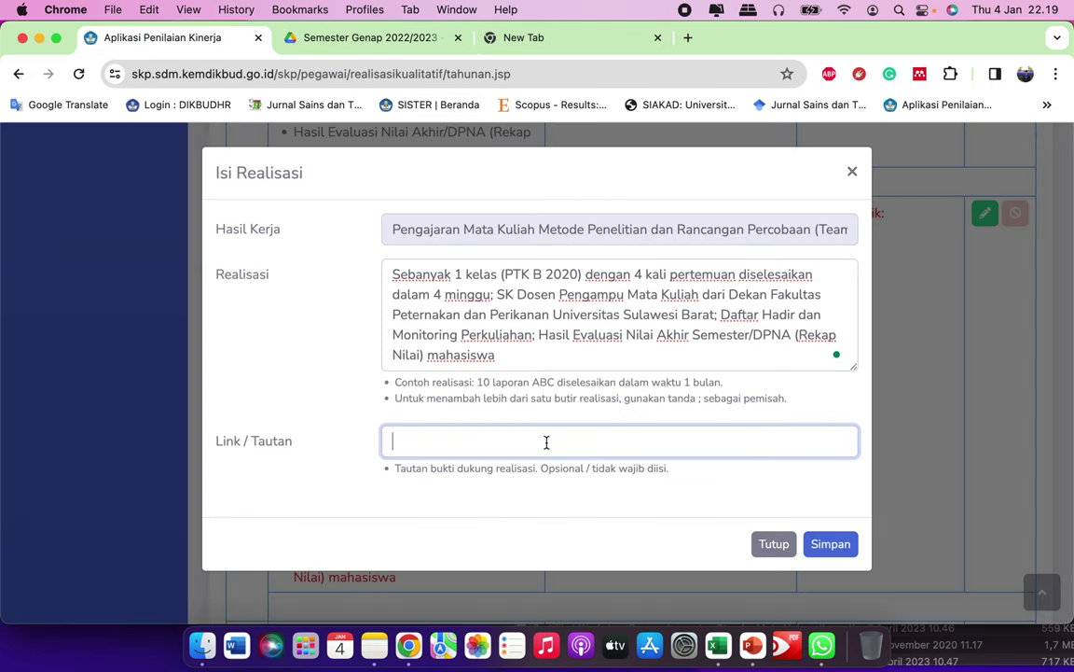
key(super+v)
click(830, 543)
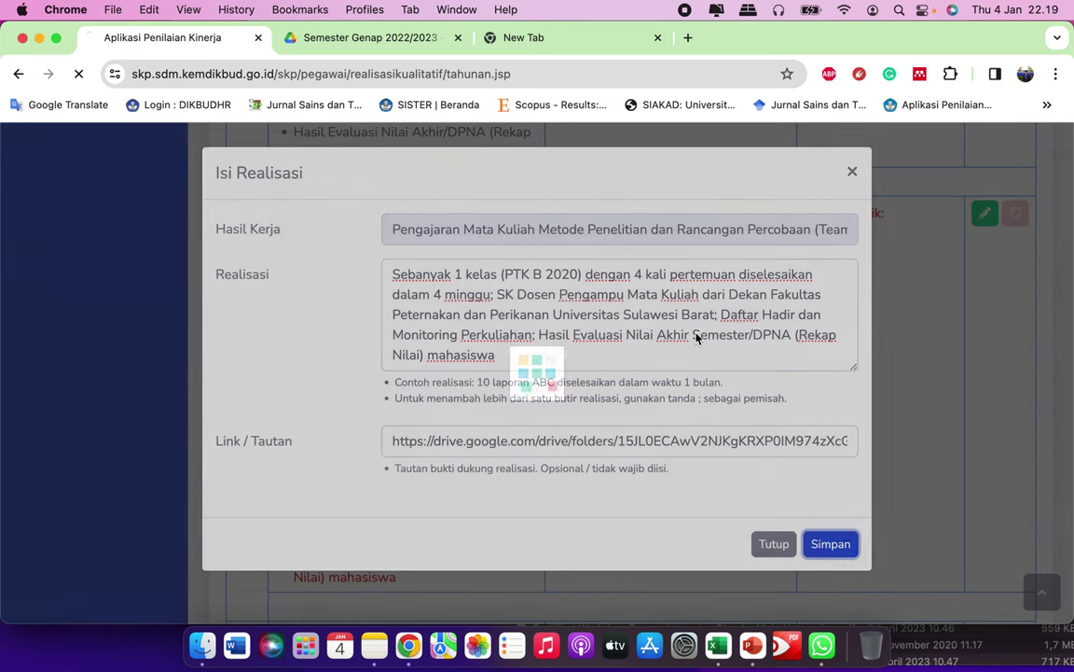
Step: Go back to the Realisasi SKP page and scroll down to result item 4
click(425, 46)
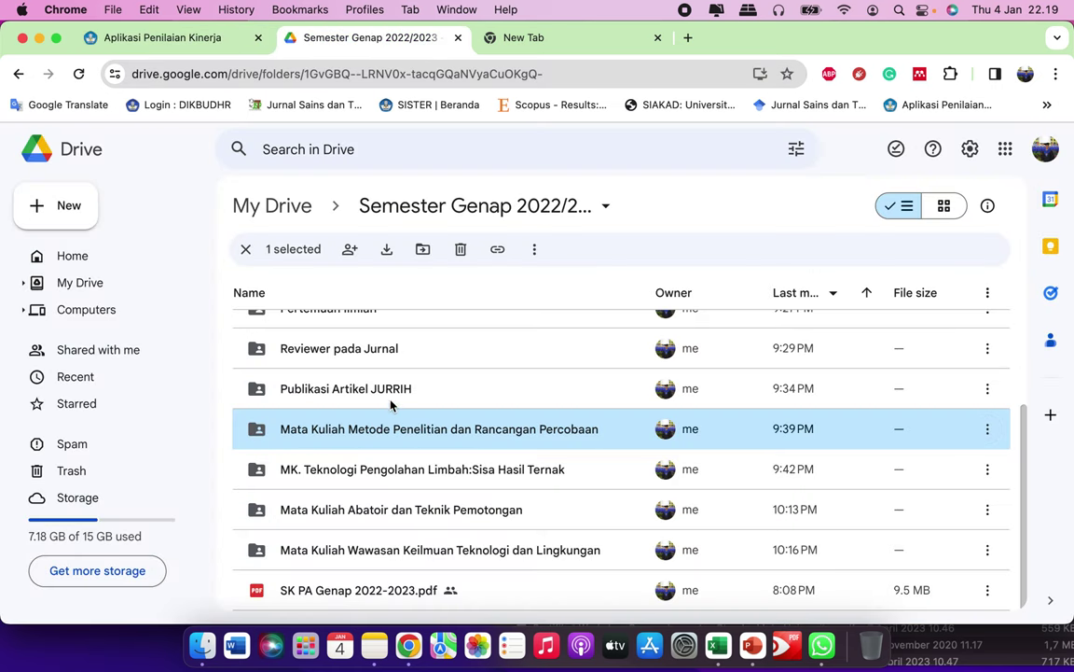
click(224, 42)
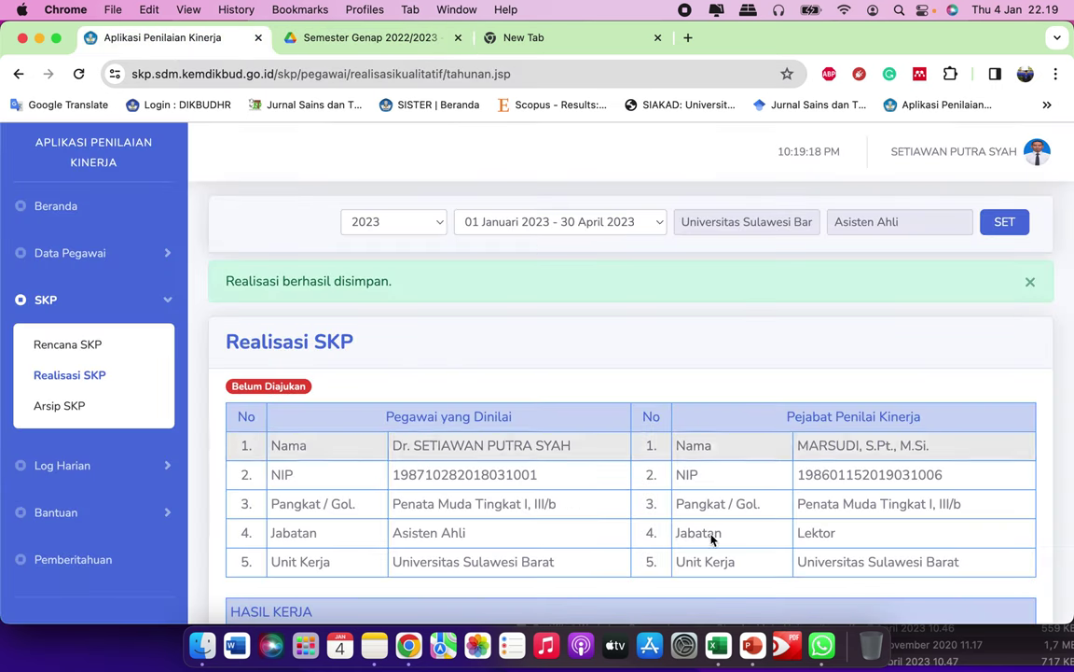
scroll(712, 536, down, 15)
scroll(713, 539, down, 8)
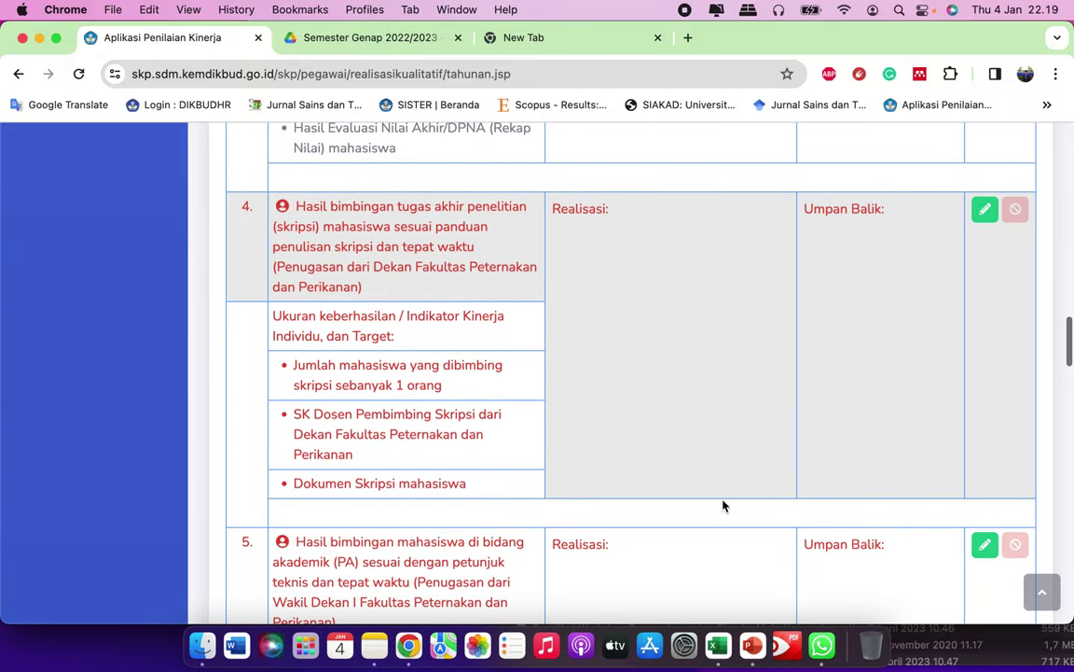
scroll(970, 278, down, 1)
scroll(568, 278, up, 5)
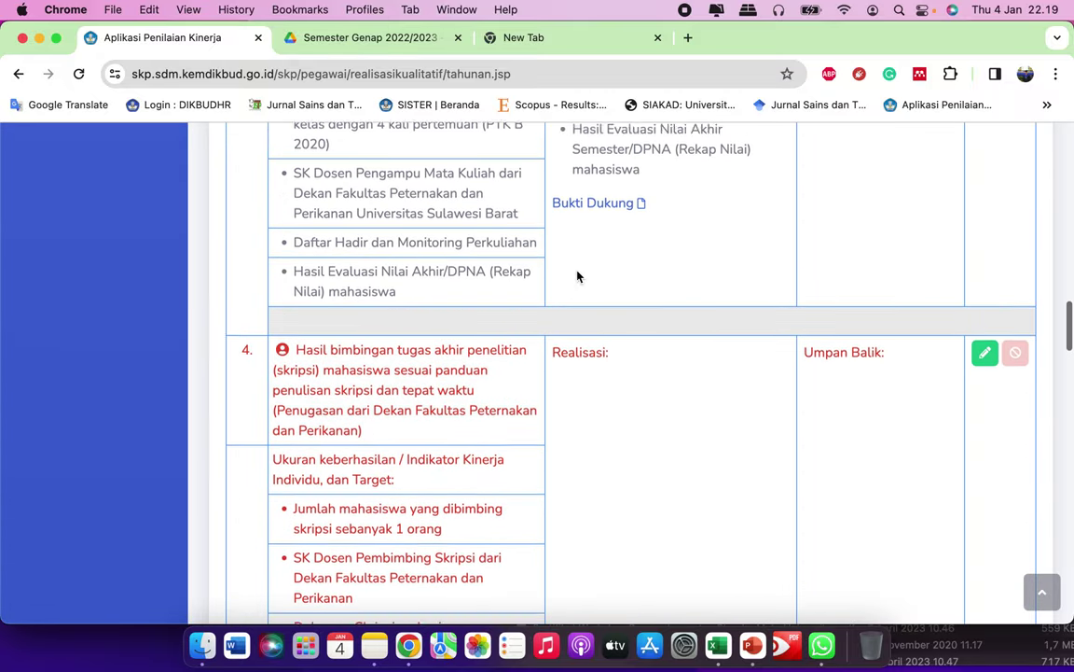
scroll(718, 280, up, 5)
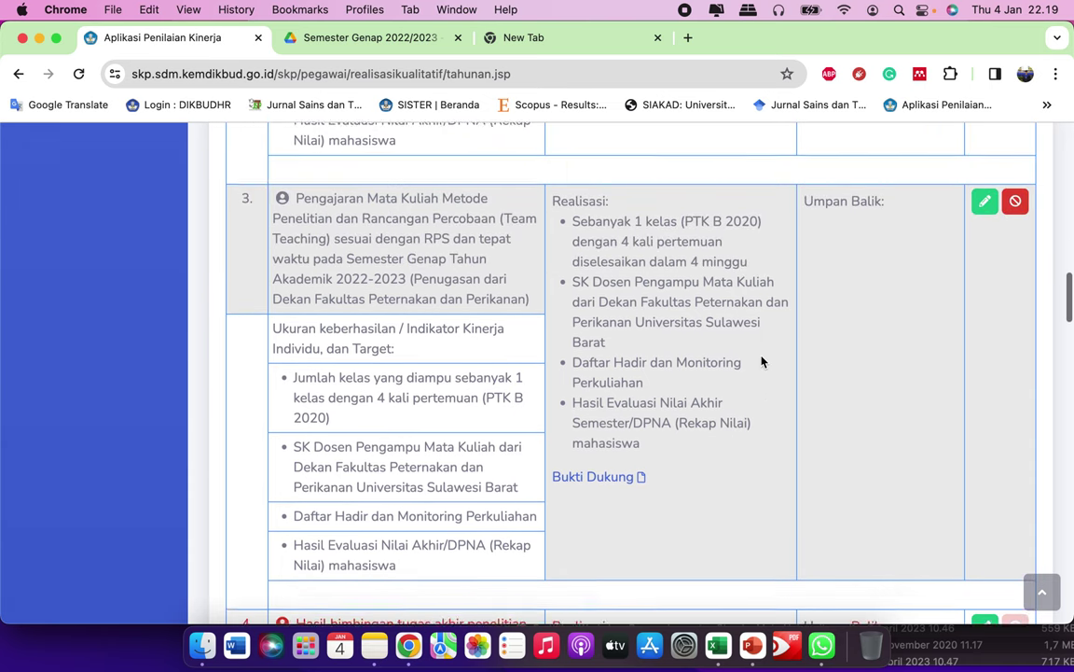
scroll(746, 457, down, 5)
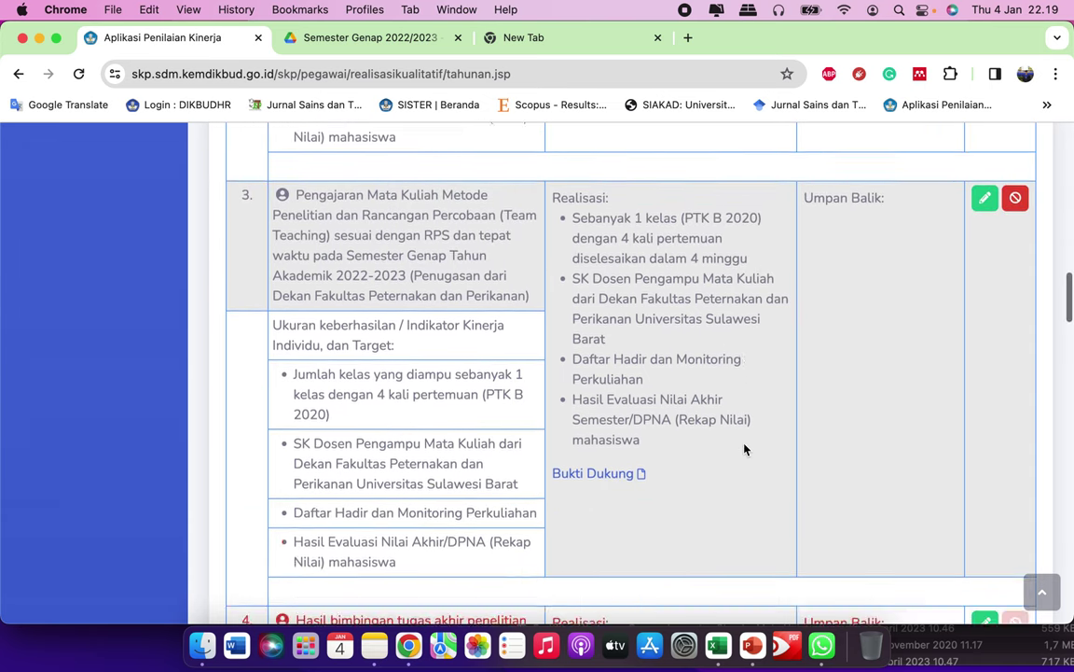
scroll(744, 449, down, 2)
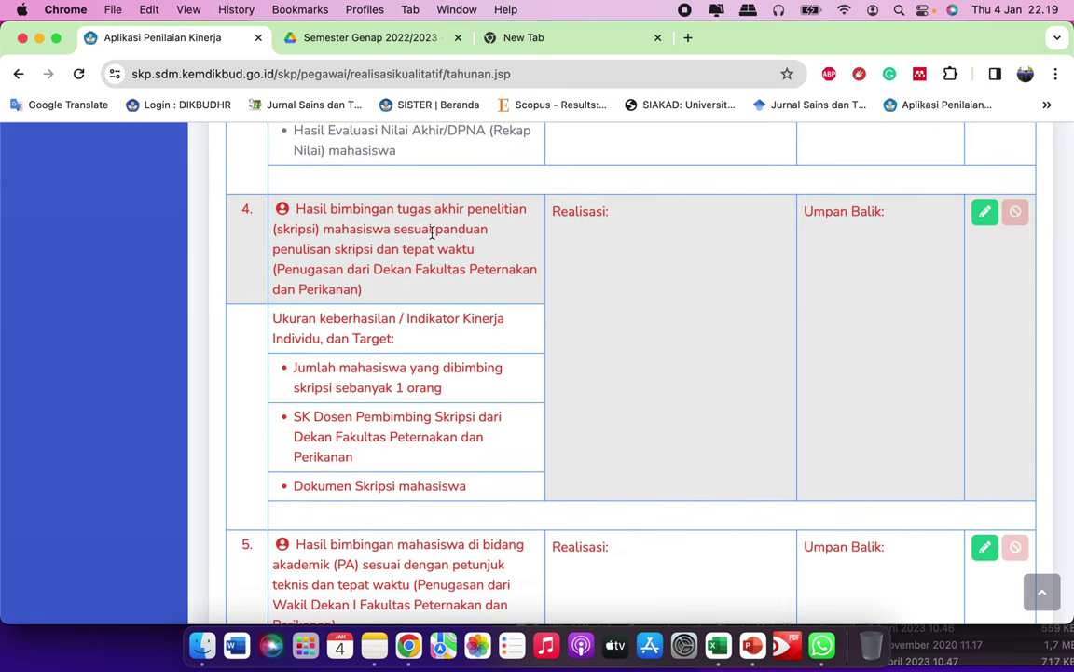
scroll(653, 276, down, 1)
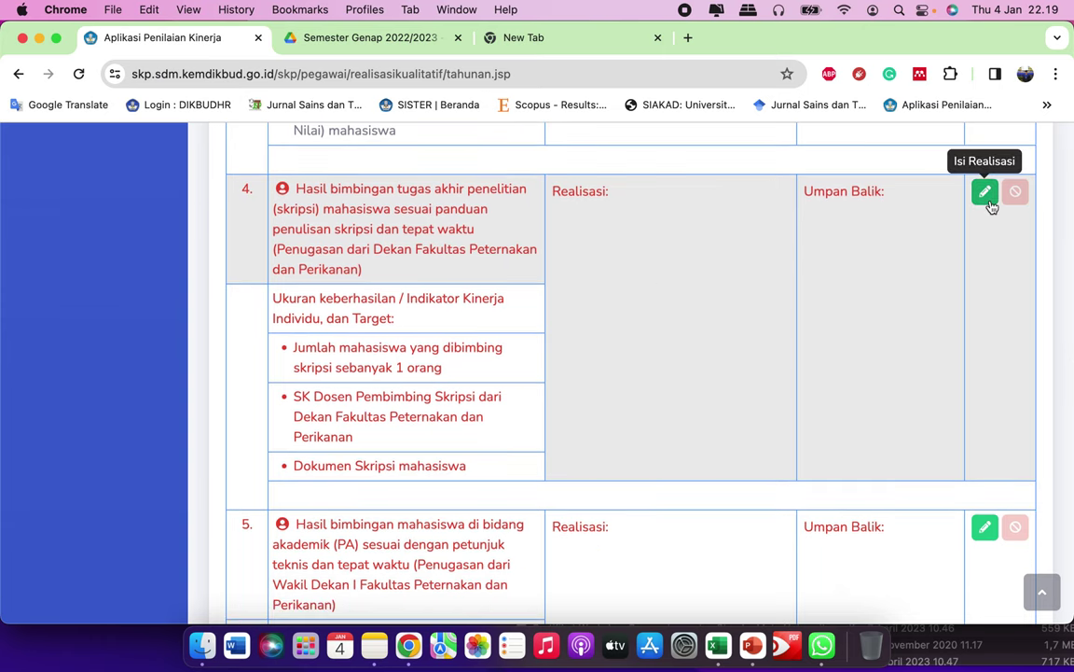
Step: Copy result 4's skripsi supervision Indikator paragraph from Notes into its Realisasi field
click(987, 193)
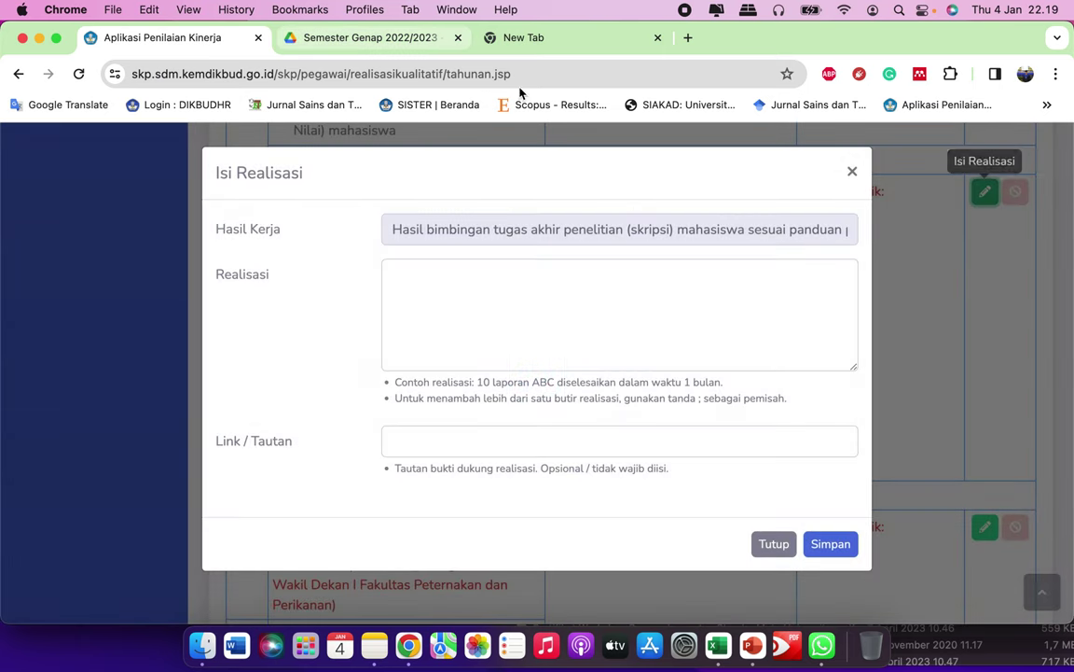
click(386, 642)
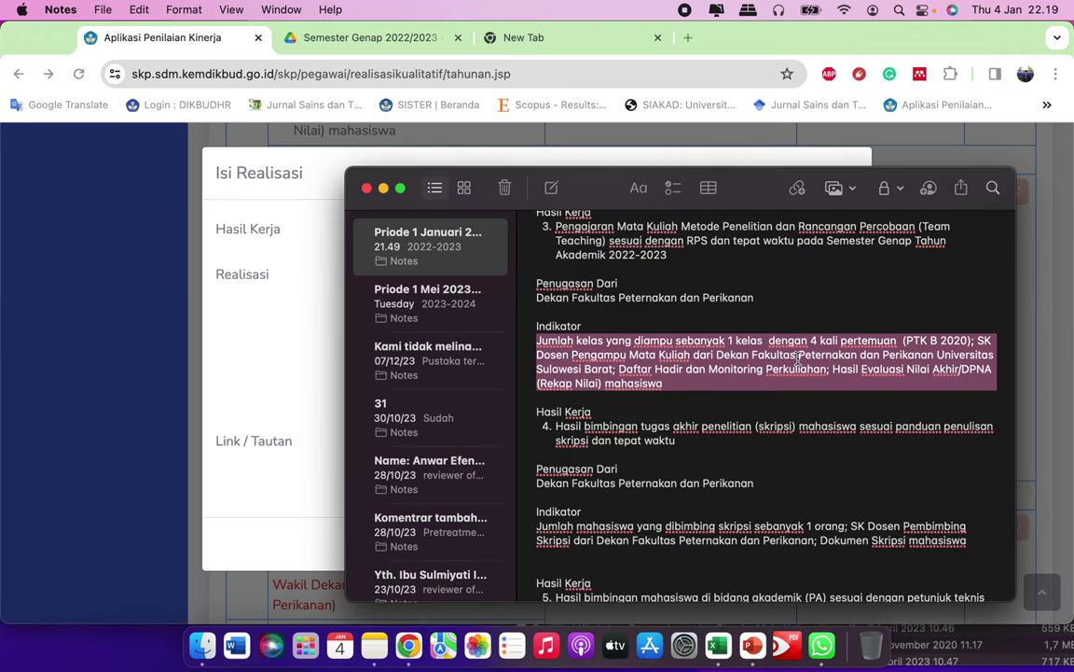
scroll(619, 350, down, 2)
scroll(618, 350, down, 3)
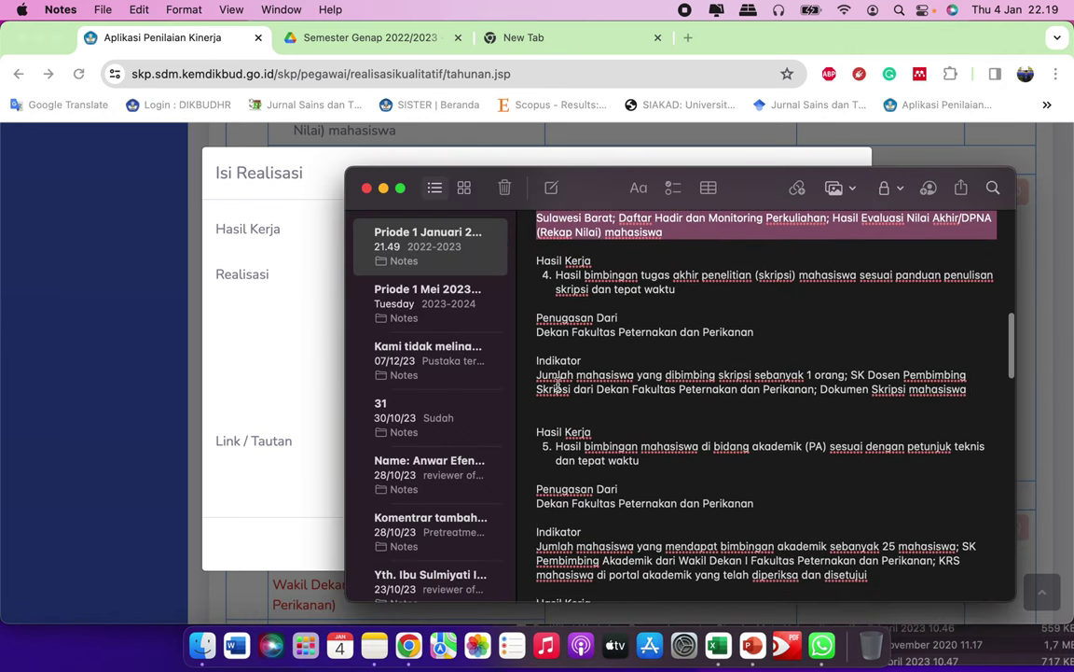
drag(538, 378, 971, 390)
key(super+c)
click(299, 330)
key(super+v)
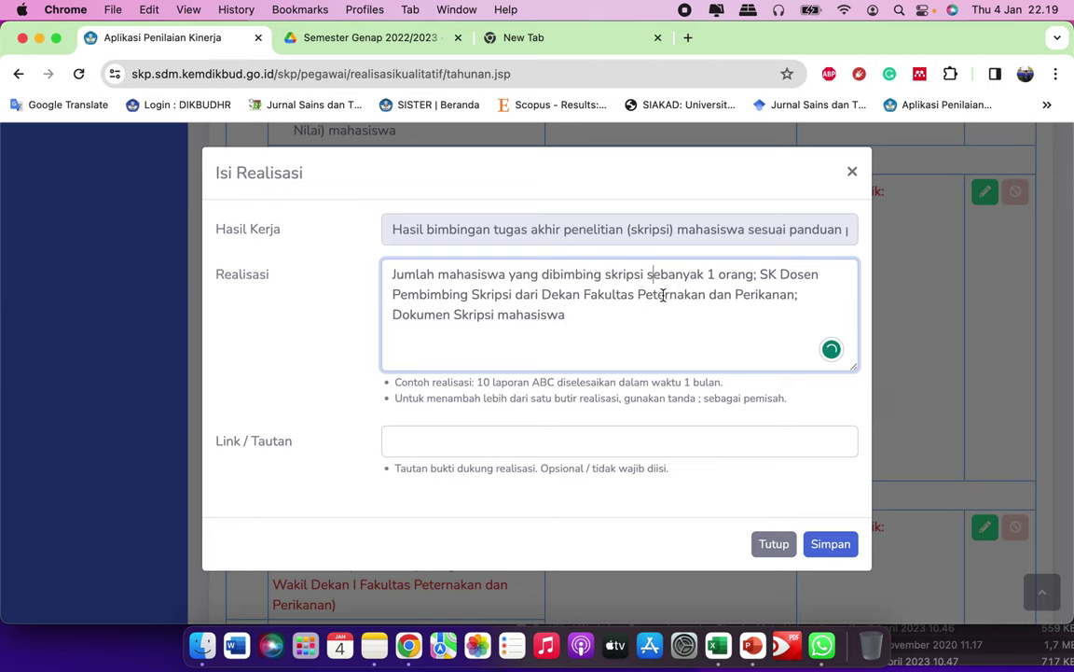
Step: Reword the first Realisasi item to 'Sebanyak 1 orang bimbingan skripsi mahasiswa selesai dalam waktu'
key(super+BackSpace)
text(S)
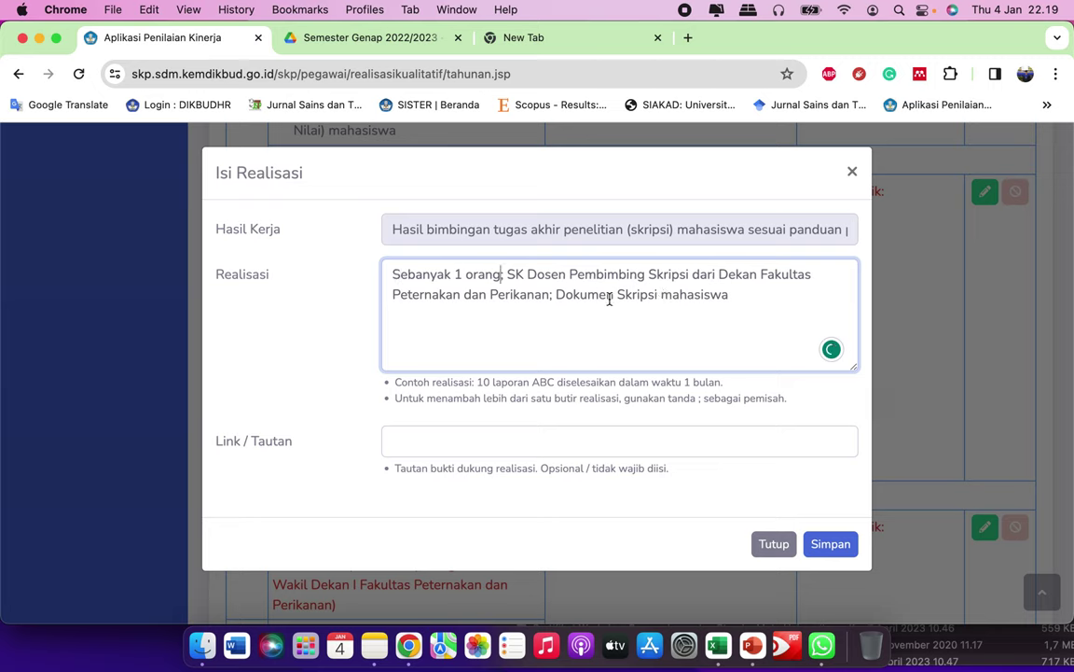
text( bimbinga)
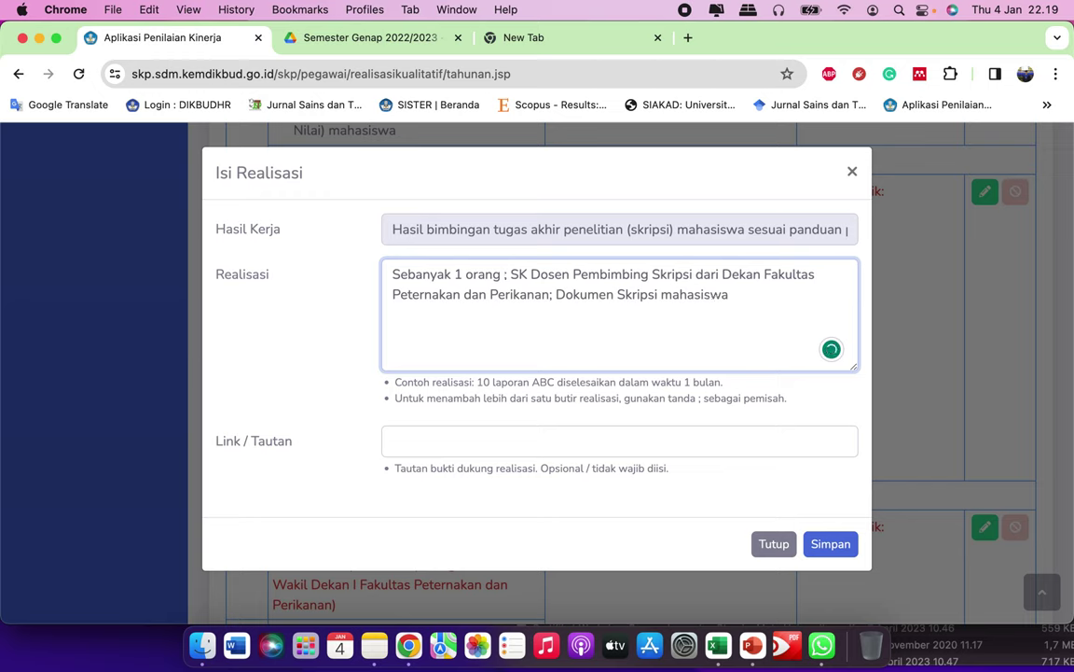
text(n mahasi)
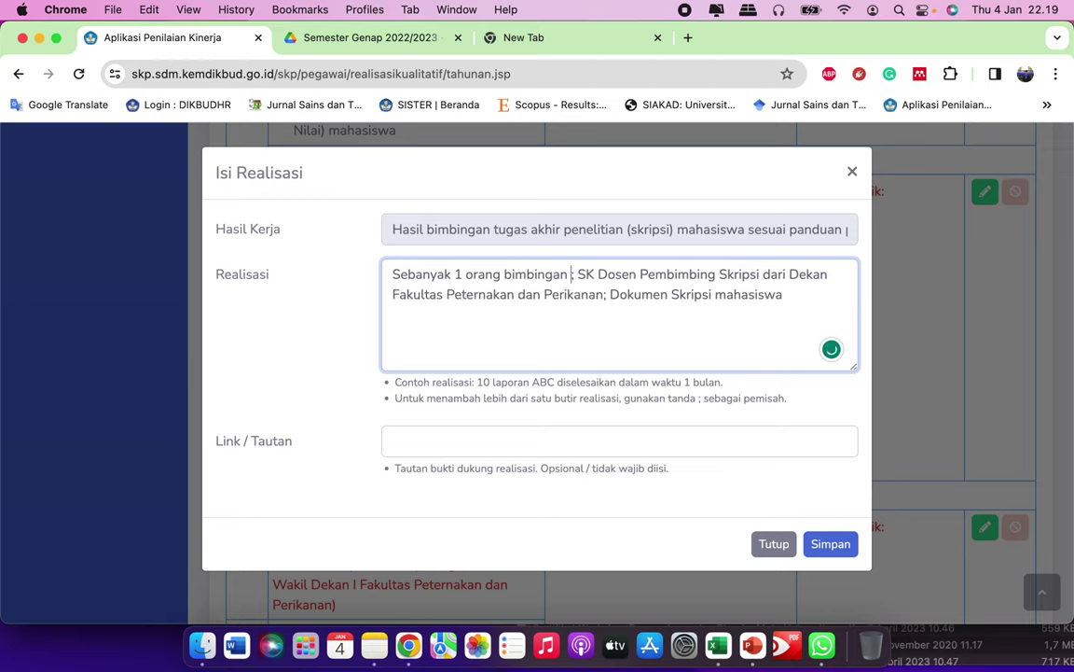
text(swa)
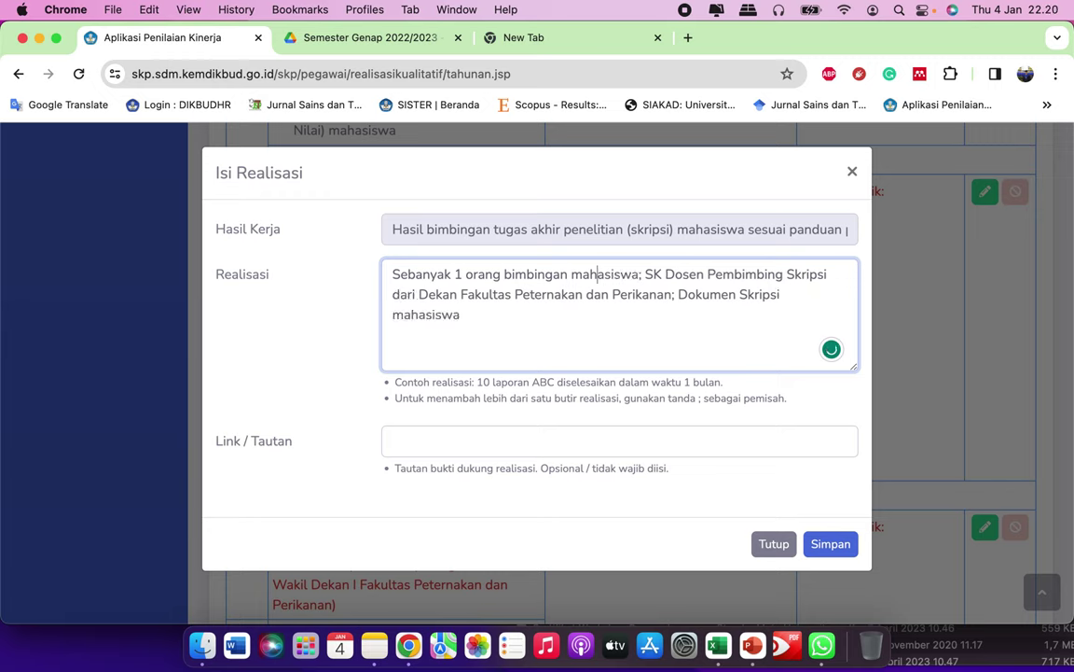
text(skripsi)
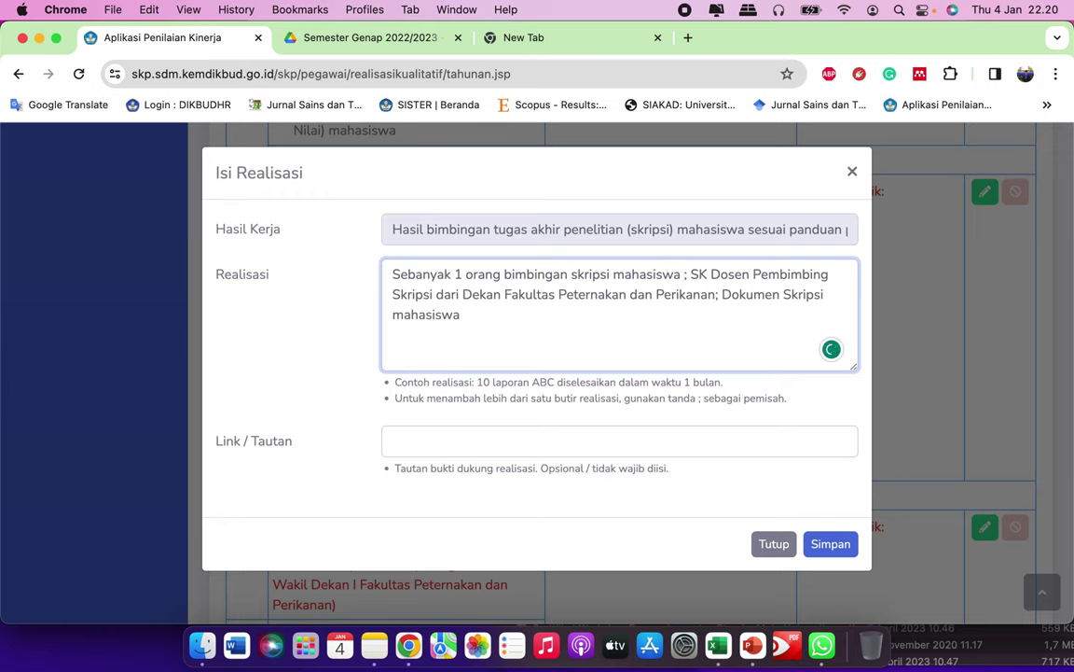
text(selesa)
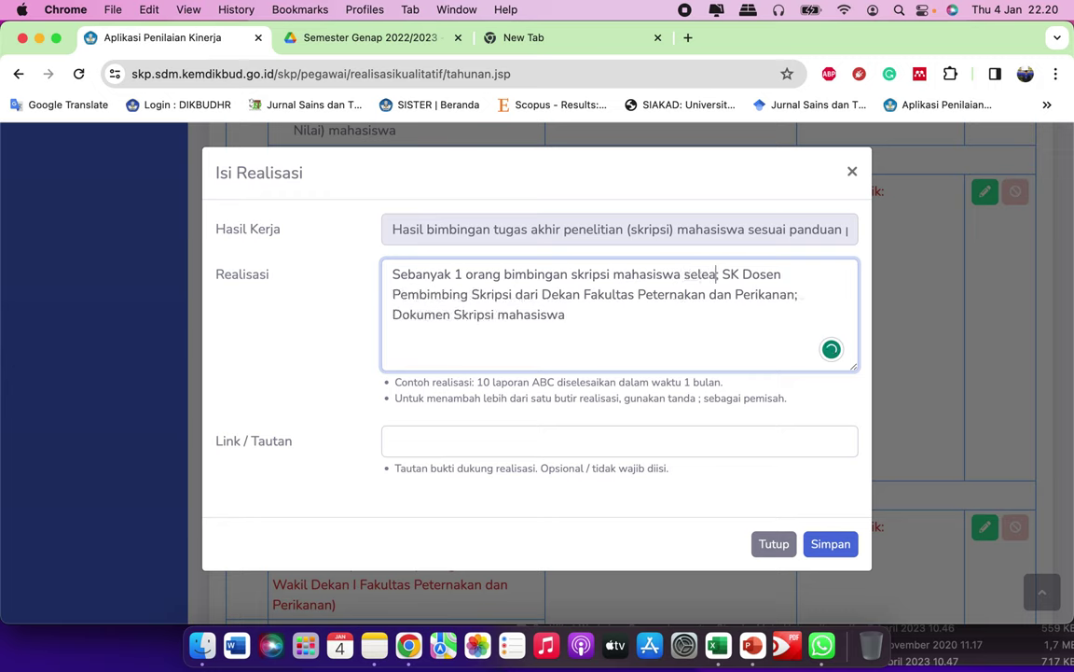
text(i )
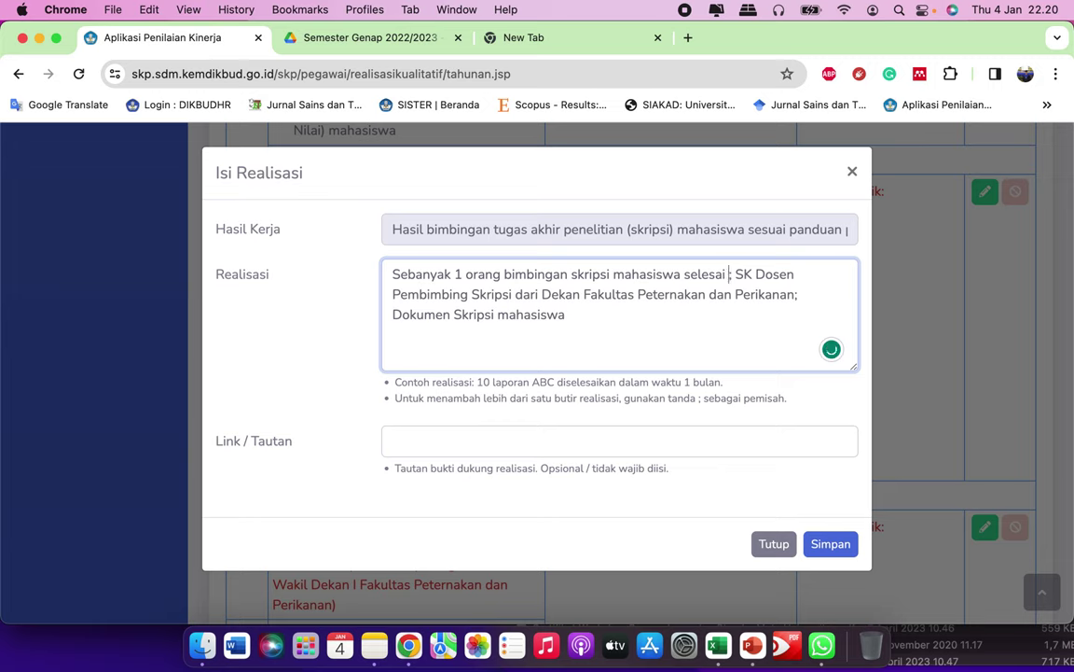
text(dalam )
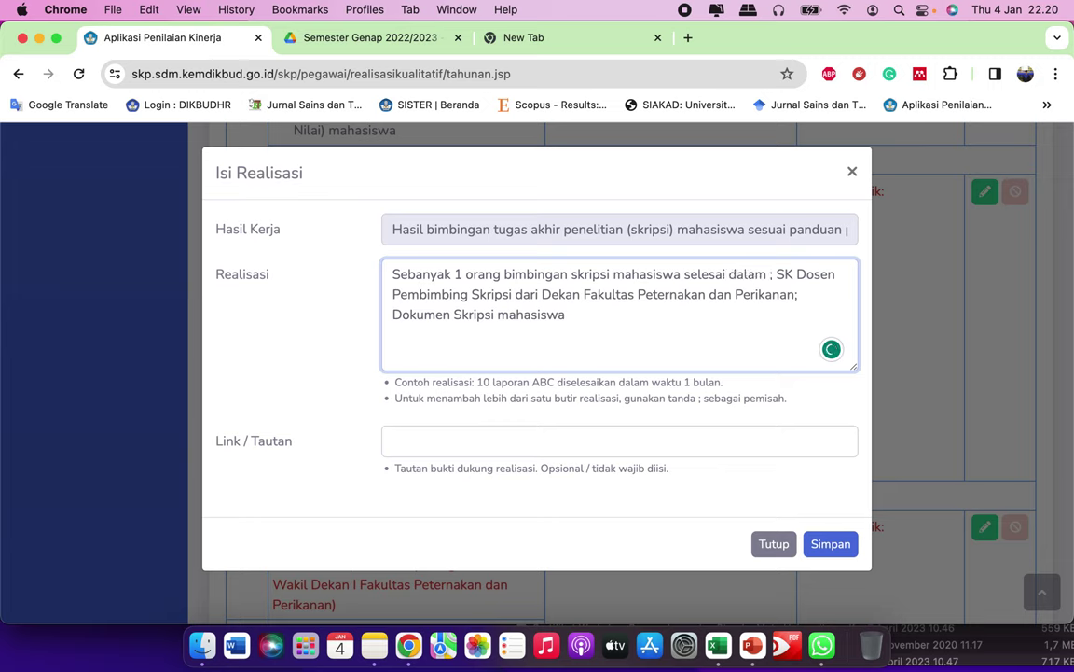
text(waktu)
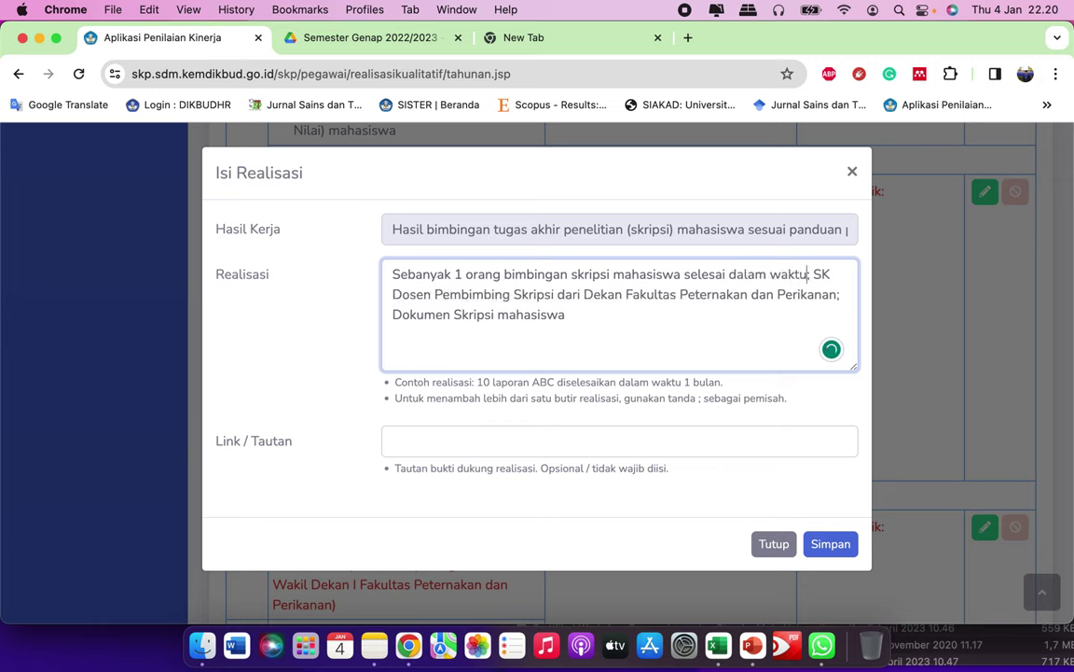
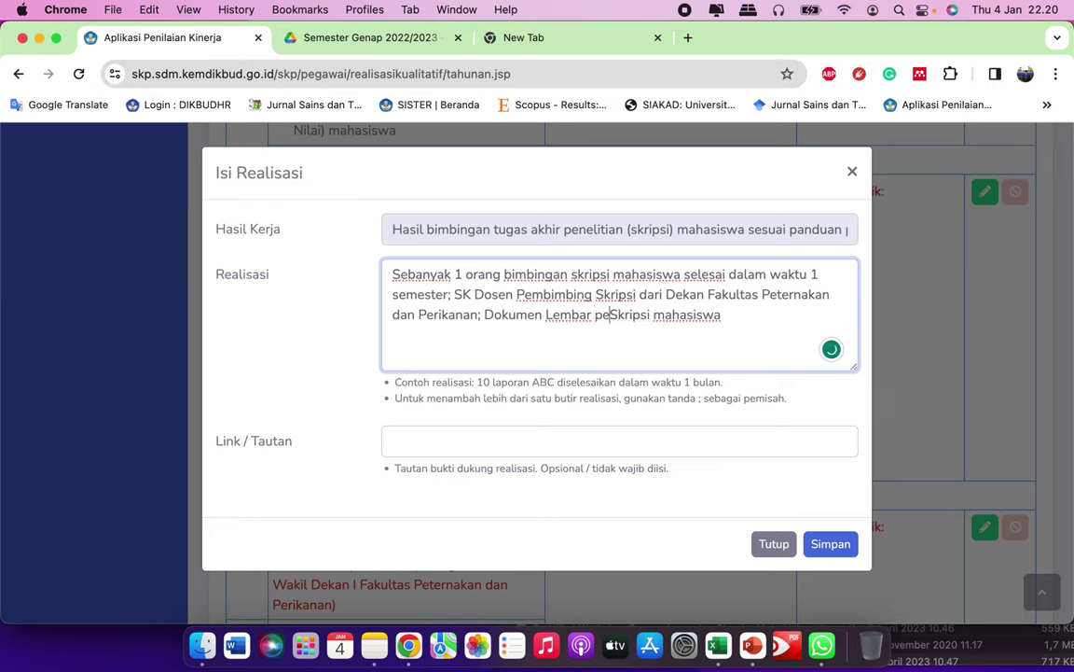
Step: Finish the realisation text as 'lembar pengesahan Skripsi mahasiswa', lowercasing 'Lembar'
text(ngesahan)
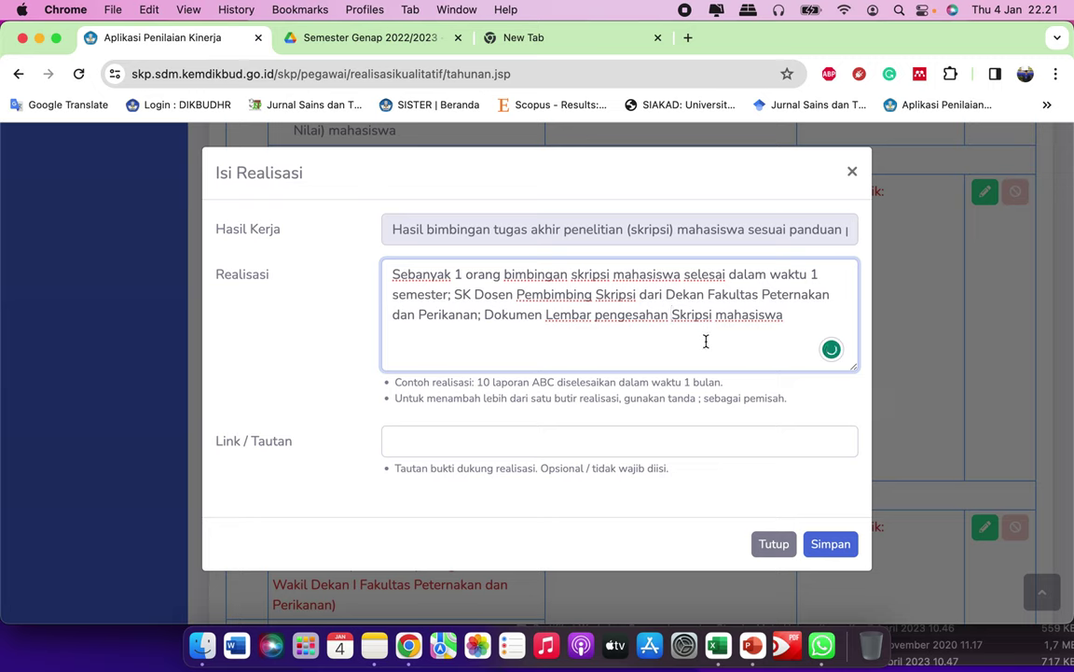
key(Delete)
text(l)
click(813, 315)
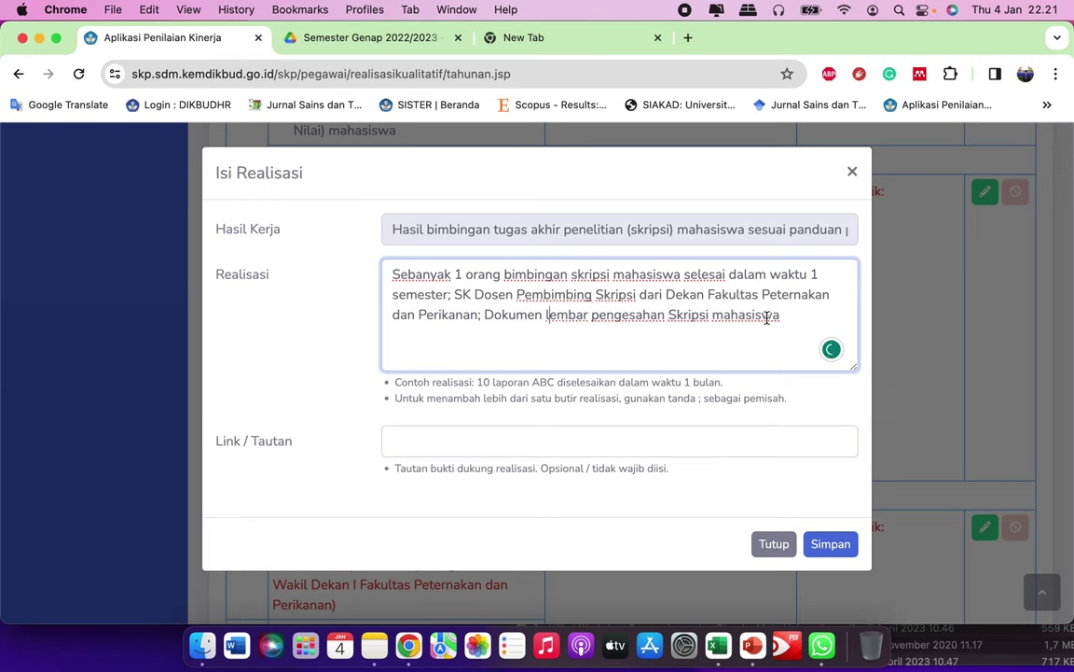
click(583, 442)
Step: Copy the Google Drive share link of the Bimbingan Skripsi folder in Semester Genap 2022/2023
click(356, 43)
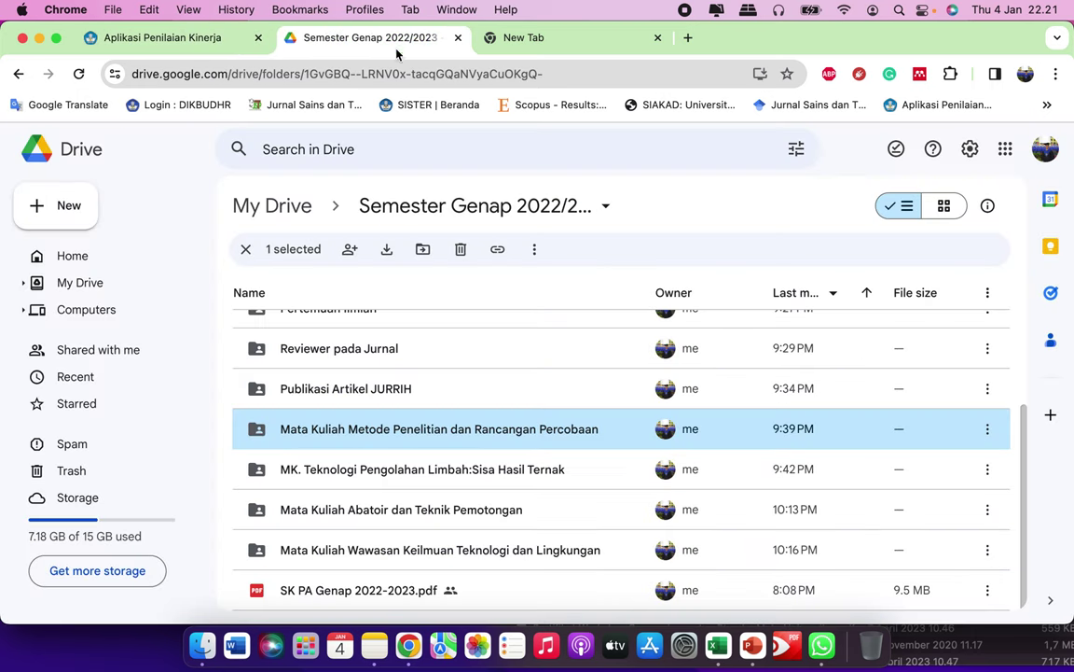
scroll(476, 447, up, 3)
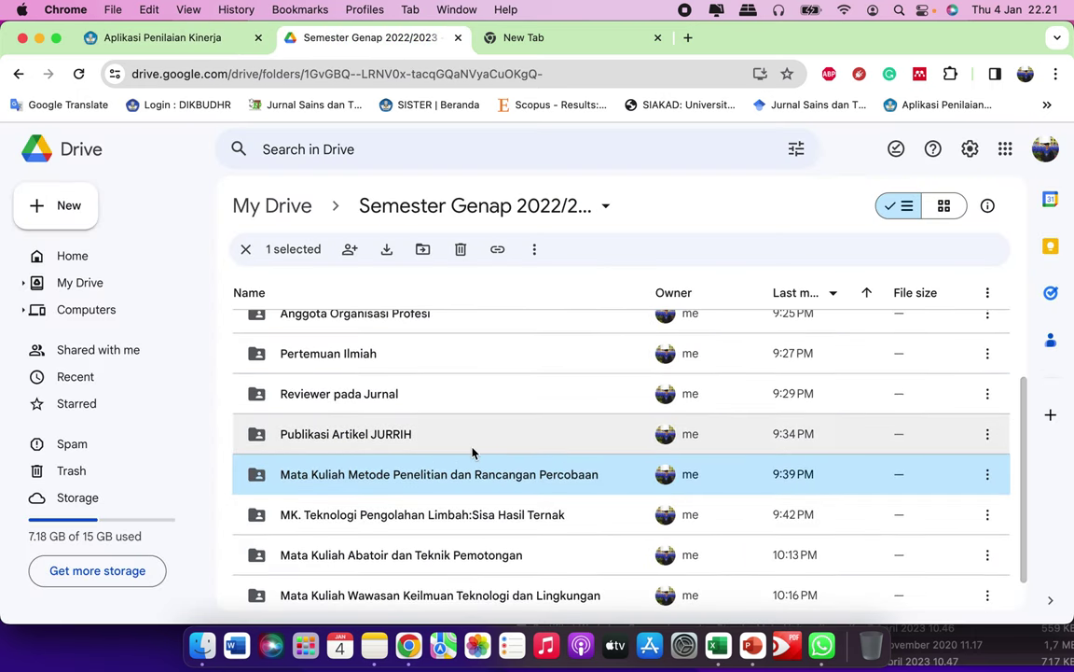
scroll(472, 388, up, 5)
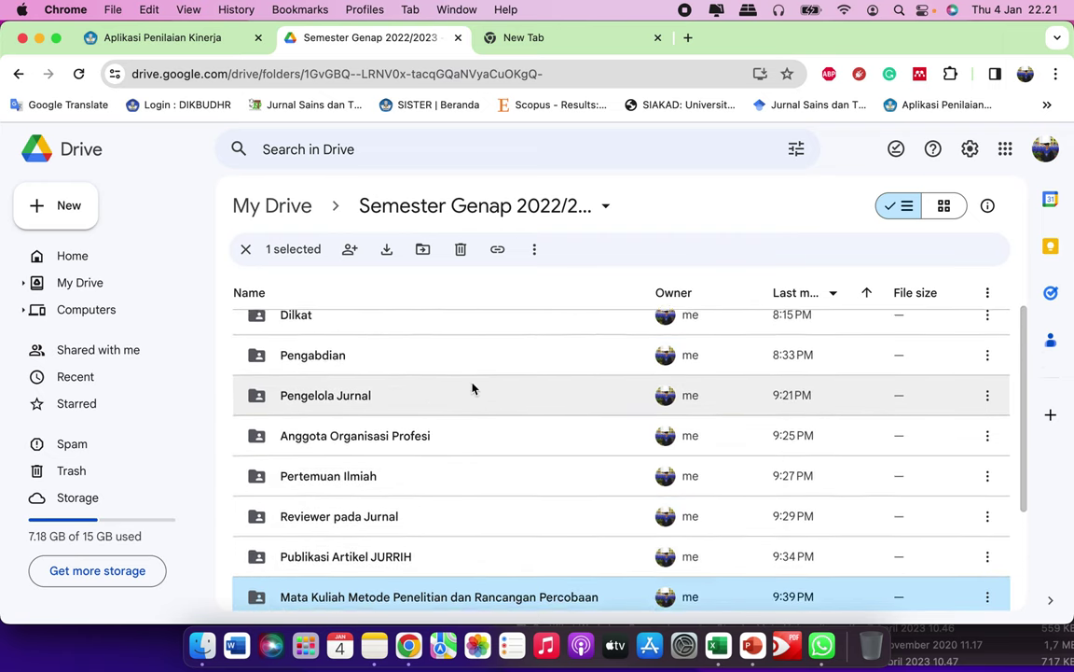
click(467, 337)
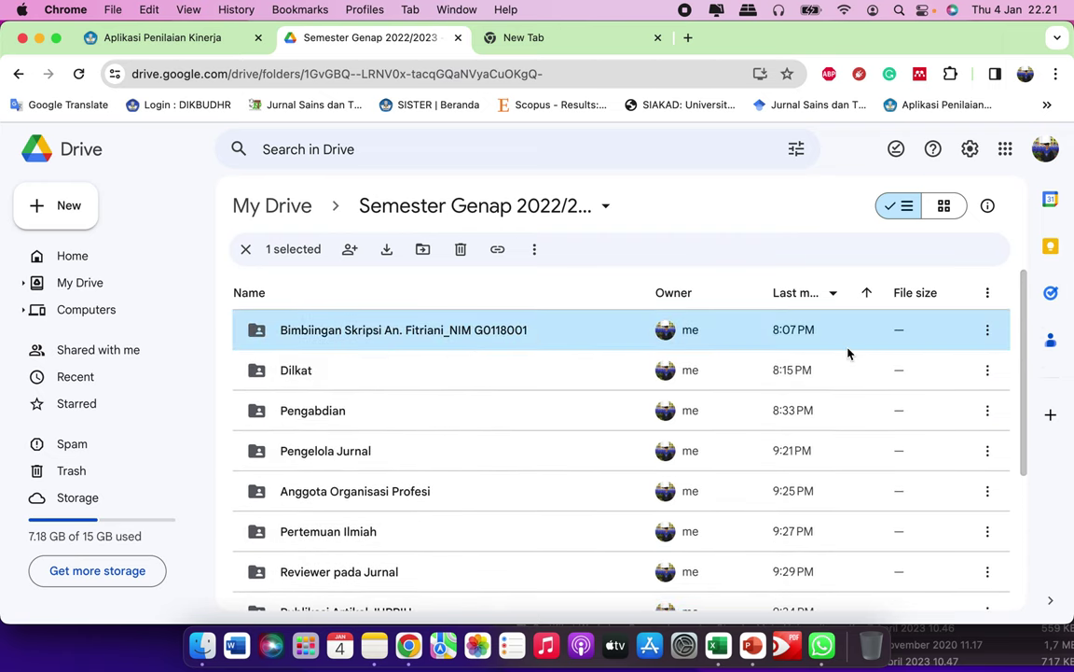
click(987, 332)
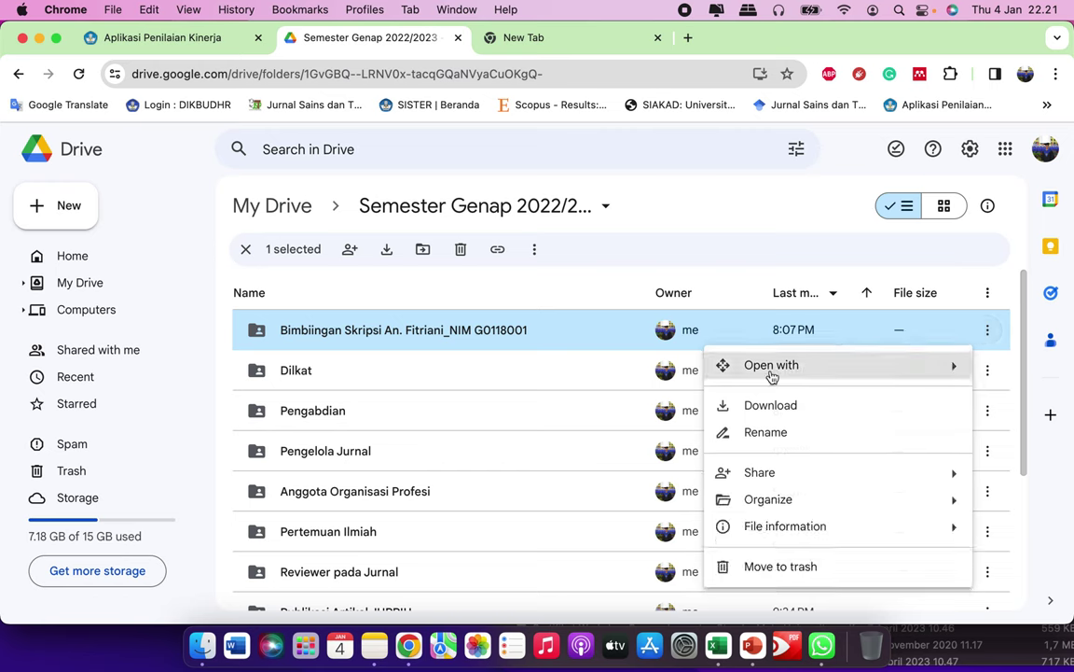
mouse_move(774, 475)
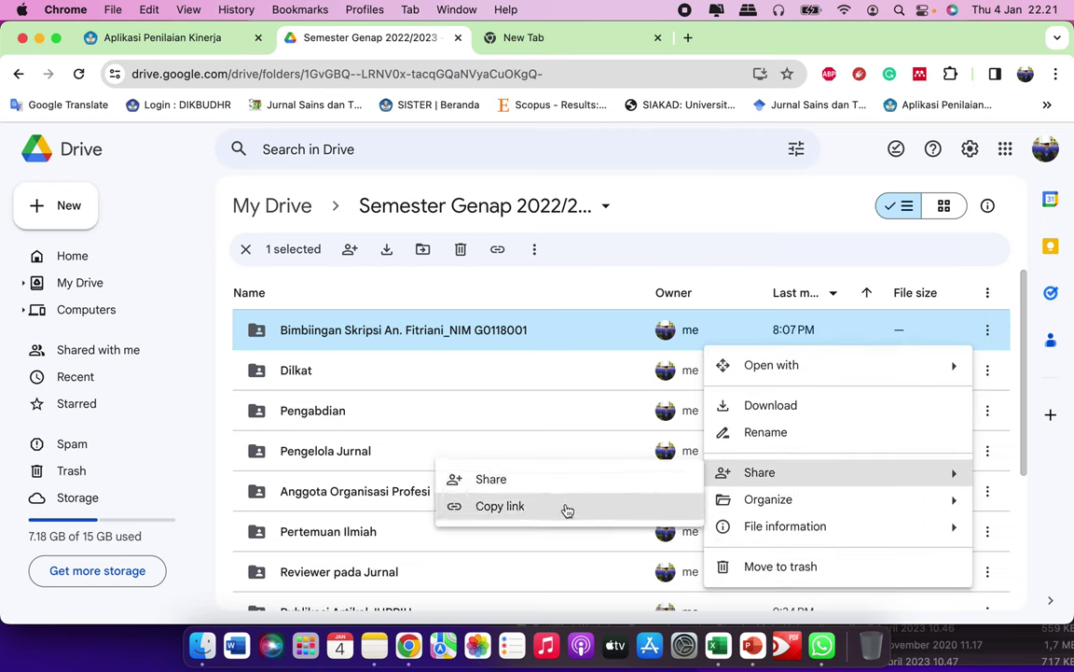
click(567, 509)
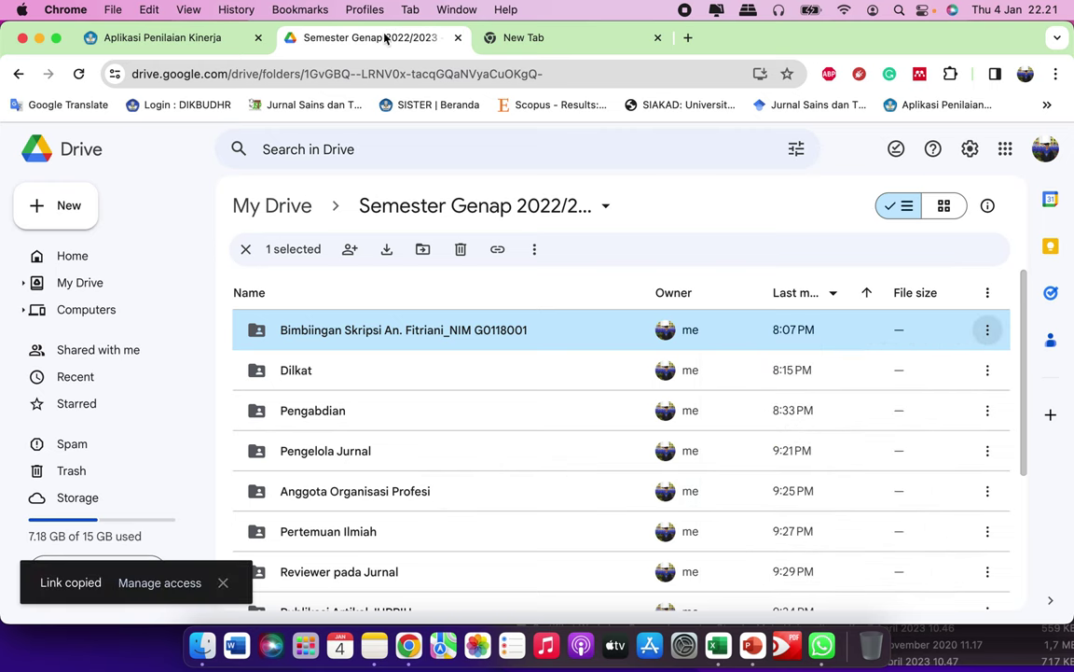
click(163, 37)
Step: Paste the Drive link as item 4's evidence, save it, and scroll to item 5
key(super+v)
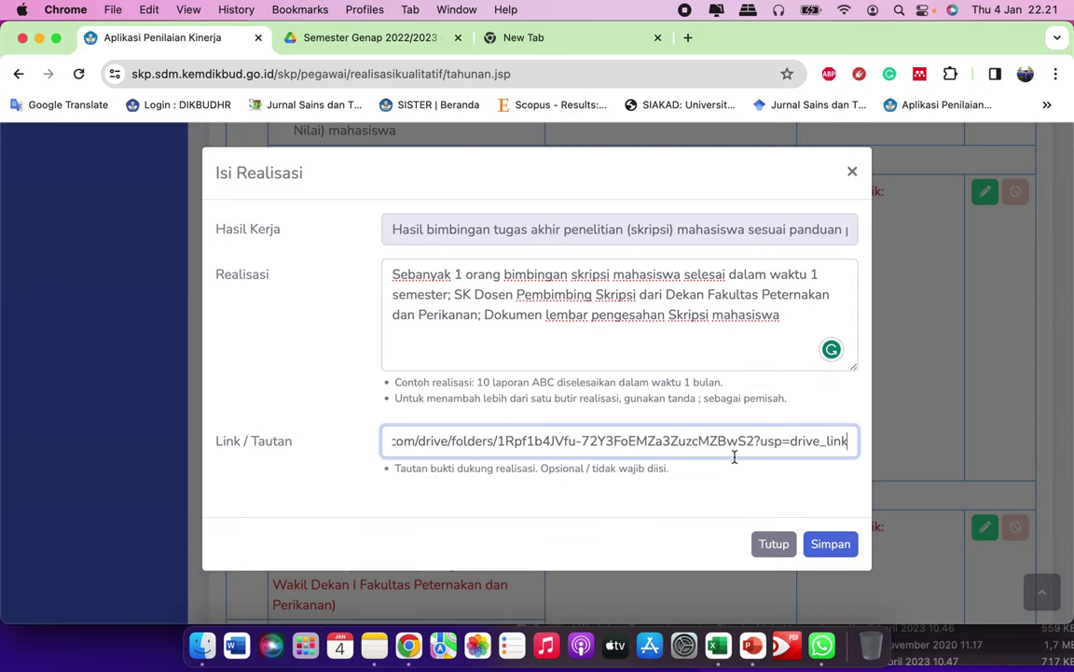
click(837, 549)
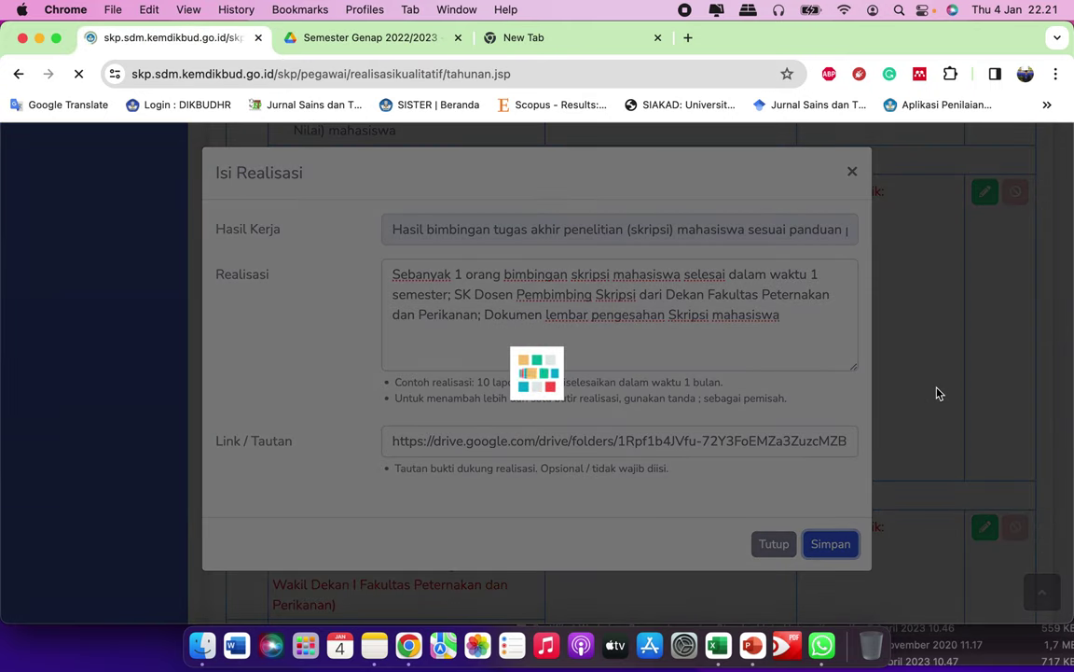
scroll(727, 438, down, 5)
scroll(680, 469, down, 15)
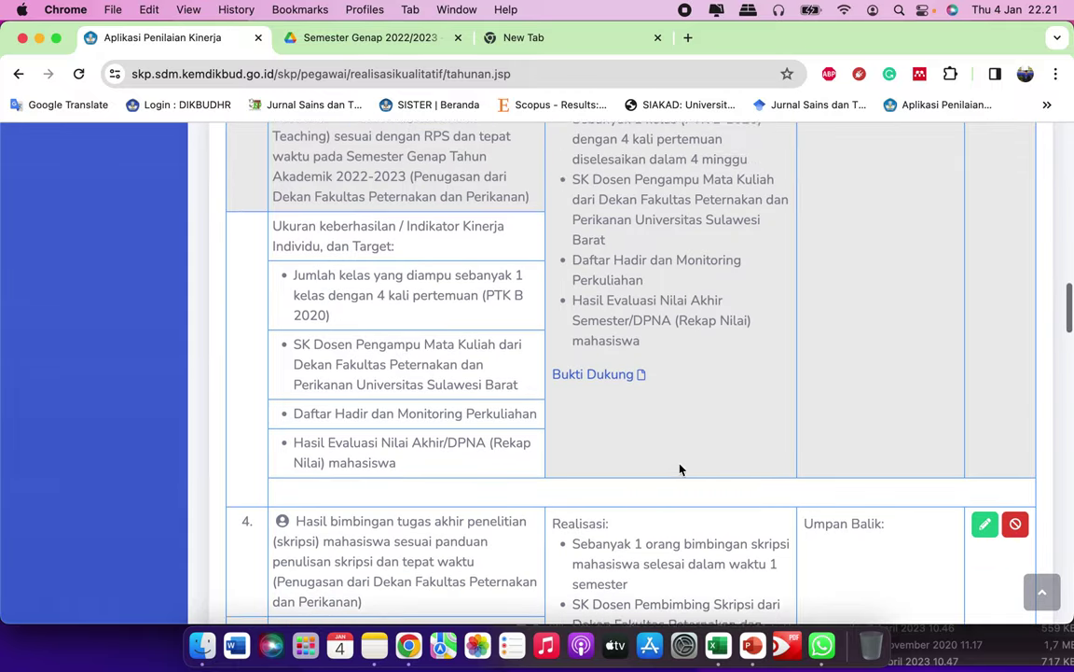
scroll(680, 469, down, 2)
scroll(732, 373, up, 1)
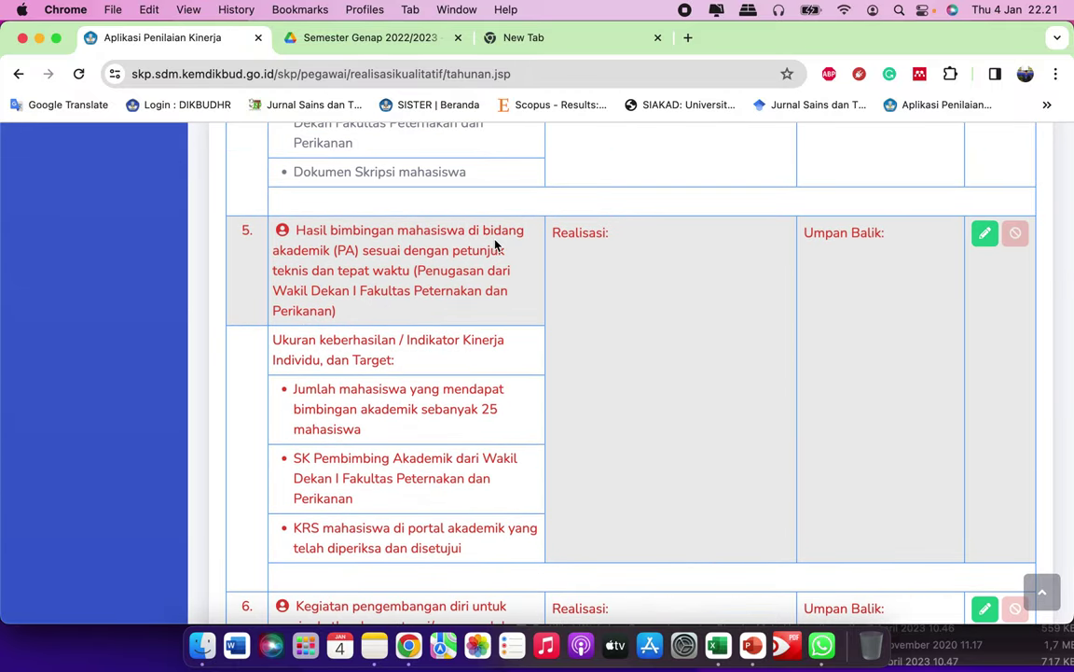
Step: Open item 5's realisation form and paste the academic-advising indicator copied from Notes
click(985, 234)
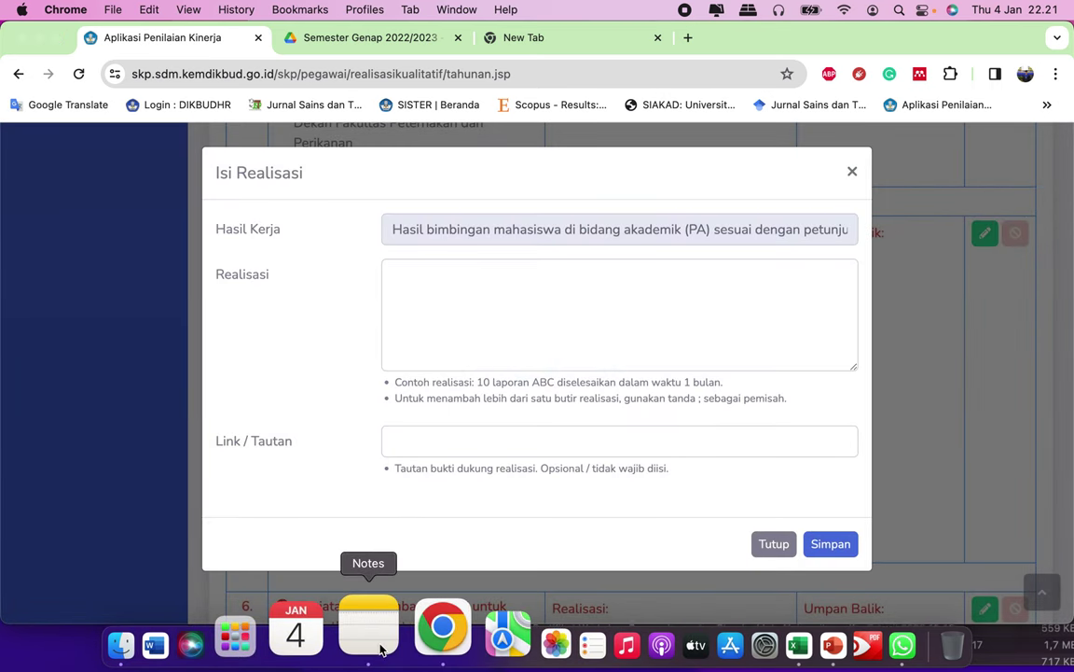
click(374, 645)
scroll(791, 413, down, 2)
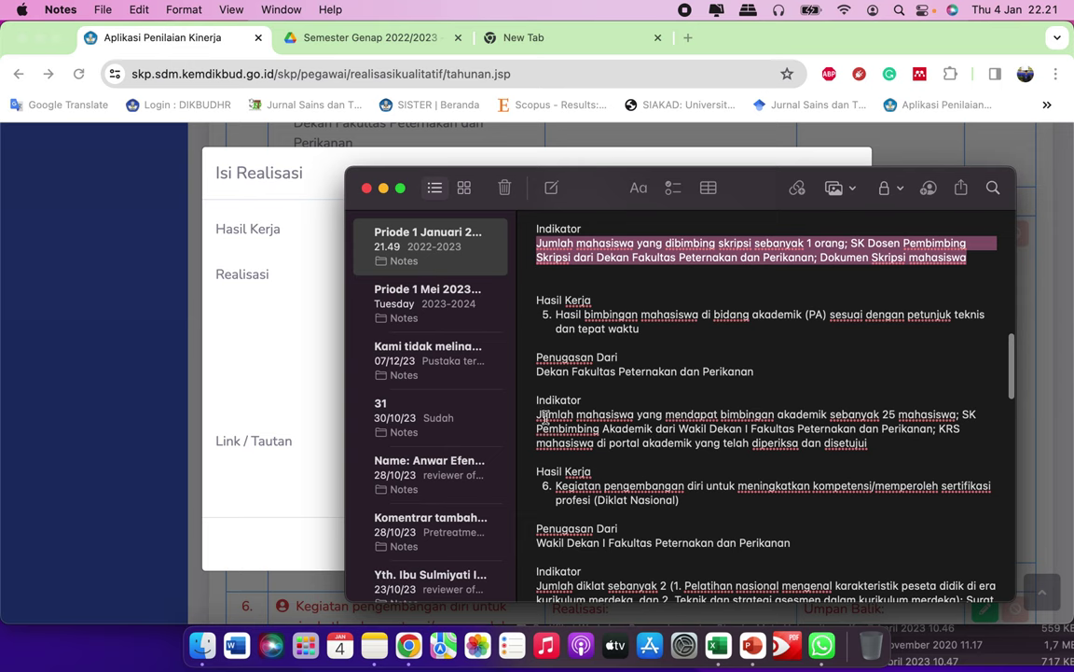
drag(538, 414, 871, 444)
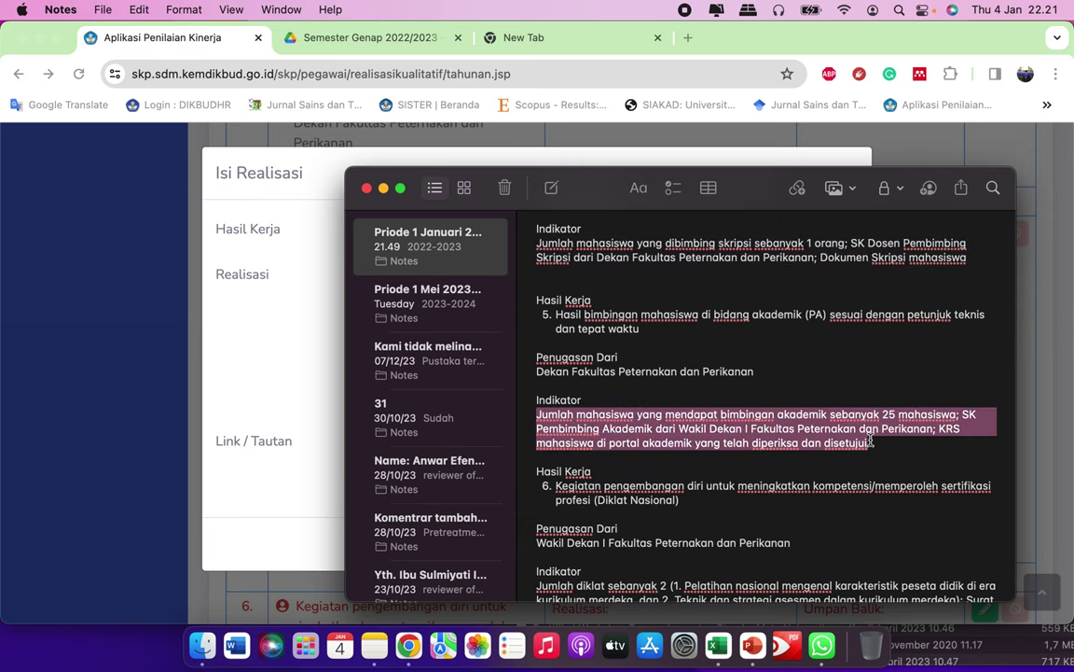
click(303, 347)
click(468, 314)
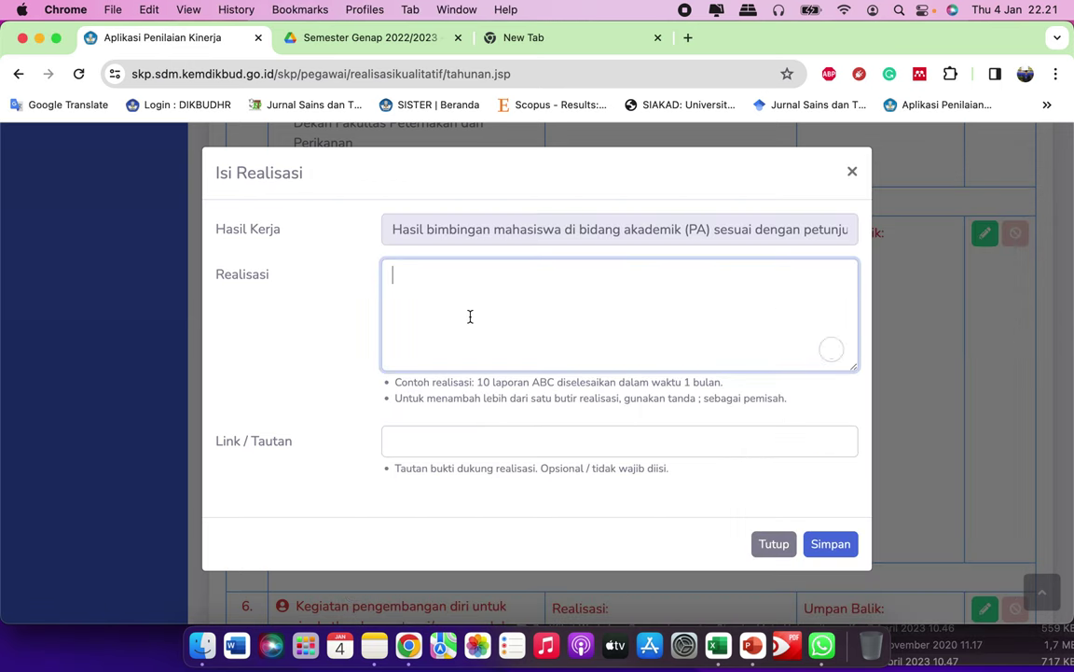
key(super+v)
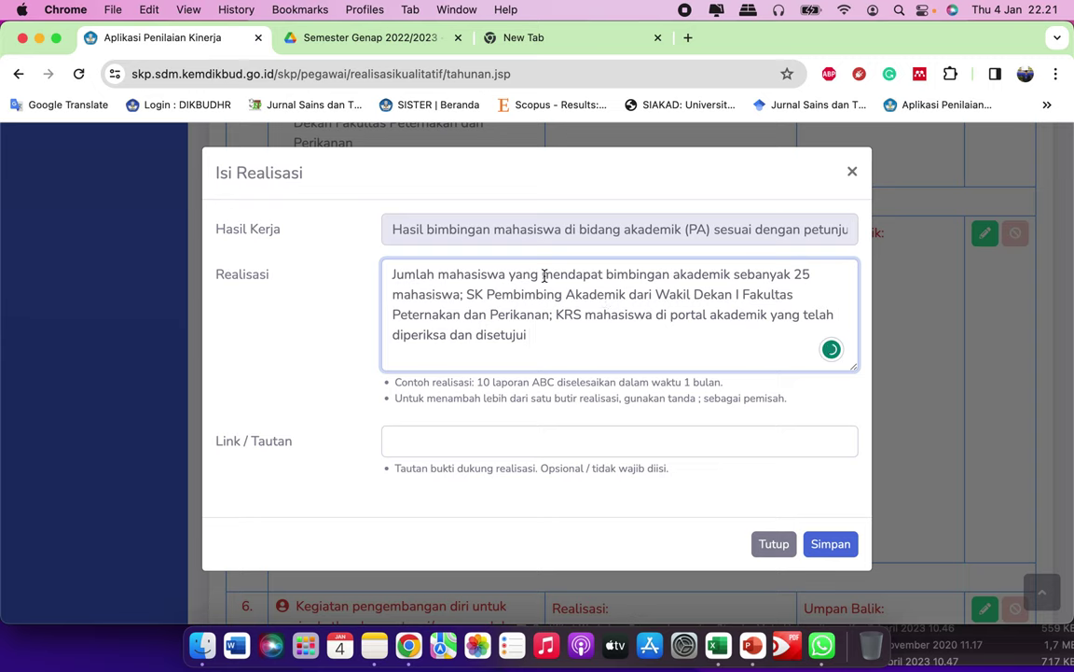
Step: Reword the opening so 25 students 'mendapatkan bimbingan akademik selama 1 semester'
click(474, 300)
drag(731, 273, 319, 280)
key(BackSpace)
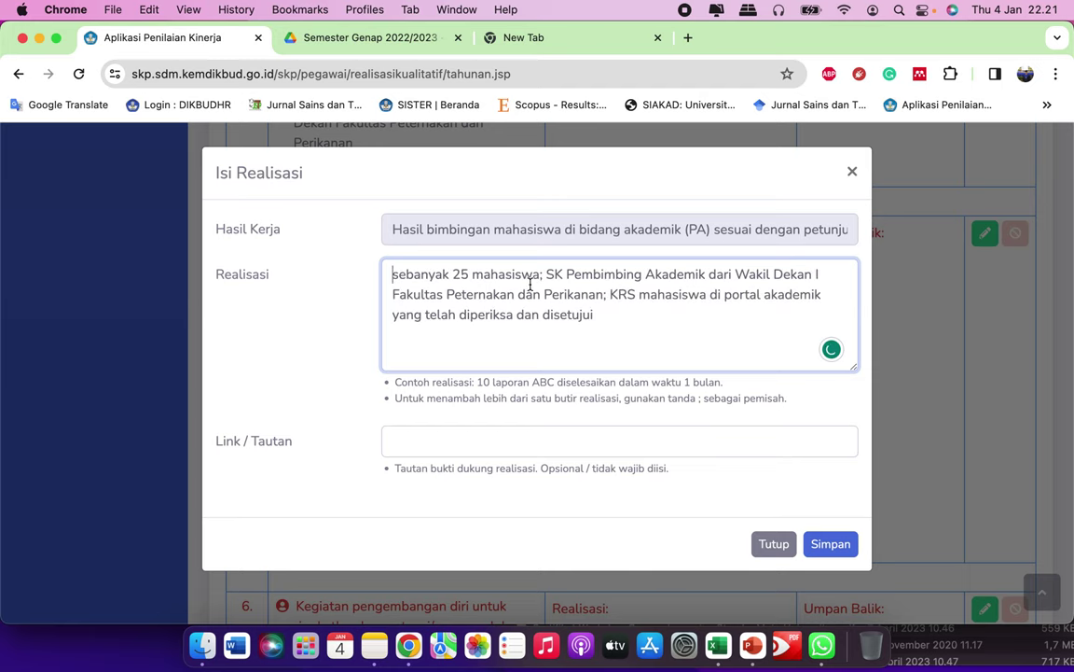
key(Delete)
key(Delete)
text(S)
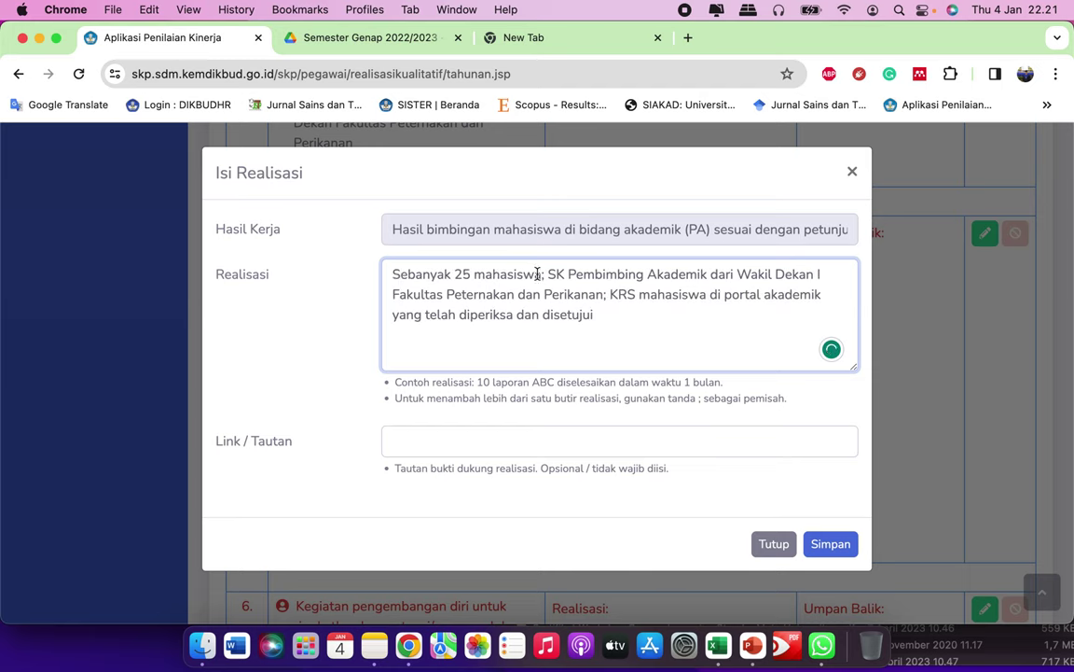
click(541, 274)
text(mendap)
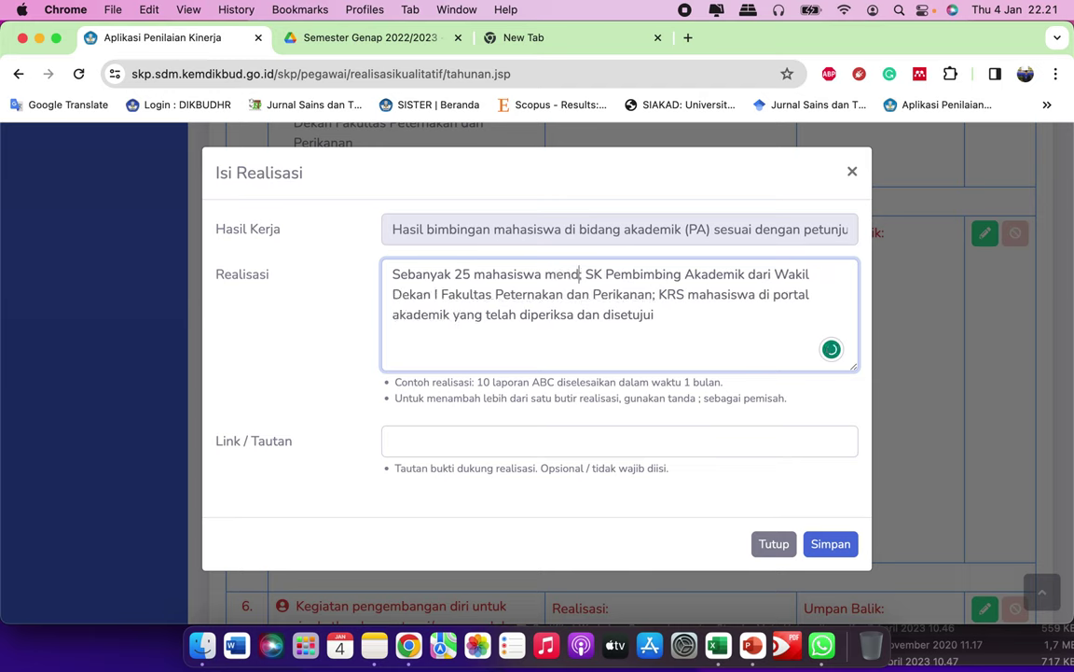
text(atkan bimbingan k)
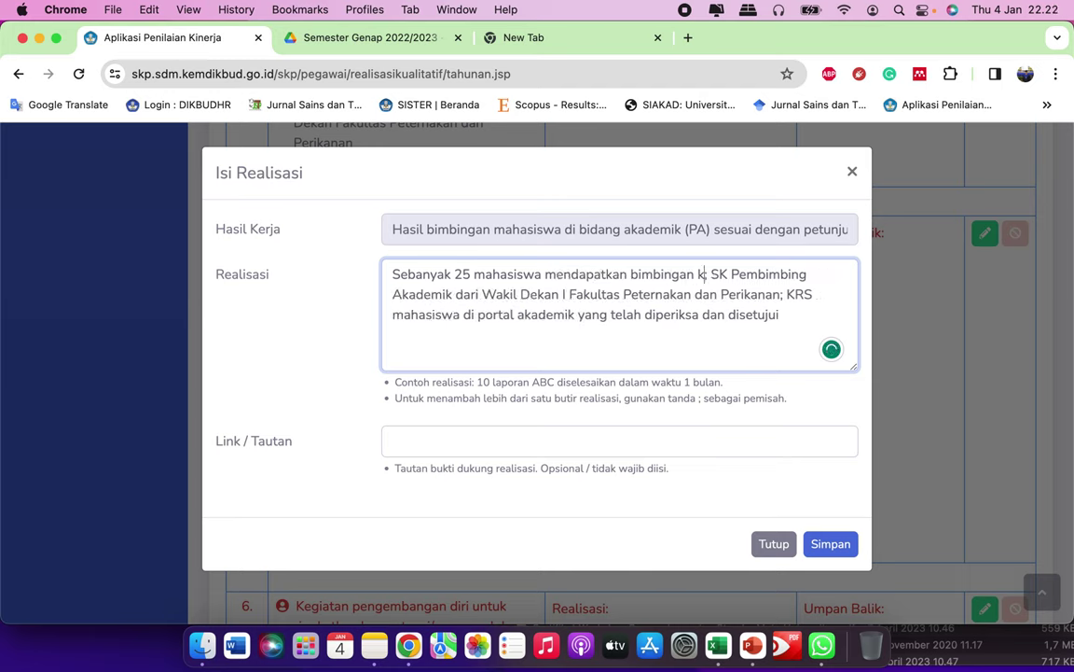
key(BackSpace)
text(akademik)
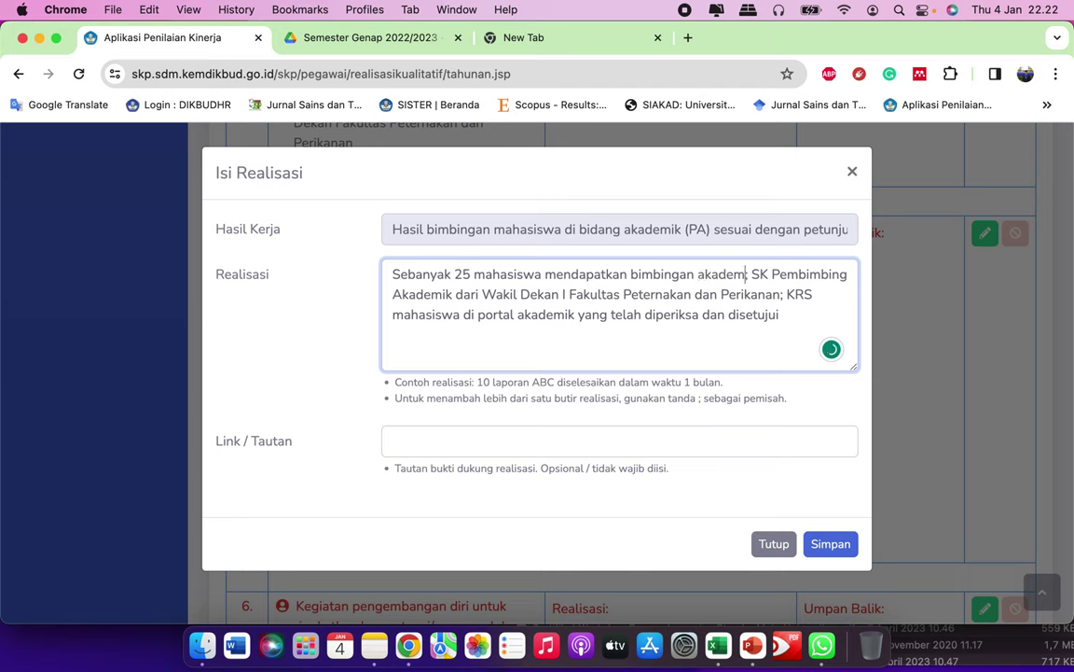
text( selama 1 semester)
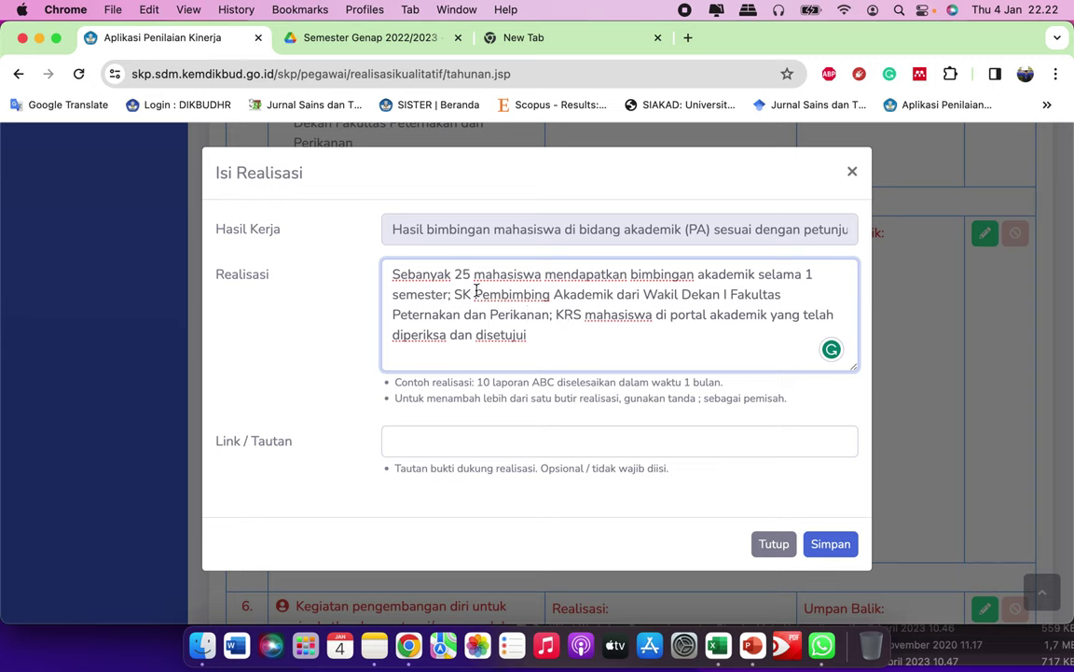
Step: Change 'Wakil Dekan' to 'Dekan' and delete the KRS approval sentence
double_click(661, 295)
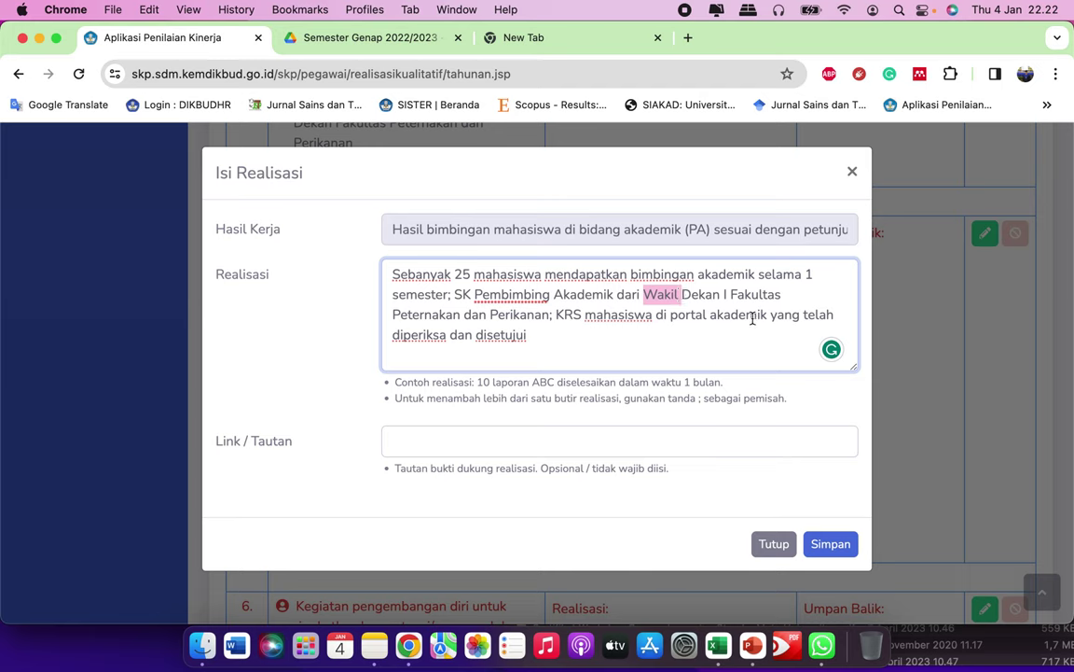
key(BackSpace)
click(653, 295)
key(BackSpace)
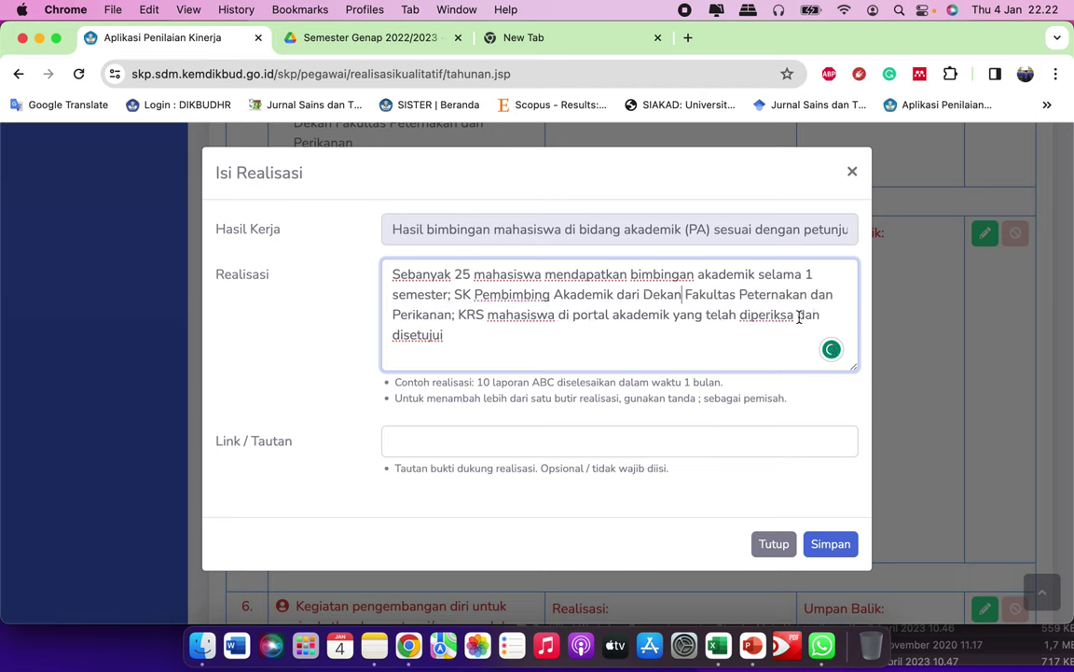
click(494, 315)
mouse_move(459, 315)
mouse_down()
mouse_move(592, 313)
mouse_move(539, 313)
mouse_move(469, 336)
mouse_up()
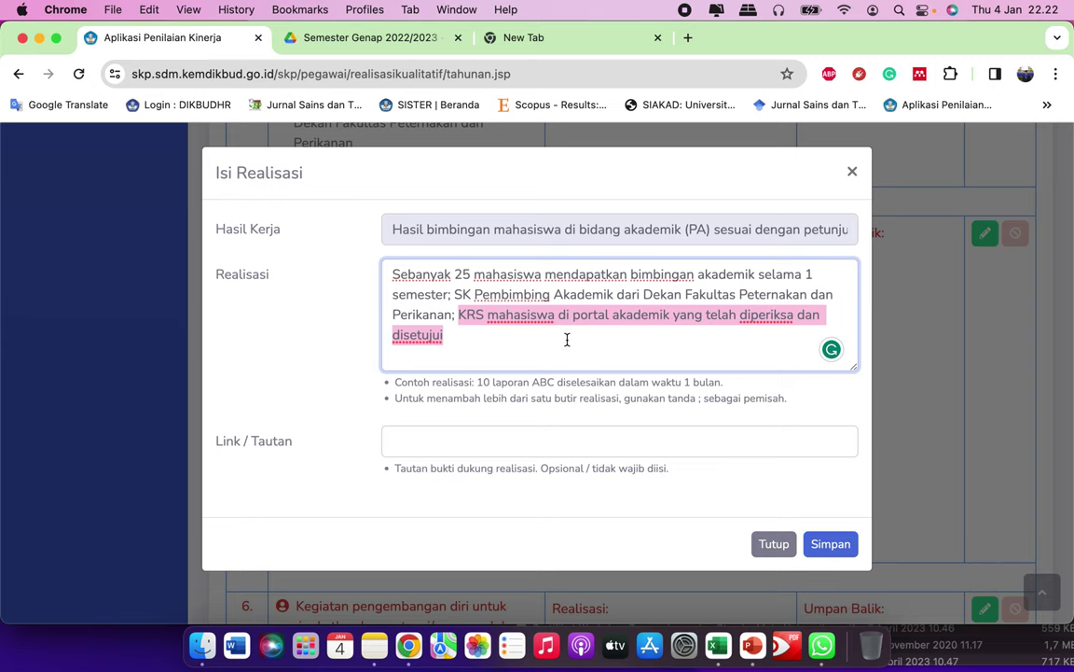
key(BackSpace)
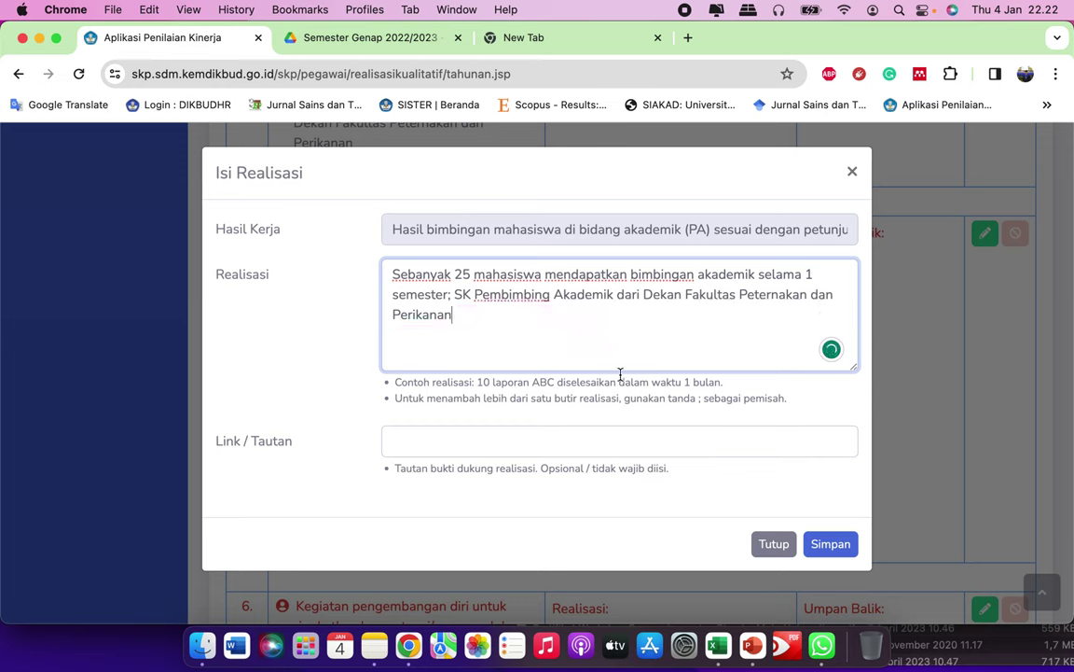
click(578, 444)
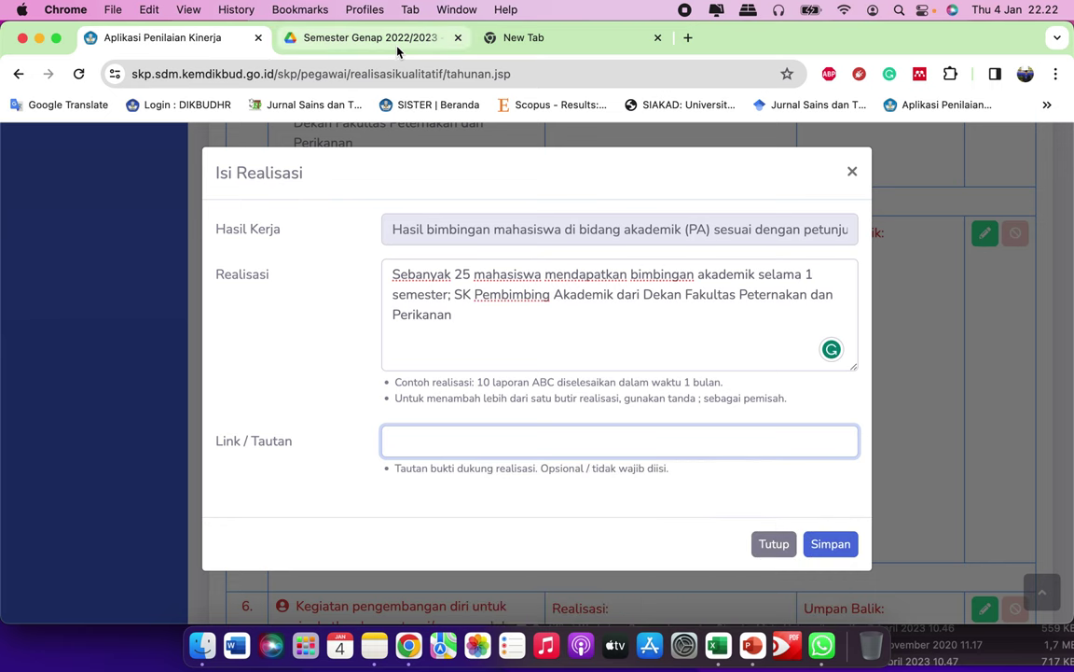
Step: Copy the Google Drive sharing link of SK PA Genap 2022-2023.pdf
click(397, 47)
scroll(478, 418, down, 1)
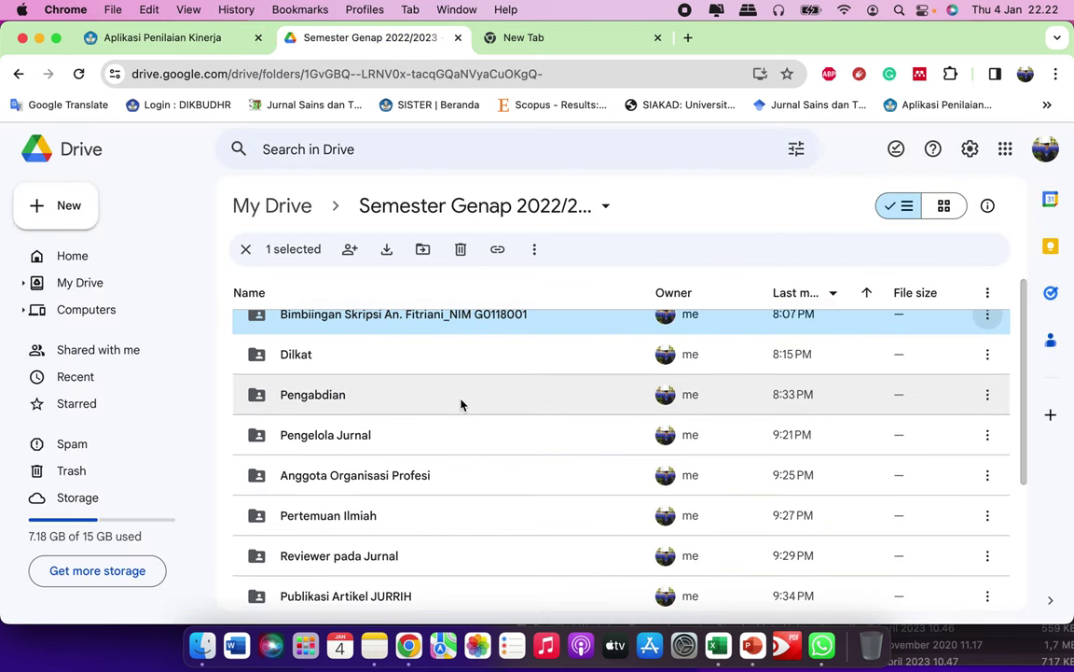
scroll(451, 450, down, 2)
scroll(434, 485, down, 3)
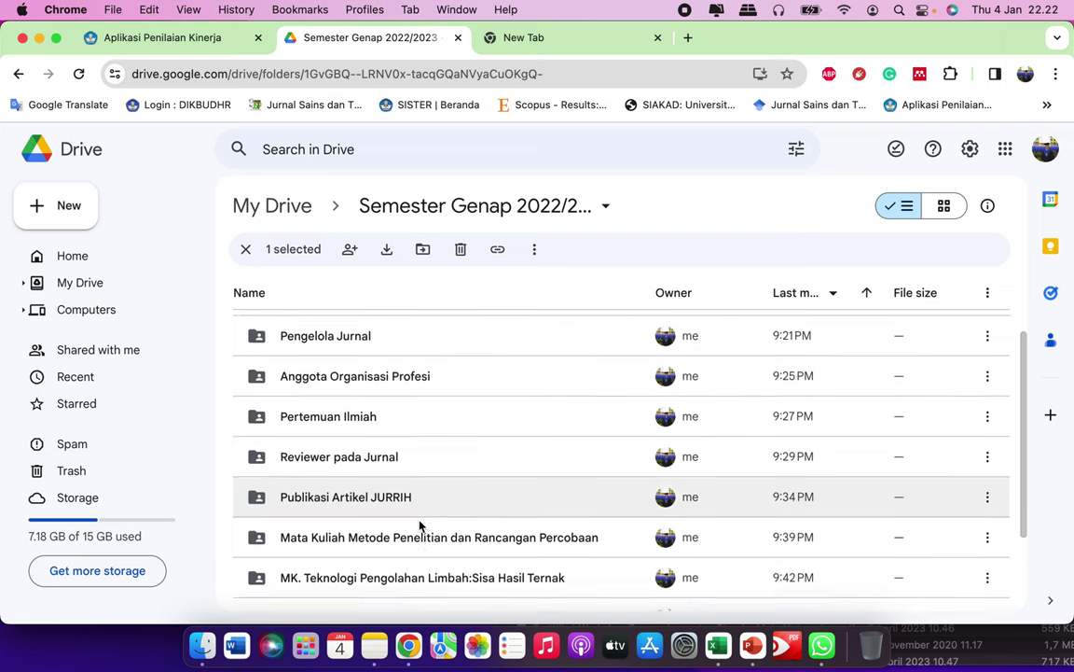
click(400, 590)
click(986, 592)
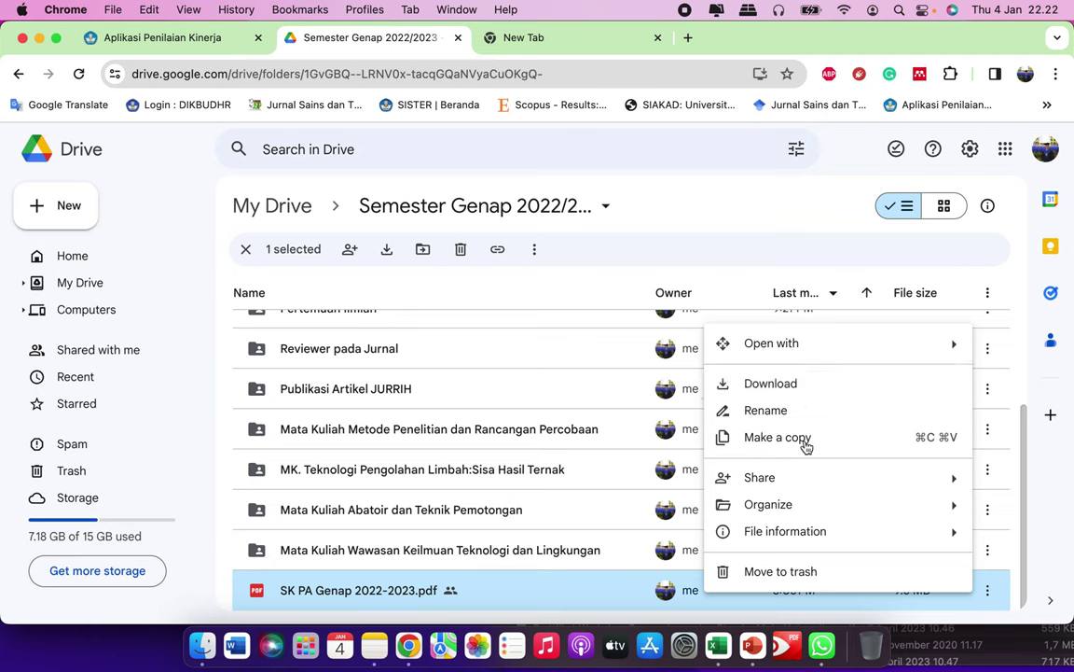
mouse_move(798, 485)
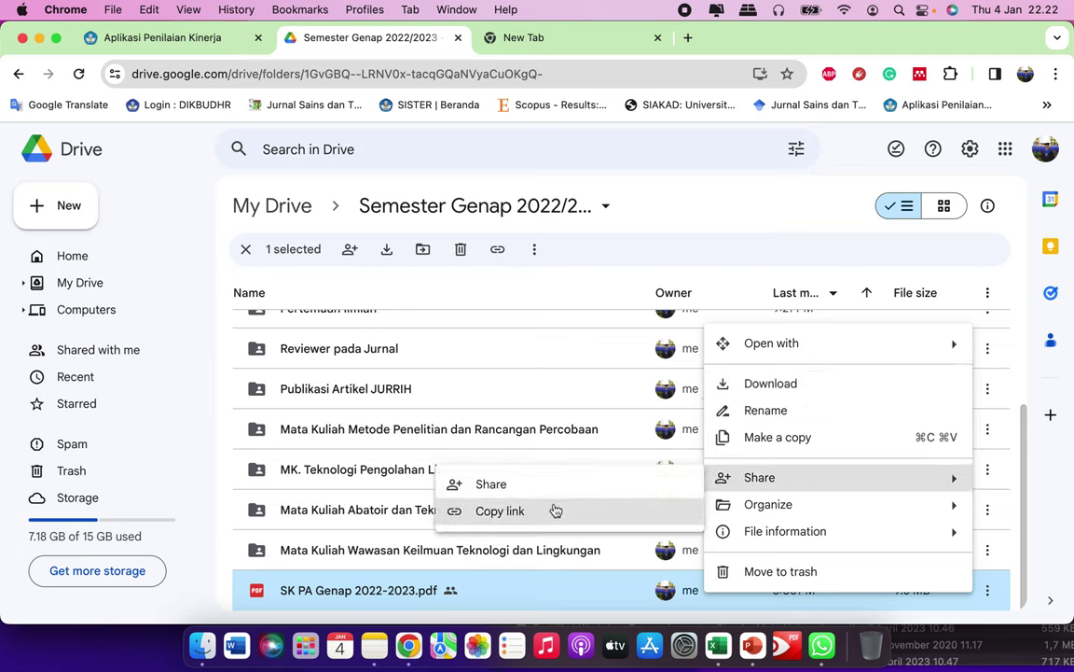
click(494, 510)
click(216, 39)
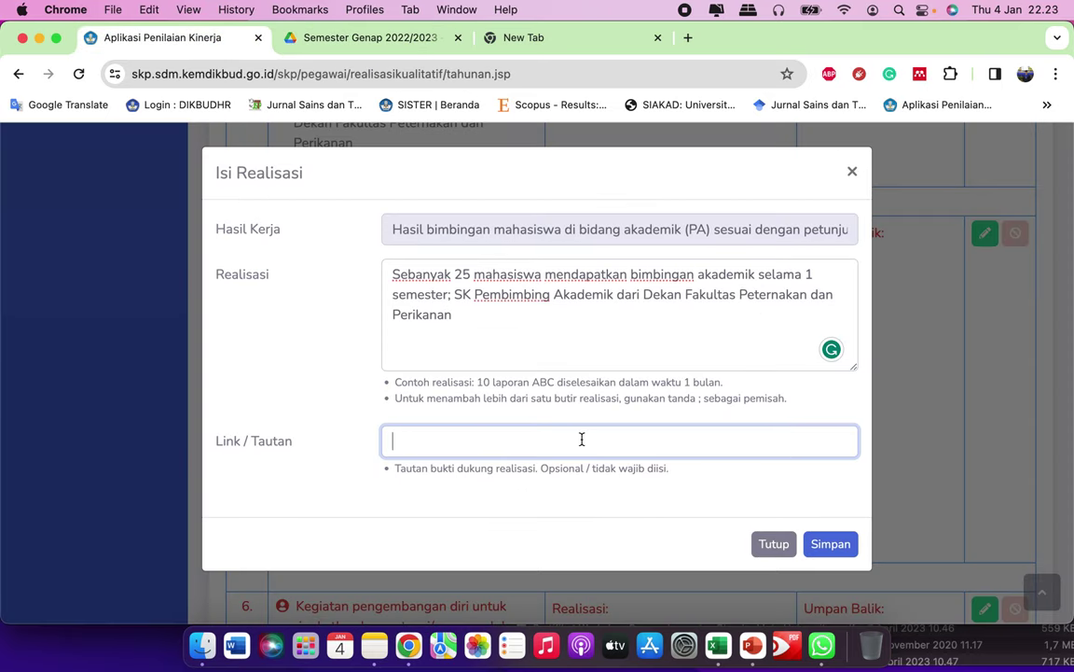
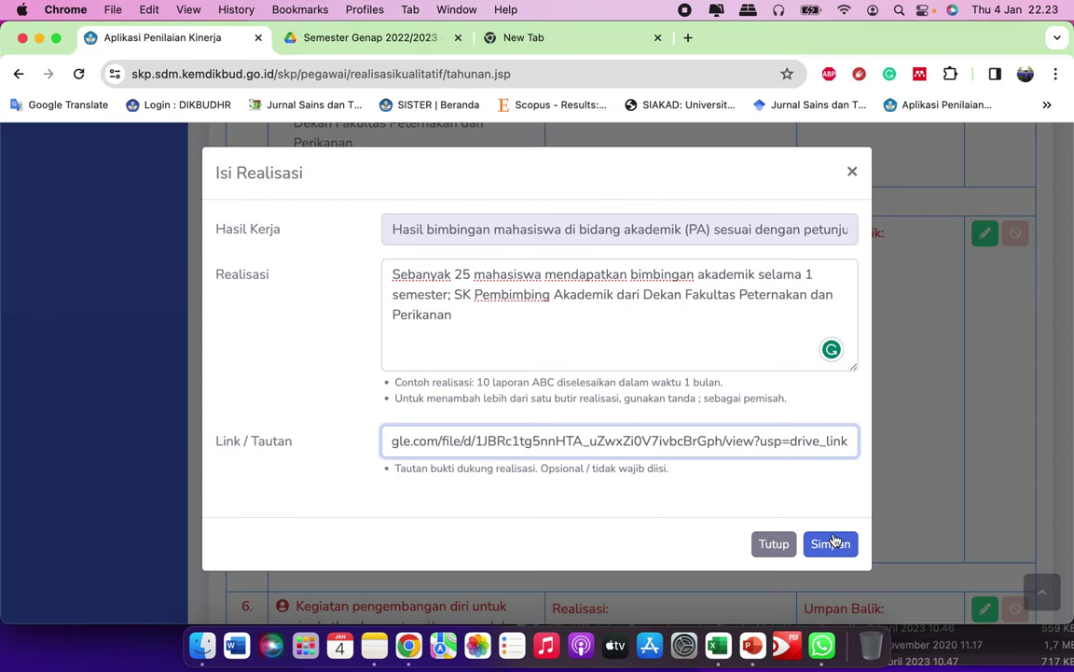
Step: Save item 5 with the SK PA link as evidence and open item 6's self-development form
click(832, 546)
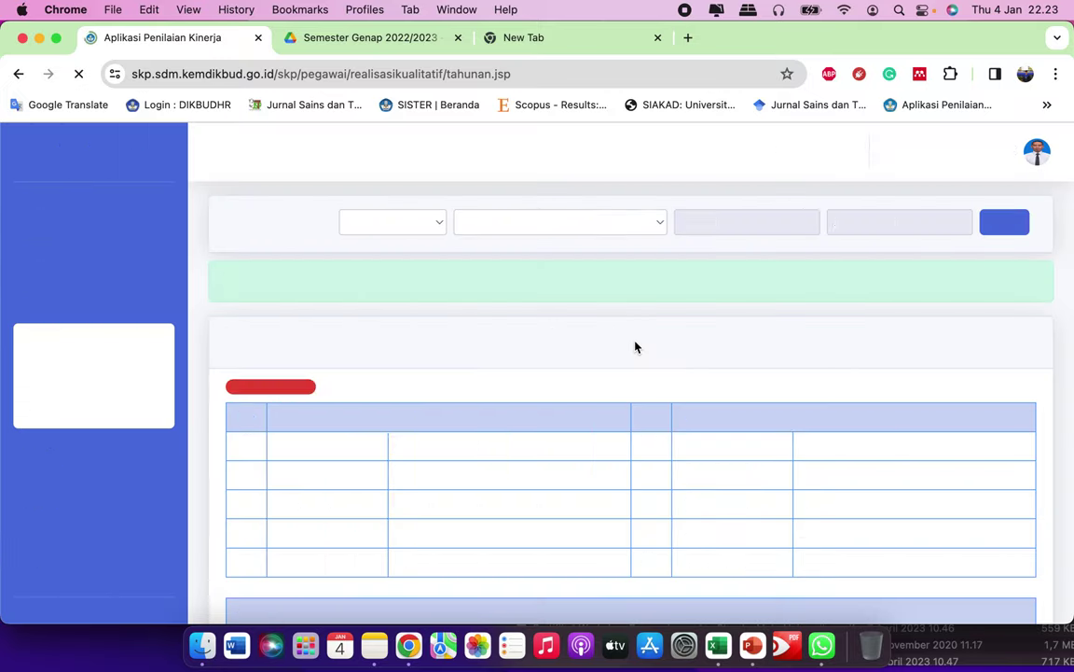
scroll(558, 396, down, 3)
scroll(557, 396, down, 20)
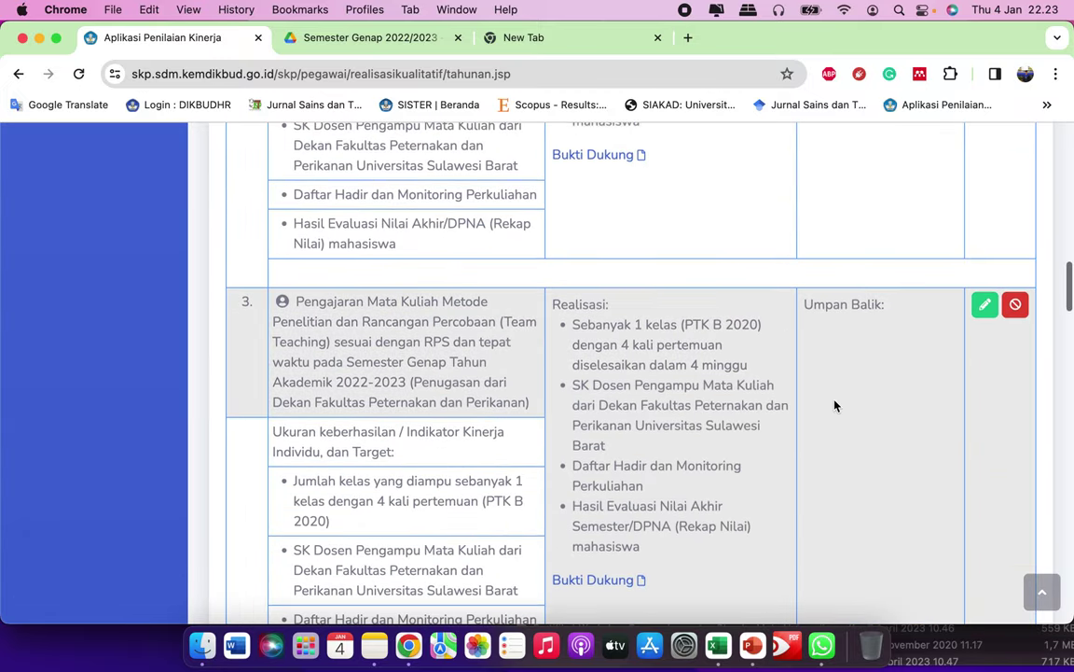
scroll(836, 405, down, 3)
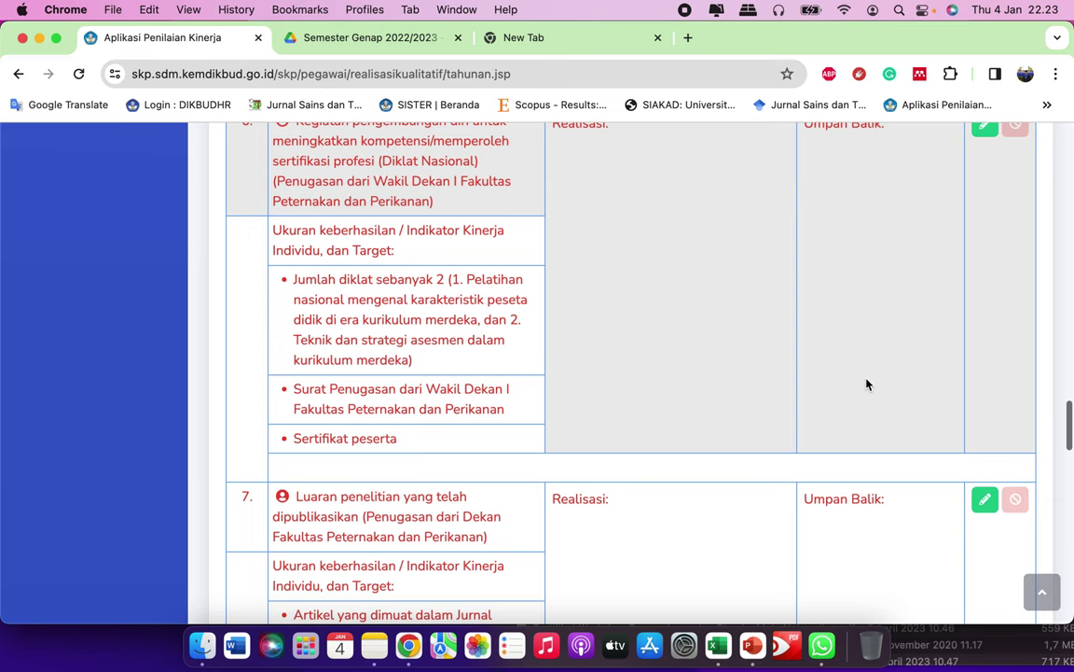
scroll(868, 383, up, 2)
click(985, 190)
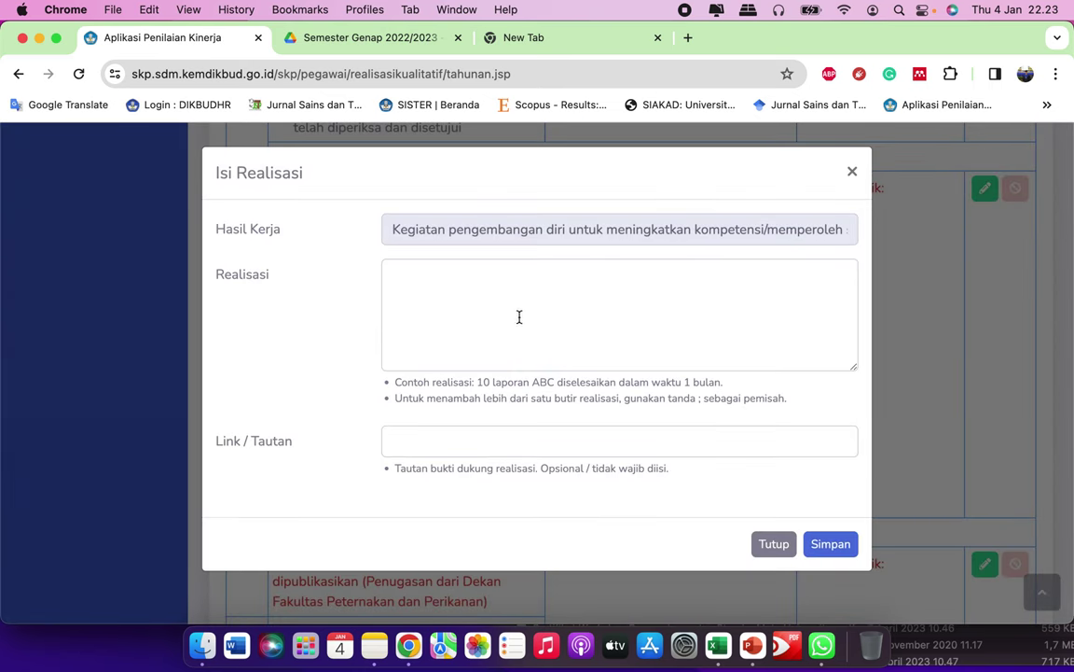
Step: Paste the diklat indicator paragraph from Notes into item 6's Realisasi
click(518, 318)
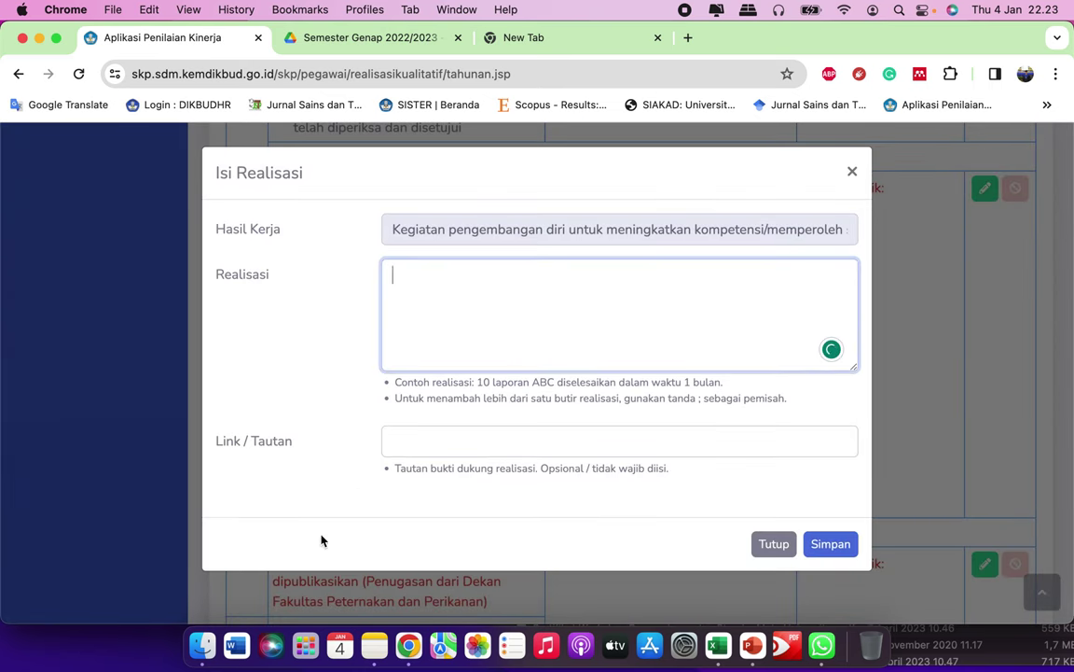
click(378, 642)
scroll(664, 429, down, 3)
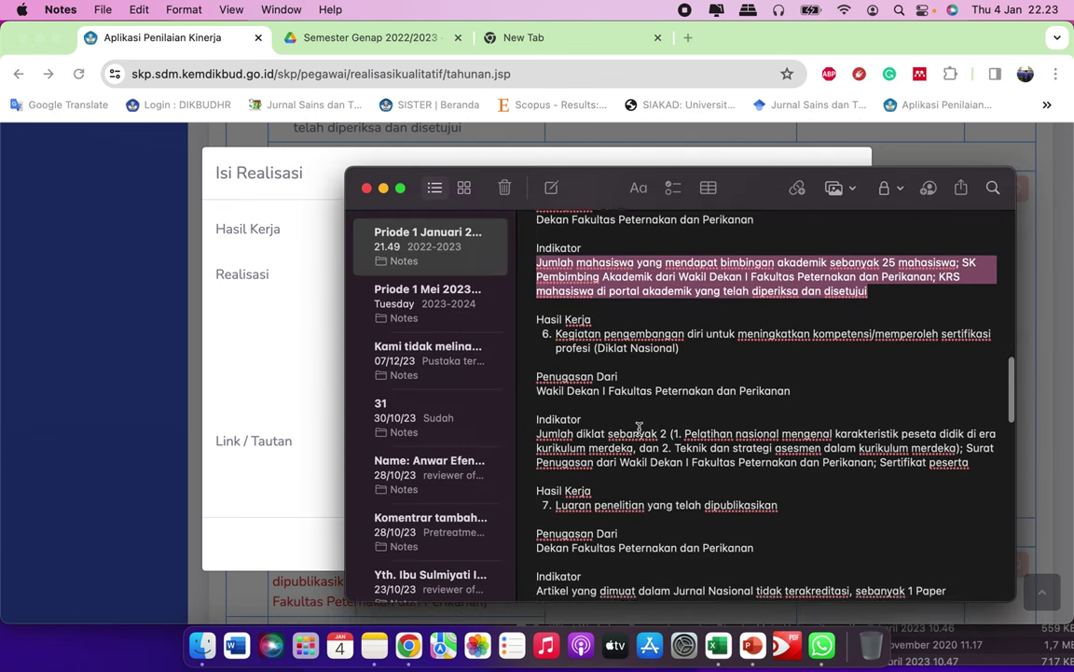
scroll(602, 369, down, 1)
scroll(601, 369, down, 1)
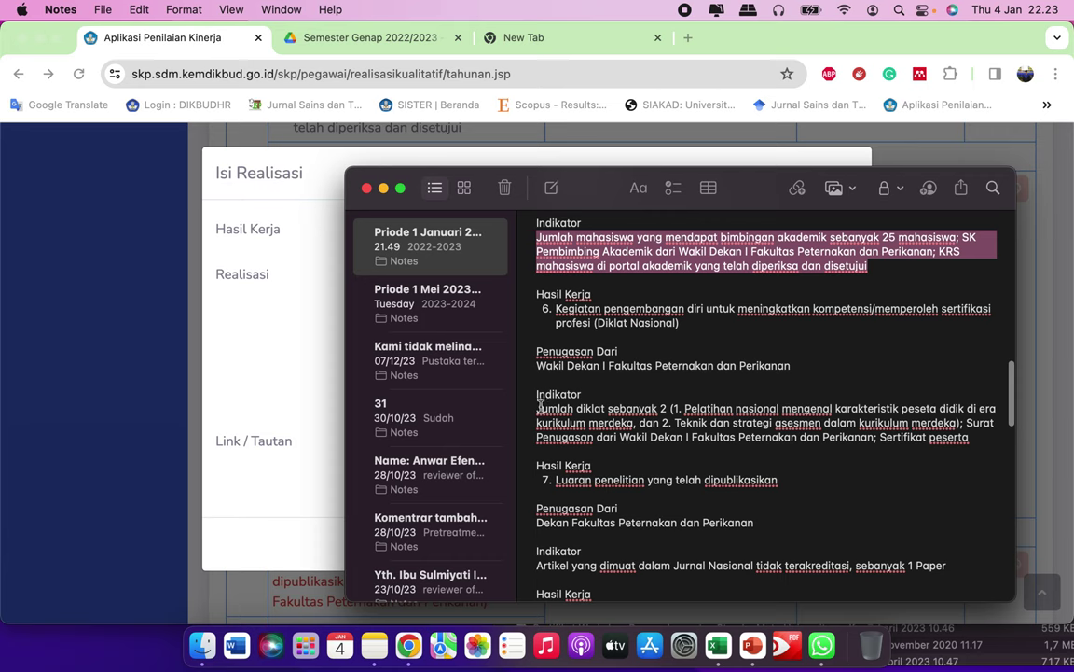
drag(538, 408, 975, 435)
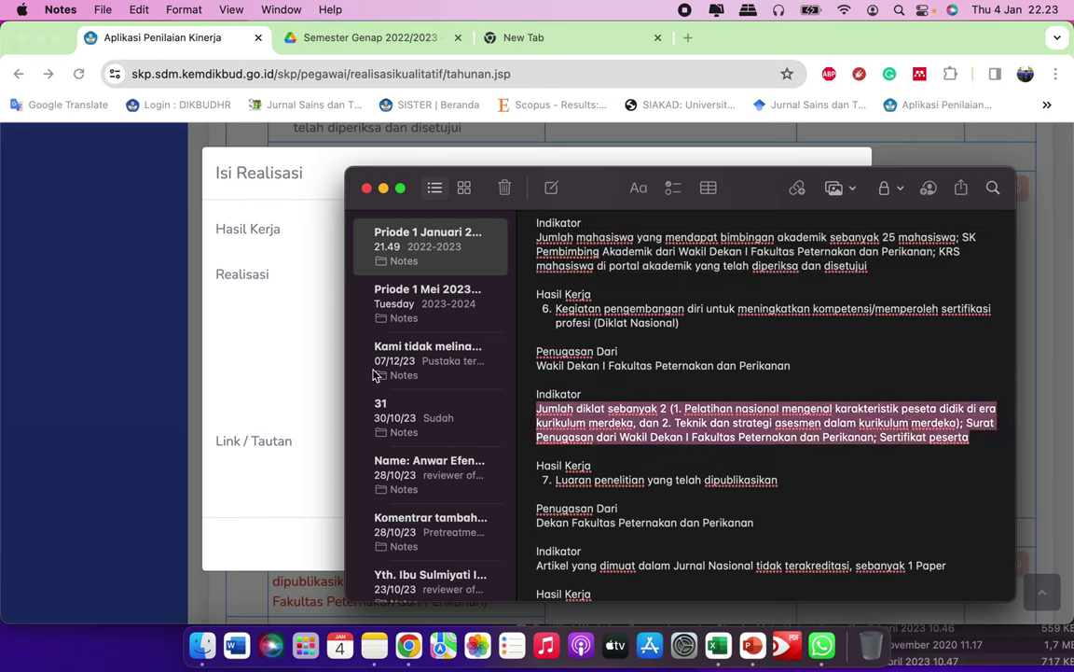
click(299, 361)
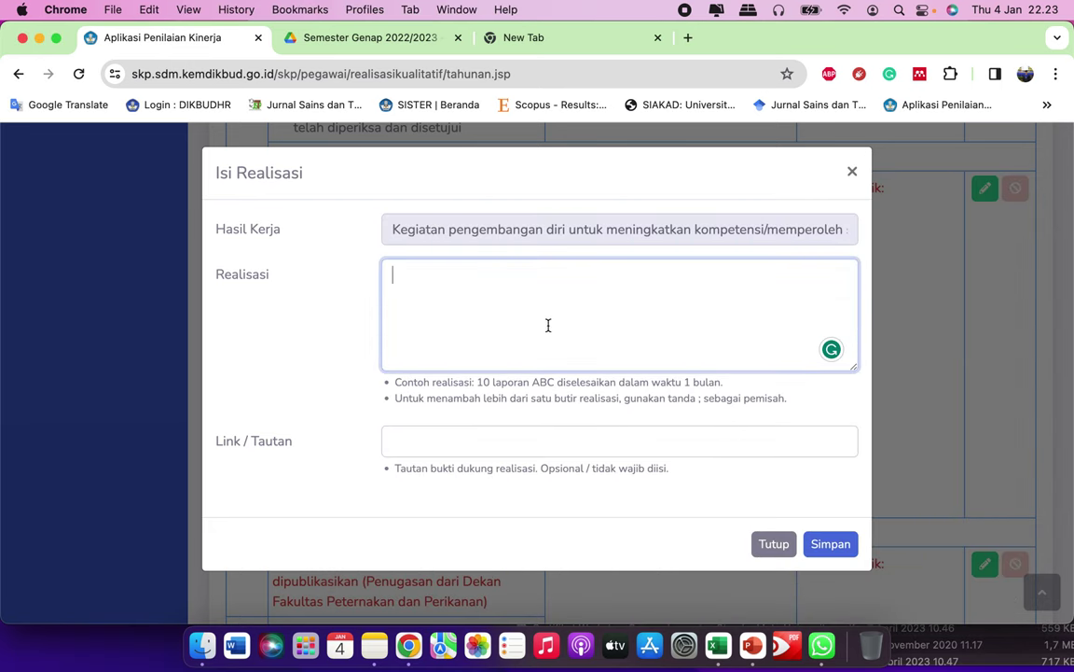
text(Jumlah diklat sebanyak 2 (1. Pelatihan nasional mengenal karakteristik peserta didik di era kurikulum merdeka, dan 2. Teknik dan strategi asesmen dalam kurikulum merdeka); Surat Penugasan dari Wakil Dekan I Fakultas Peternakan dan Perikanan; Sertifikat peserta)
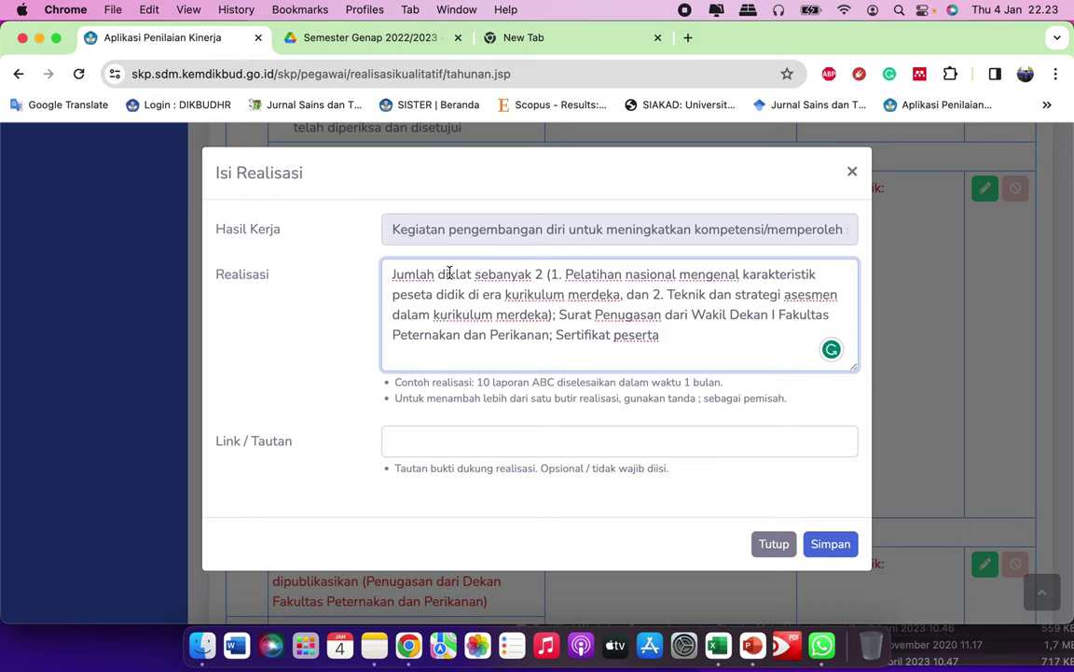
Step: Replace the opening with 'Diklat sebanyak 2 kegiatan telah diselesaikan dalam waktu 1 minggu'
key(BackSpace)
key(BackSpace)
key(BackSpace)
key(BackSpace)
key(BackSpace)
key(BackSpace)
key(BackSpace)
key(BackSpace)
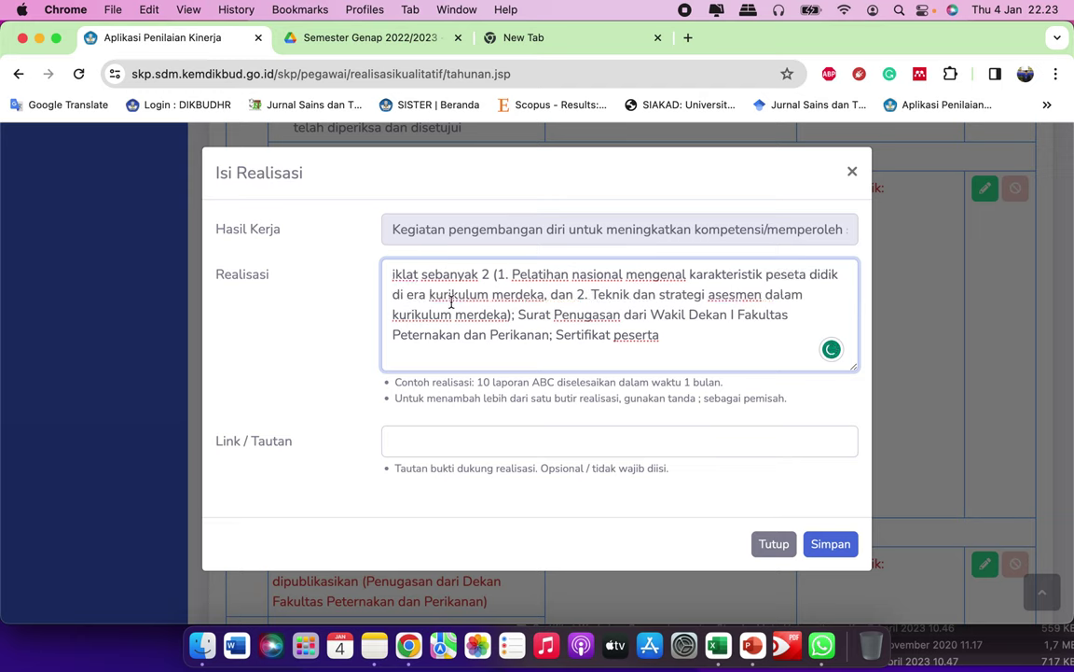
text(Diklat)
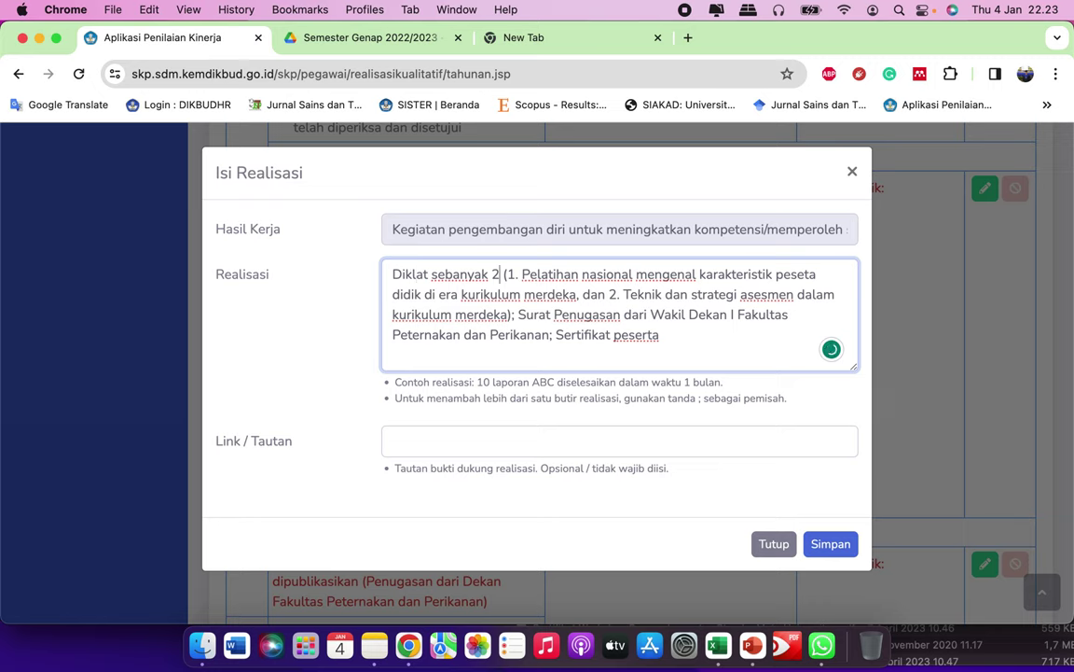
text( sebanyak 2 kegiatan te)
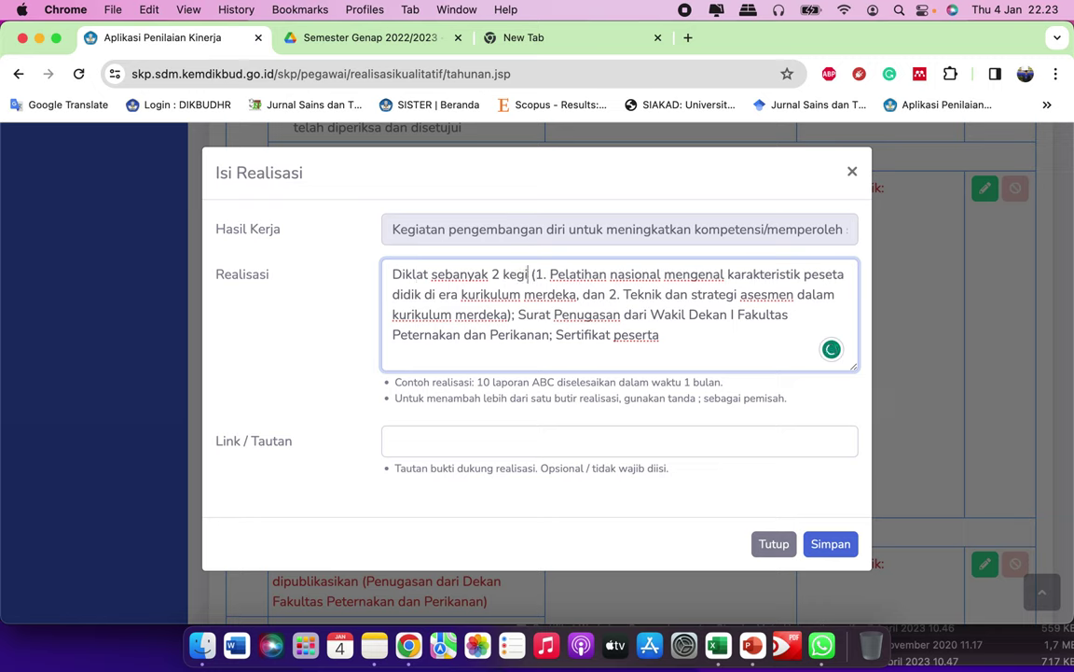
text(lah diselesa)
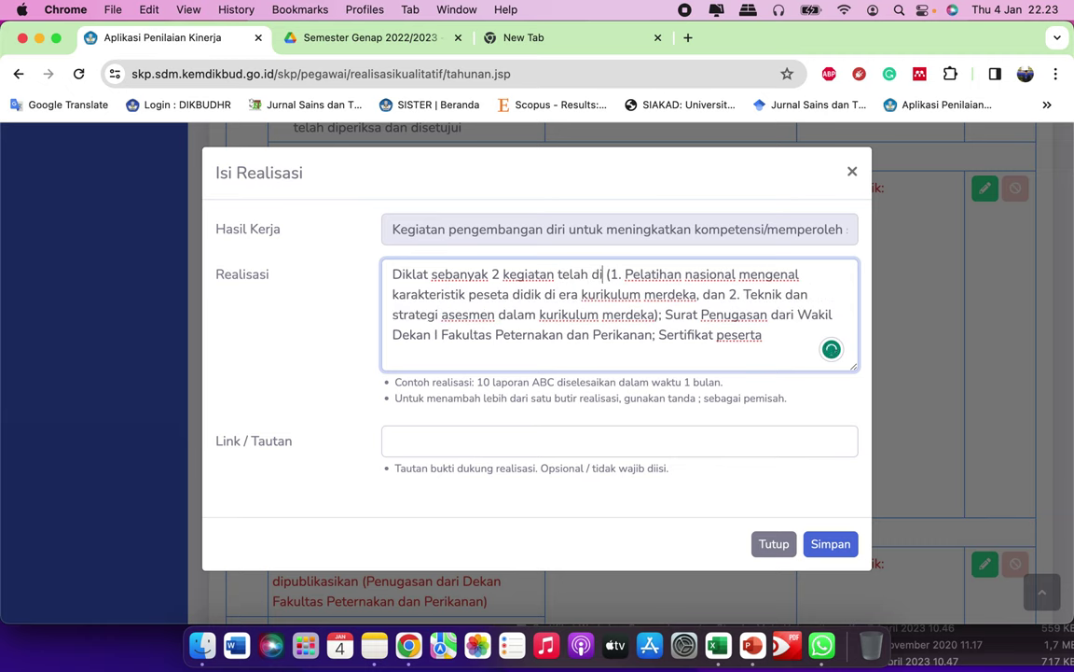
text(ikan)
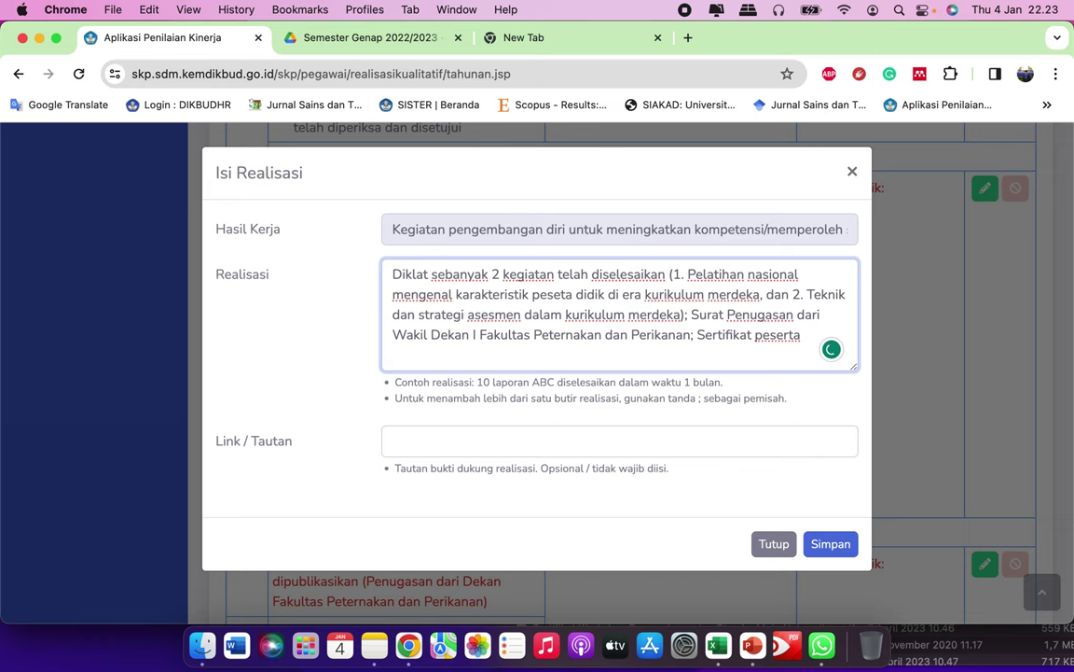
text( dalam waktu)
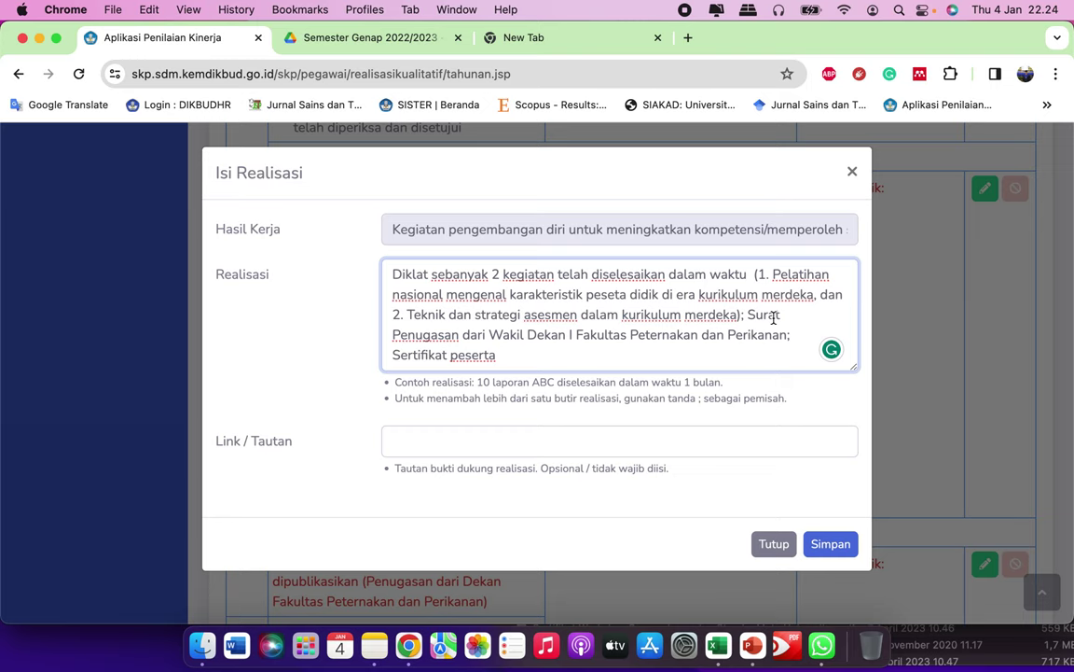
text(1 minggu)
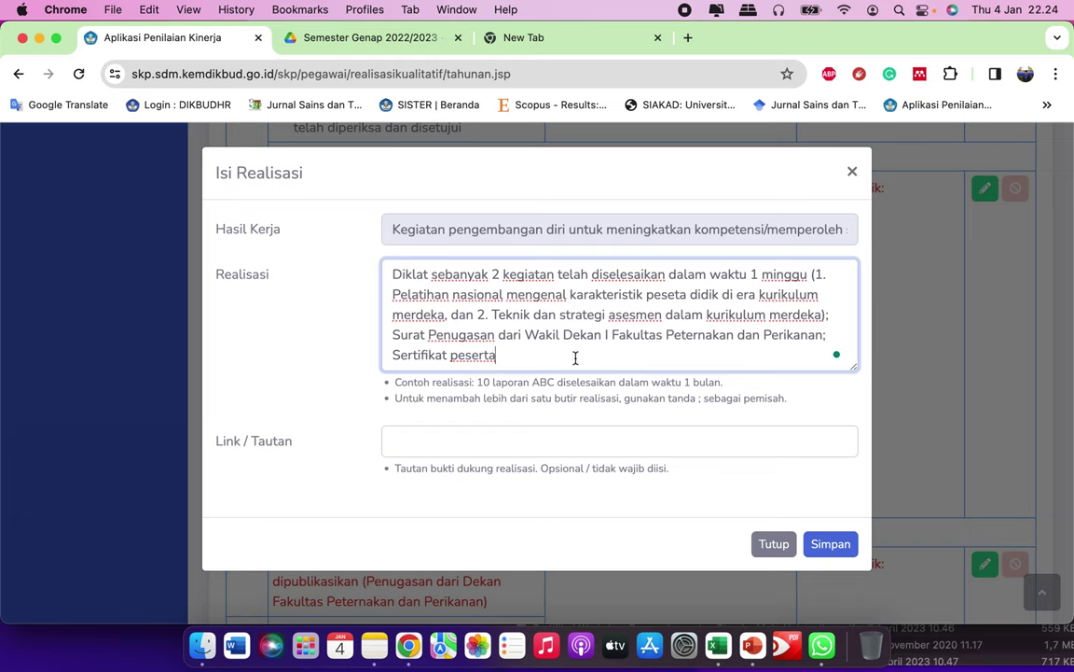
click(500, 442)
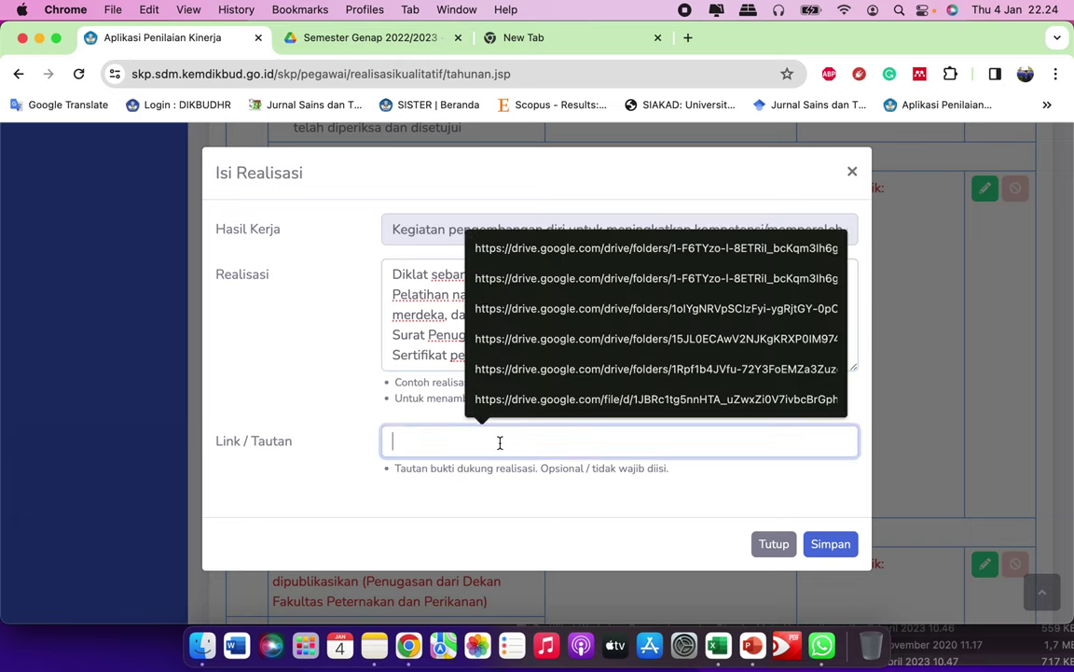
Step: Copy the Google Drive sharing link of the Dilkat folder
click(417, 39)
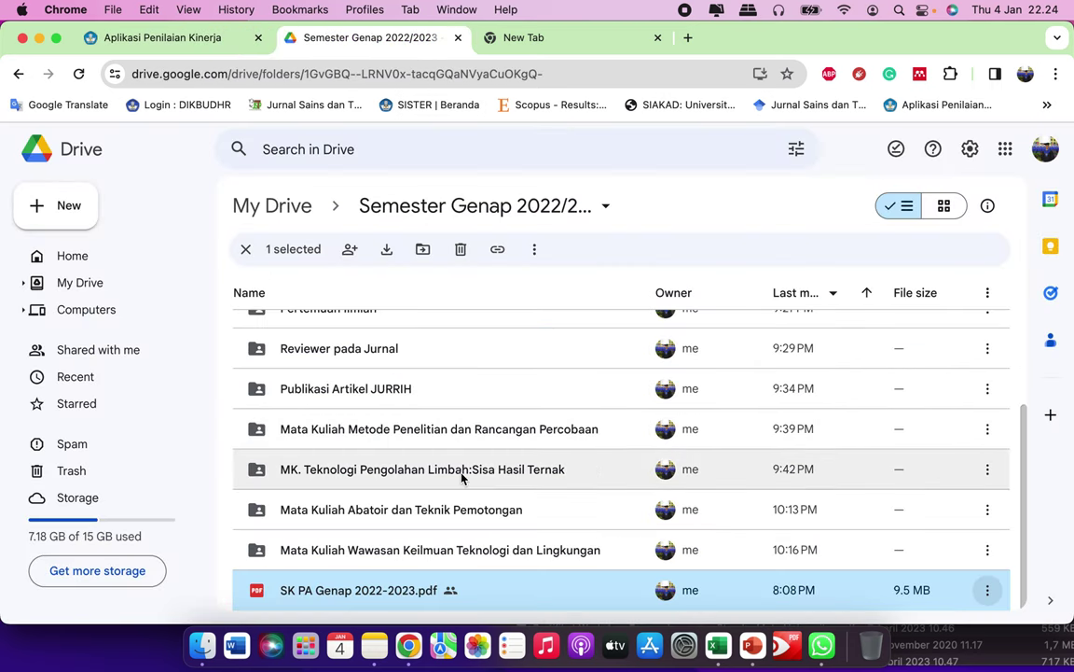
scroll(463, 425, up, 4)
scroll(457, 421, up, 2)
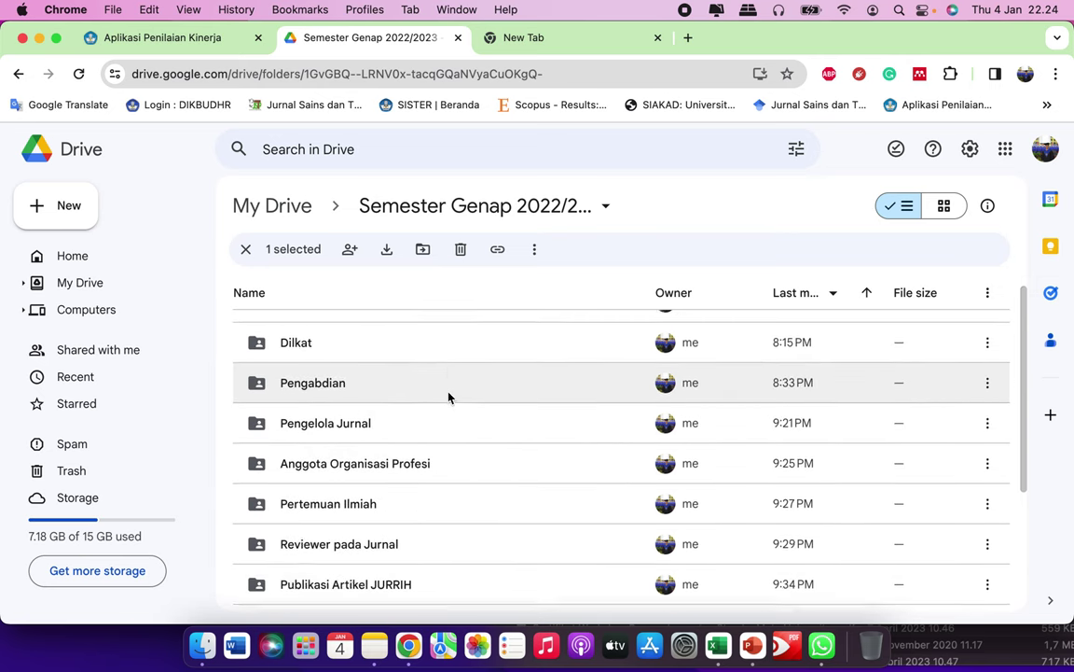
click(389, 375)
click(986, 372)
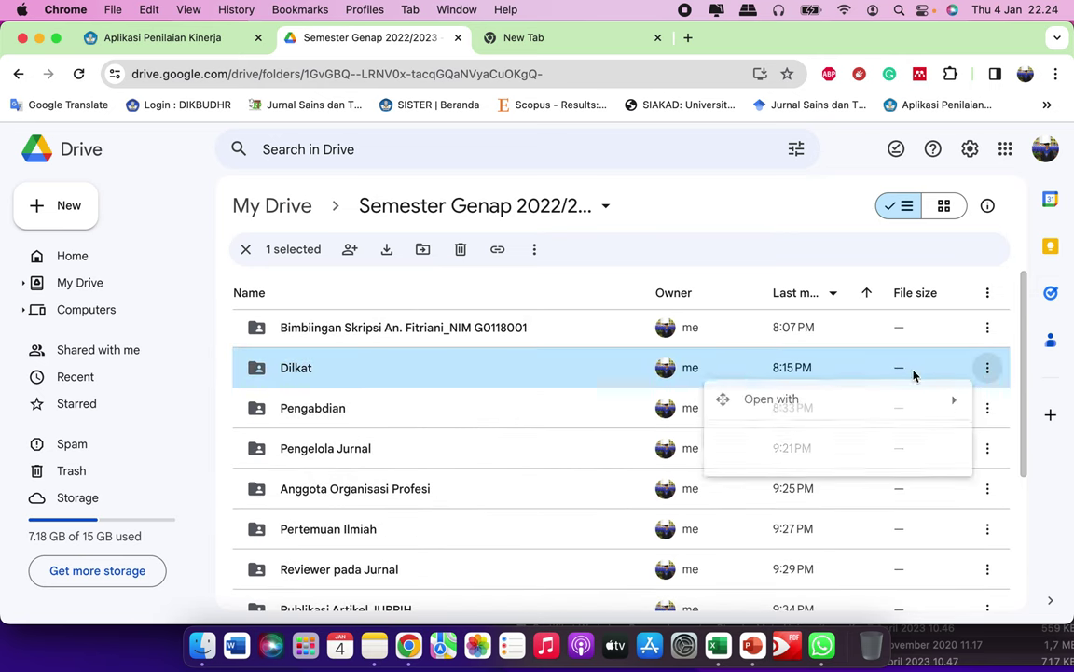
mouse_move(767, 516)
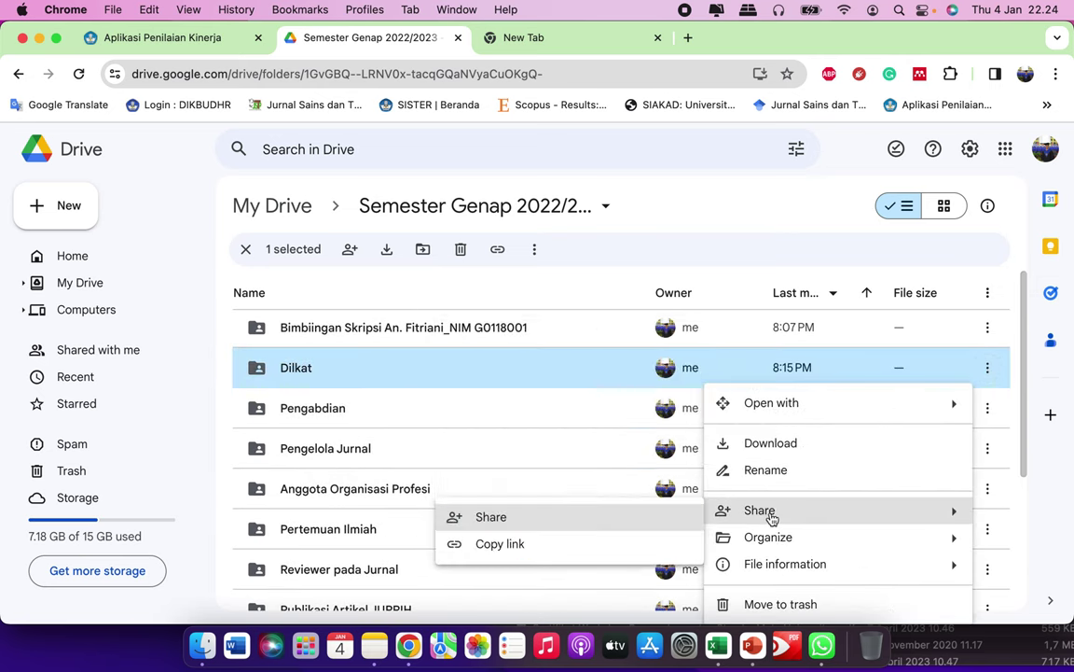
click(571, 543)
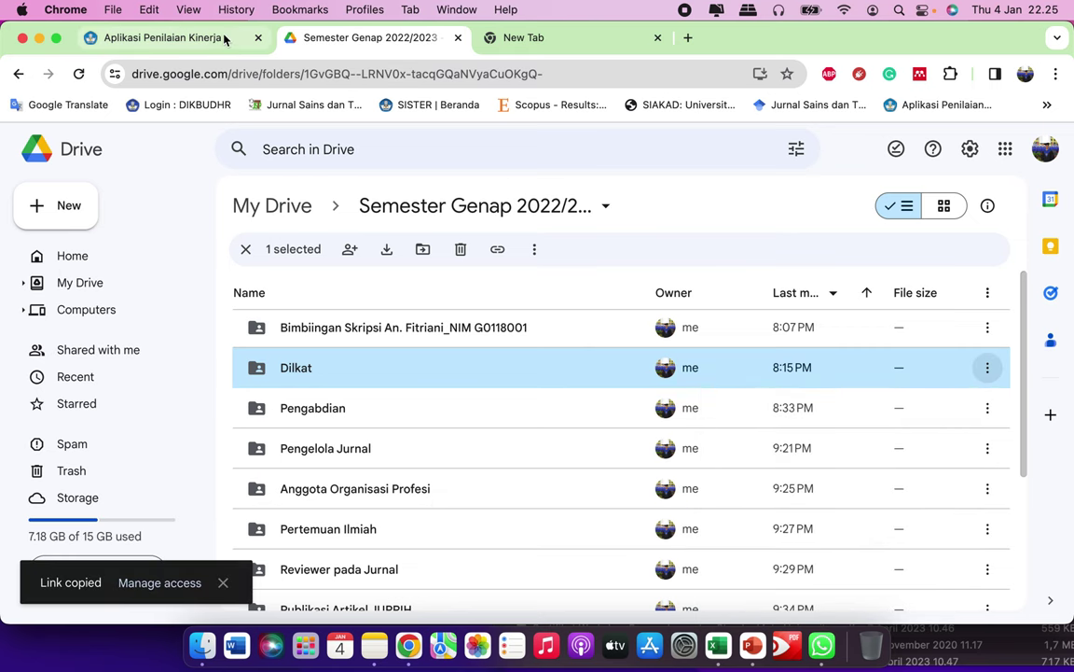
Step: Paste the Dilkat link into item 6's Link / Tautan and save the realisation
click(227, 36)
key(cmd+v)
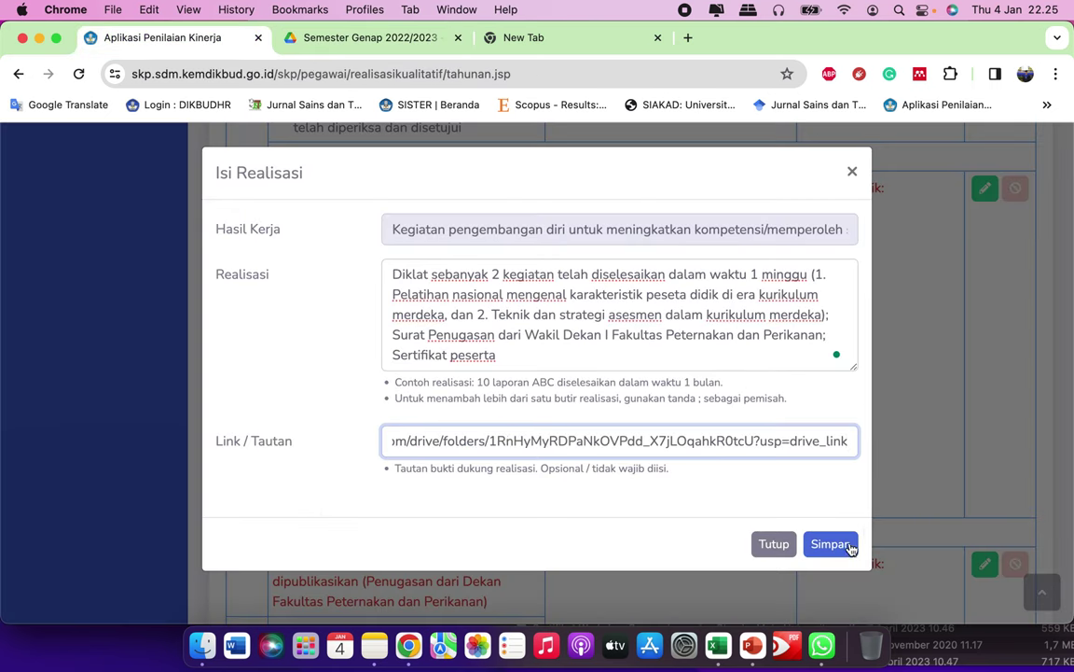
click(835, 546)
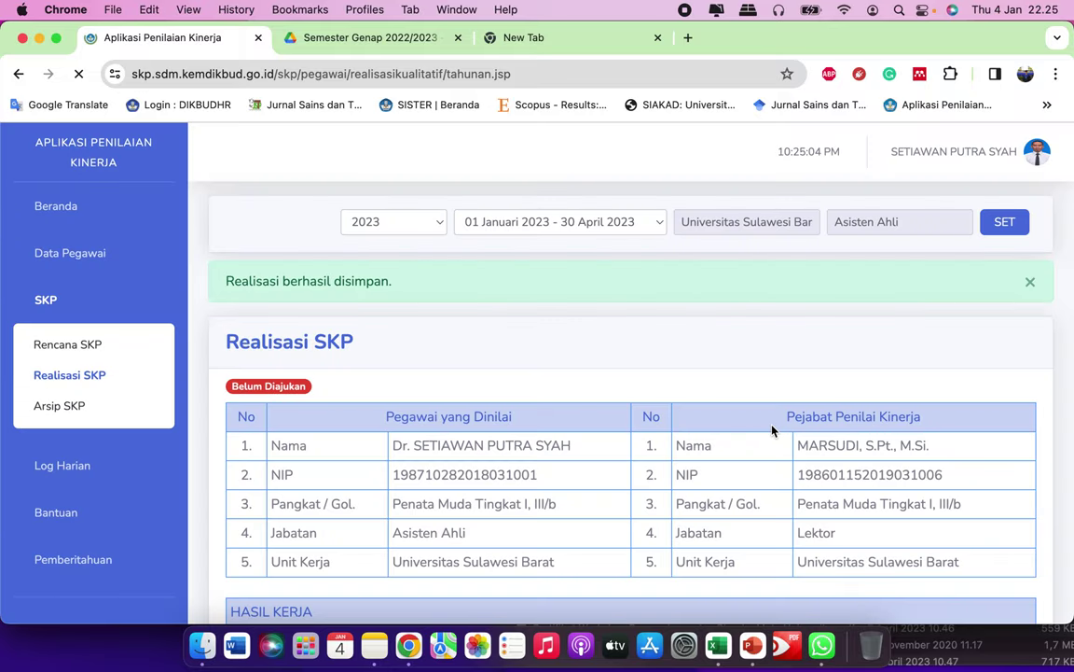
Step: Open item 7's realisation form for published research output
scroll(708, 492, down, 15)
scroll(706, 491, down, 20)
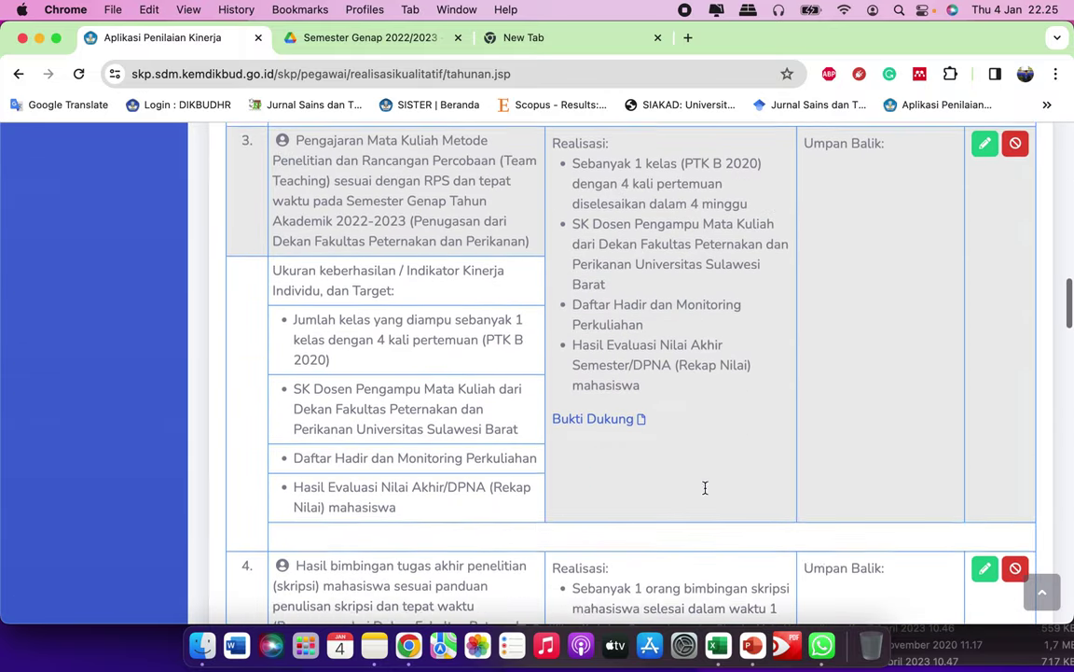
scroll(732, 373, down, 20)
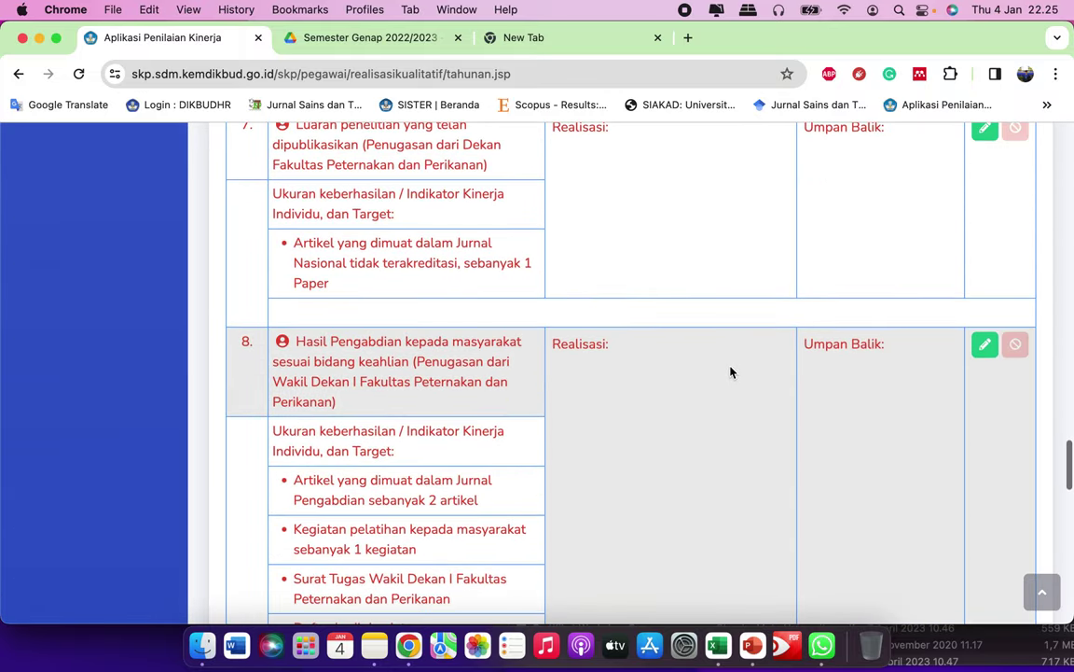
scroll(731, 372, down, 3)
scroll(731, 372, up, 20)
scroll(731, 372, down, 5)
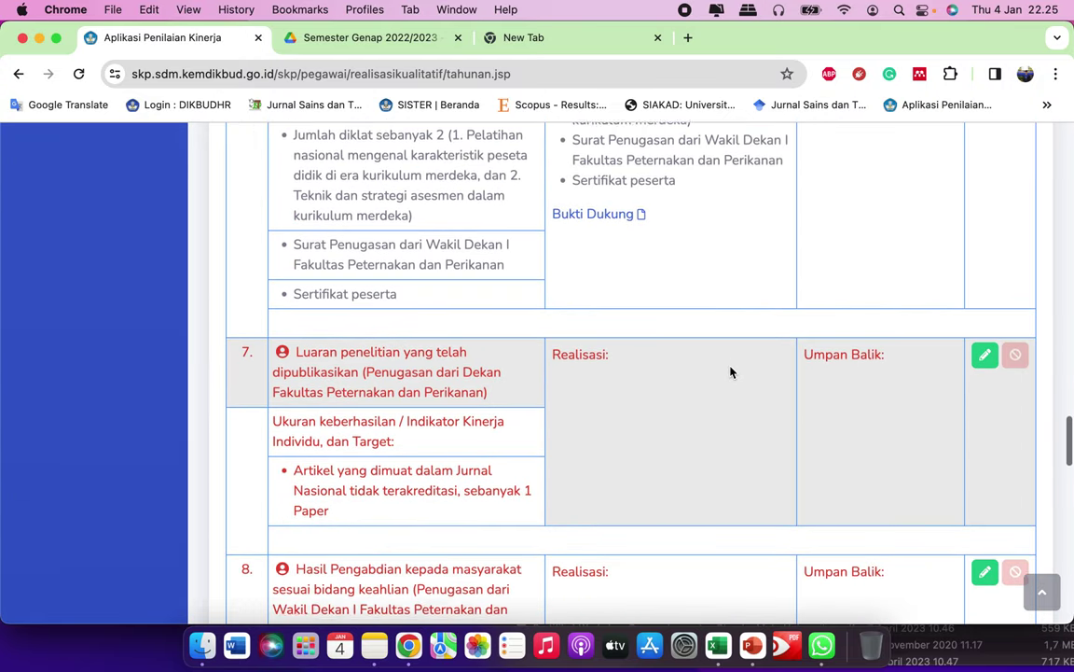
click(984, 291)
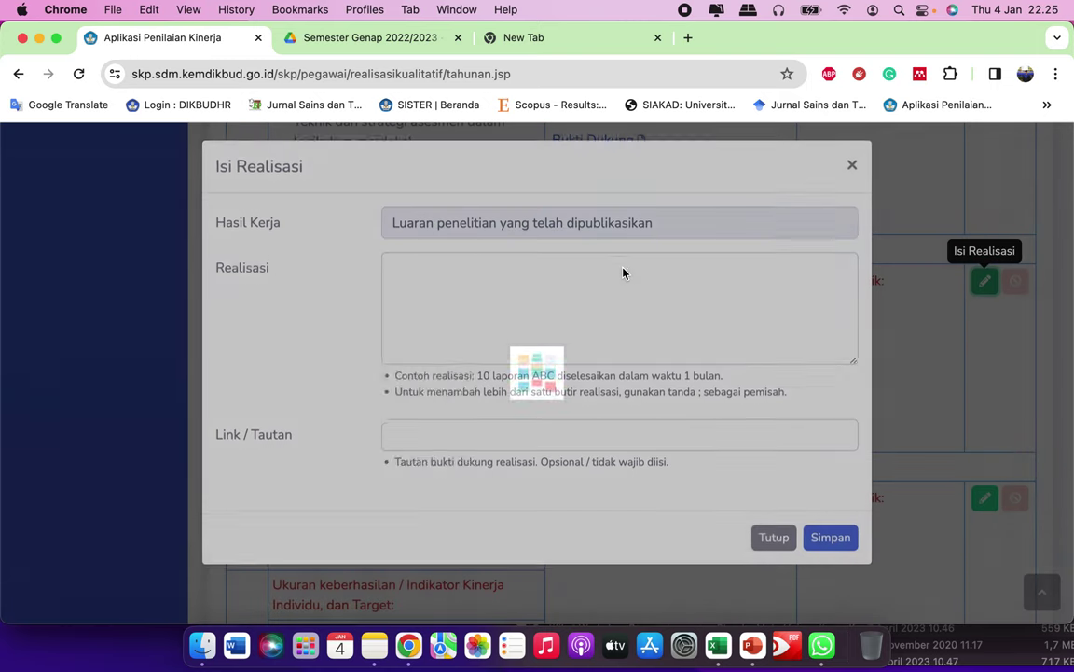
click(528, 321)
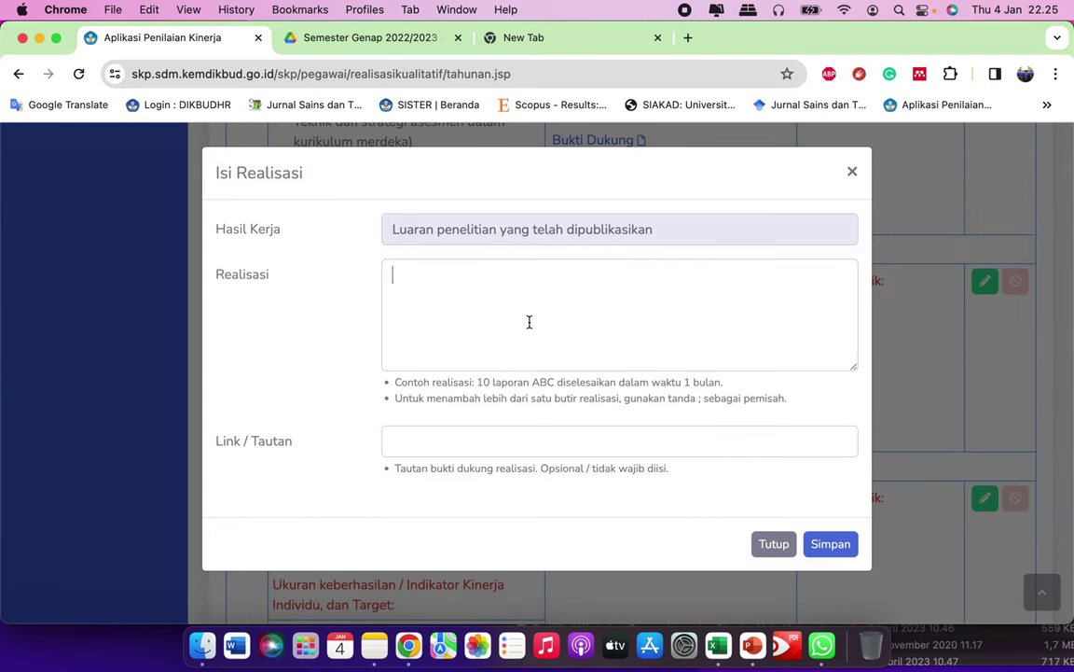
click(398, 39)
click(224, 41)
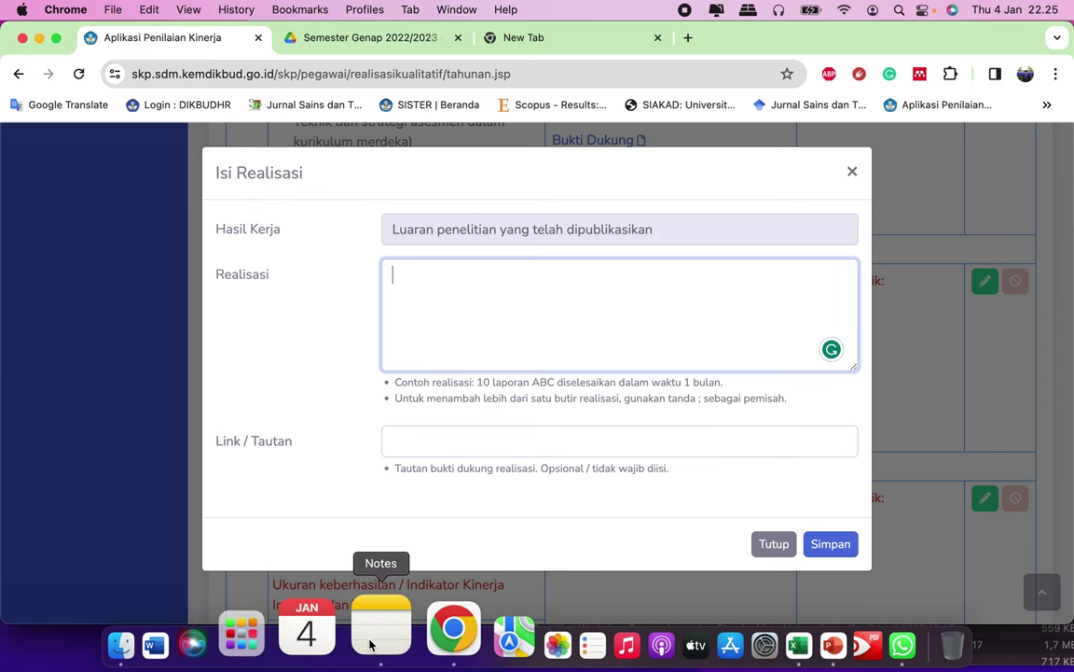
Step: Copy the 'Artikel … 1 Paper' indicator line from Notes
click(374, 646)
scroll(642, 395, down, 5)
scroll(641, 394, down, 2)
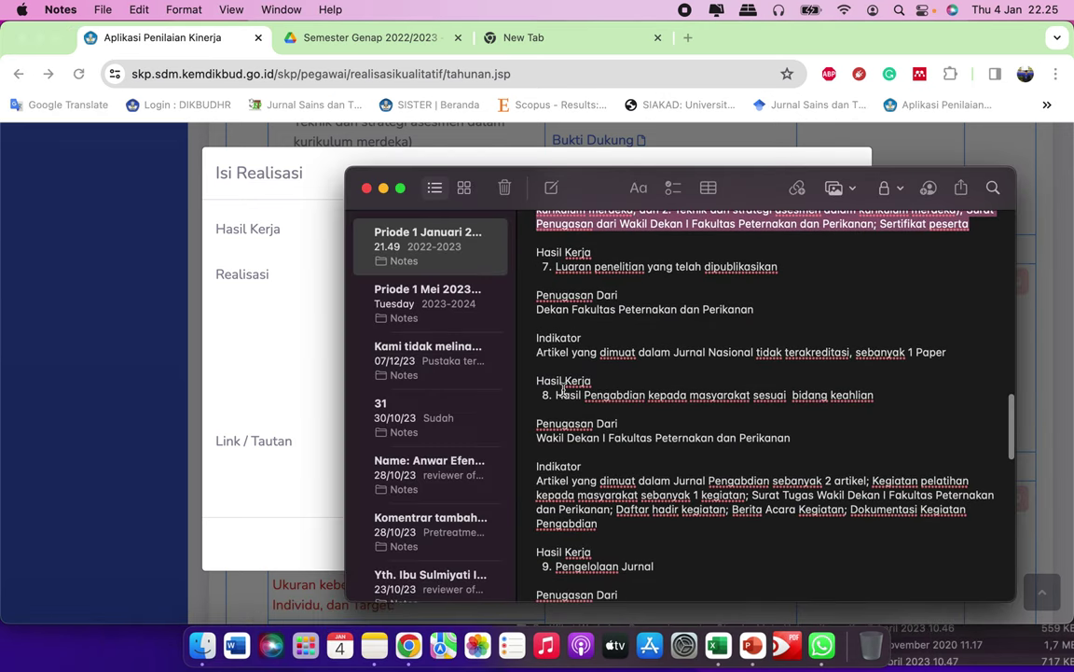
drag(537, 337, 950, 334)
key(super+c)
Step: Paste the indicator, prefix 'Terbit 1', drop ', sebanyak 1 Paper' and lowercase 'artikel'
click(306, 323)
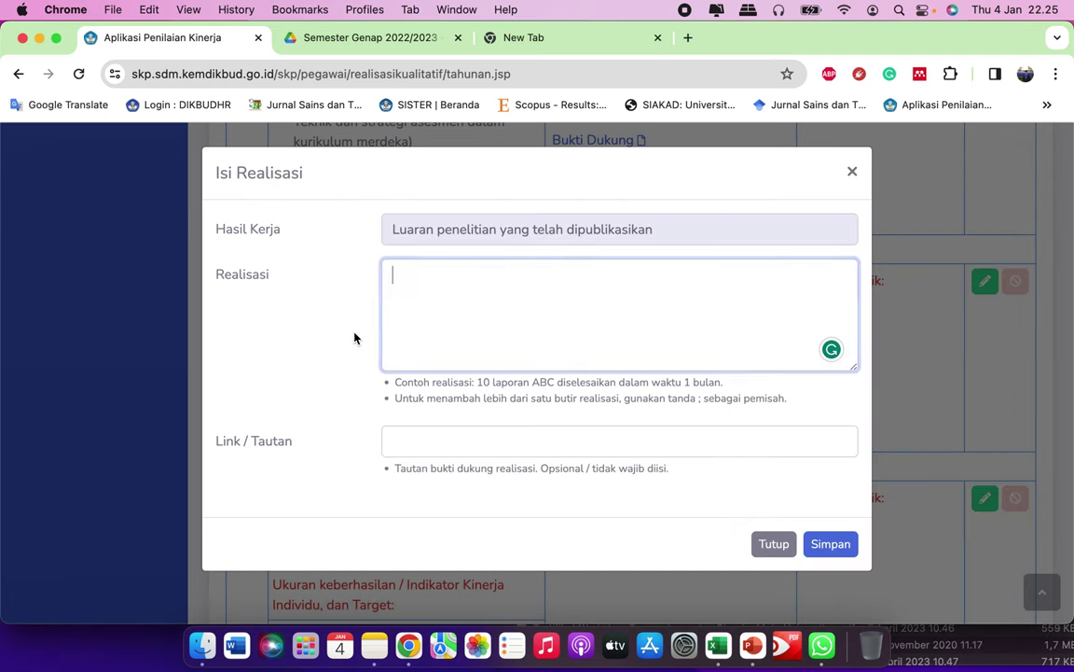
key(super+v)
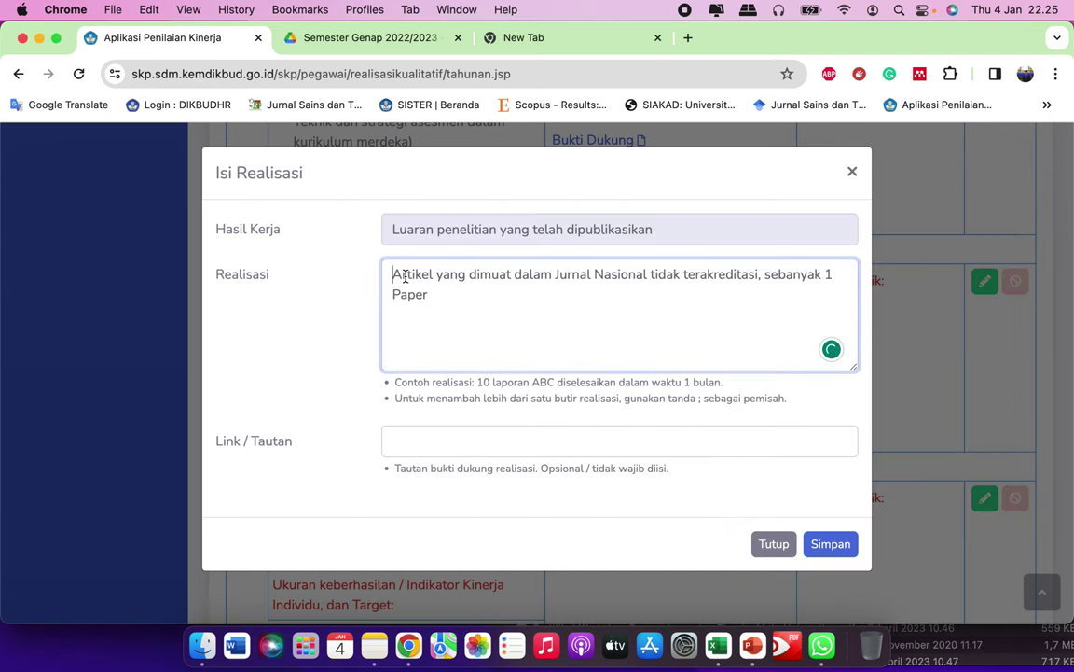
text(Terbit)
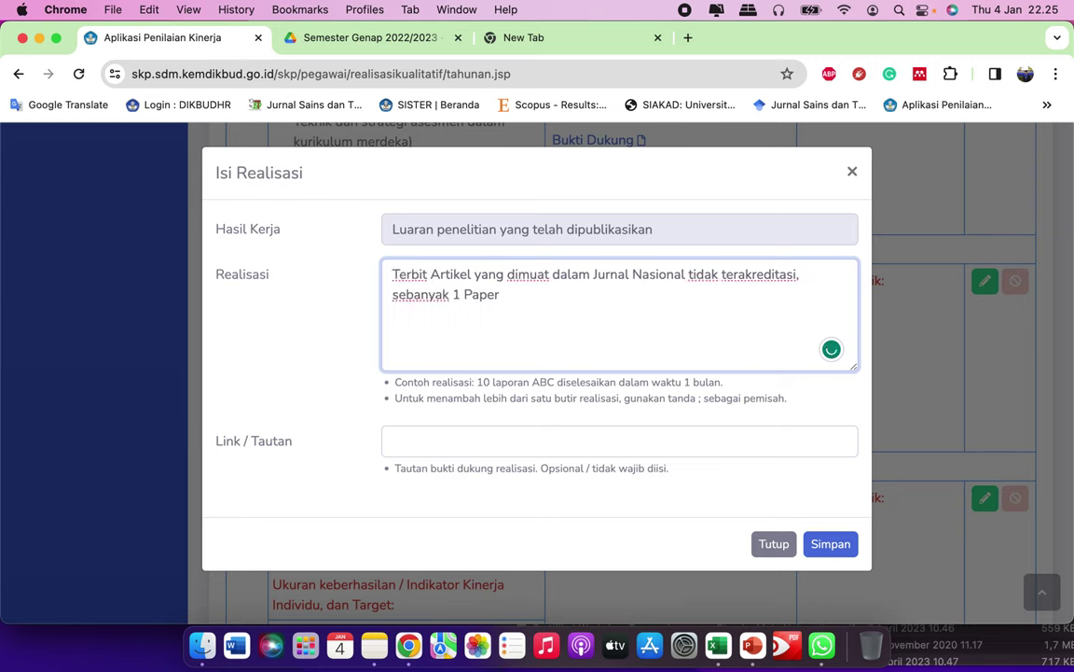
text( 1)
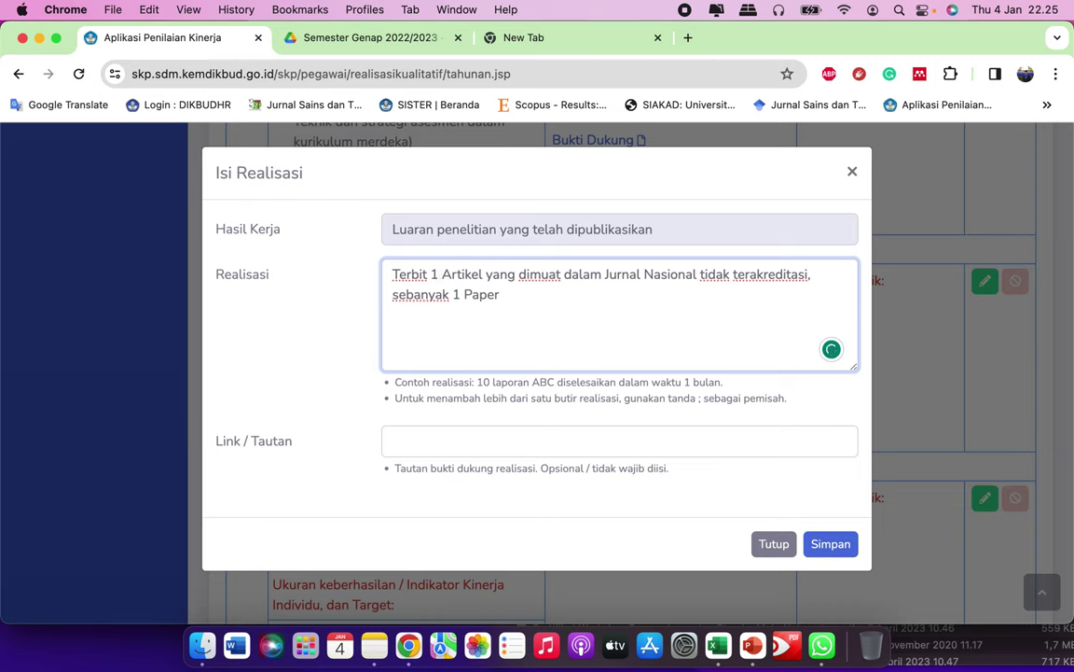
drag(520, 299, 643, 310)
key(super+shift+Left)
key(BackSpace)
key(BackSpace)
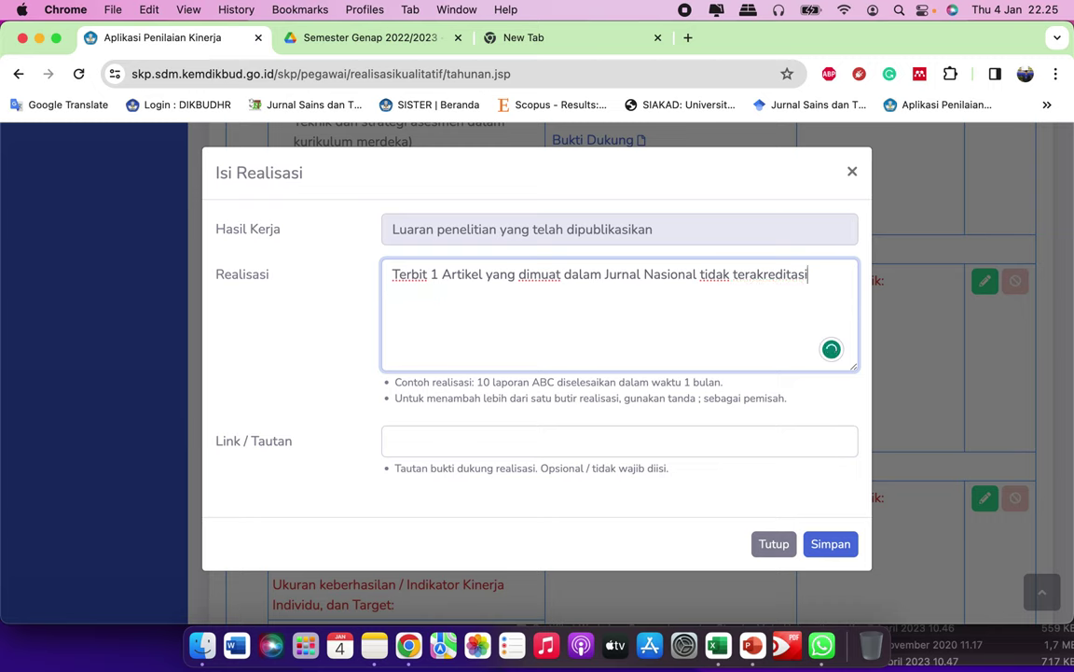
click(452, 275)
key(BackSpace)
text(a)
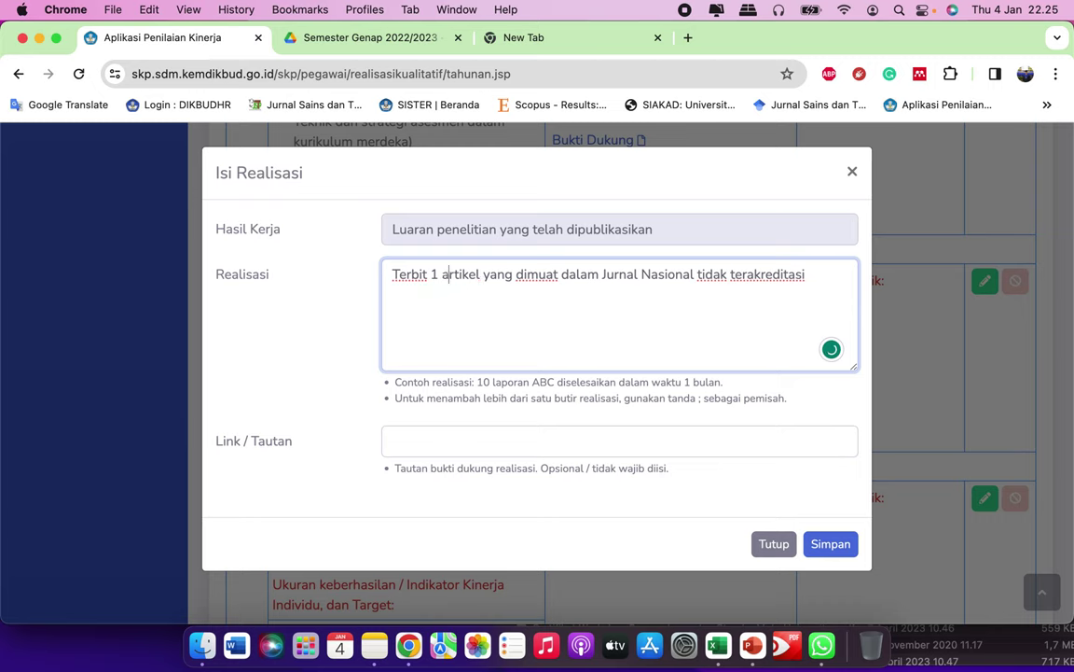
click(809, 286)
click(514, 429)
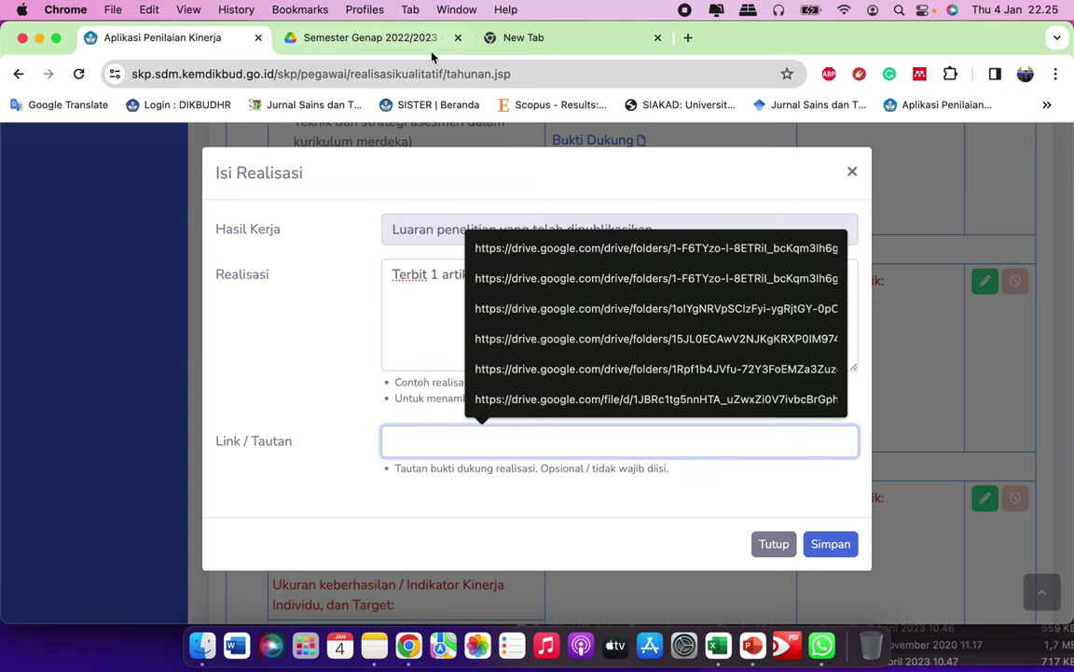
click(372, 37)
Step: Paste the Publikasi Artikel JURRIH folder's Drive link into Link / Tautan and save item 7
scroll(527, 381, down, 5)
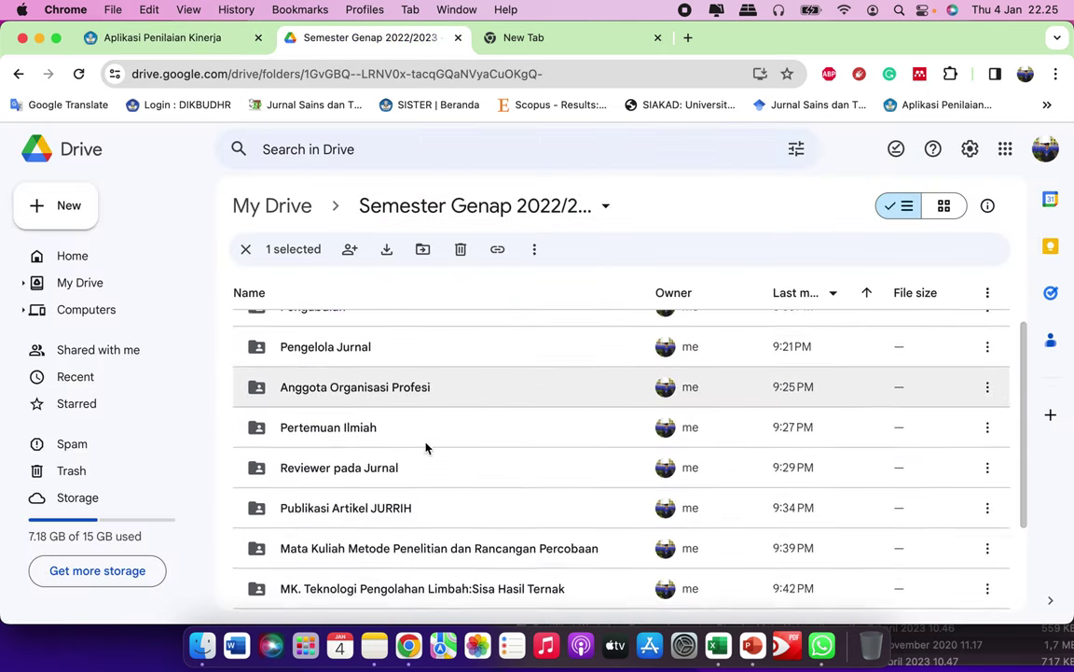
scroll(411, 478, up, 4)
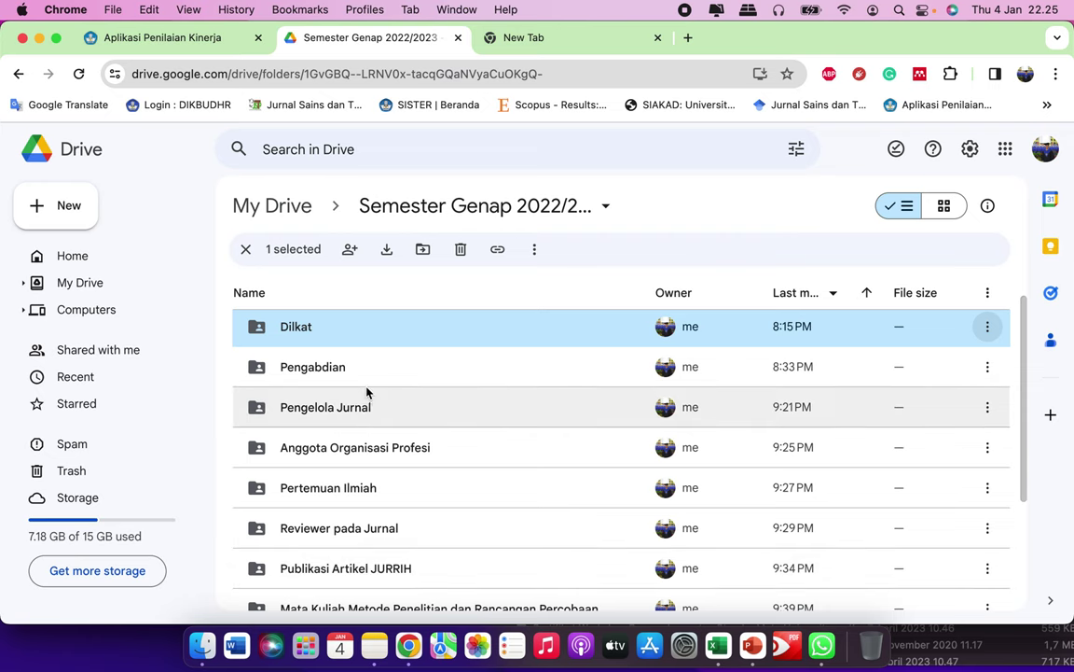
scroll(367, 488, down, 1)
scroll(368, 490, down, 2)
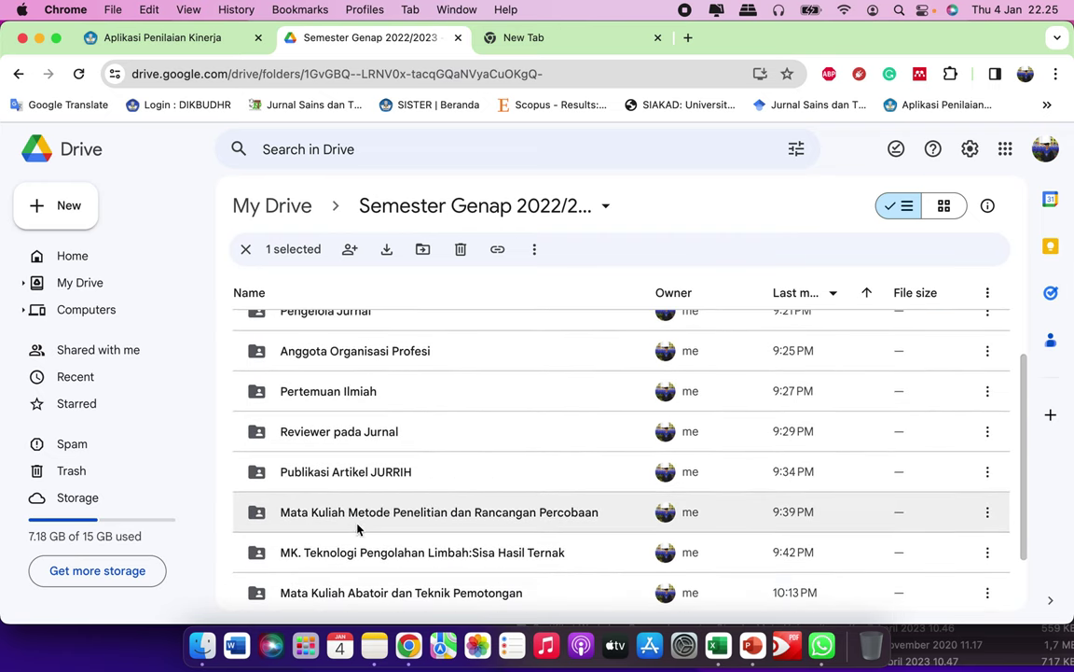
click(403, 457)
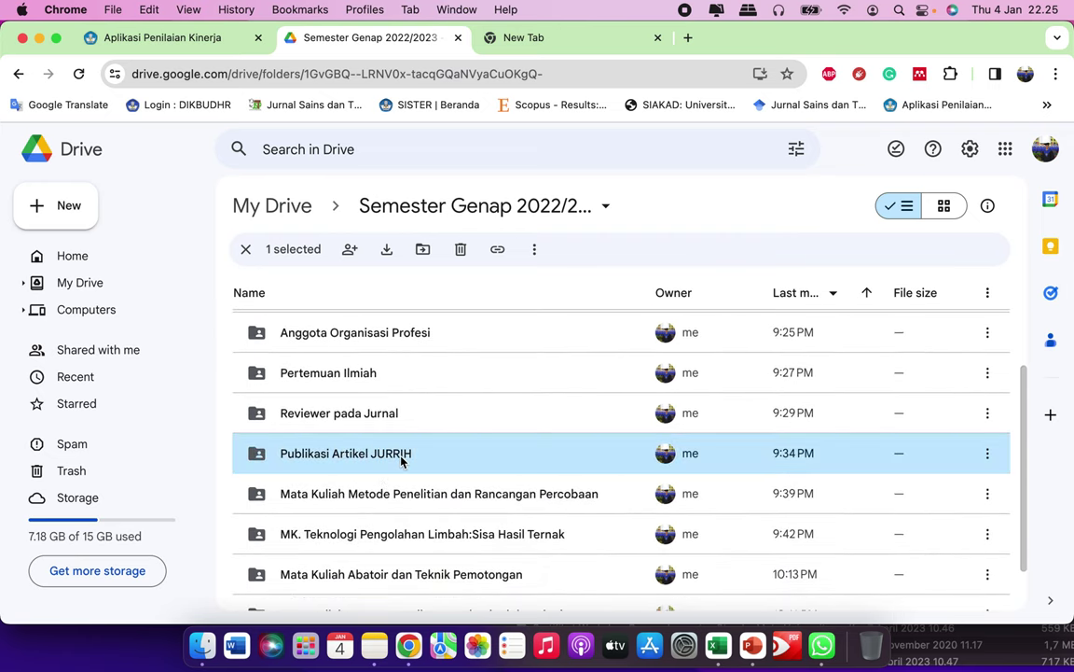
click(986, 453)
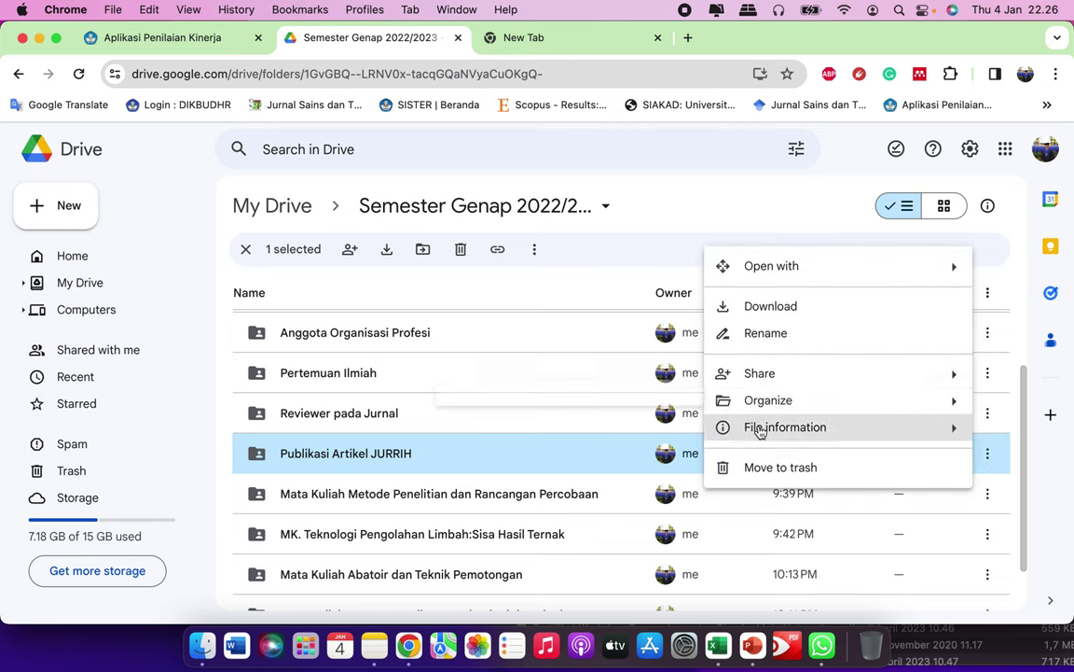
mouse_move(760, 373)
click(588, 414)
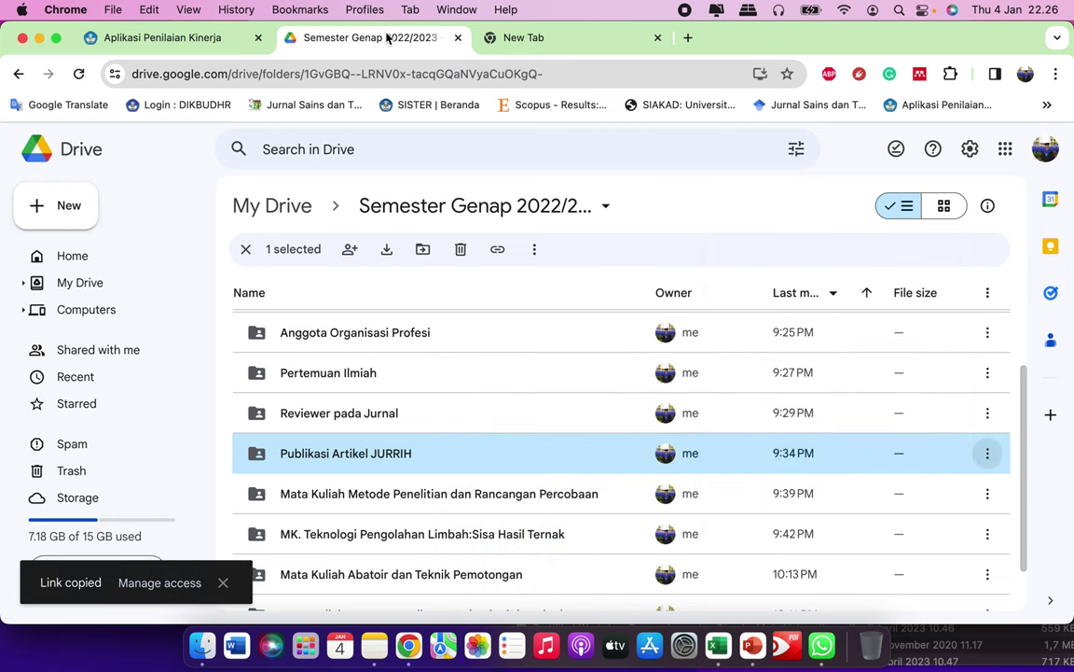
click(193, 38)
key(super+v)
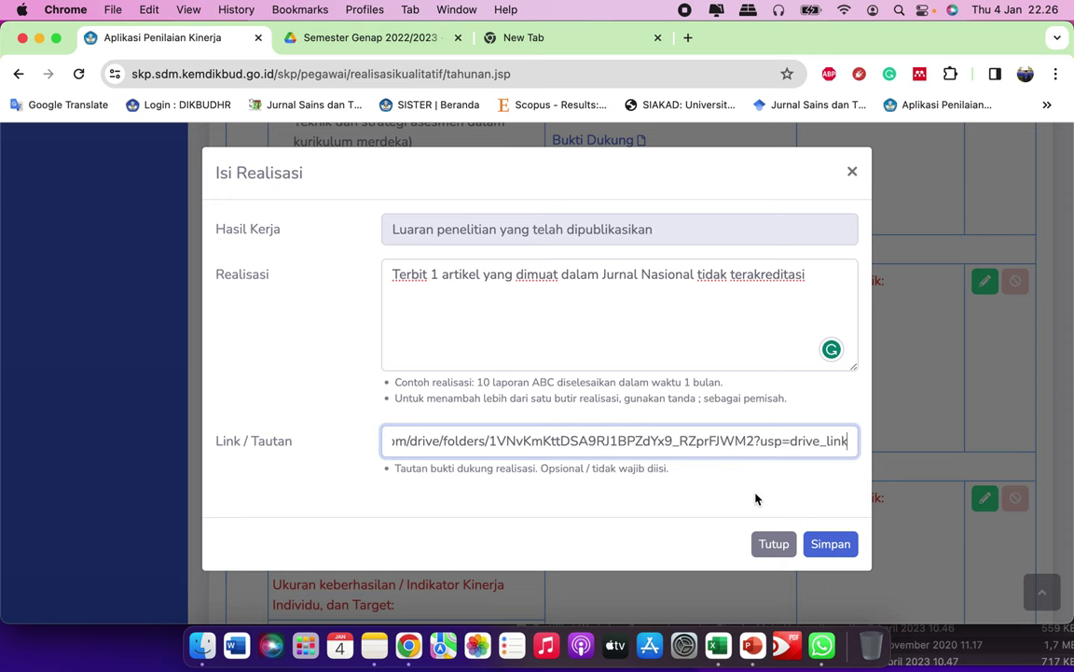
click(830, 544)
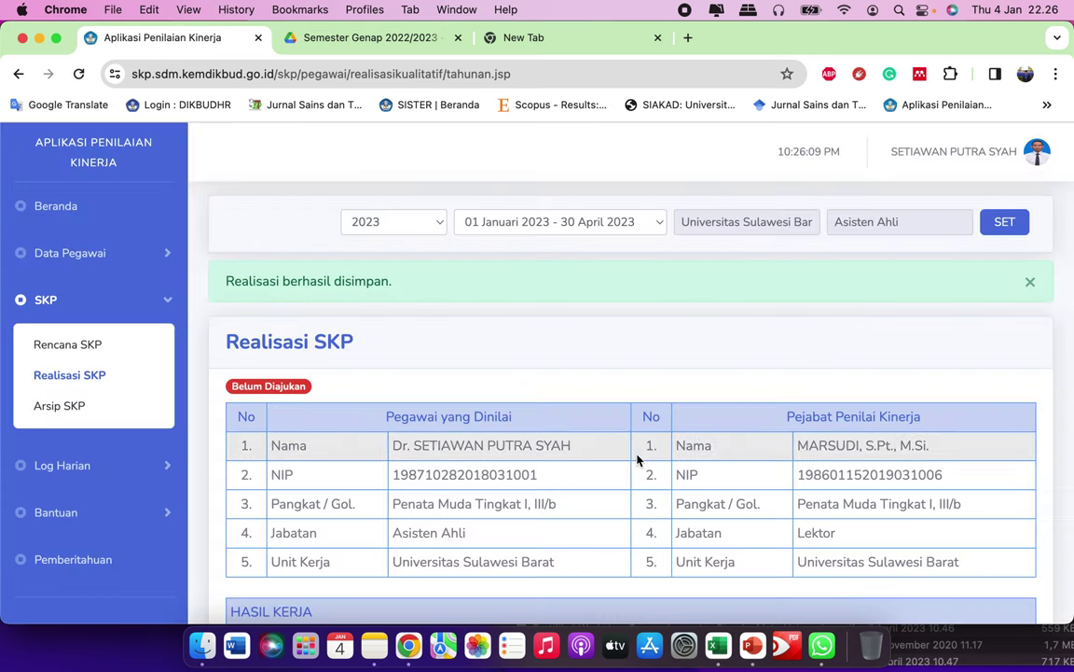
Step: Open the Isi Realisasi form for item 8, the community-service result
scroll(642, 438, down, 20)
scroll(637, 454, down, 10)
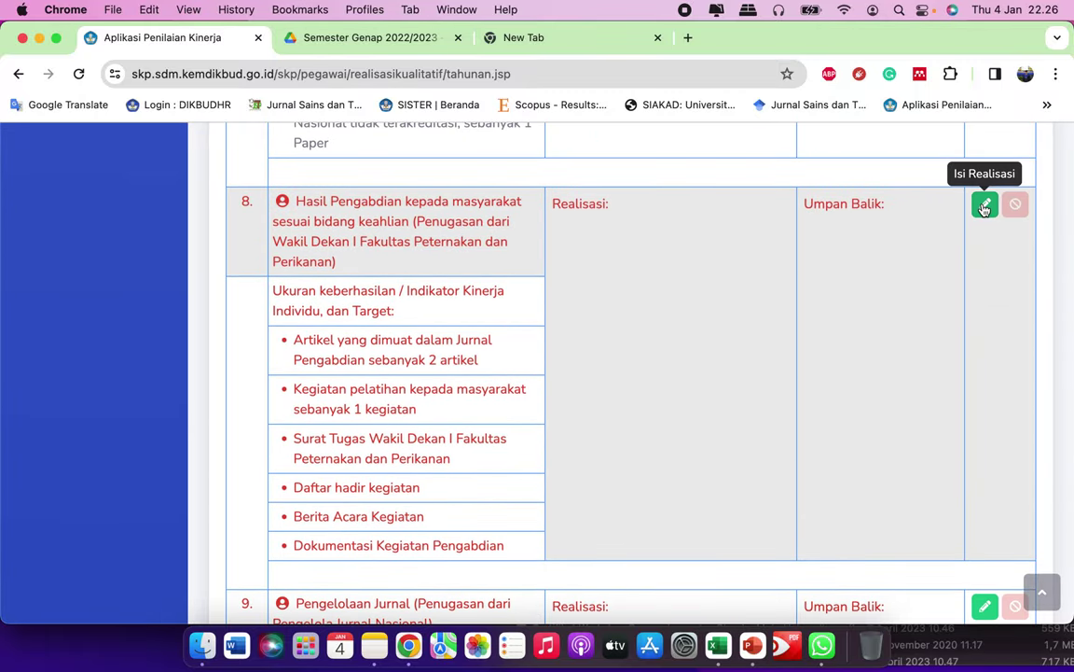
click(985, 203)
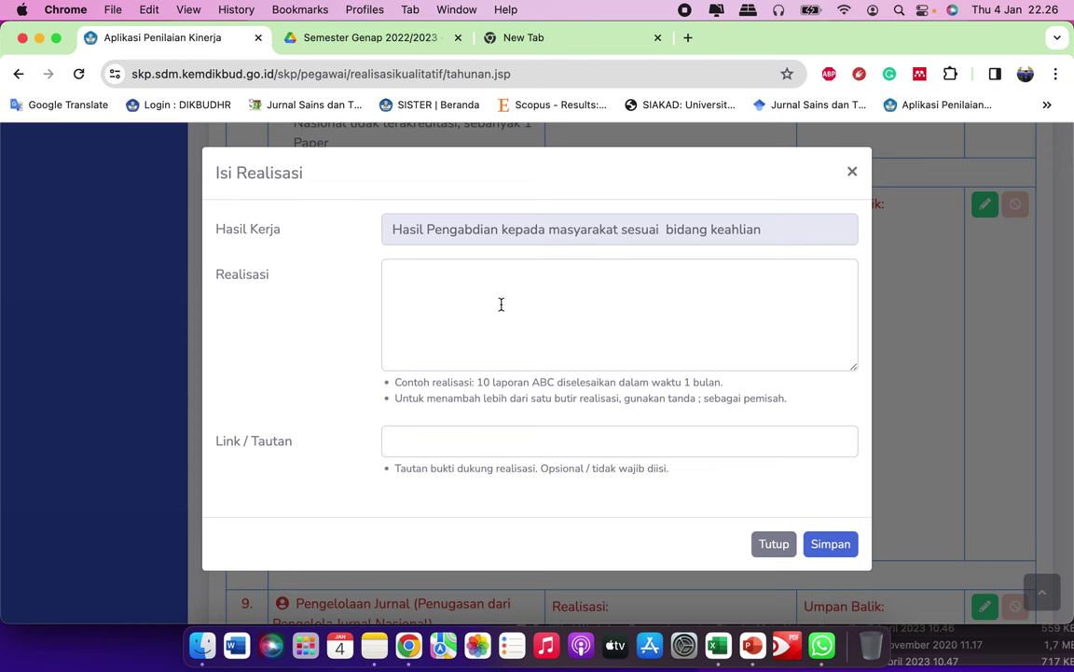
click(501, 304)
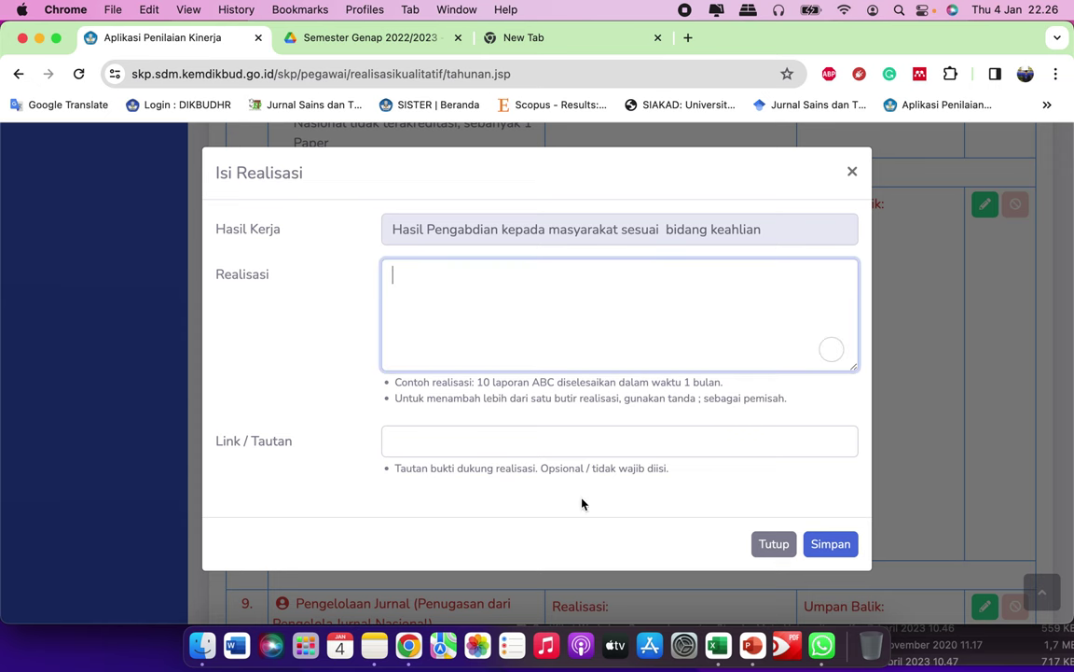
Step: Copy the Pengabdian indicator paragraph from Notes into the Realisasi text
click(374, 644)
scroll(766, 489, down, 2)
scroll(767, 488, down, 3)
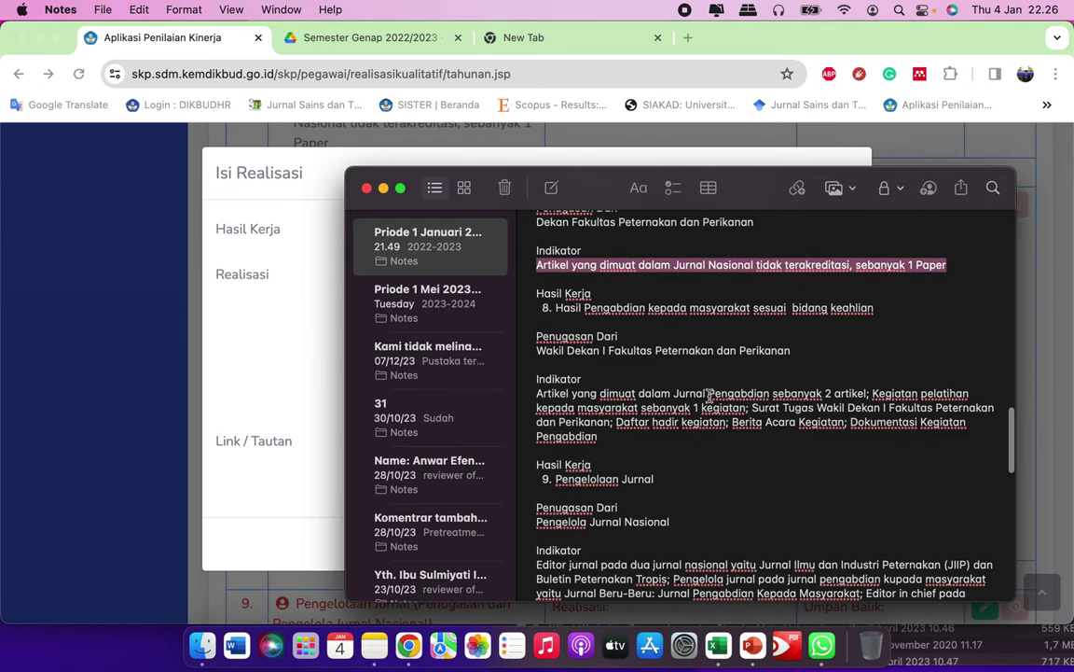
drag(539, 358, 603, 399)
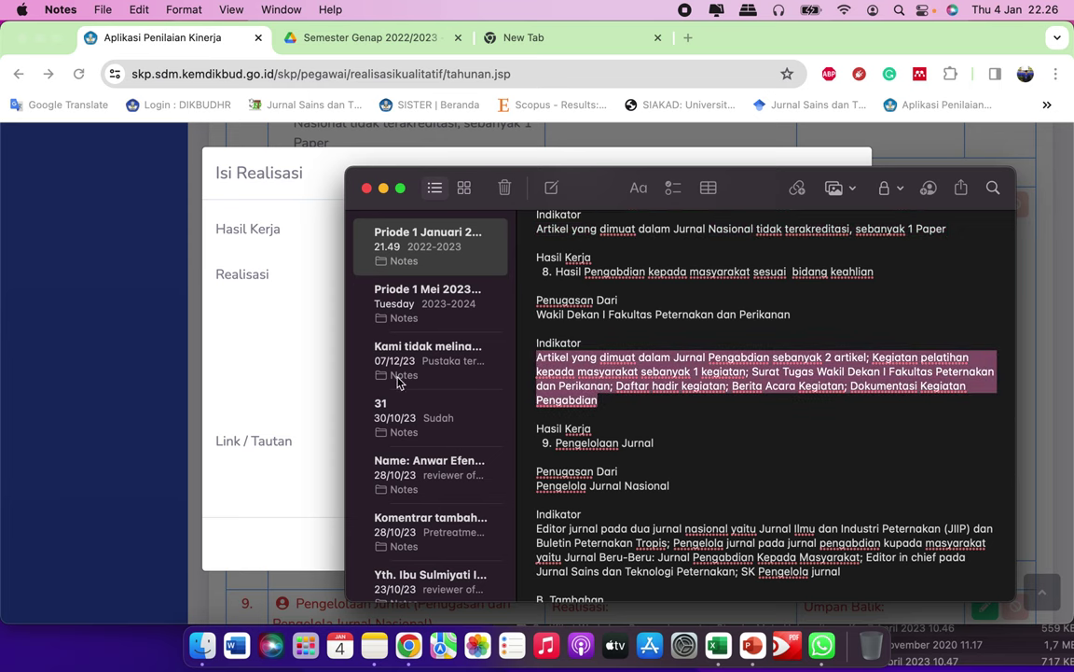
key(super+c)
click(264, 374)
key(super+v)
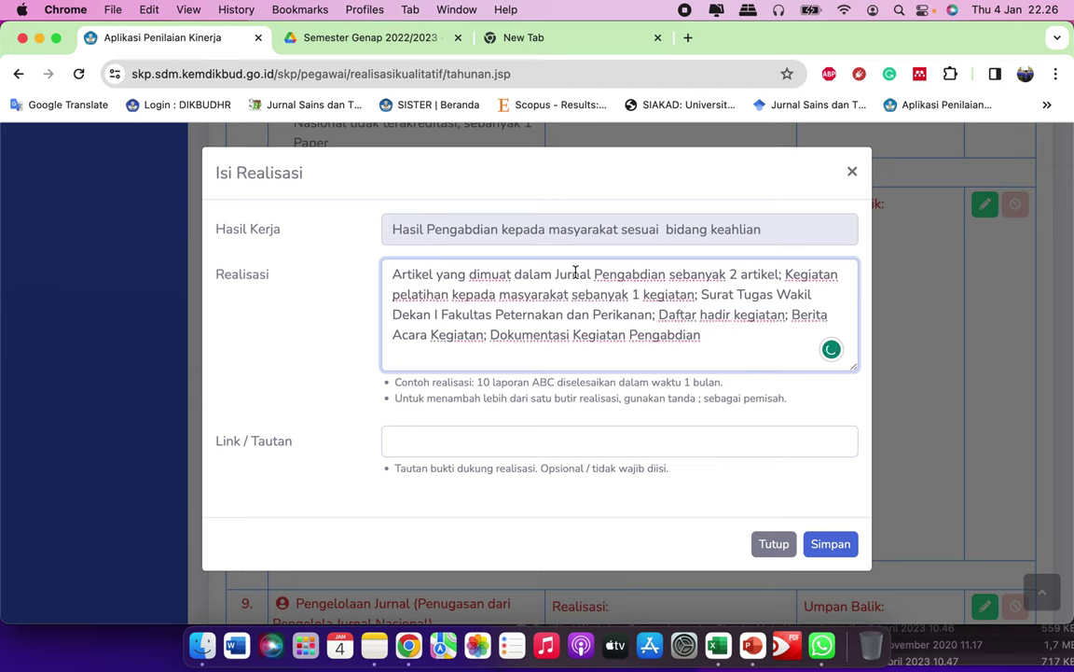
Step: Start the realisation with 'Sebanyak 2 artikel pengabdian kepada masyarakat' and drop the repeated phrase
text(Sebanyak )
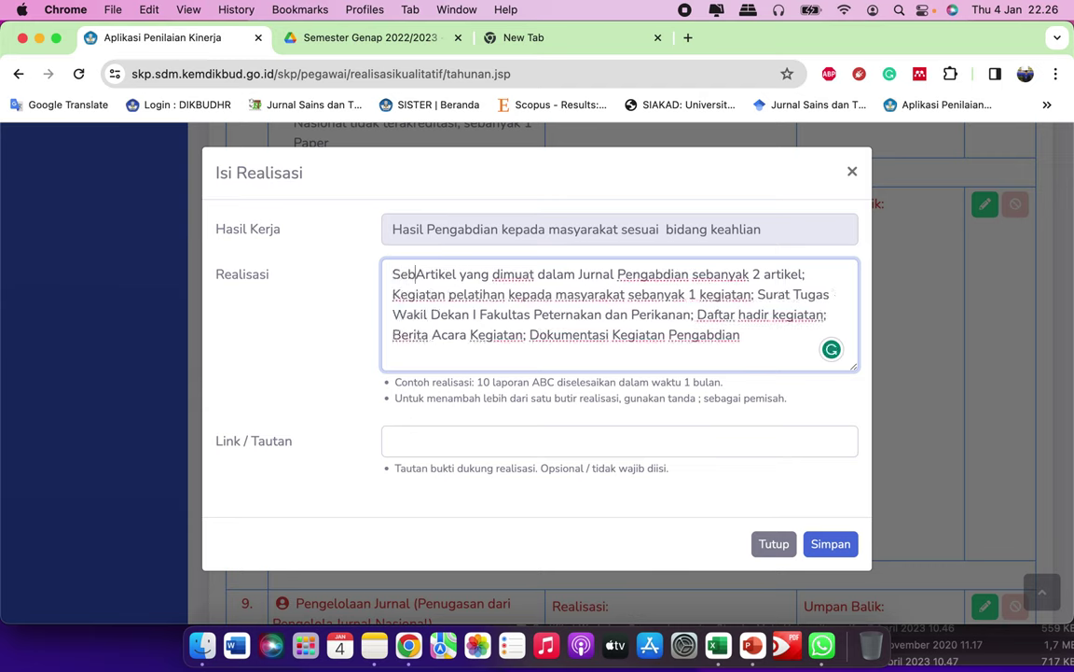
text(2)
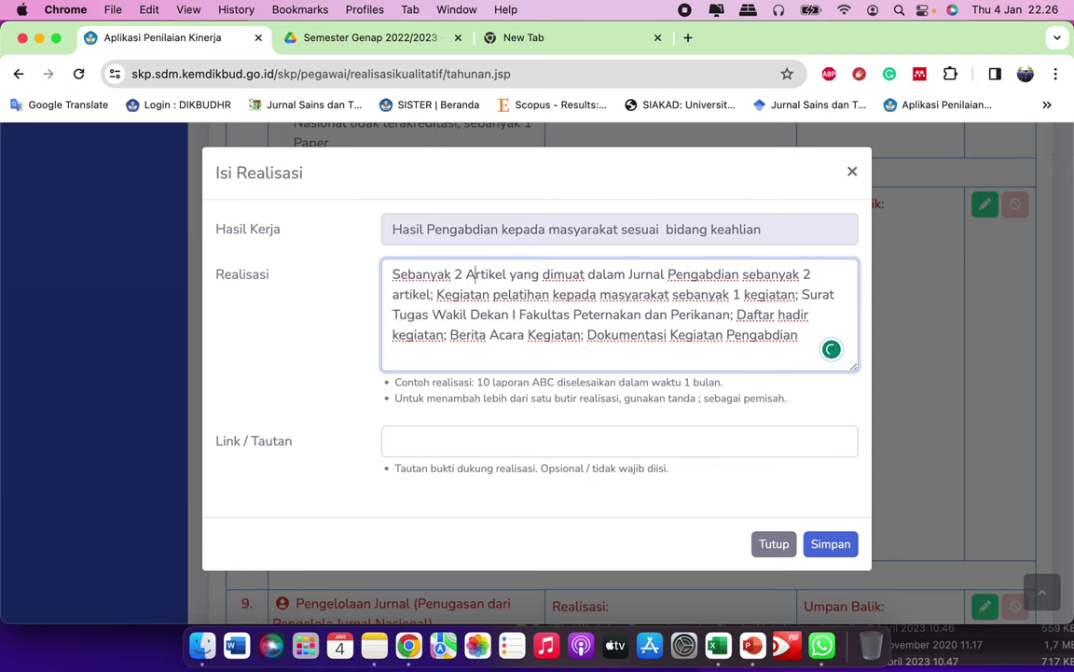
key(BackSpace)
key(BackSpace)
text(artikel)
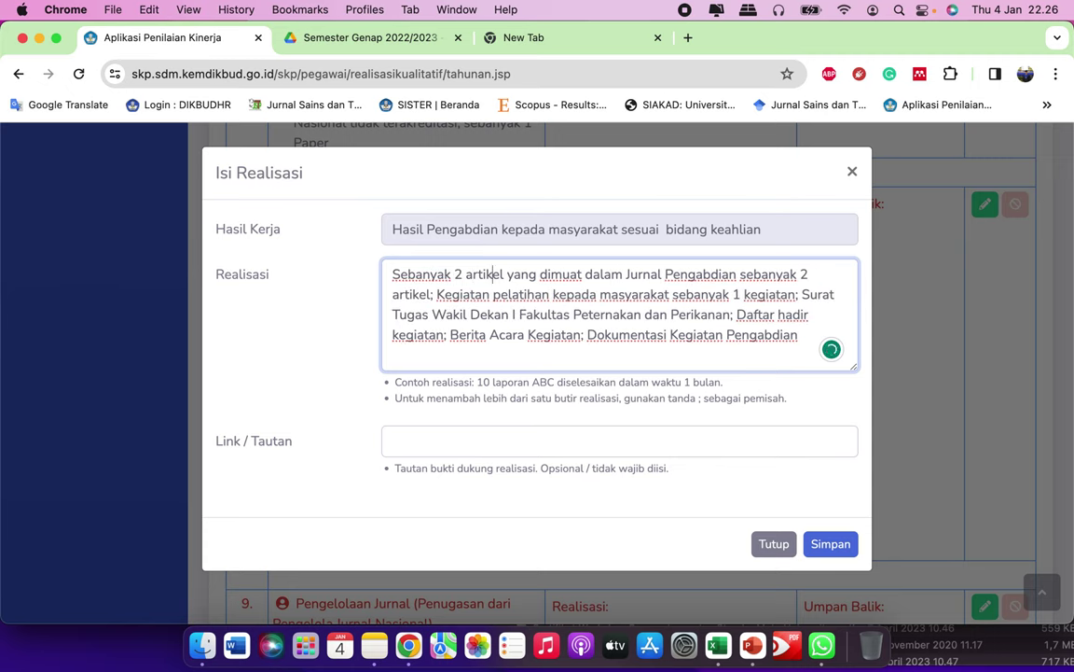
text( Pub)
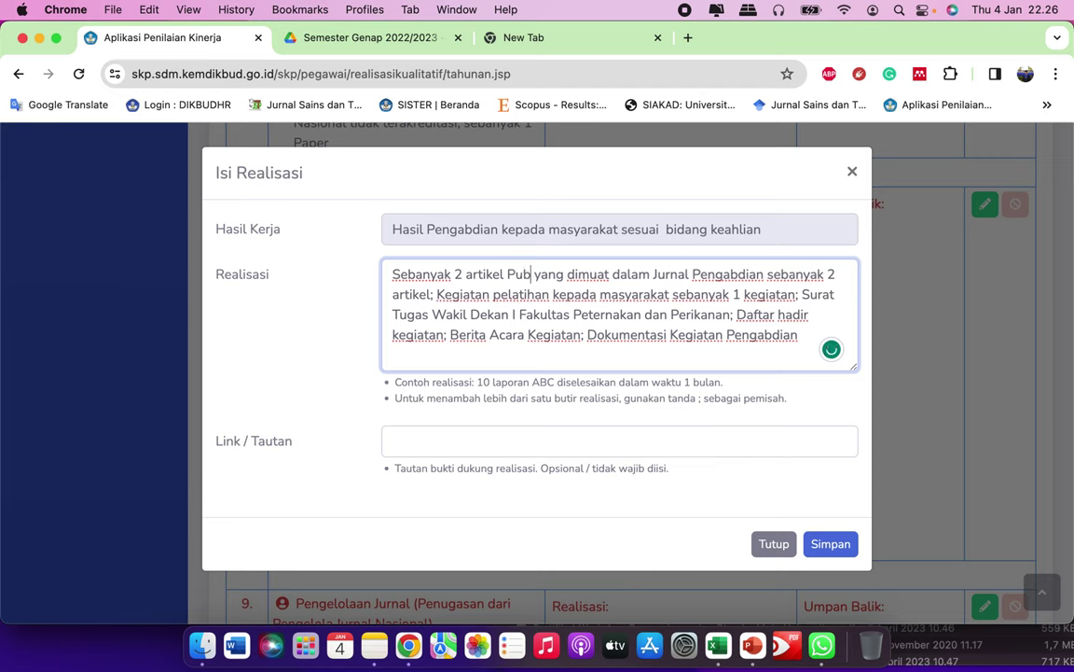
key(BackSpace)
key(BackSpace)
key(BackSpace)
text(pengabd)
text(ian kepada masya)
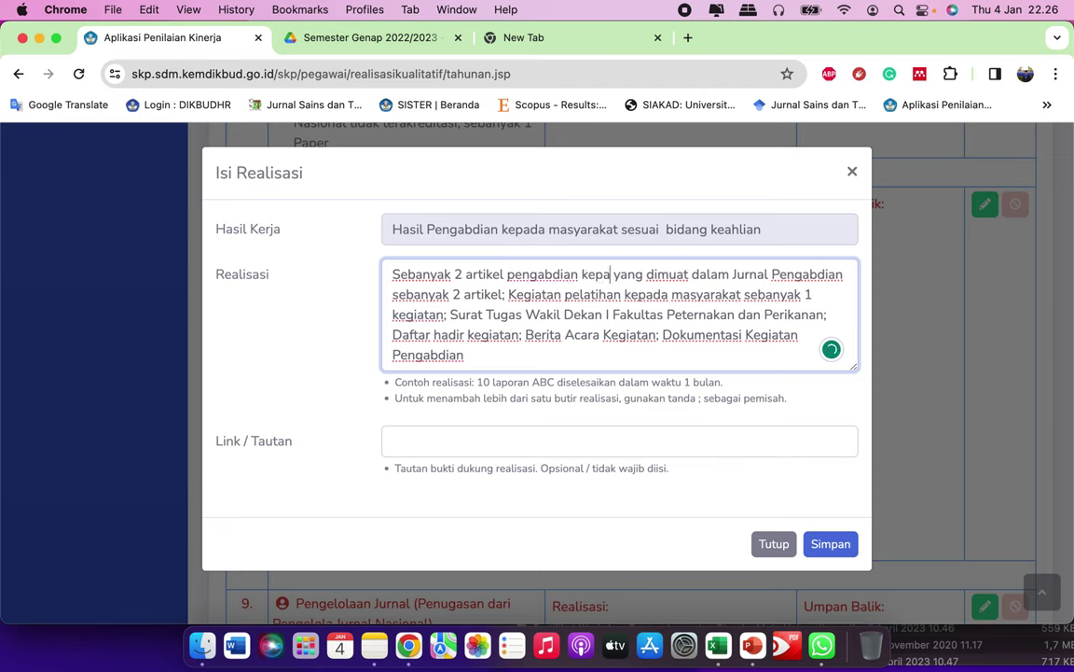
text(rakat)
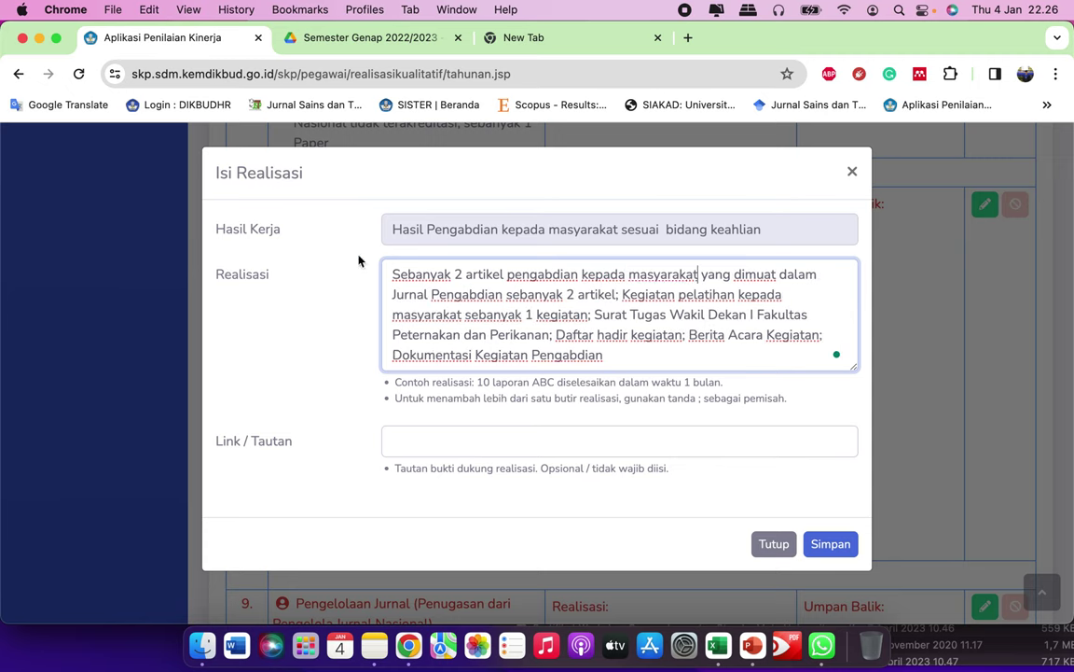
drag(511, 297, 610, 300)
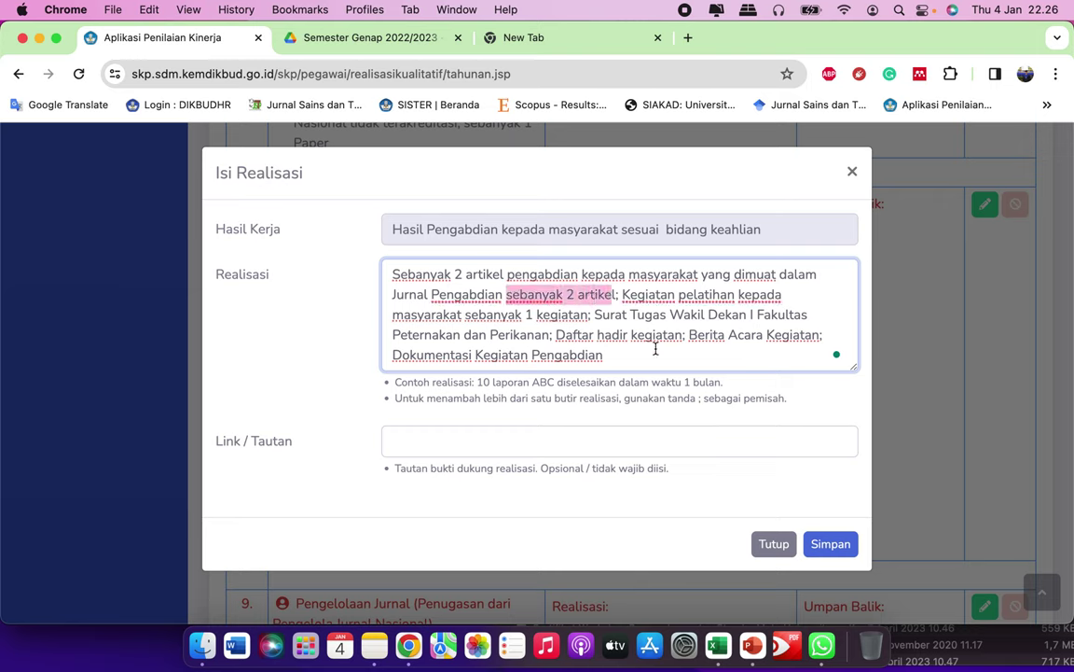
text(kepada masyara)
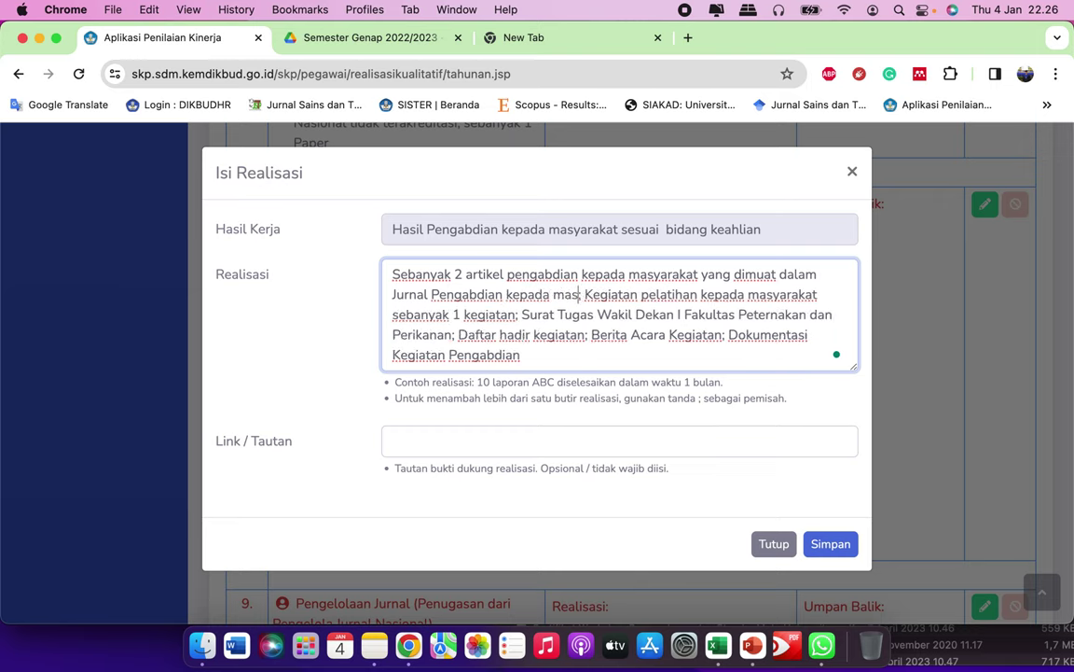
text(kat;)
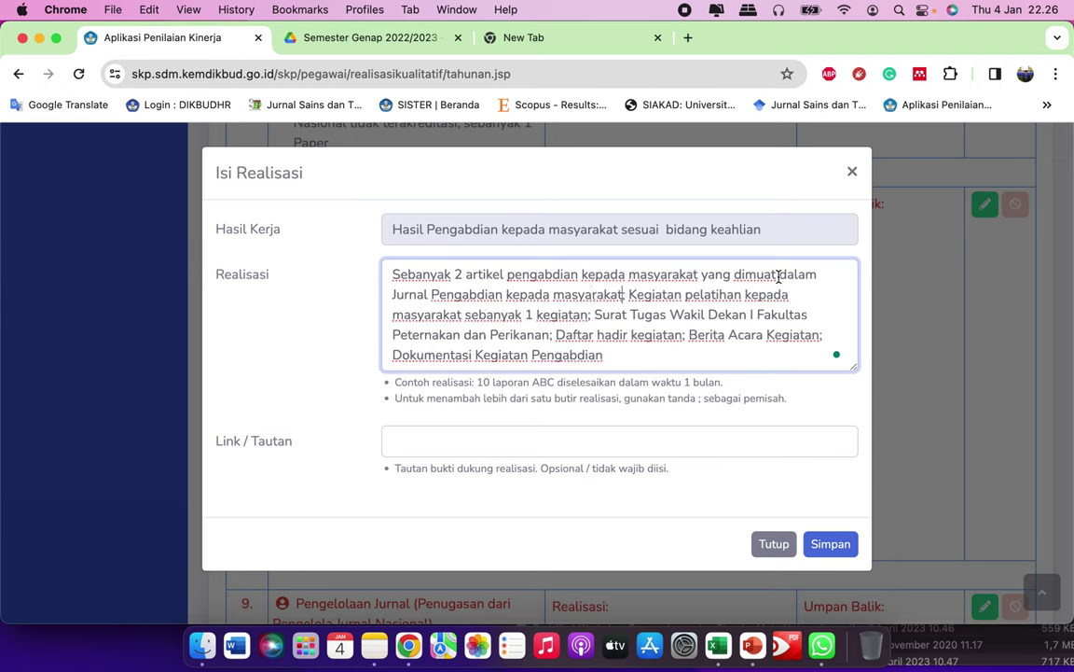
Step: Insert 'dan dipublikasikan' and replace 'dalam' with 'pada'
click(779, 274)
text(dan dipublik)
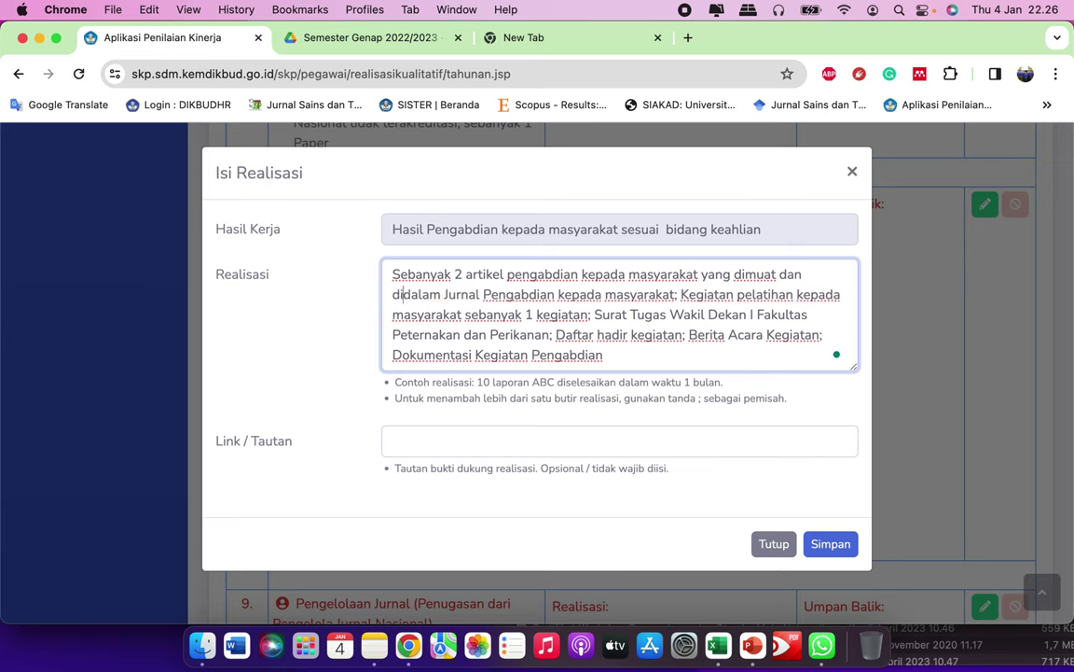
text(asikan)
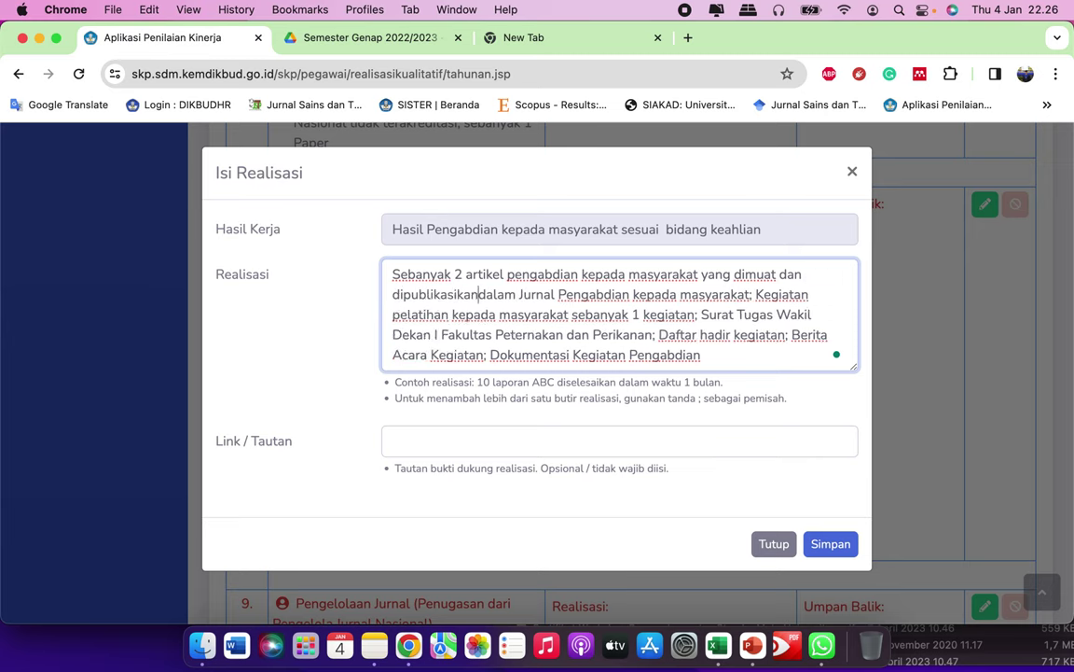
drag(481, 295, 520, 295)
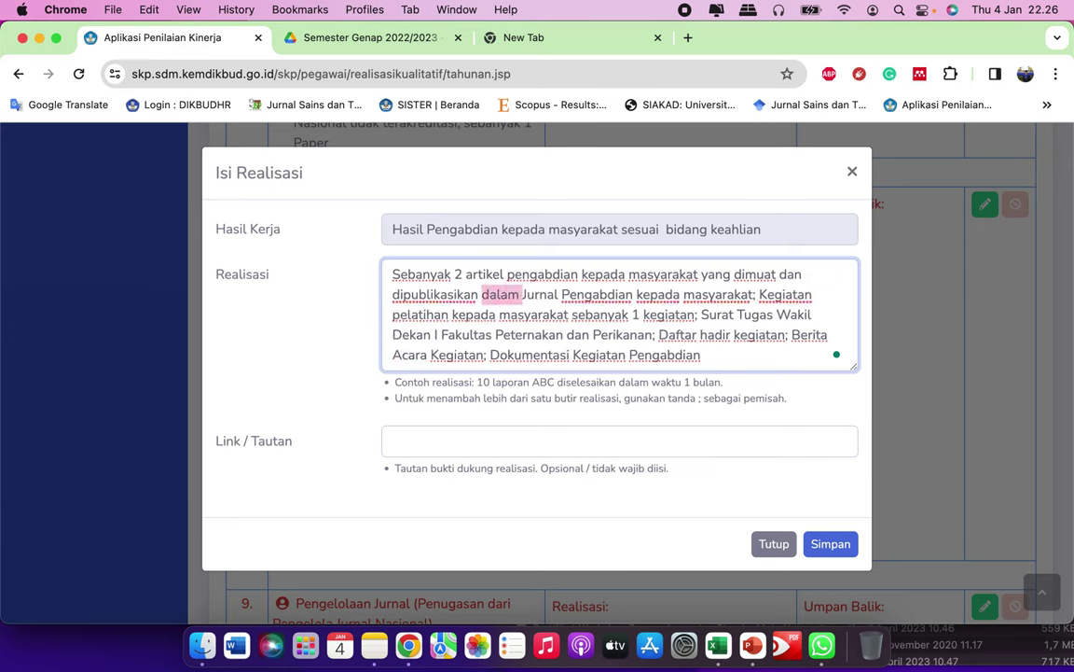
text(pada)
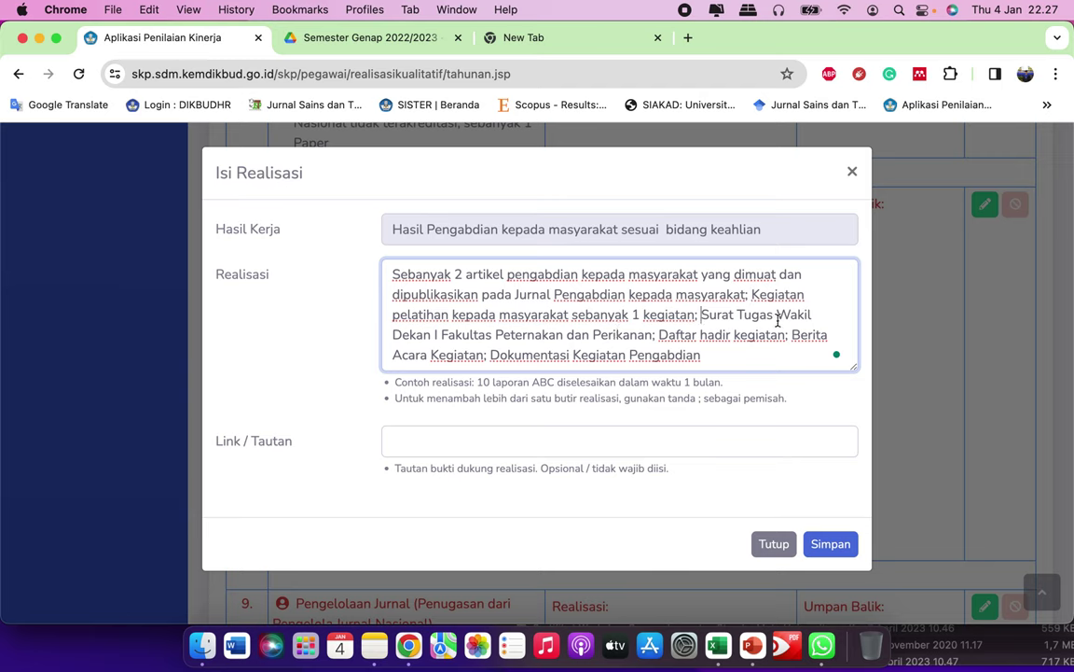
Step: Tidy the evidence list items such as Surat Tugas and Daftar hadir kegiatan
click(701, 316)
drag(660, 336, 687, 336)
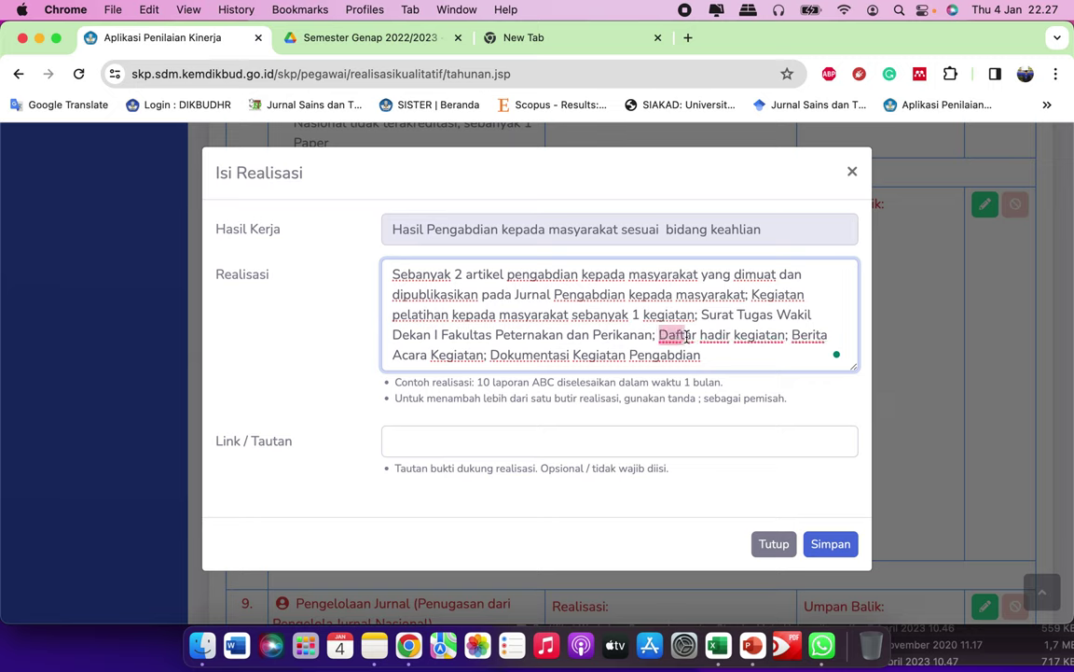
click(730, 336)
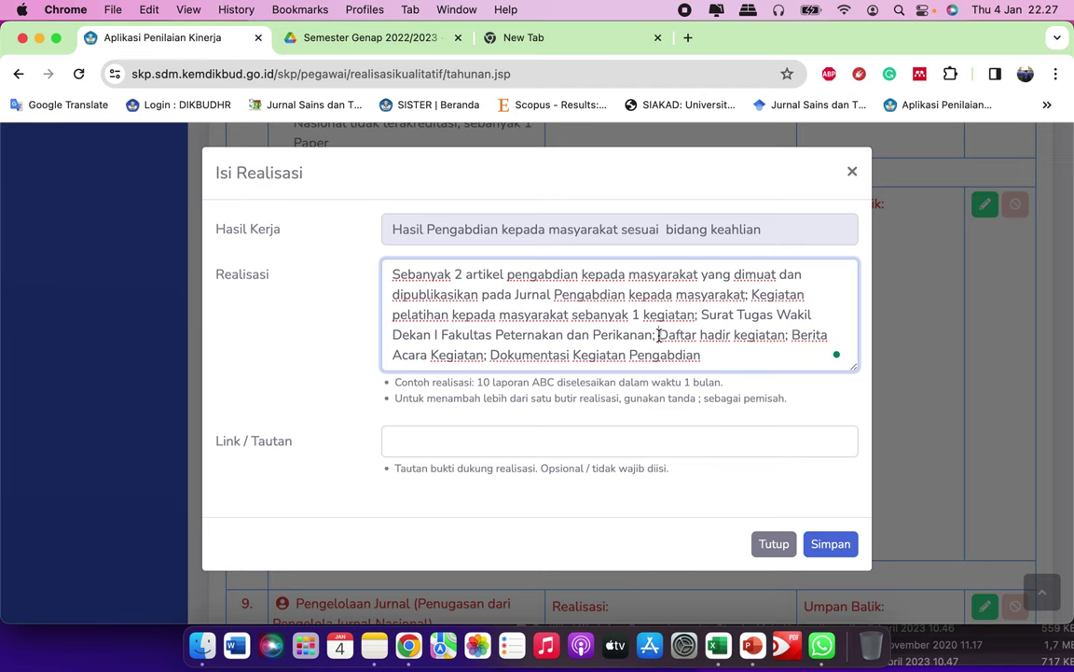
drag(659, 337, 786, 341)
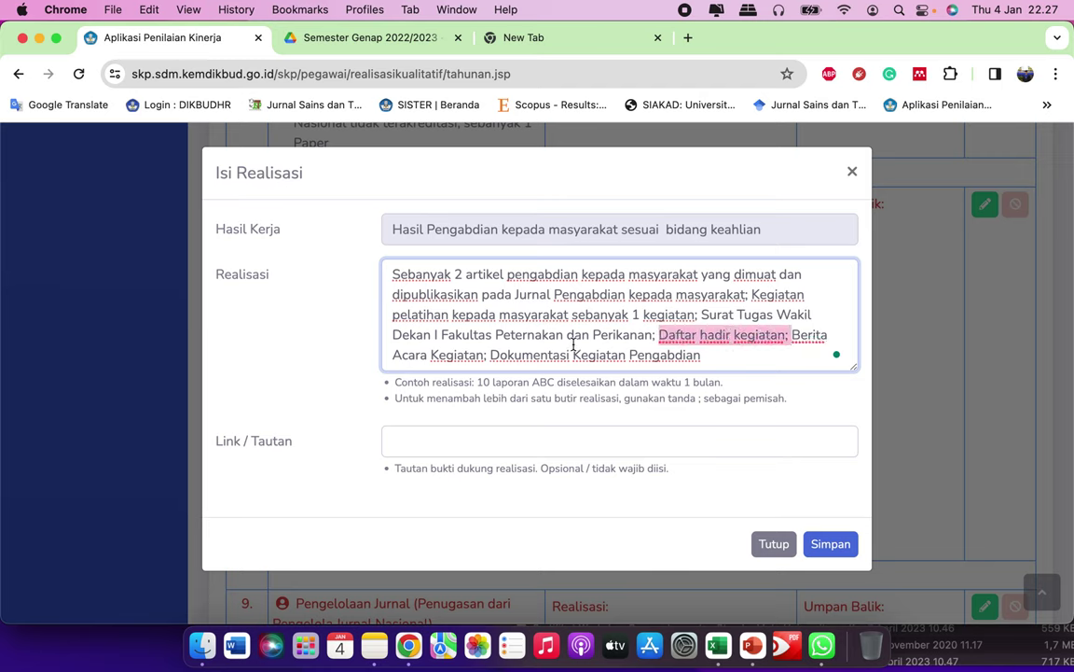
mouse_move(711, 354)
mouse_down()
mouse_move(551, 354)
mouse_move(705, 354)
mouse_up()
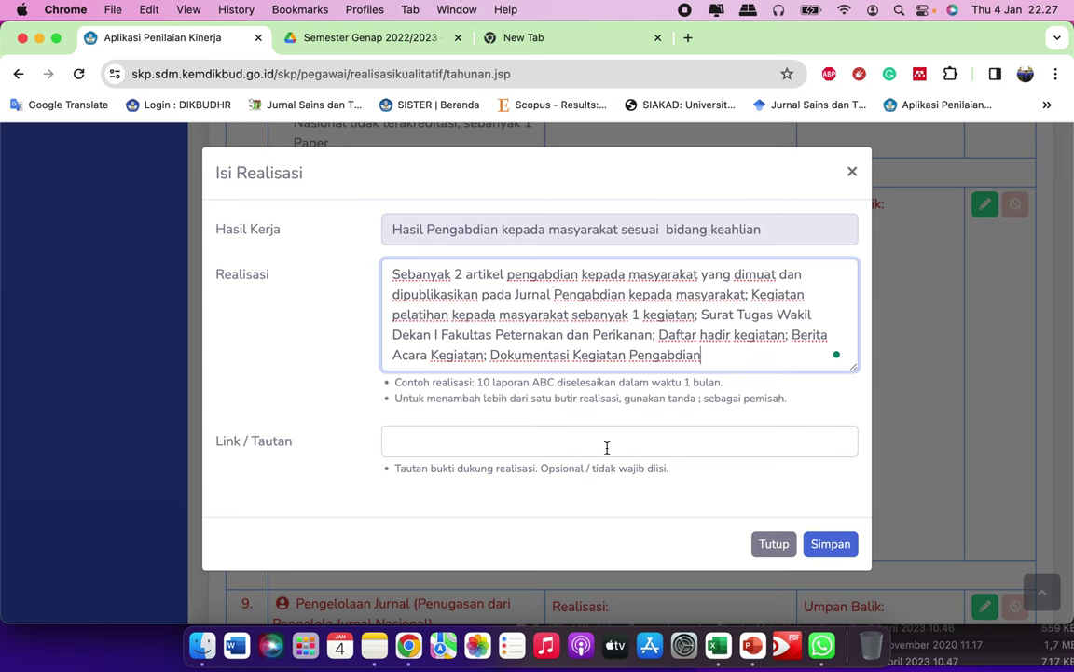
Step: Copy the Pengabdian folder's share link from Google Drive
click(457, 448)
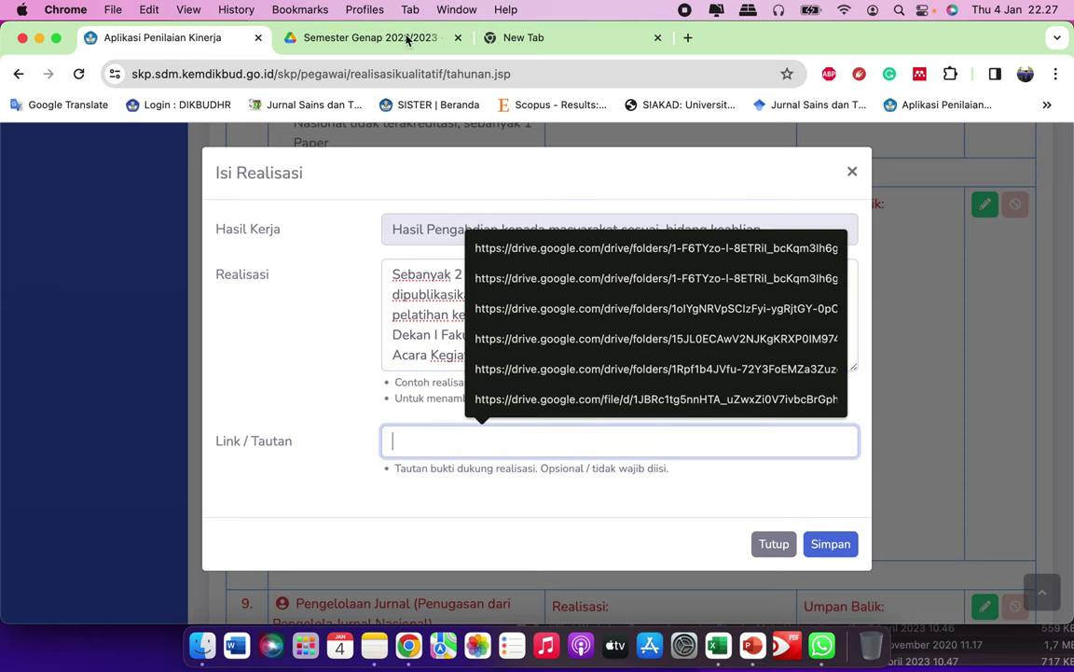
click(343, 36)
scroll(615, 403, down, 2)
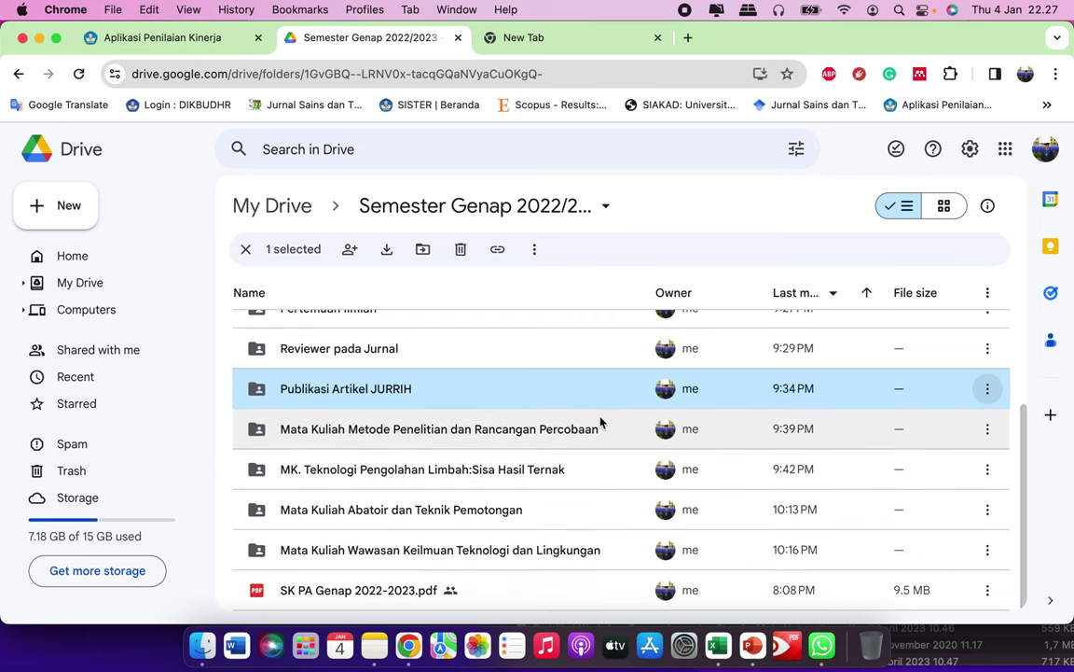
scroll(557, 496, up, 3)
scroll(556, 496, up, 5)
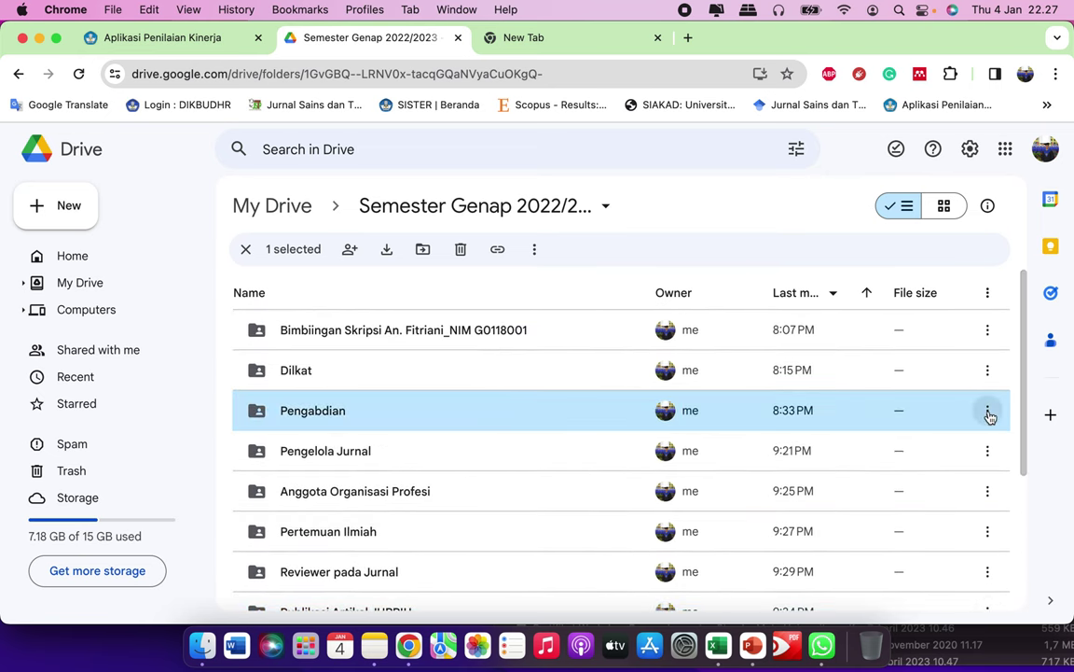
click(987, 411)
mouse_move(780, 340)
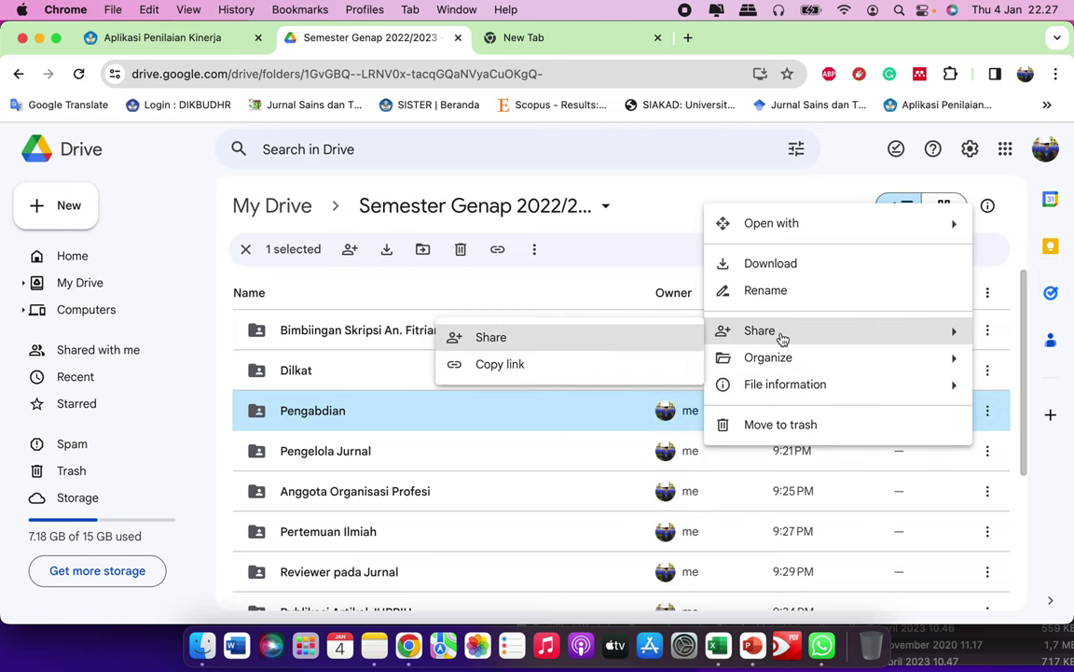
click(568, 364)
Step: Paste the Pengabdian link into Link / Tautan and save item 8's realisation
click(251, 33)
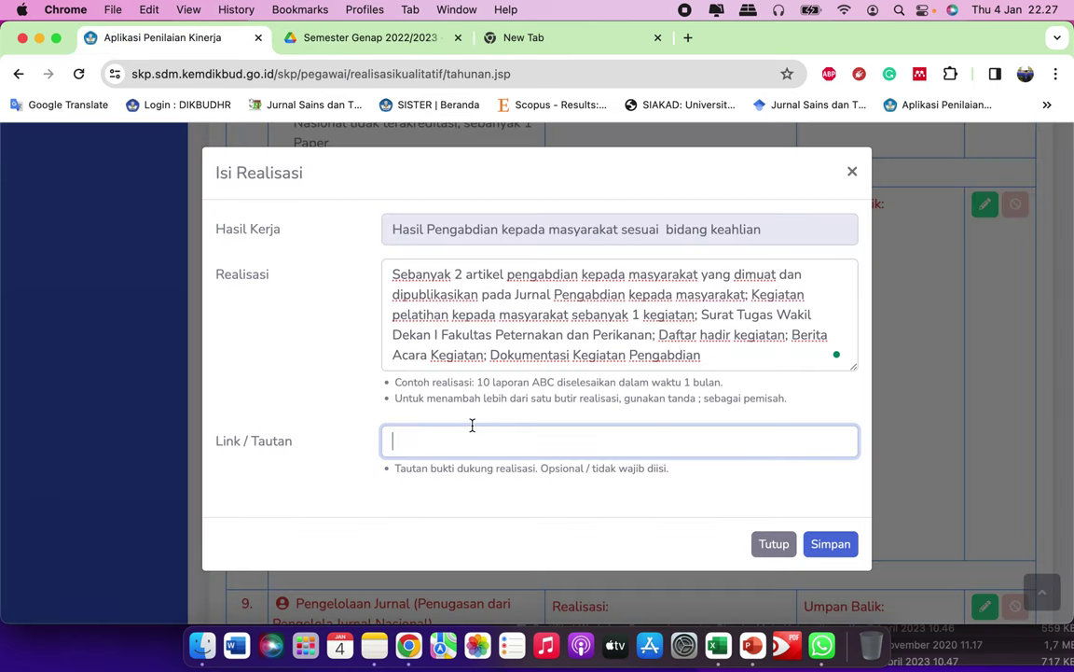
key(super+v)
click(831, 544)
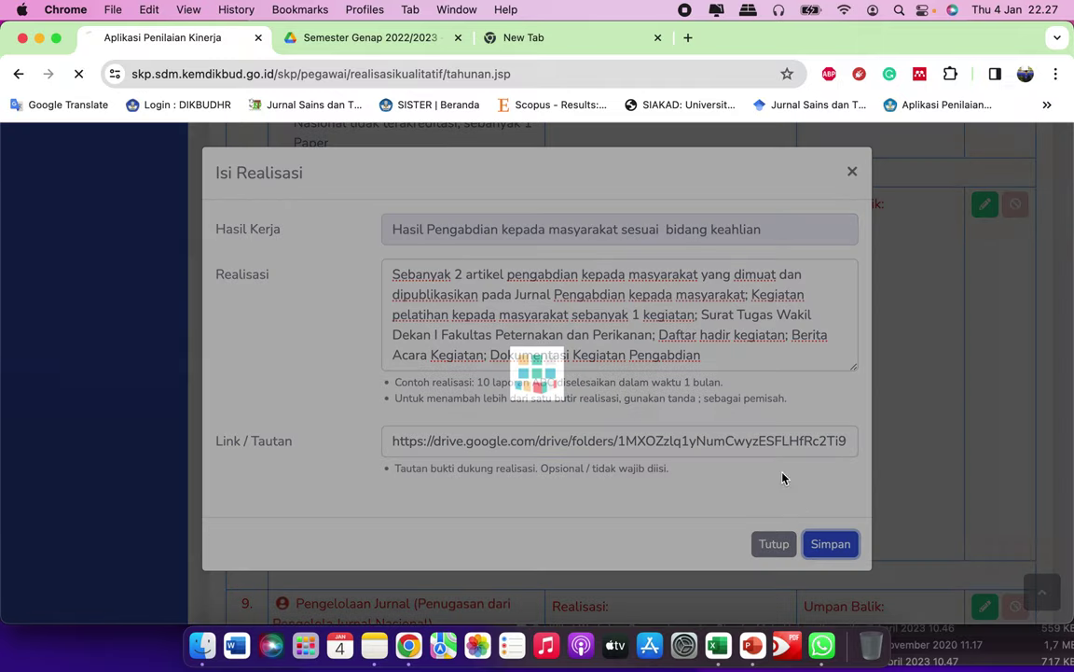
Step: Open the Isi Realisasi form for item 9, Pengelolaan Jurnal
scroll(641, 509, down, 20)
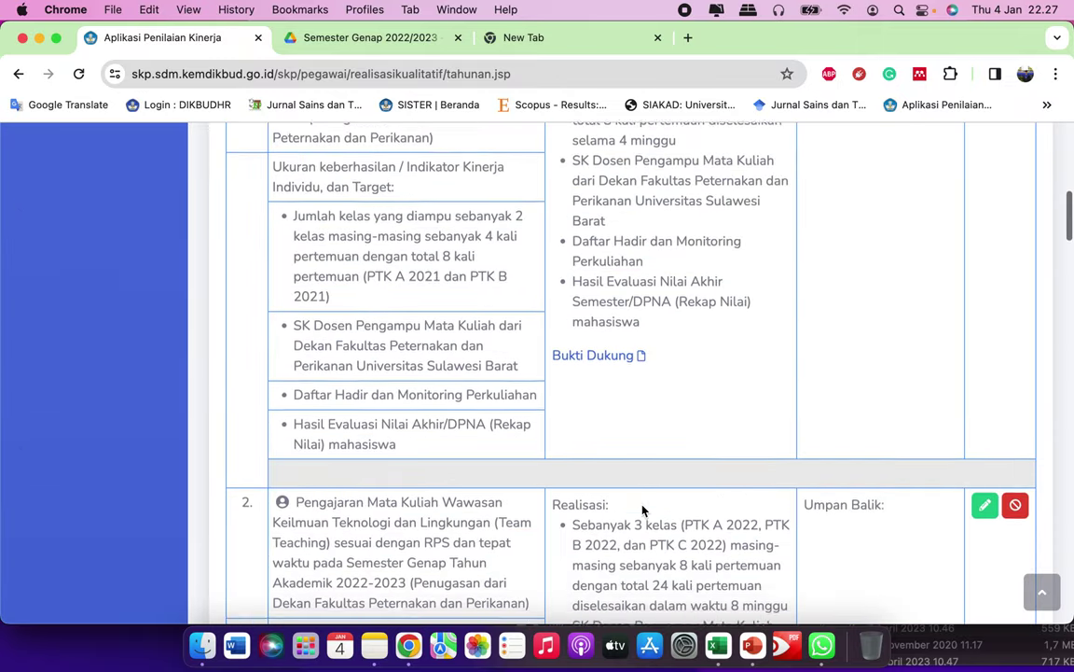
scroll(760, 502, down, 20)
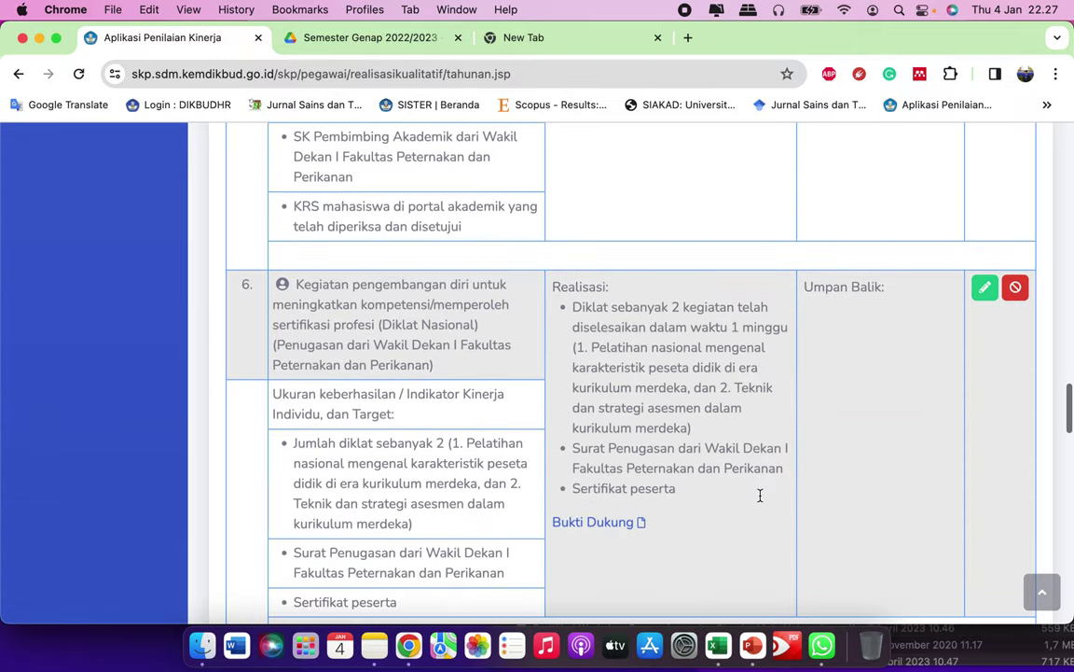
scroll(765, 405, up, 1)
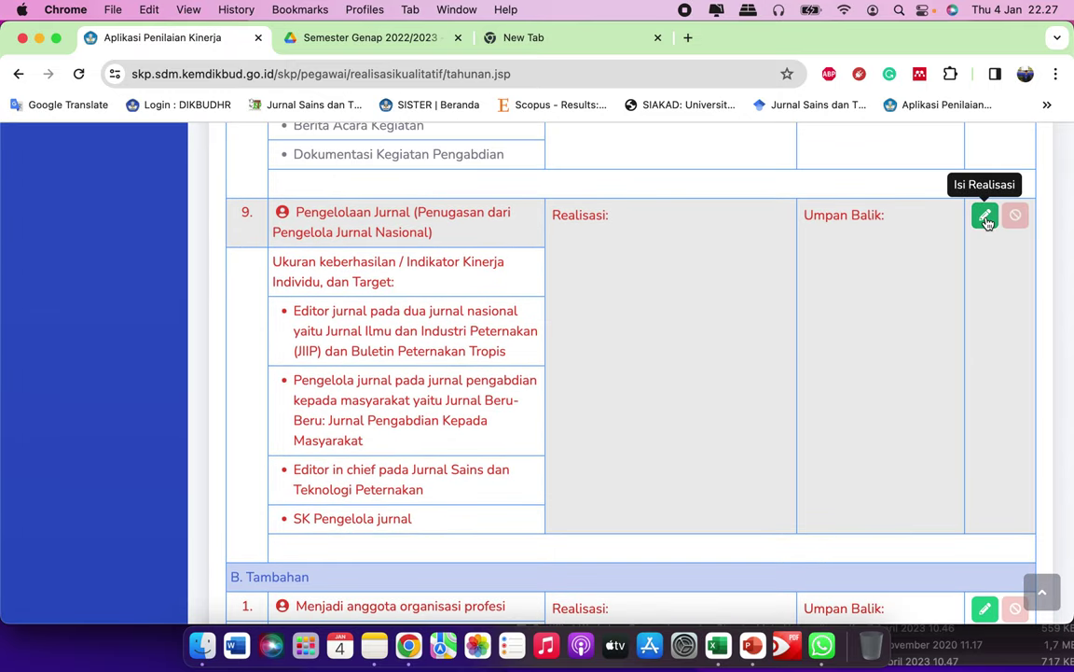
click(985, 216)
Step: Paste the journal-management indicator paragraph from Notes into Realisasi
click(578, 319)
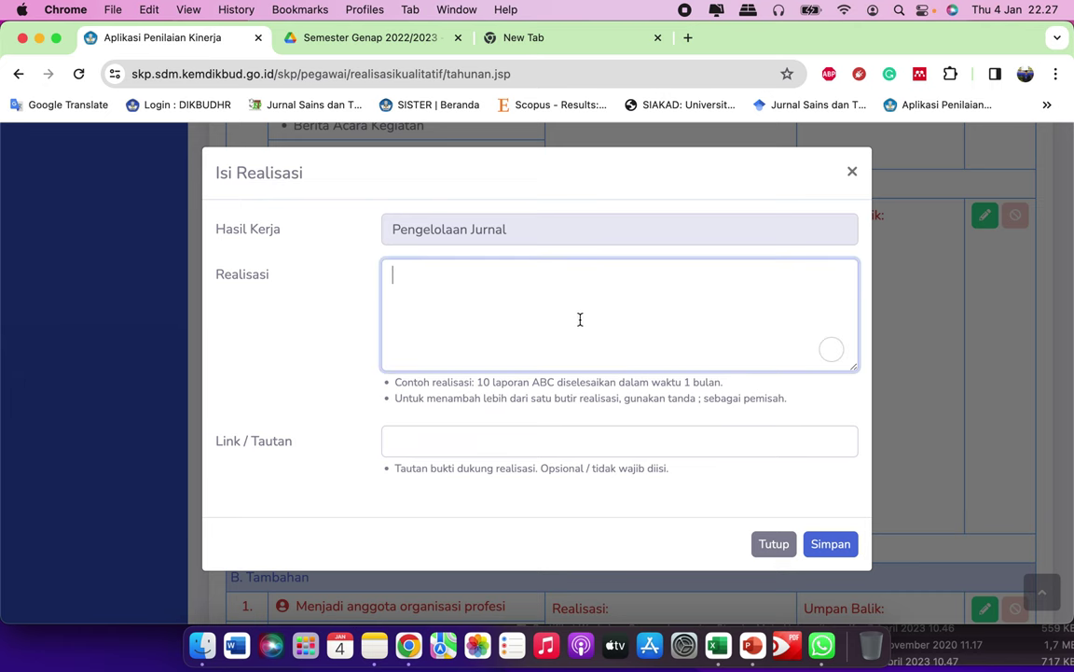
click(364, 634)
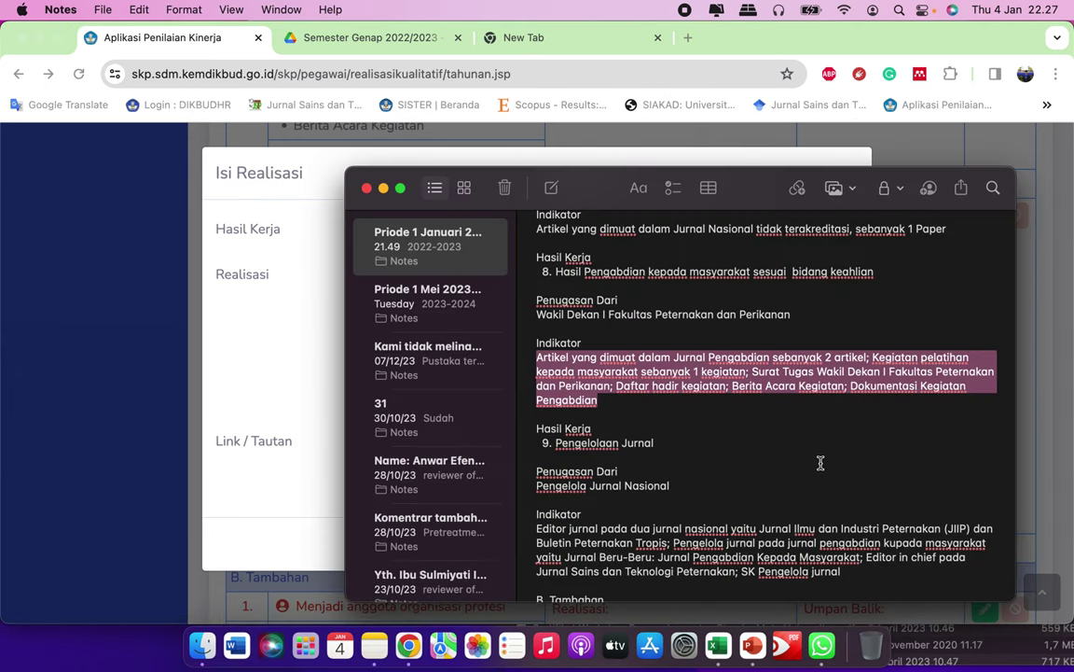
scroll(820, 464, down, 5)
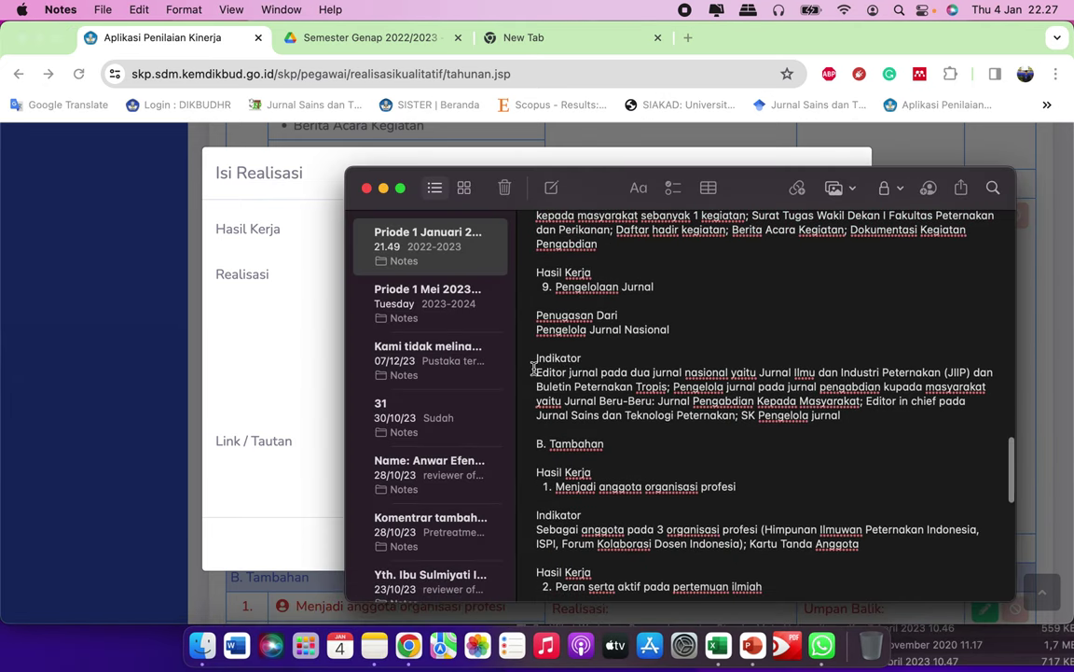
drag(536, 373, 844, 417)
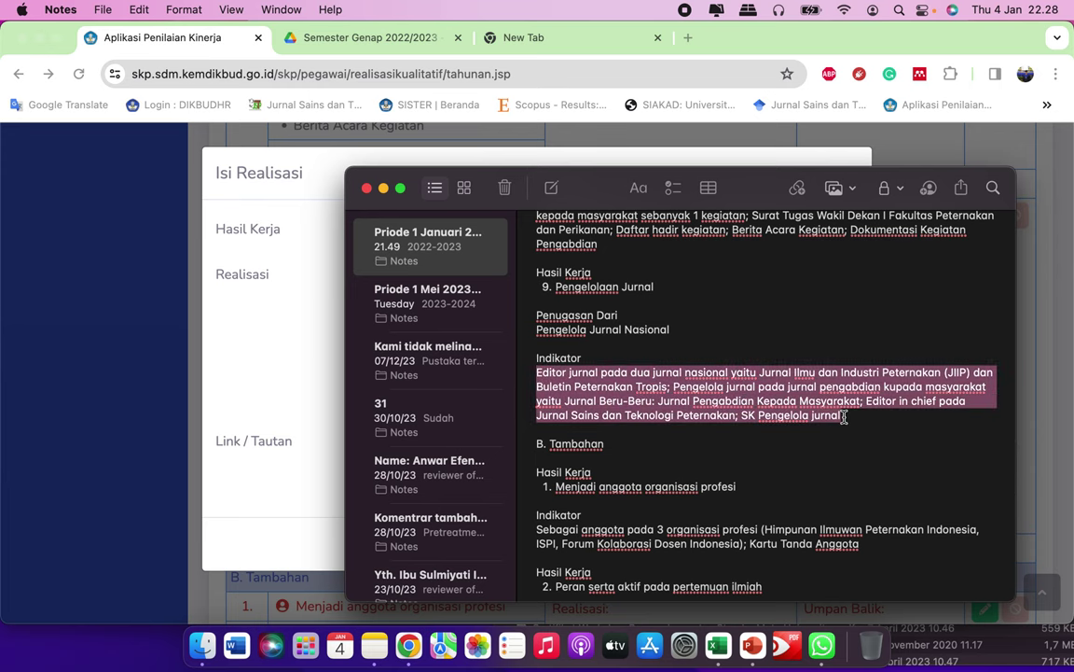
click(281, 323)
click(486, 311)
key(super+v)
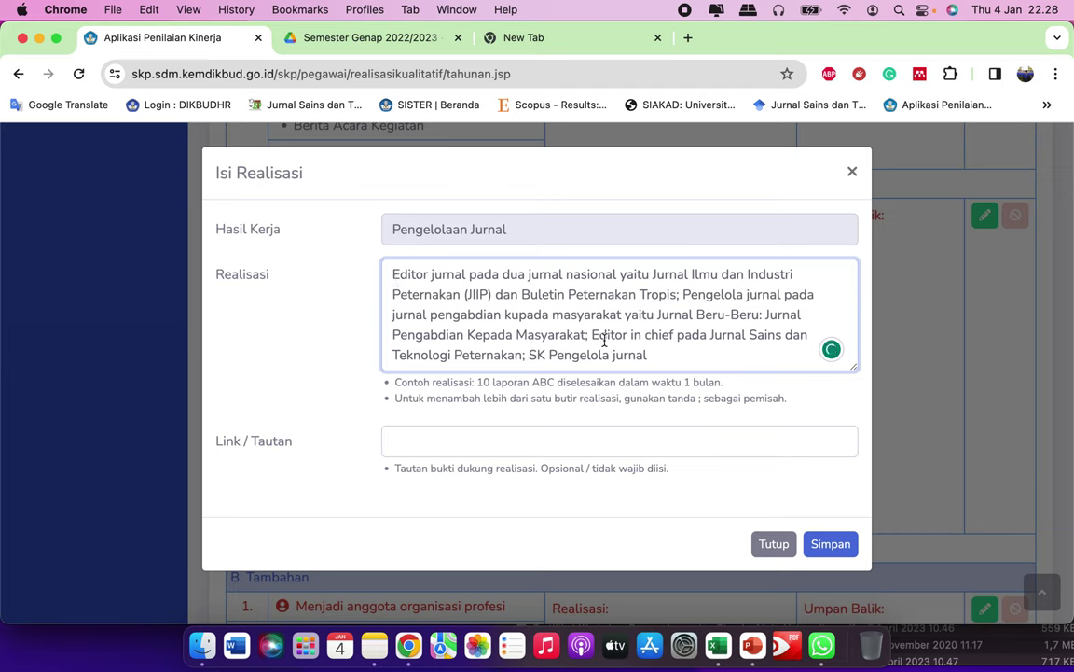
Step: Prefix the editor and pengelola roles with 'Sebagai' and lowercase those nouns
text(Sebagai)
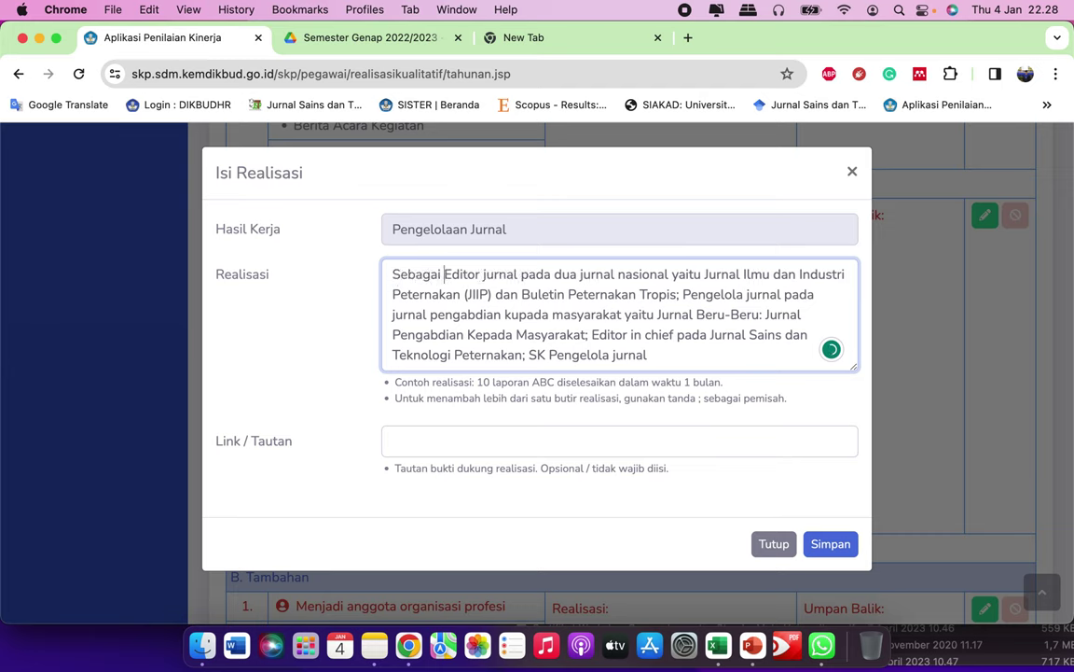
key(BackSpace)
text(e)
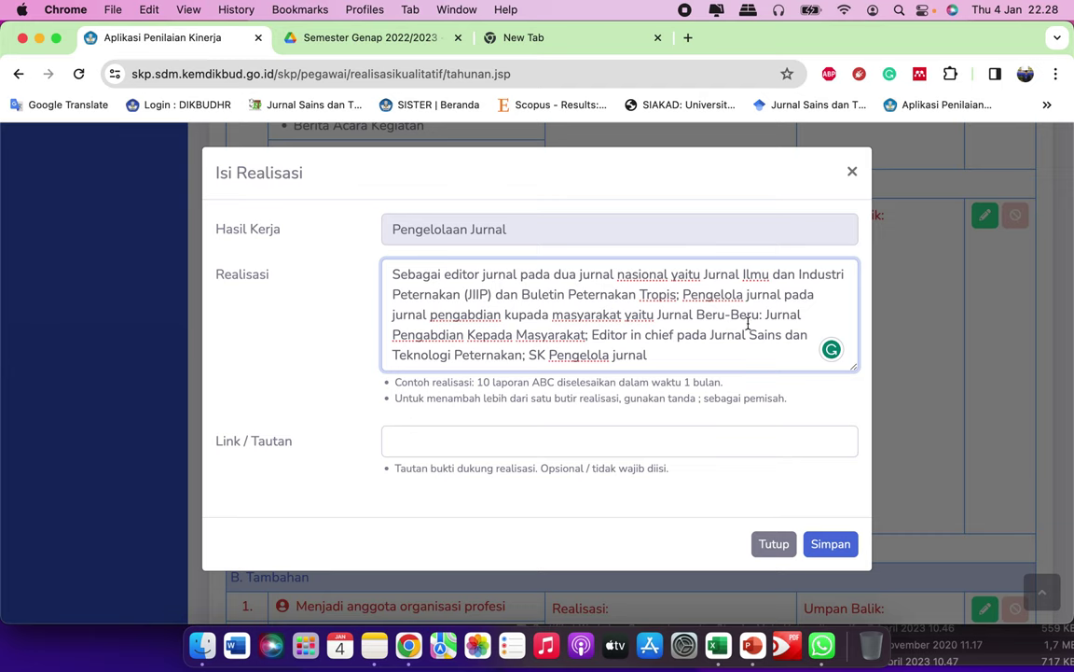
text(Sebagai)
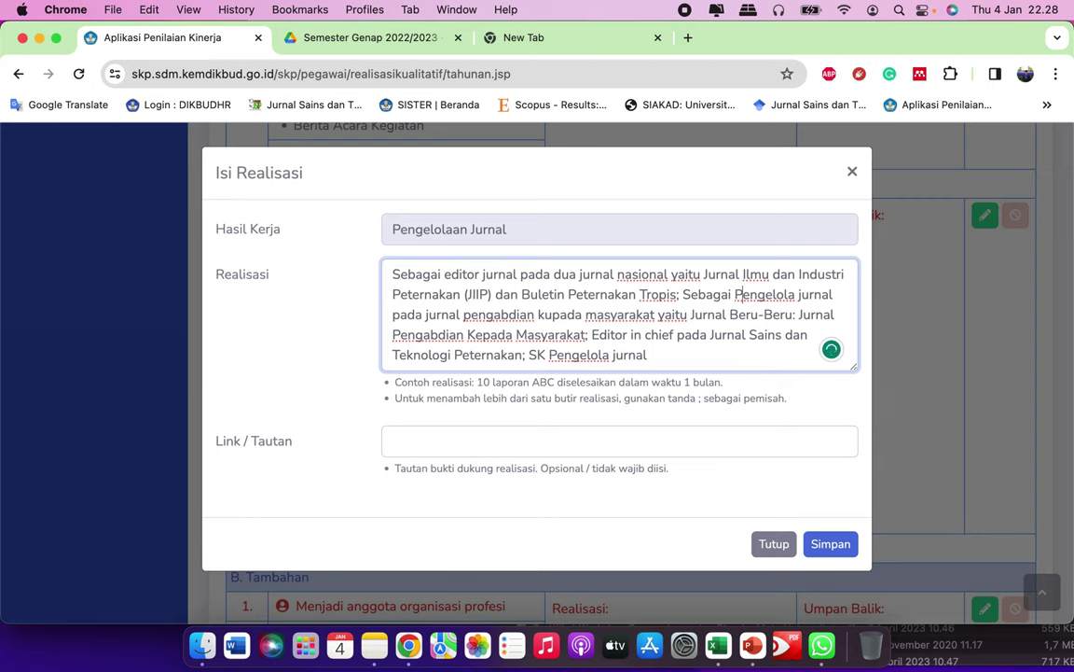
key(BackSpace)
text(p)
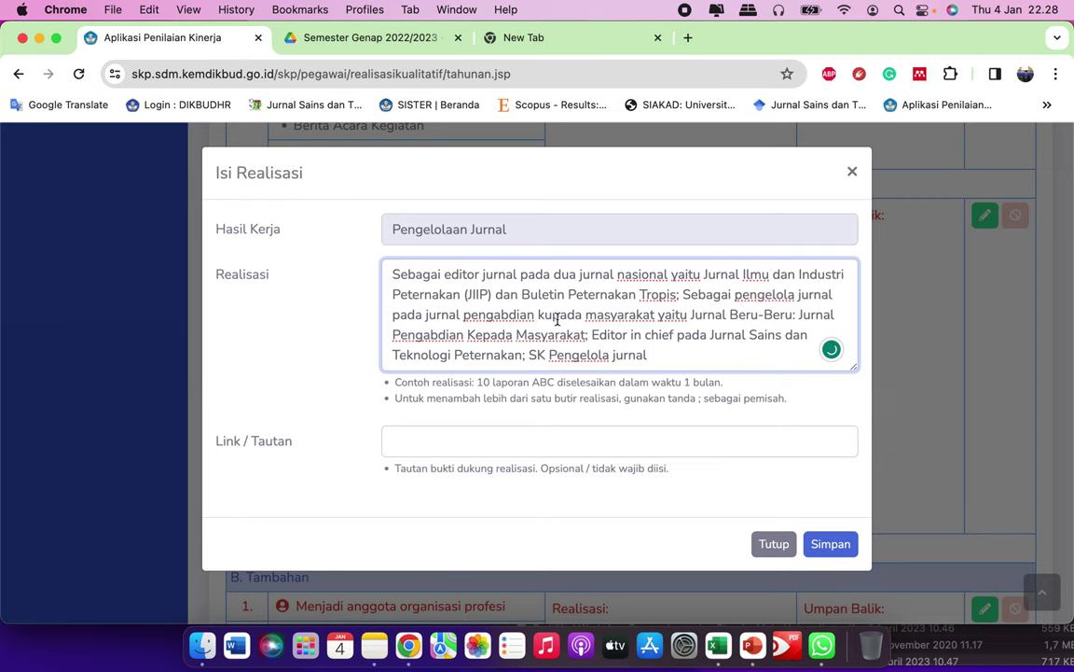
Step: Correct 'kupada' to 'kepada' and change 'Editor in chief' to 'Sebagai editor in chief'
click(554, 318)
key(BackSpace)
text(e)
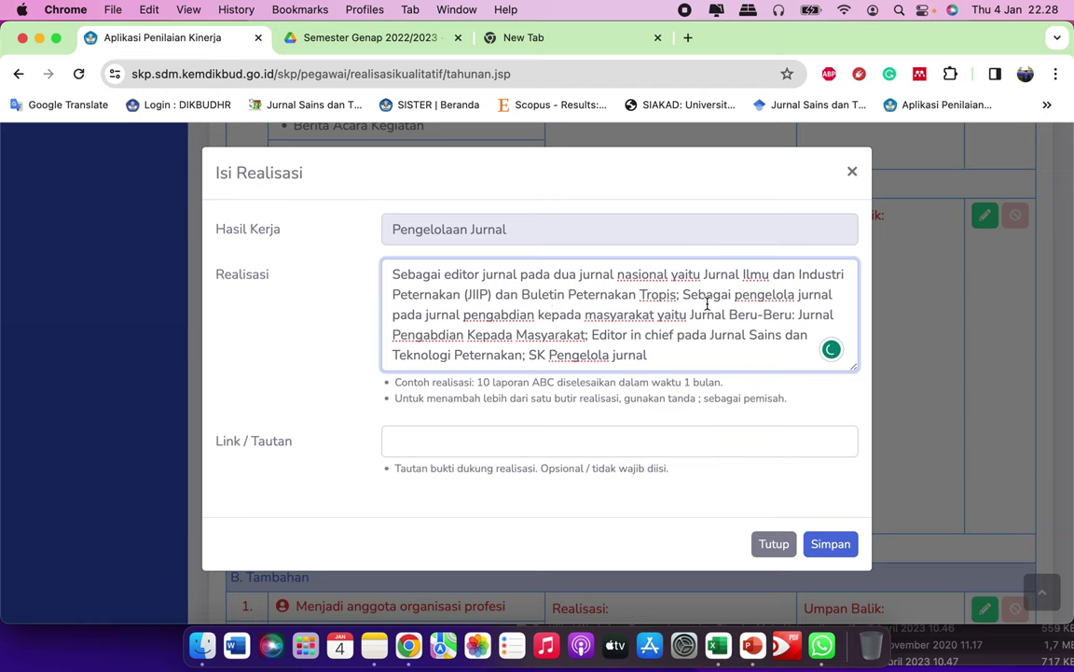
click(591, 337)
text(Sebagai)
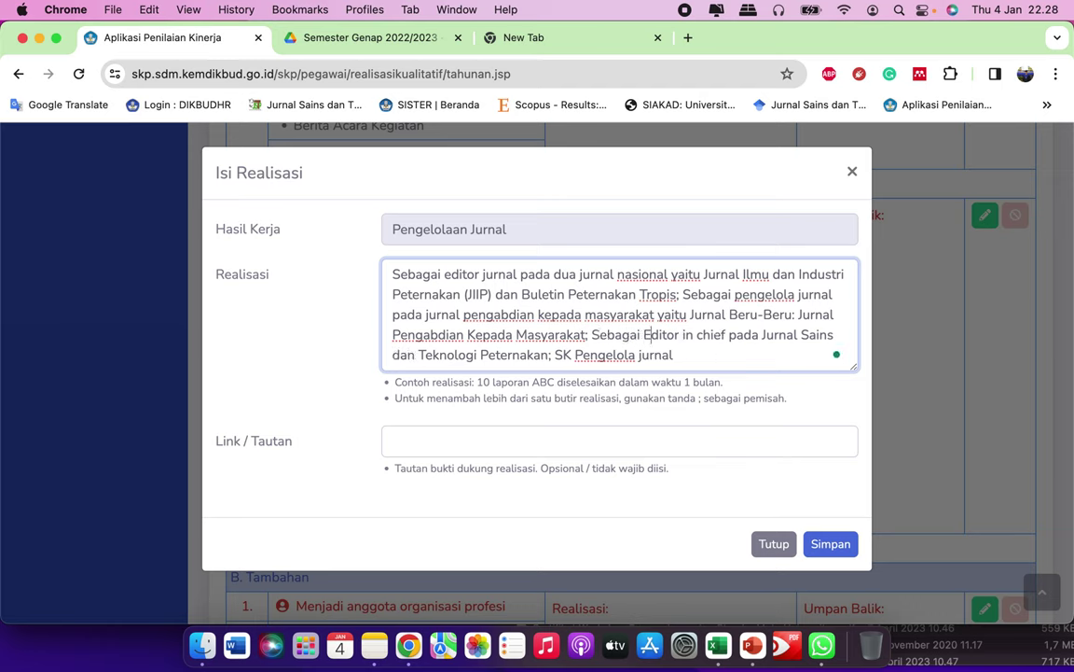
key(Delete)
text(e)
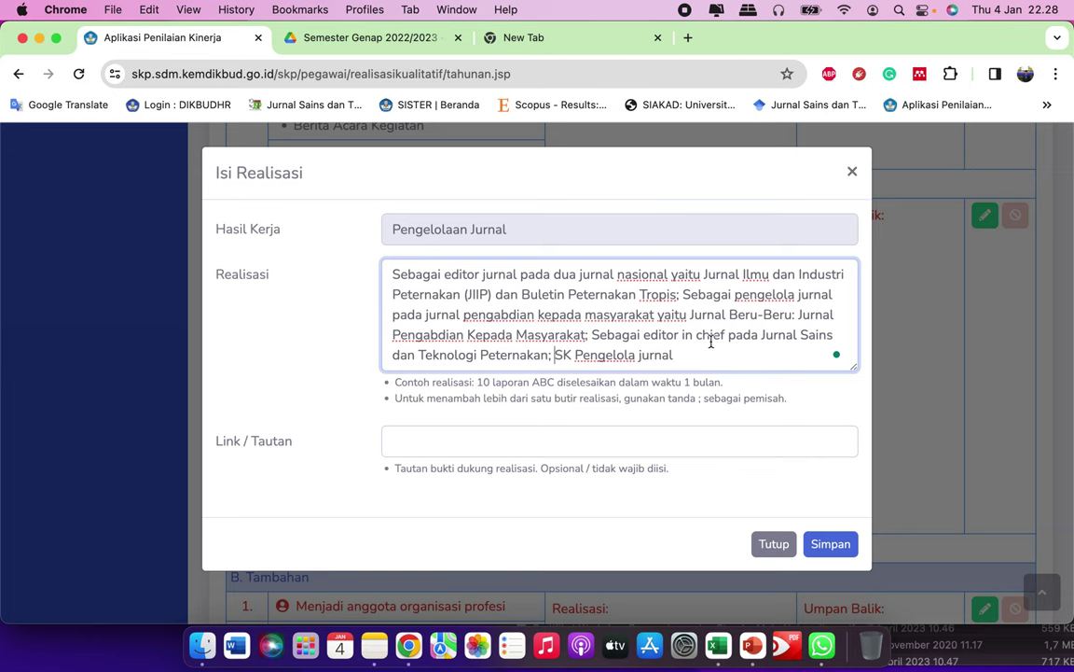
Step: Paste the Pengelola Jurnal folder's Drive share link into Link / Tautan
click(474, 441)
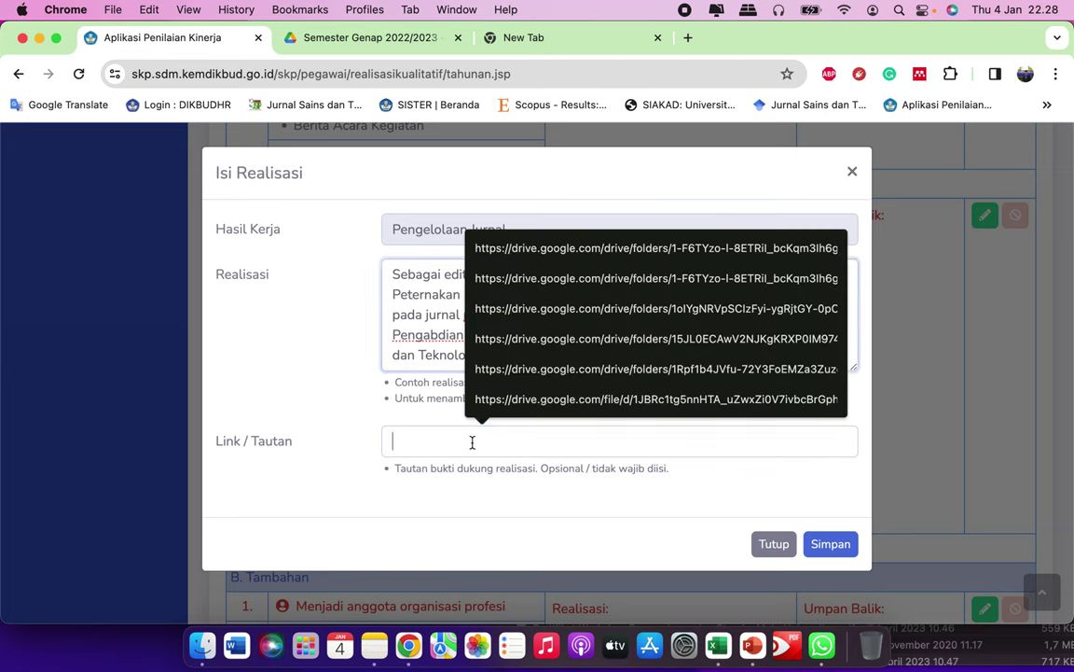
click(378, 39)
scroll(531, 410, down, 1)
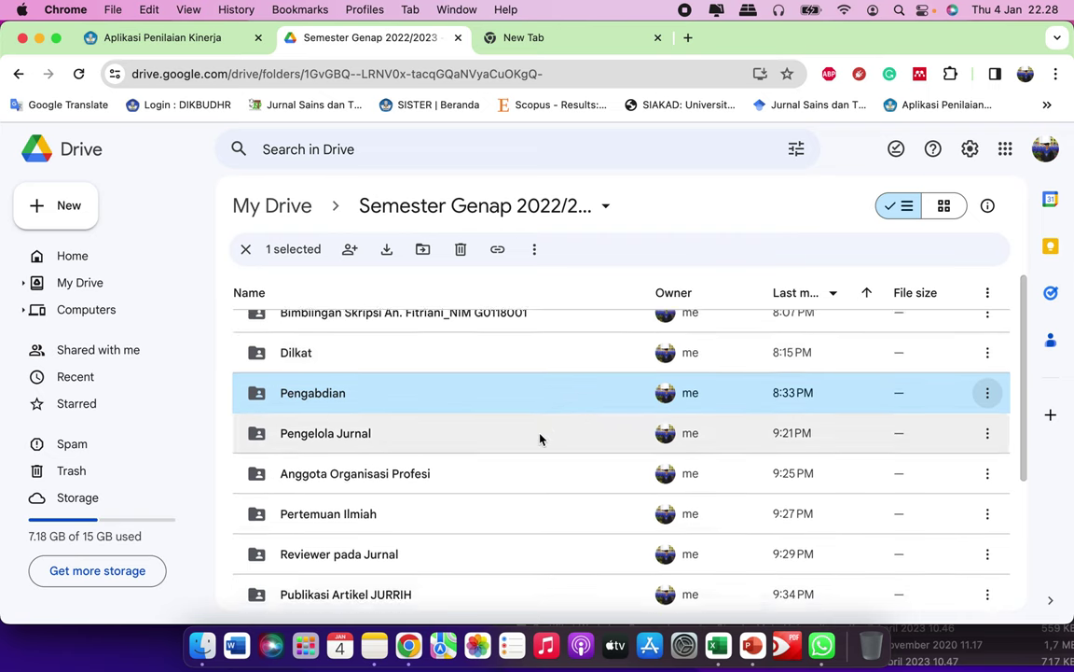
click(603, 411)
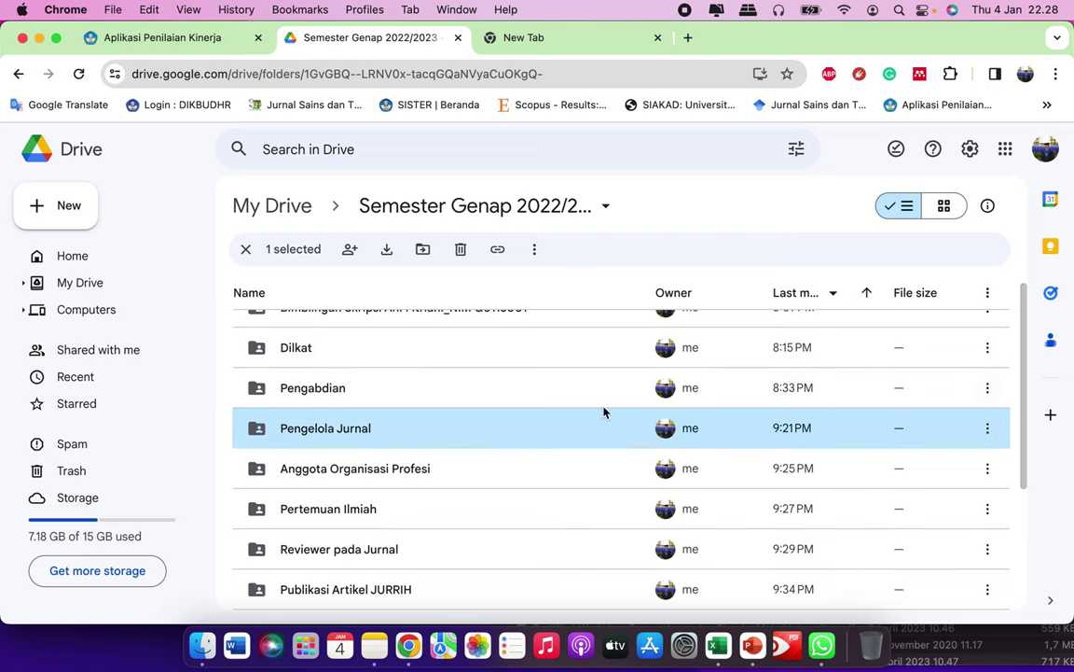
click(989, 431)
mouse_move(746, 348)
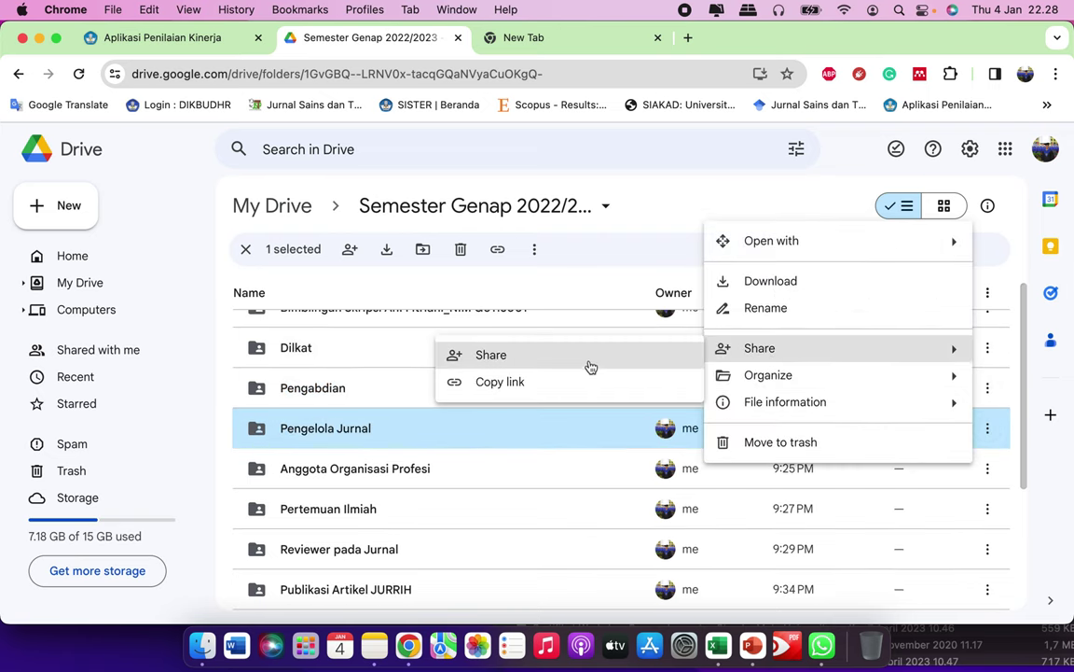
click(563, 384)
click(214, 38)
key(cmd+v)
Step: Save the Pengelolaan Jurnal realisation and scroll to the B. Tambahan items
click(821, 543)
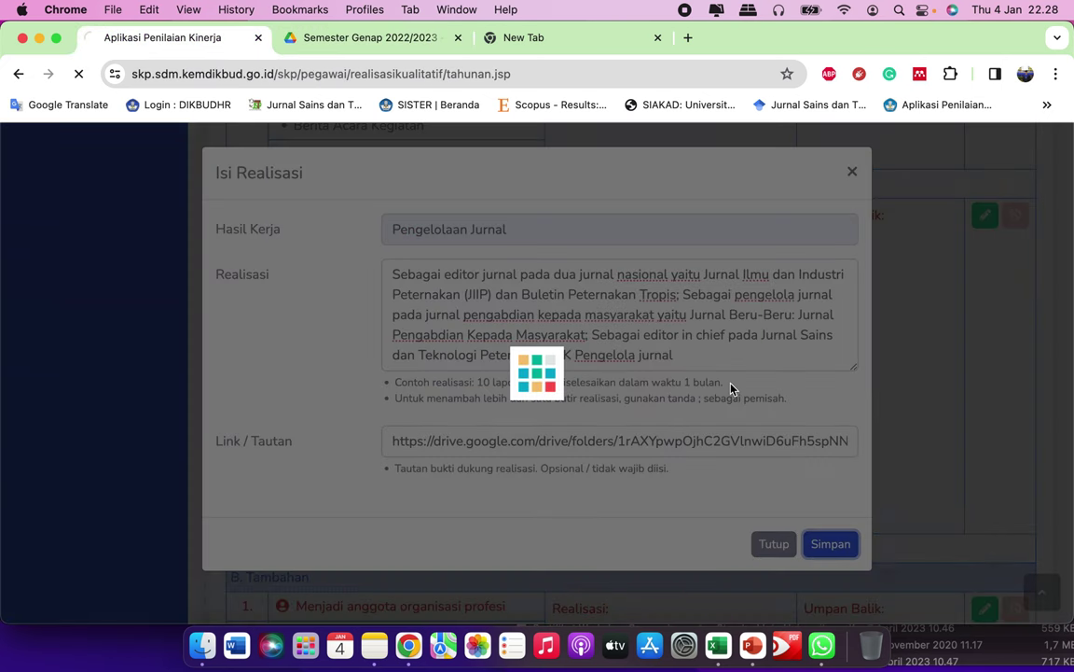
scroll(709, 415, down, 20)
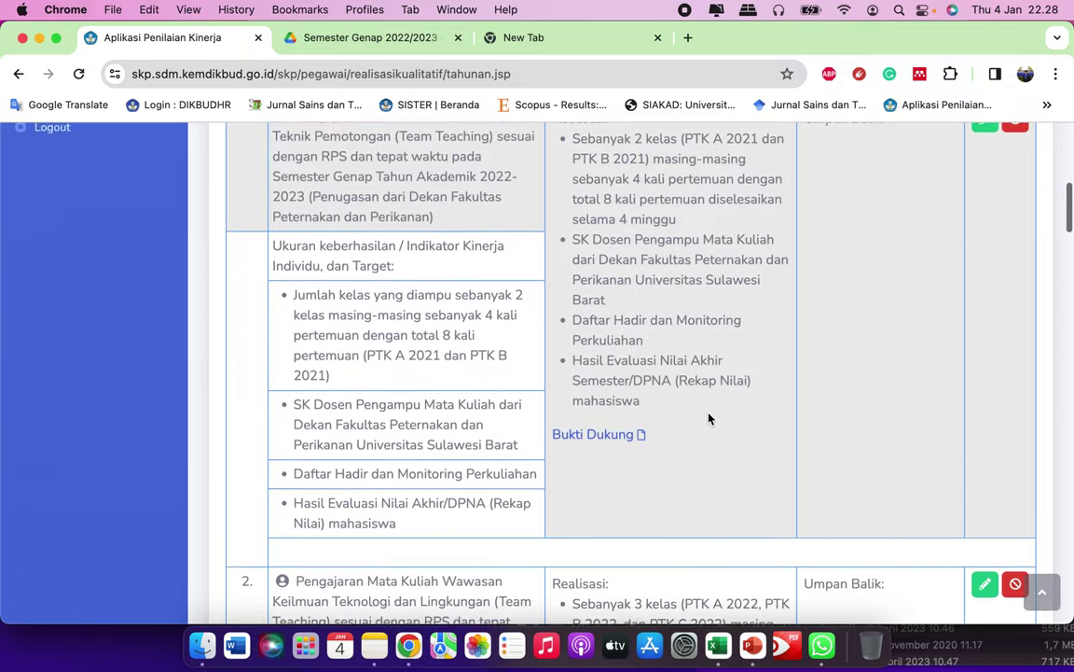
scroll(709, 418, down, 15)
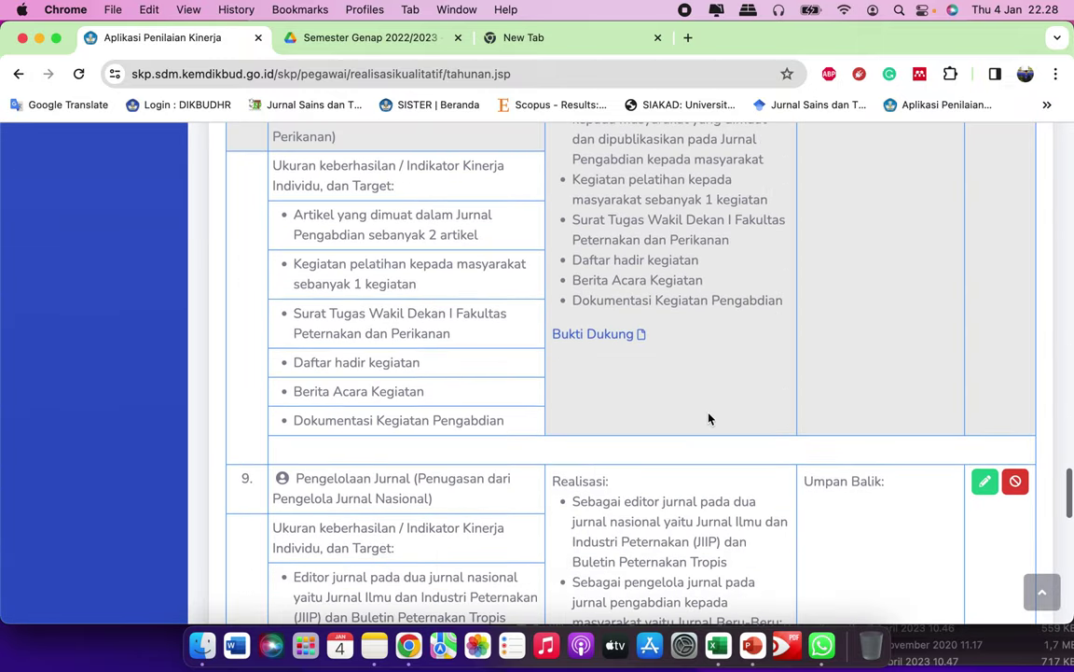
scroll(712, 407, up, 3)
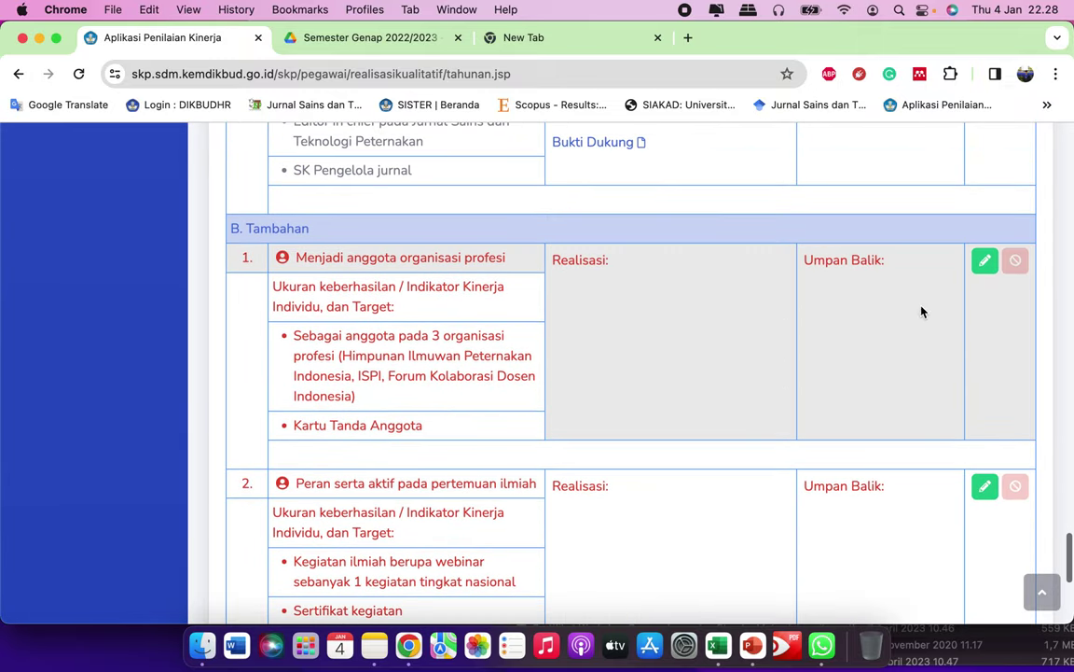
Step: Paste the three-organisation membership and membership card text into Tambahan item 1's Realisasi
click(984, 264)
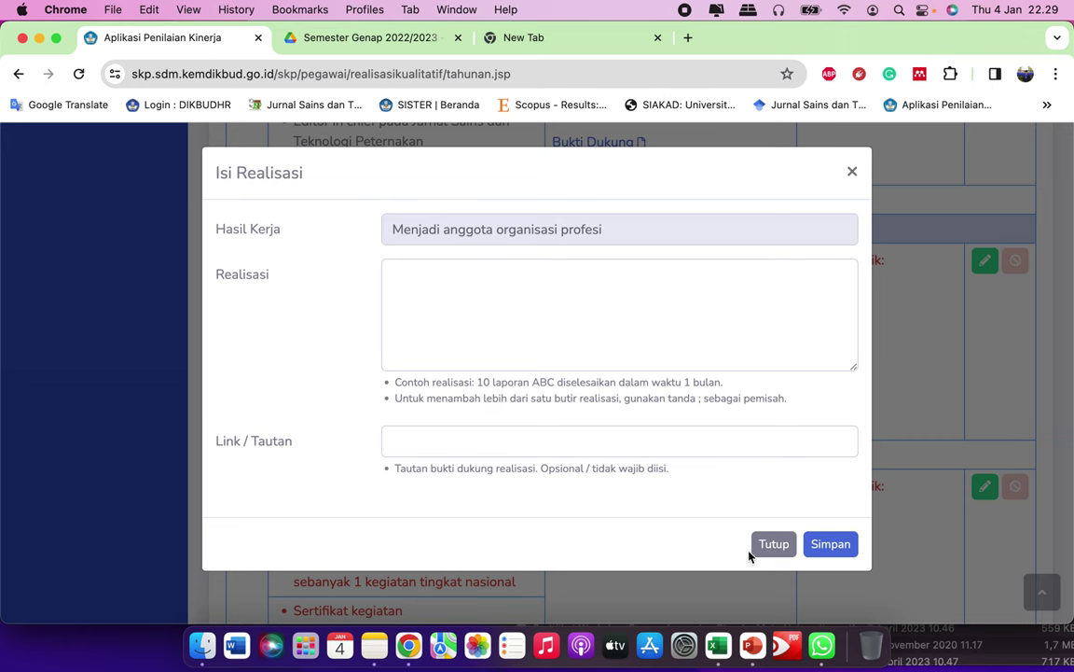
click(375, 643)
scroll(824, 438, down, 5)
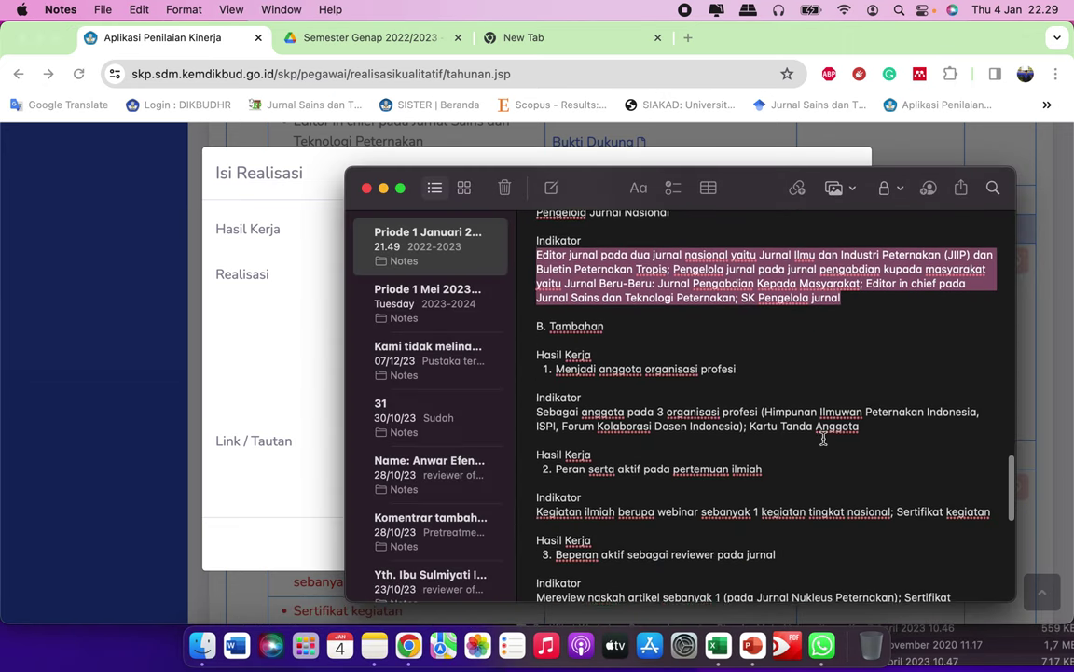
drag(537, 312, 876, 326)
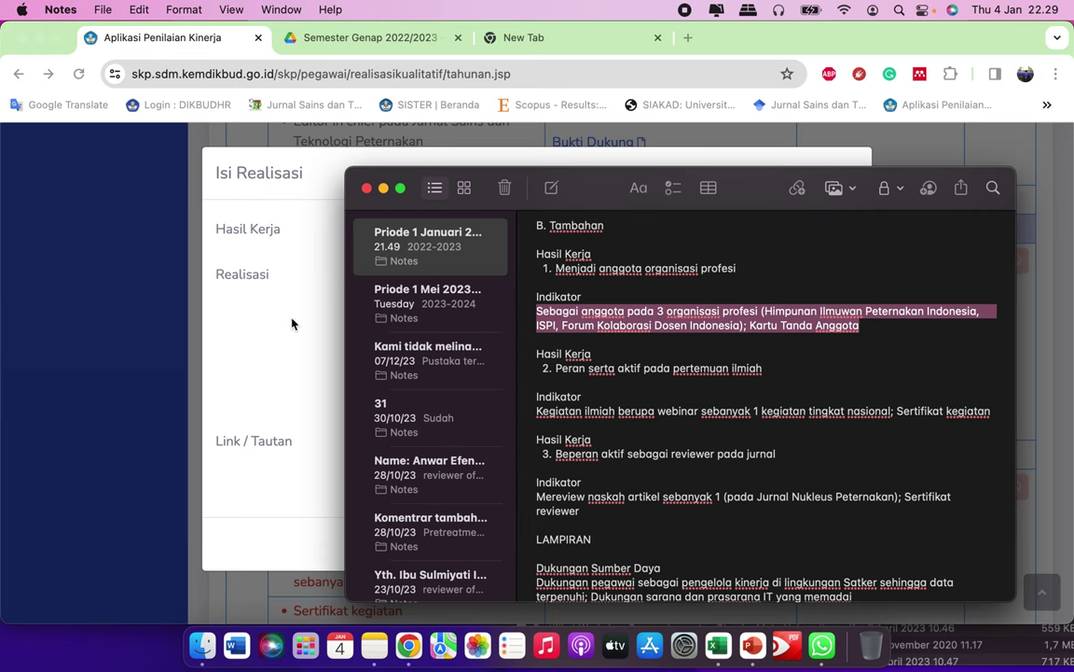
click(292, 323)
click(453, 302)
key(super+v)
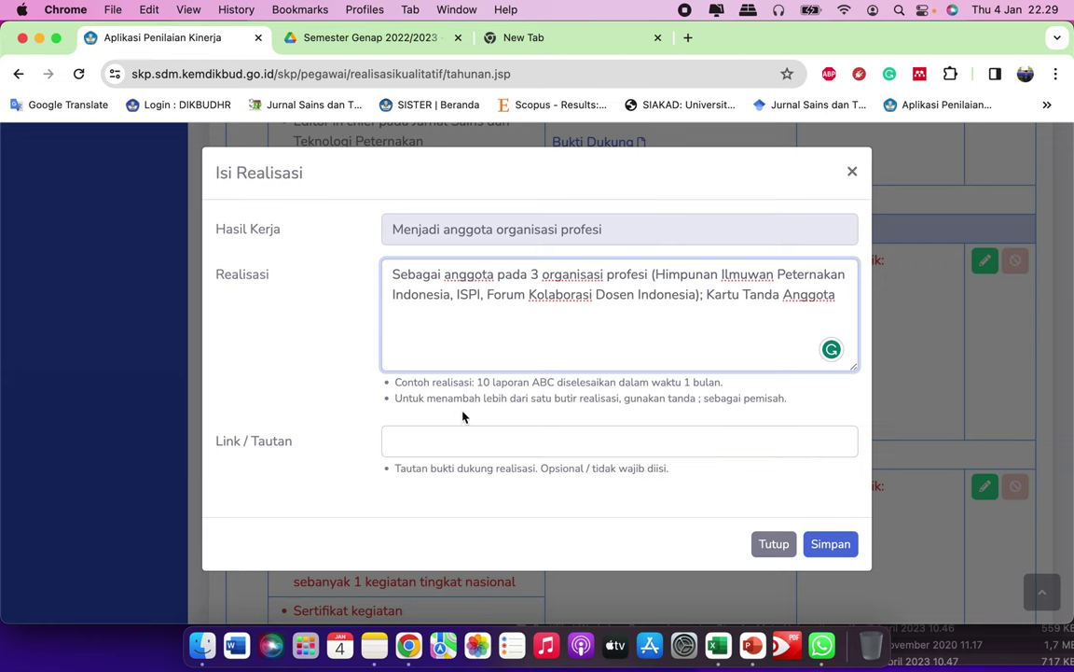
click(437, 439)
Step: Open the ⋮ actions menu of the Anggota Organisasi Profesi folder in Google Drive
click(349, 38)
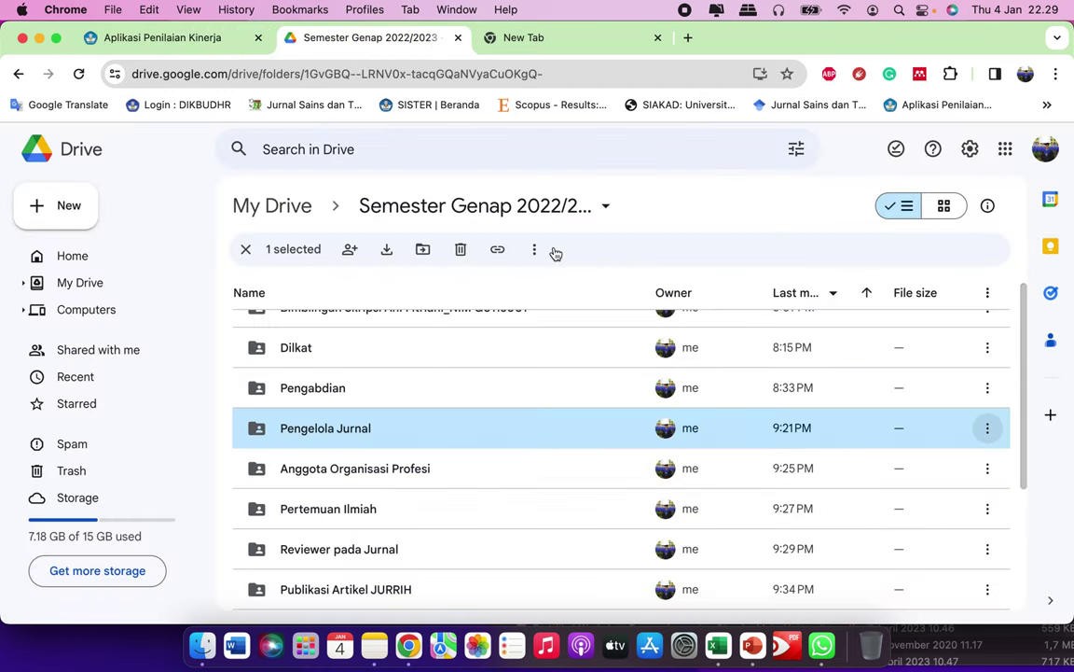
scroll(690, 446, down, 1)
scroll(653, 462, down, 1)
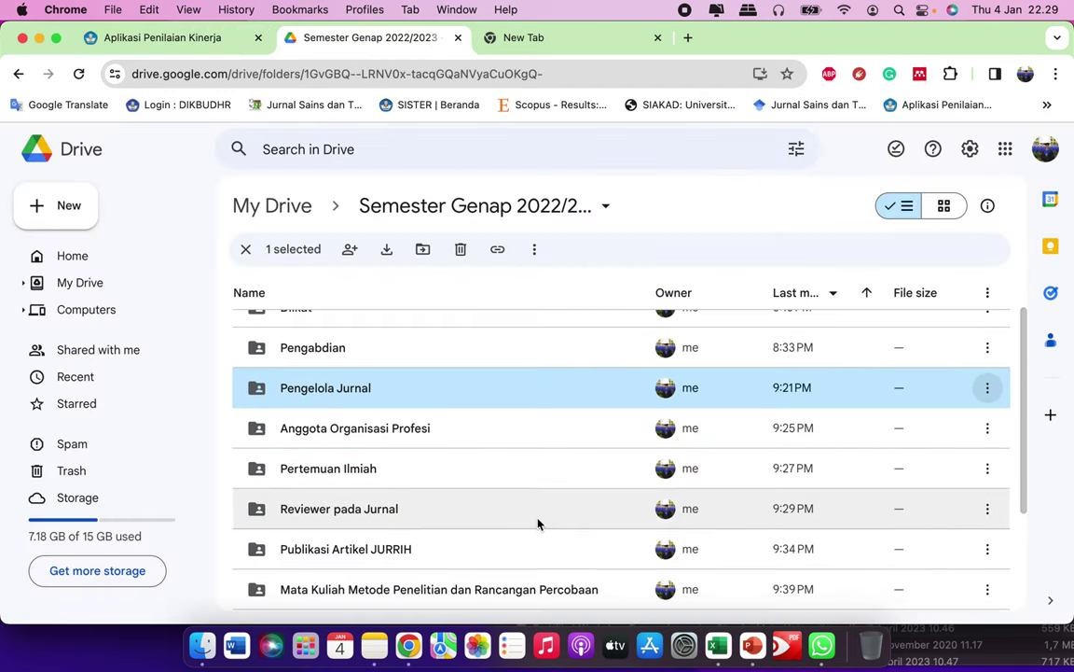
scroll(479, 528, up, 2)
scroll(466, 472, down, 3)
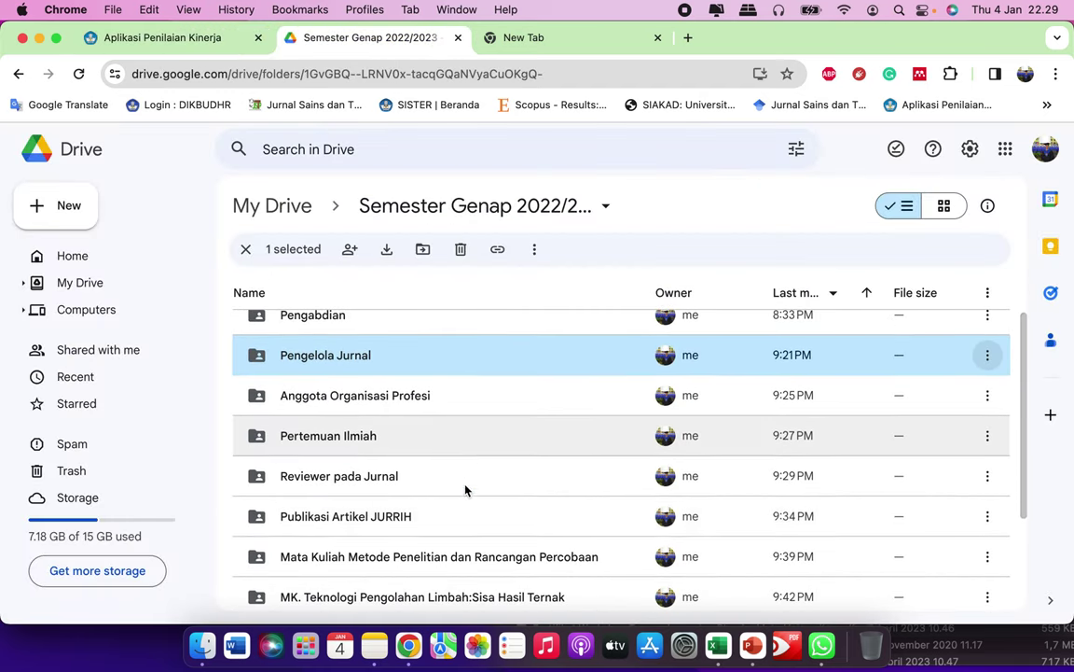
click(469, 377)
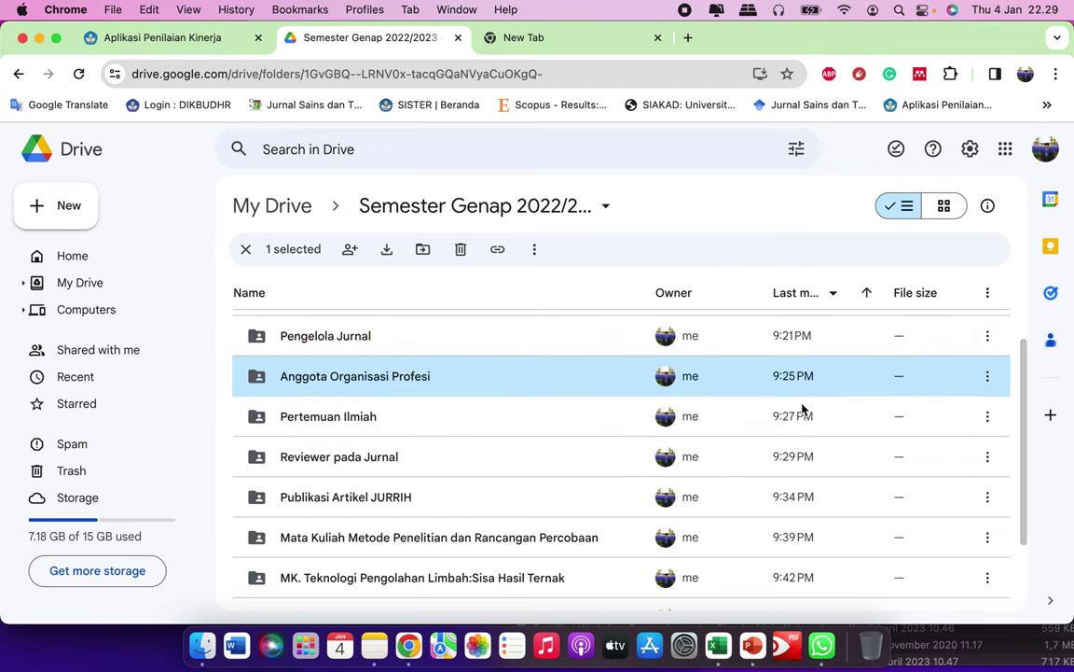
click(986, 377)
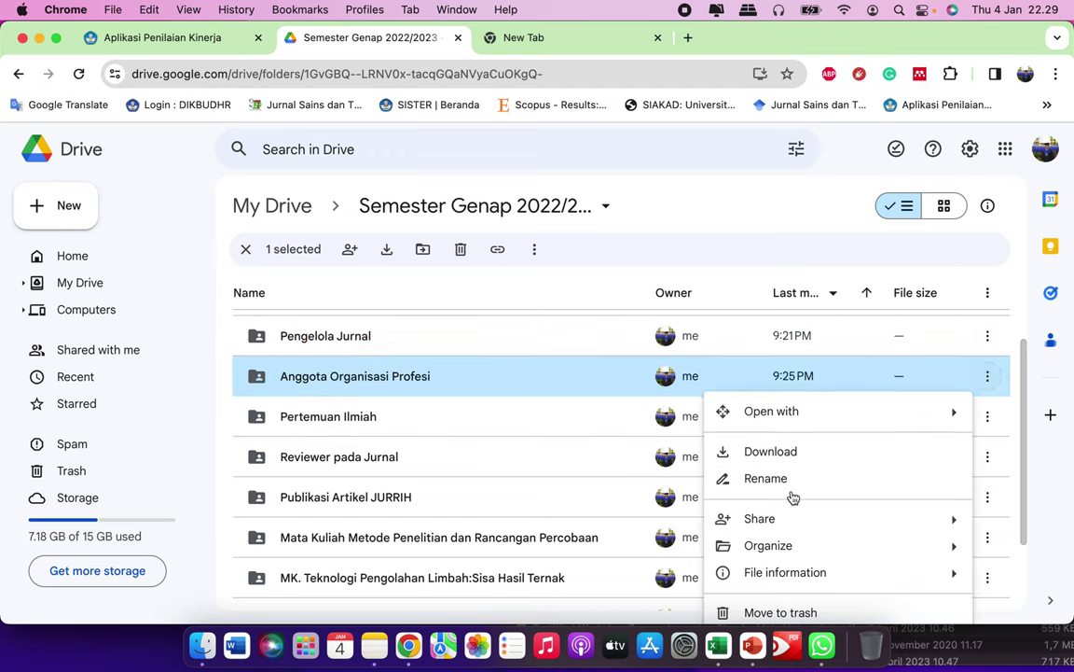